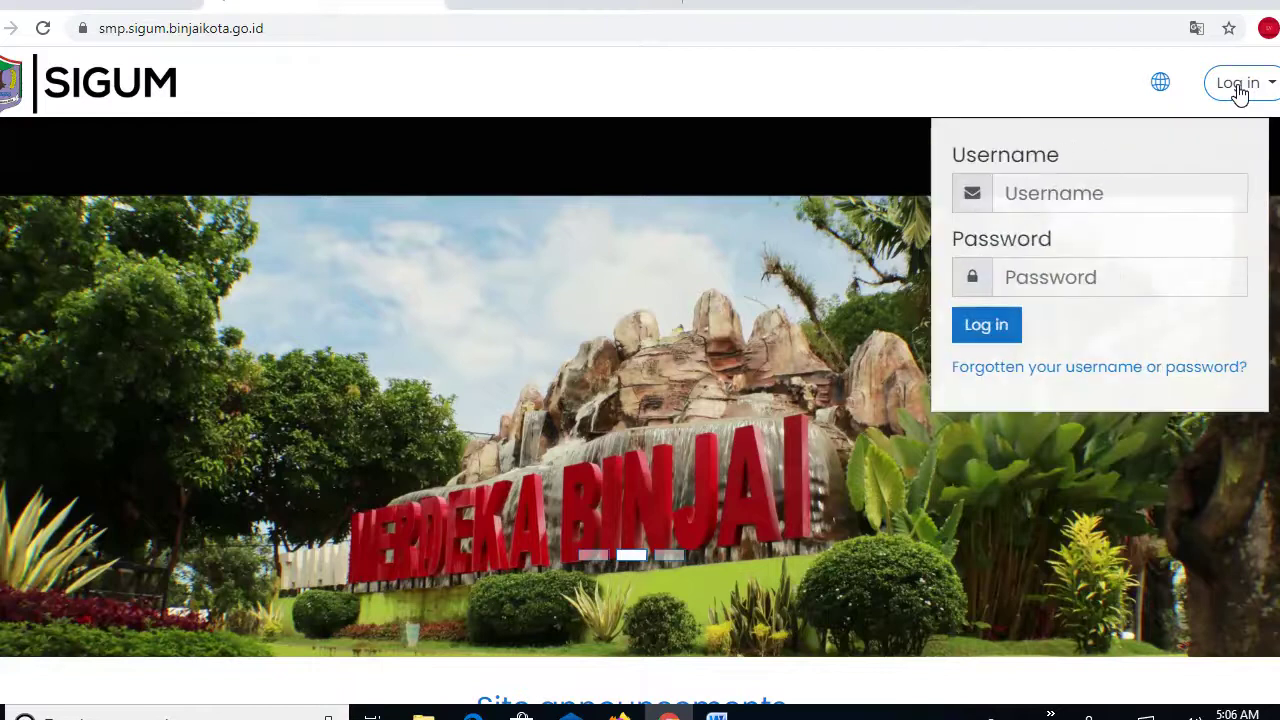
Log in to the SIGUM site using the saved teacher username and the account password.
click(1038, 196)
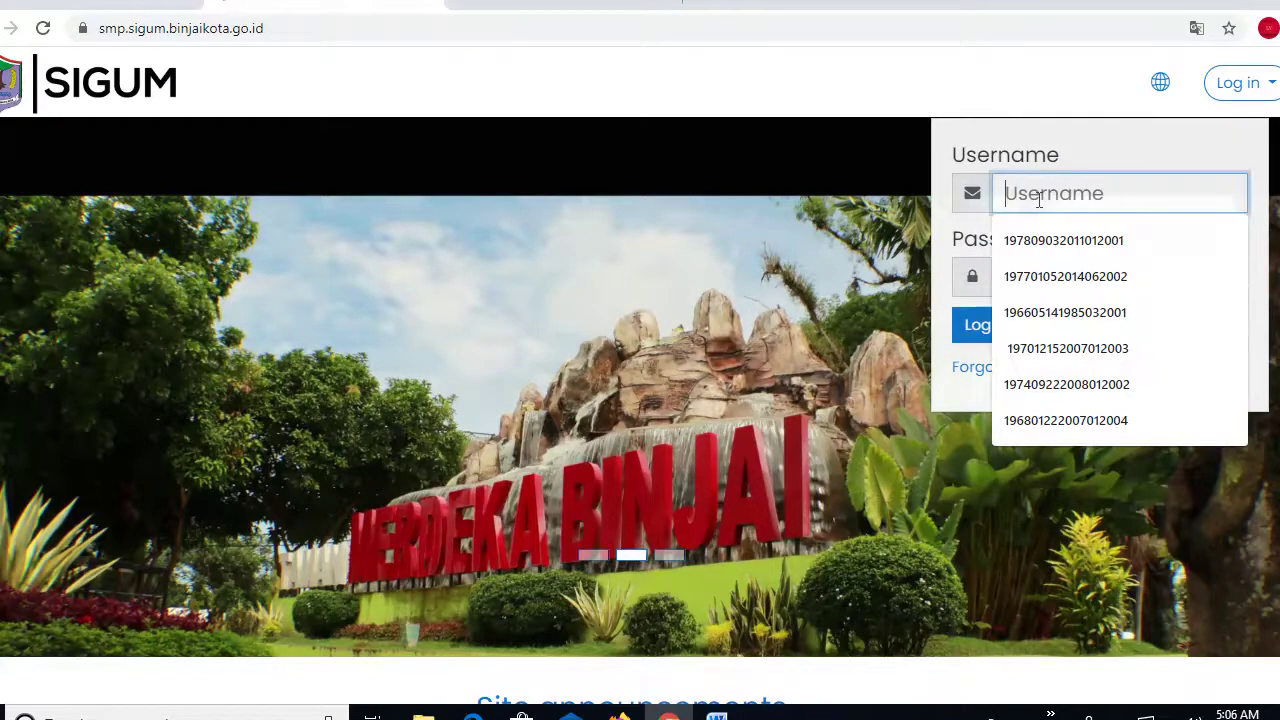
click(1021, 248)
click(1018, 283)
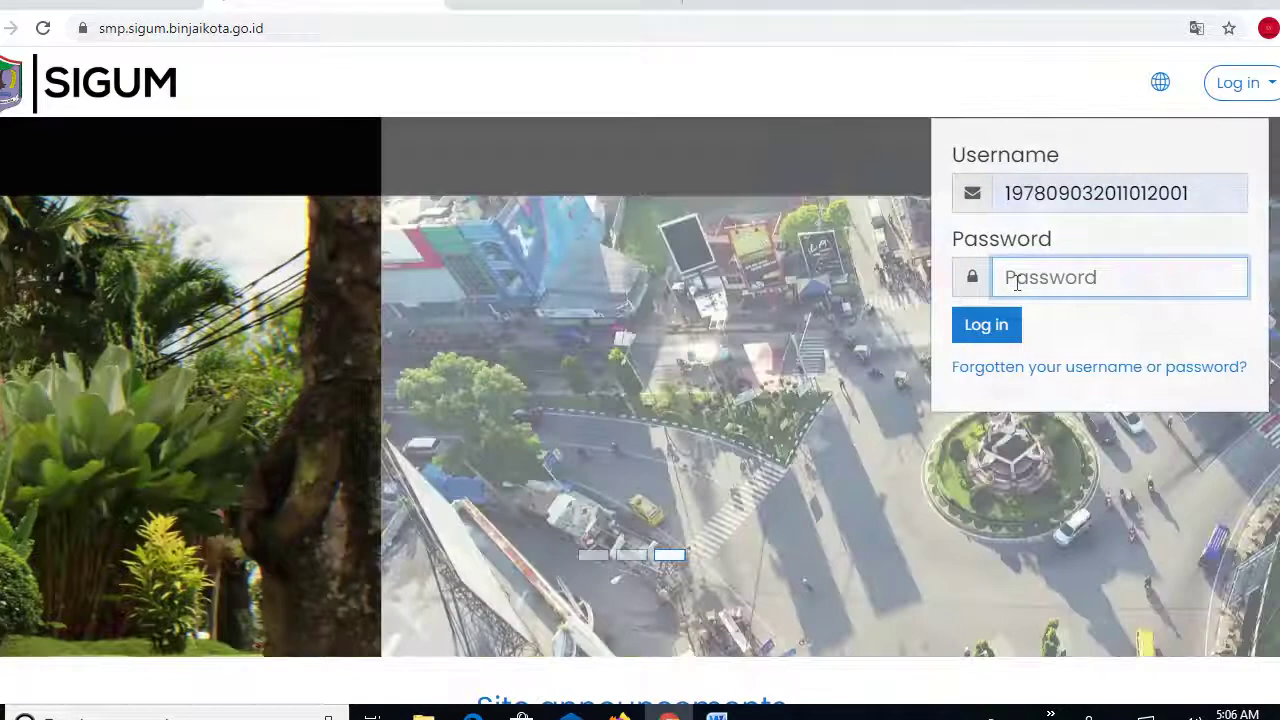
text(********)
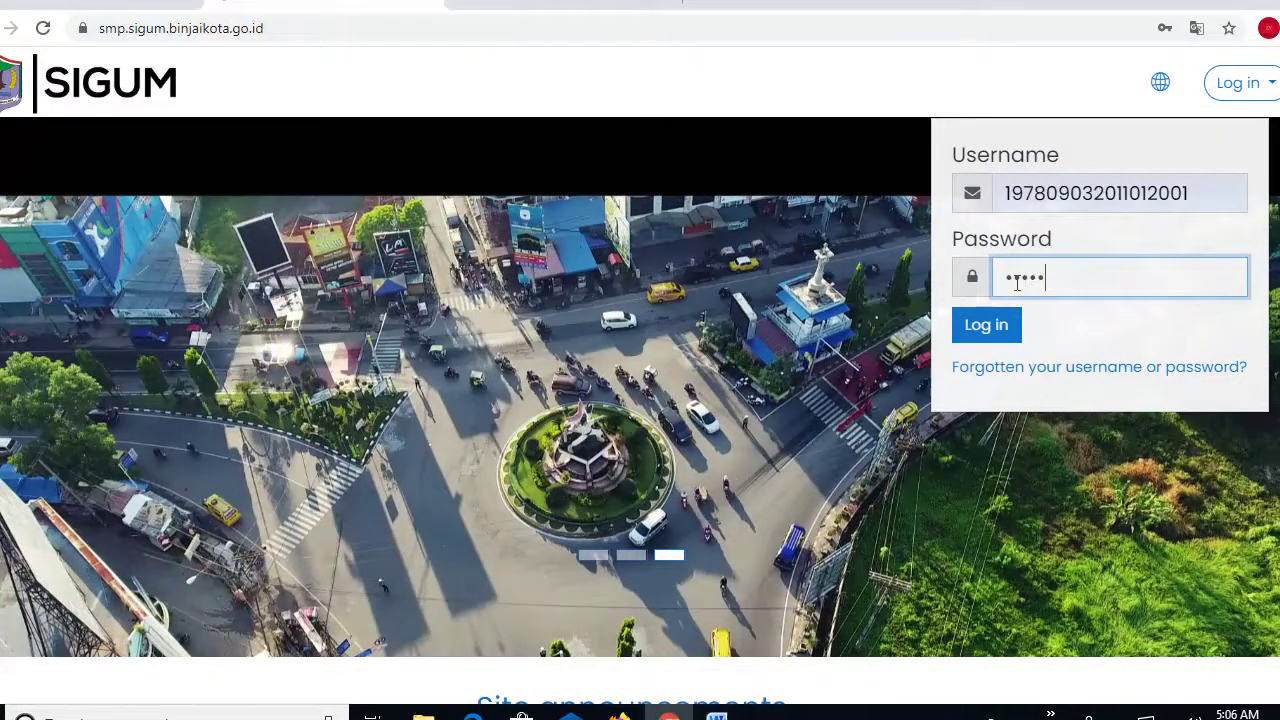
text(**)
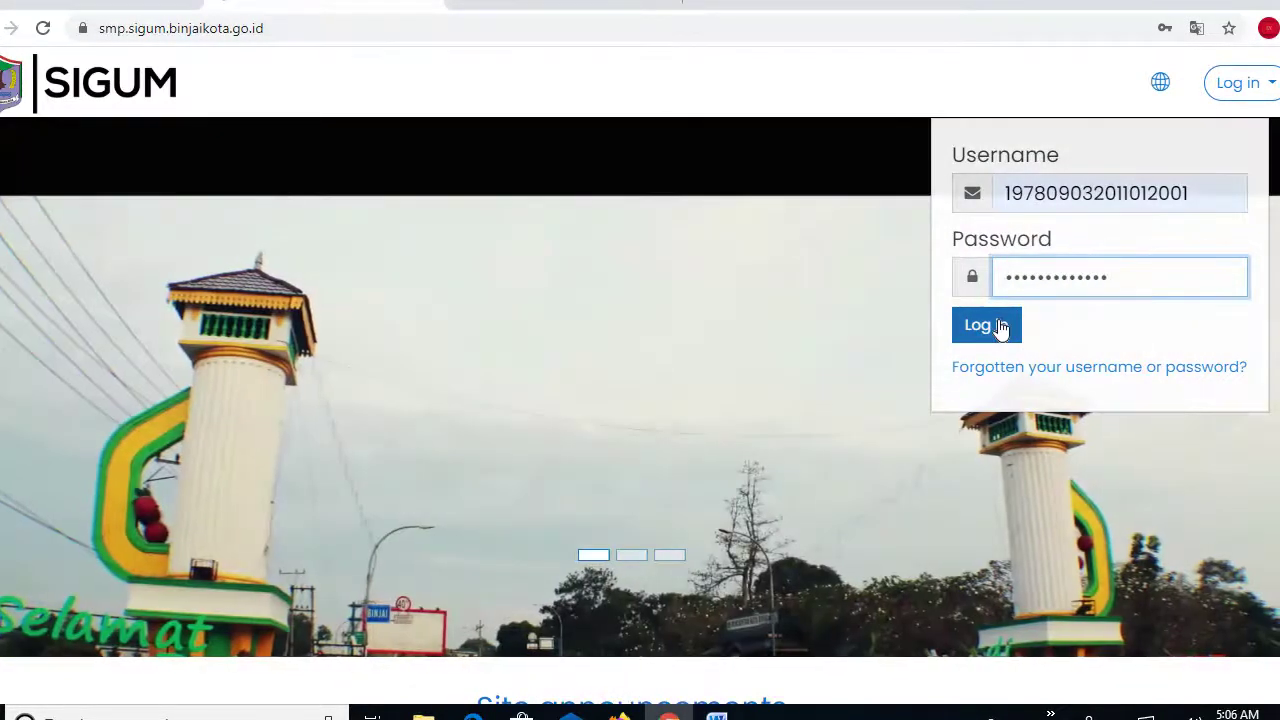
click(1002, 326)
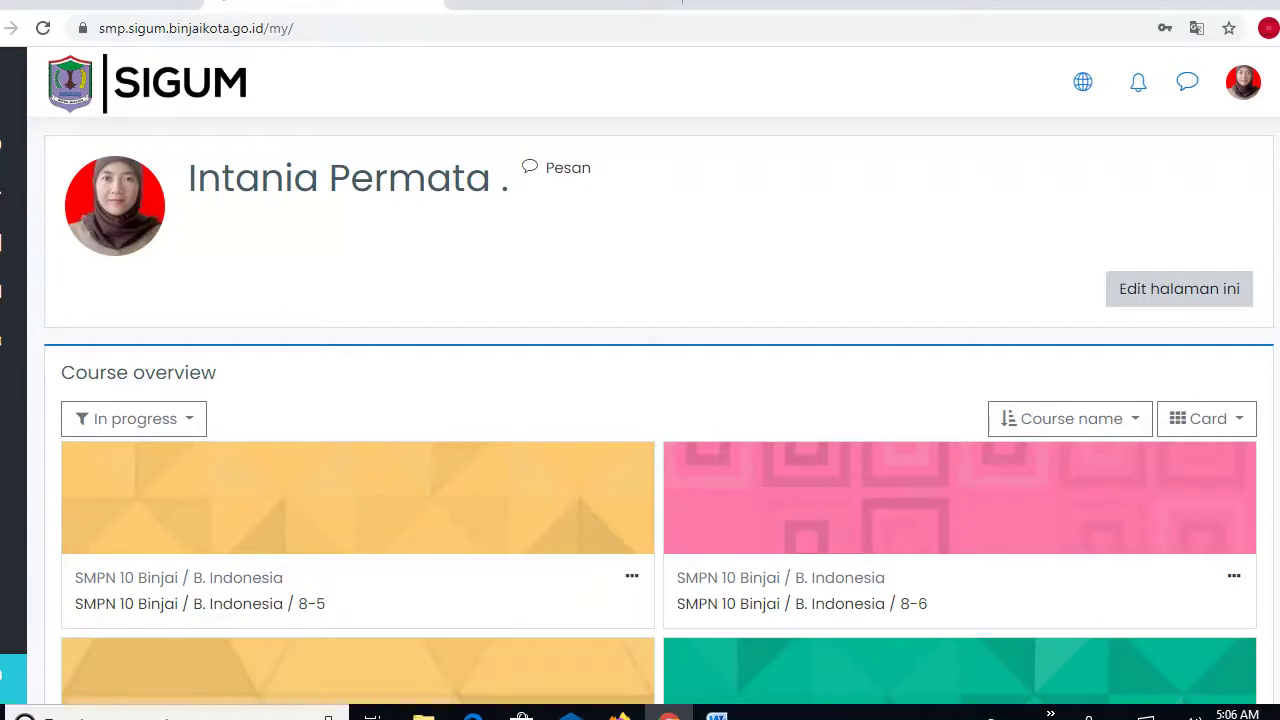
Open the SMPN 10 Binjai / B. Indonesia / 8-8 course and turn on its editing mode.
scroll(659, 410, down, 3)
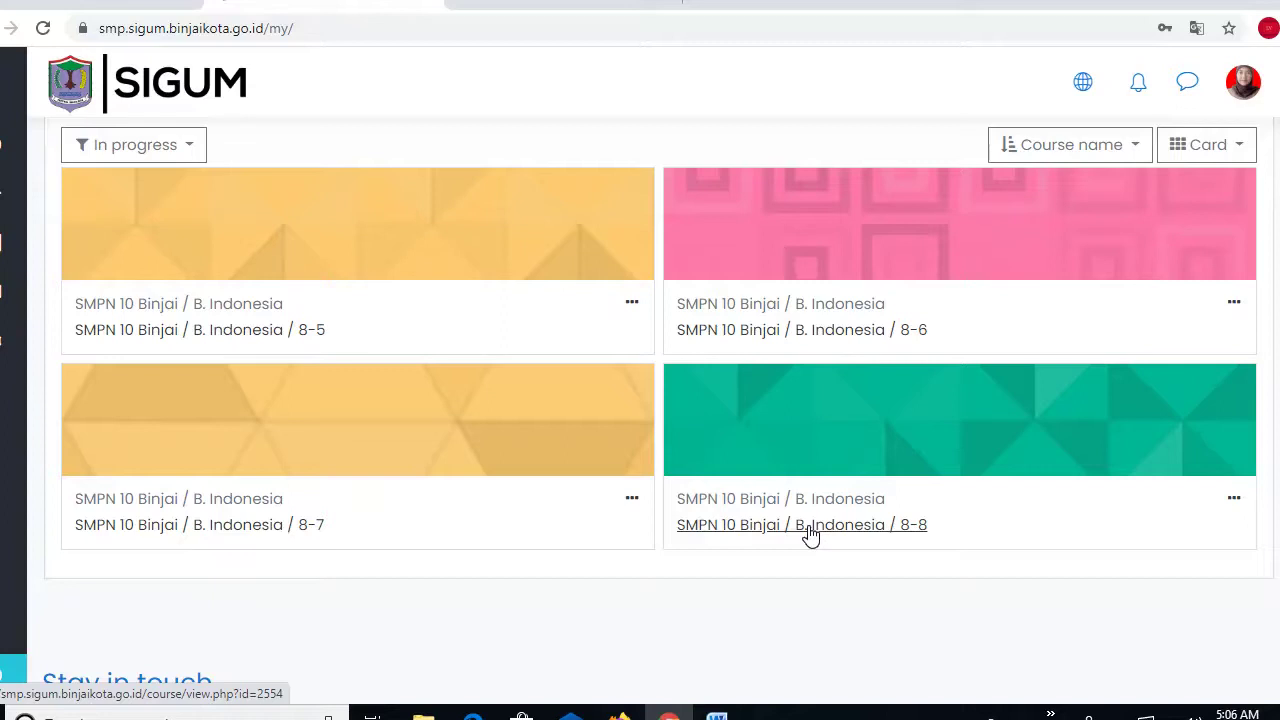
click(810, 525)
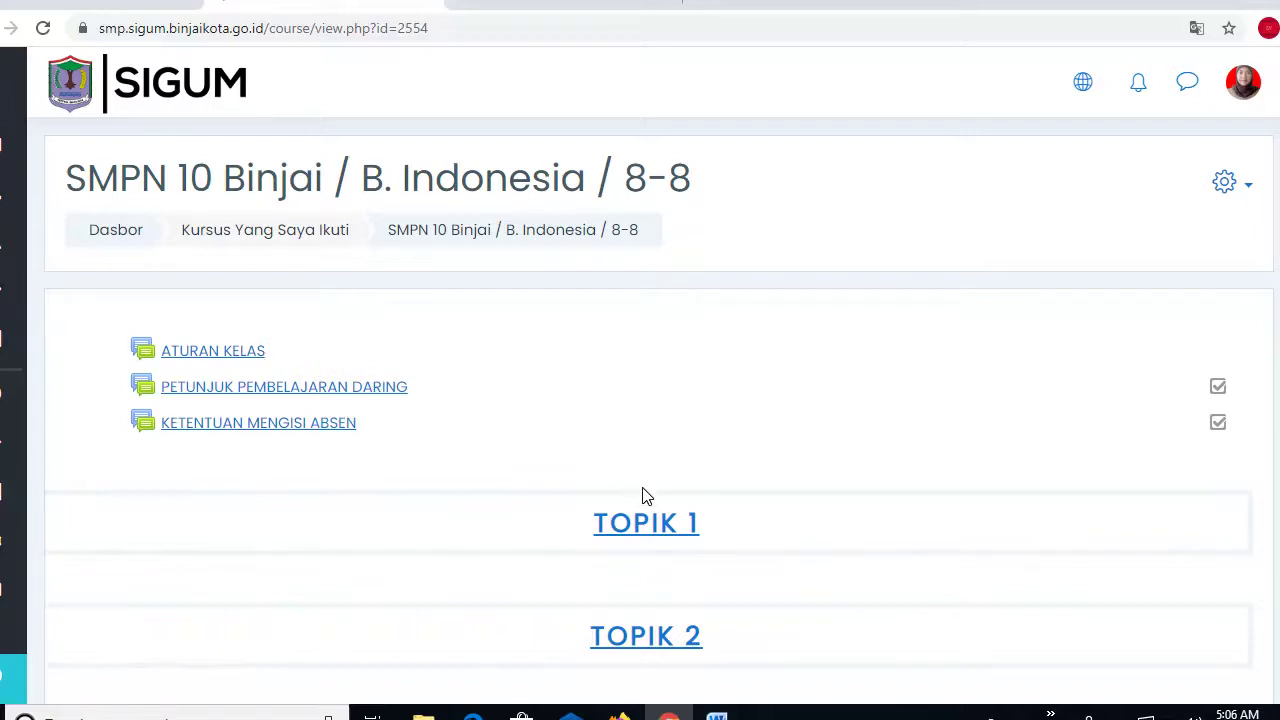
click(1224, 185)
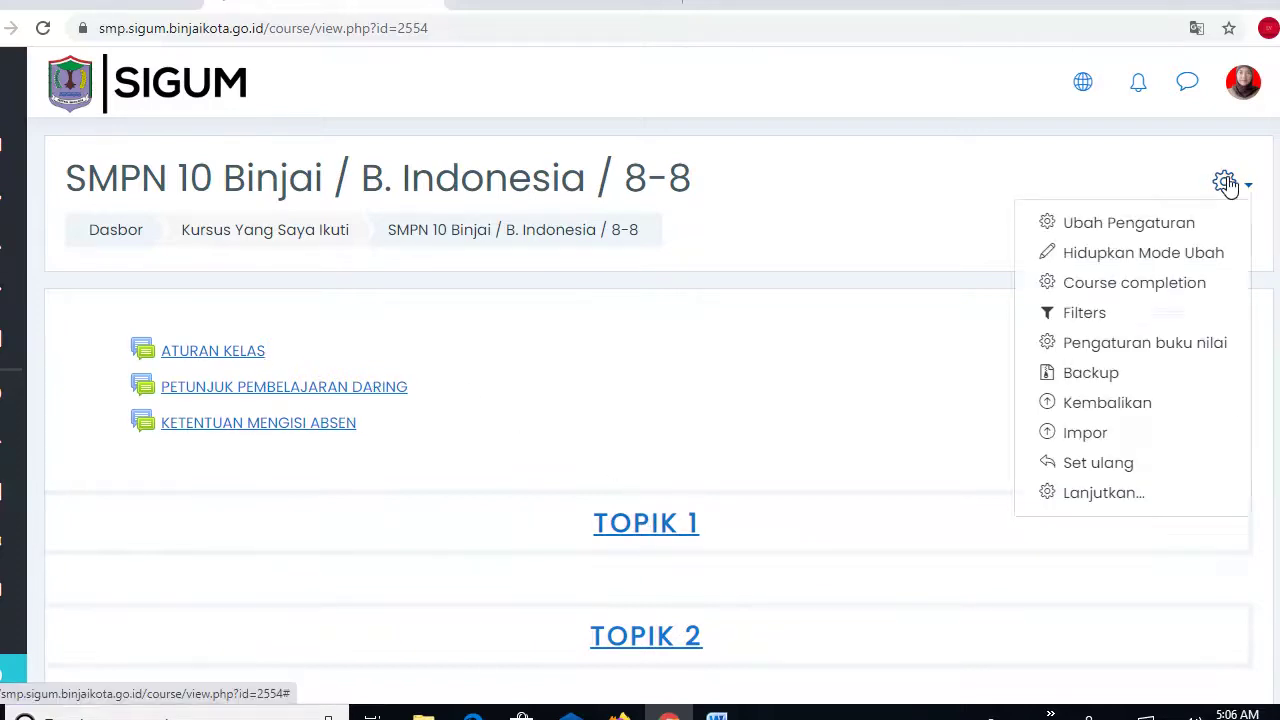
click(1165, 256)
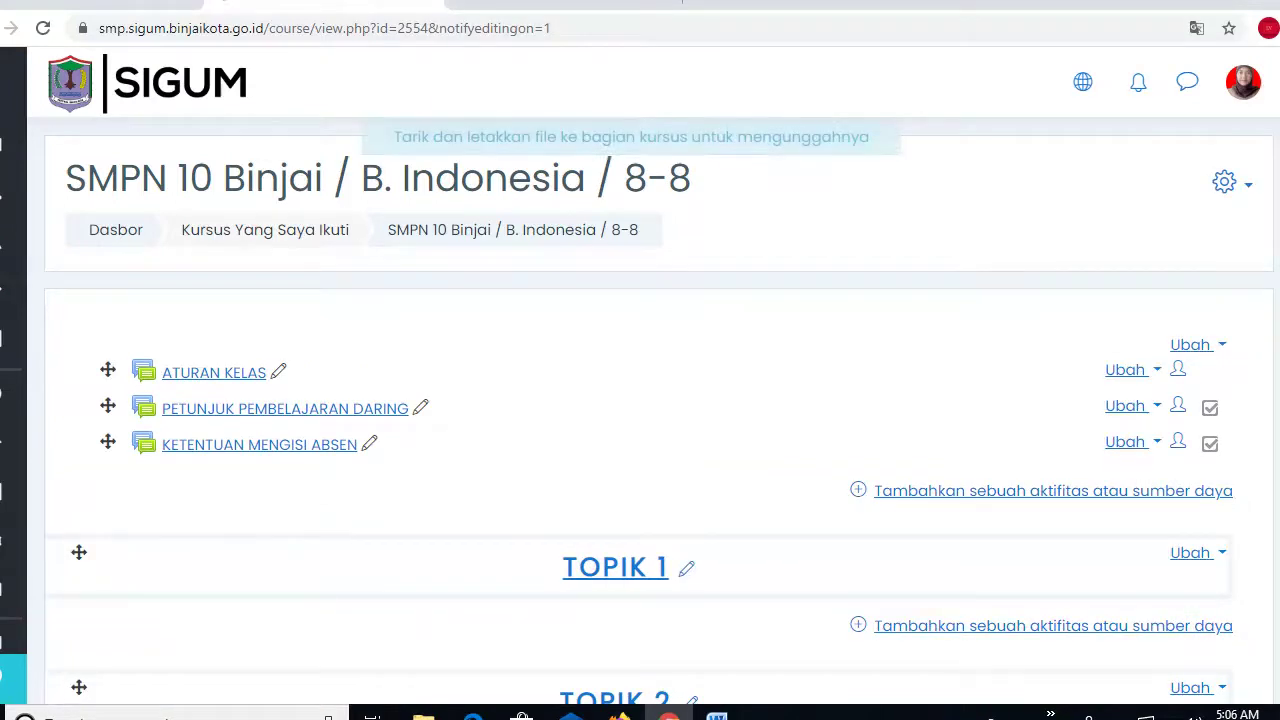
scroll(640, 400, down, 2)
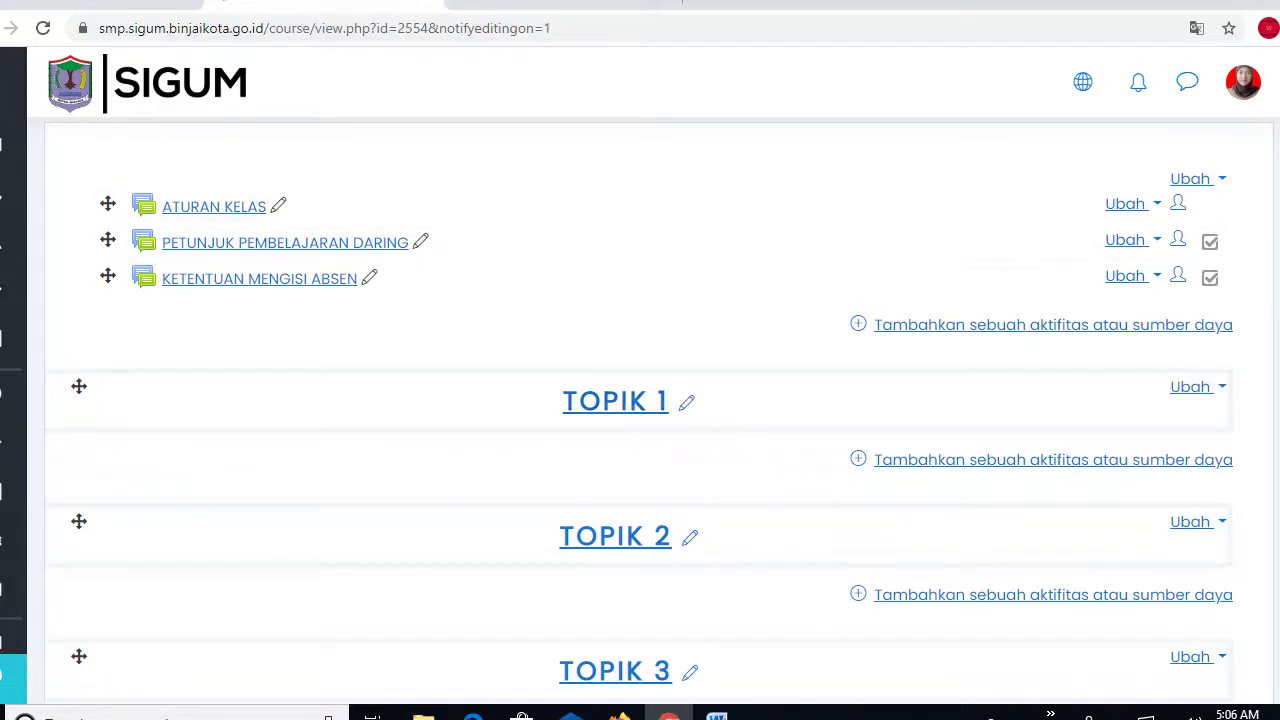
scroll(640, 400, down, 5)
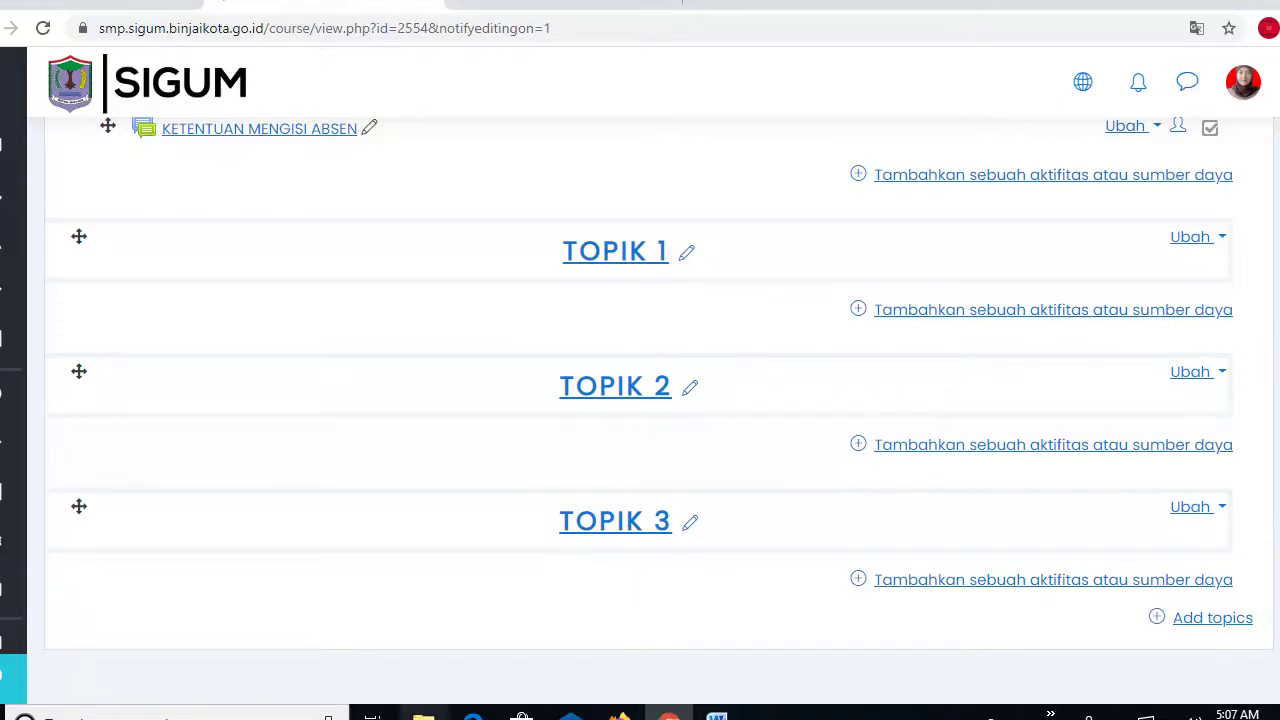
Open the Word document ISI SIGUM KELAS 8 from the ISI SIGUM folder inside SIGUM 2020 and look through it.
click(423, 712)
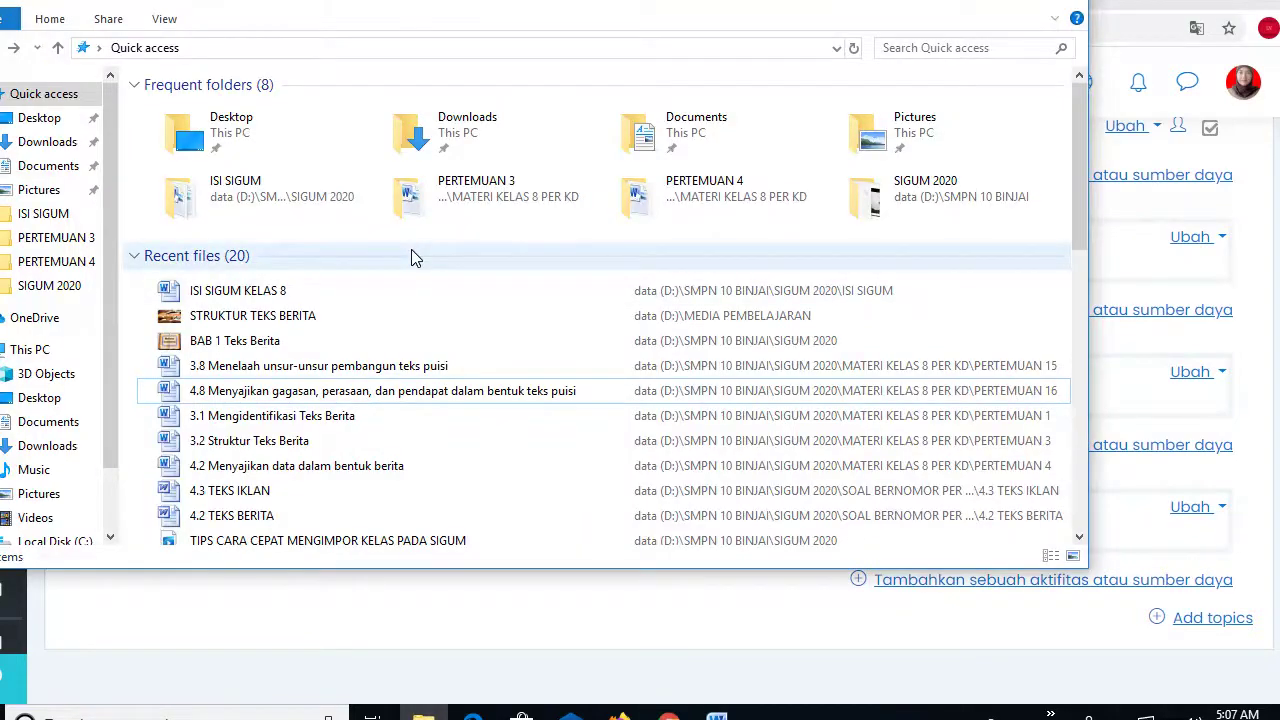
click(78, 287)
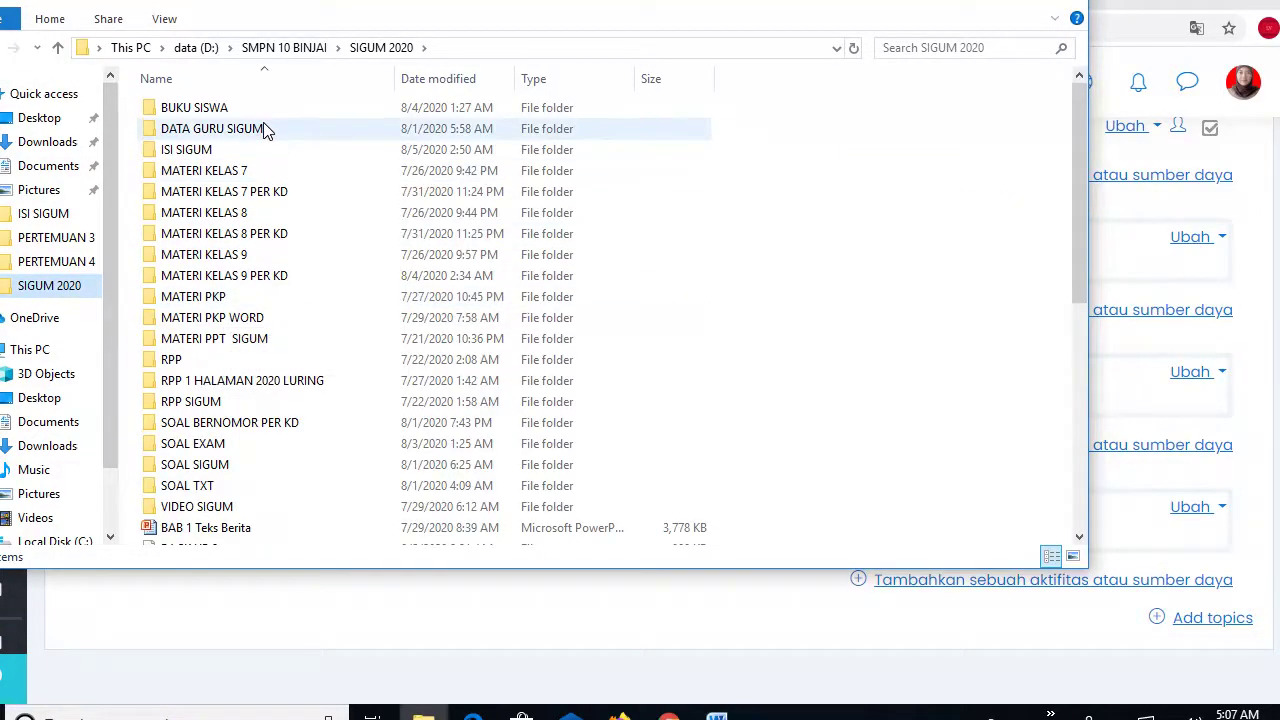
double_click(210, 152)
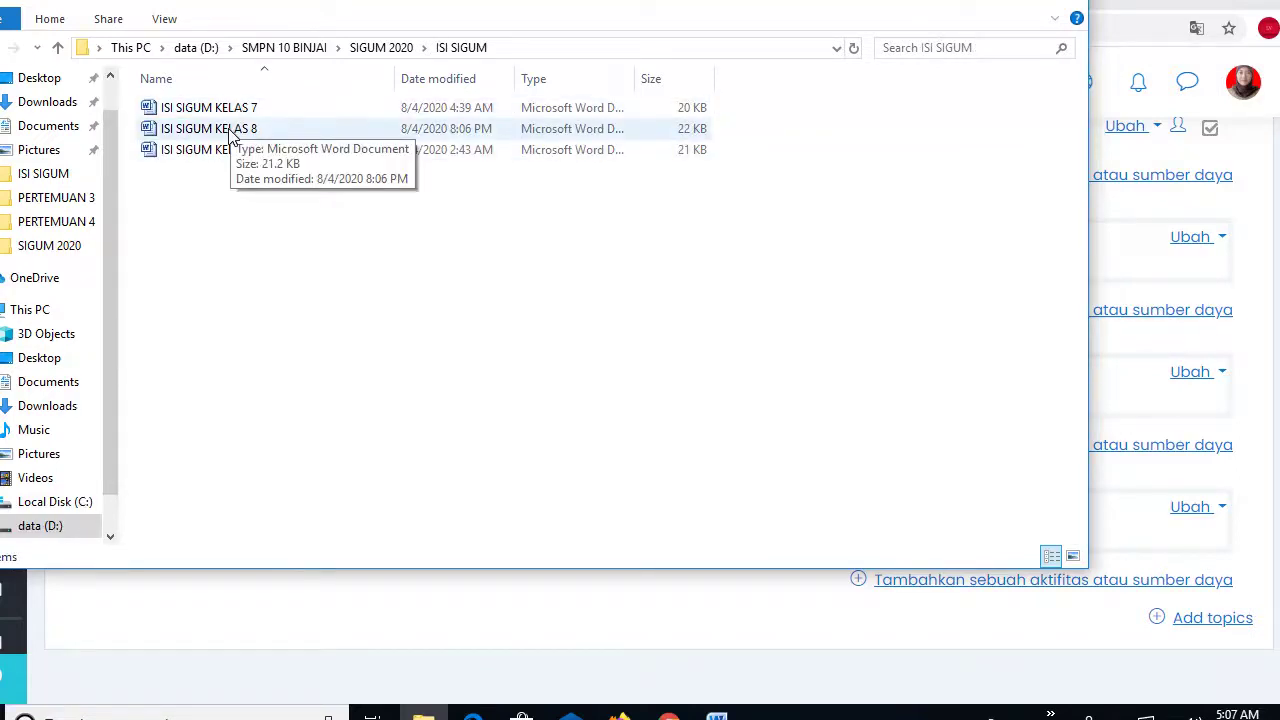
double_click(232, 130)
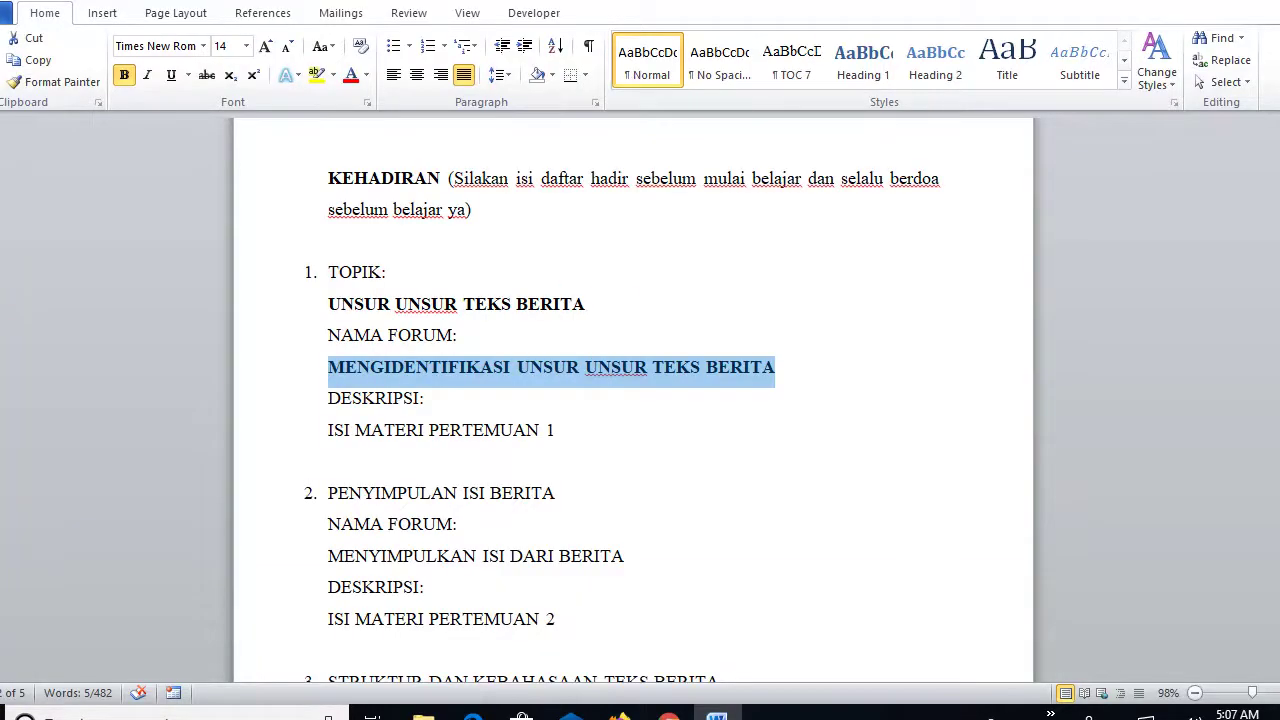
scroll(633, 400, down, 8)
scroll(643, 316, up, 8)
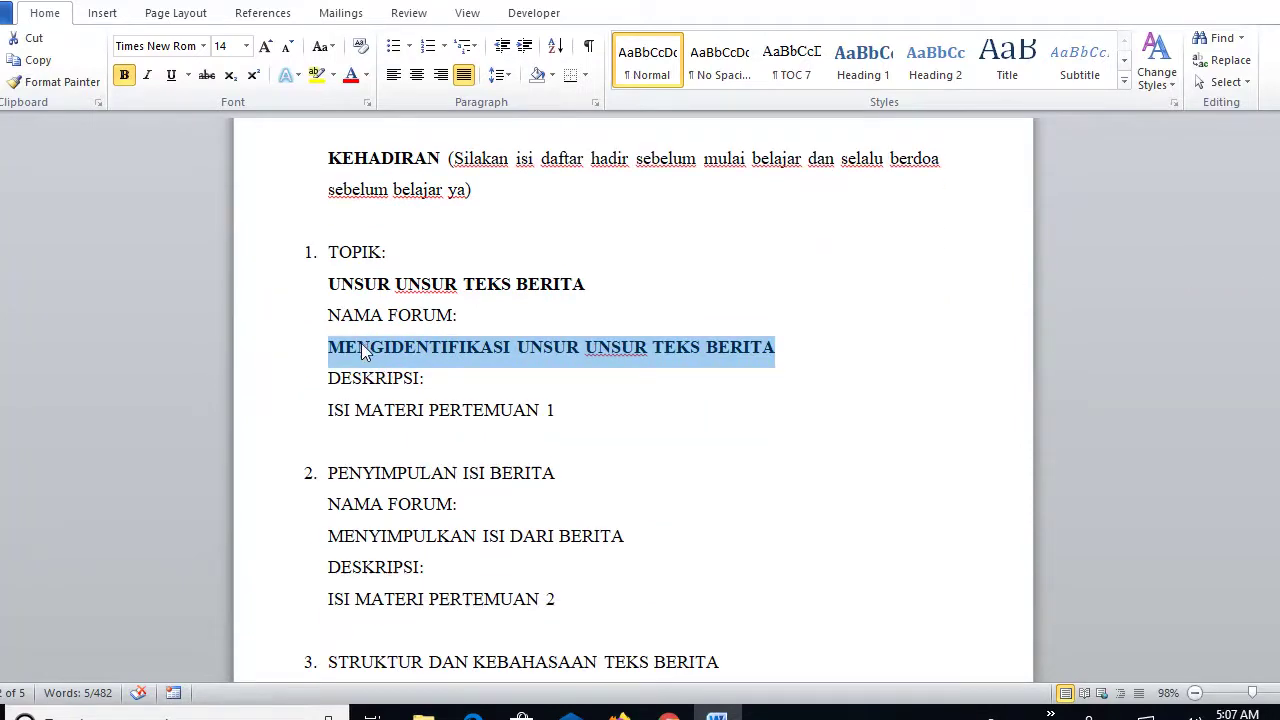
Open the Excel workbook JADWAL SIGUM SMPN 10 from the SIGUM 2020 folder in File Explorer.
click(423, 714)
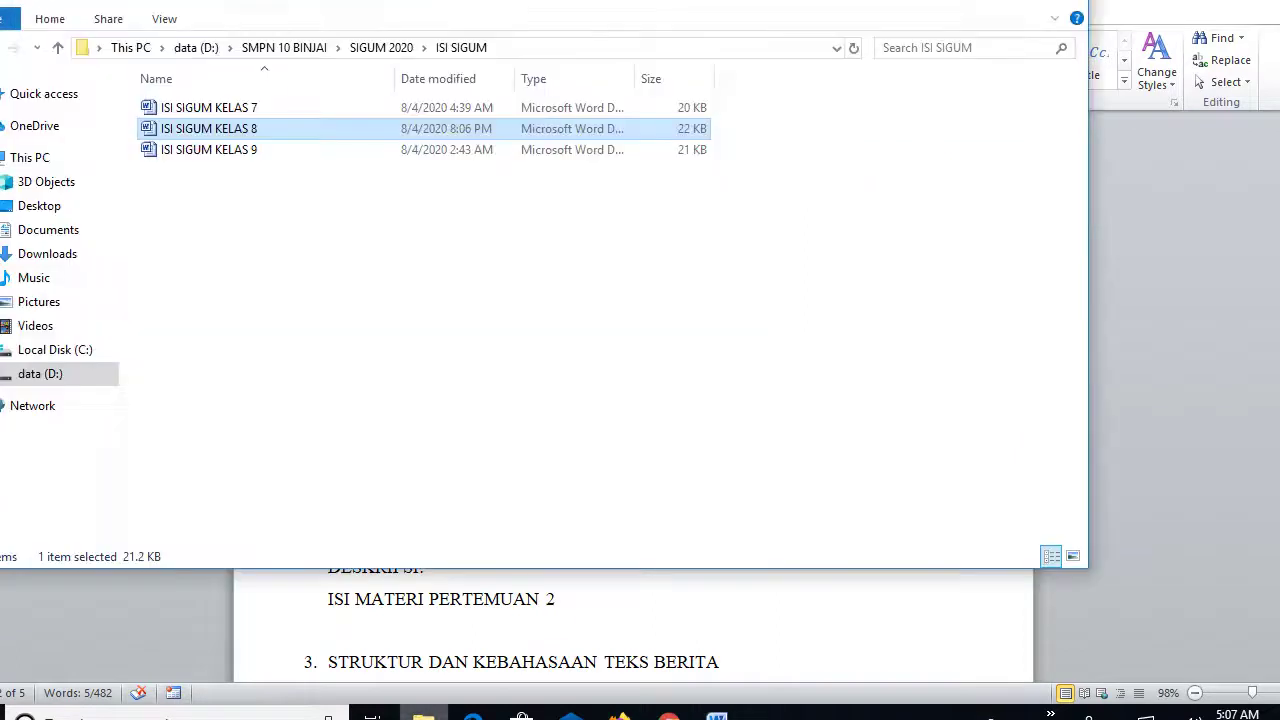
click(381, 50)
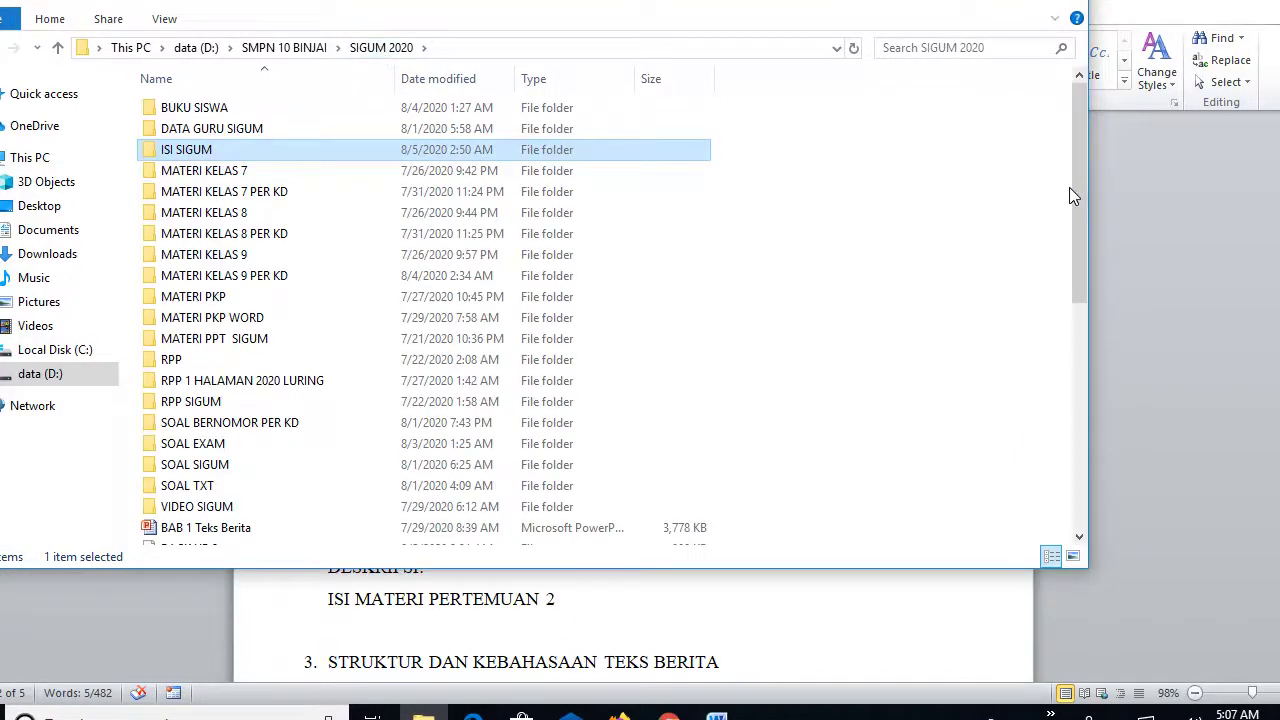
scroll(875, 175, down, 4)
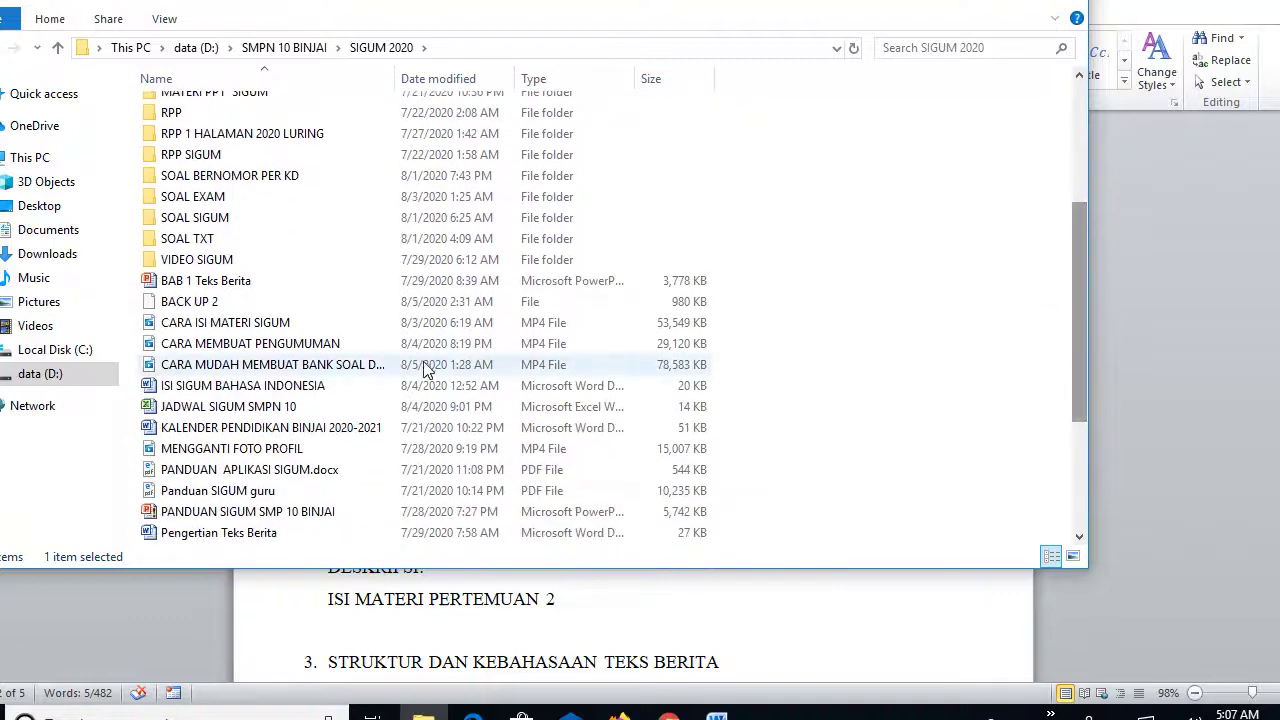
double_click(287, 408)
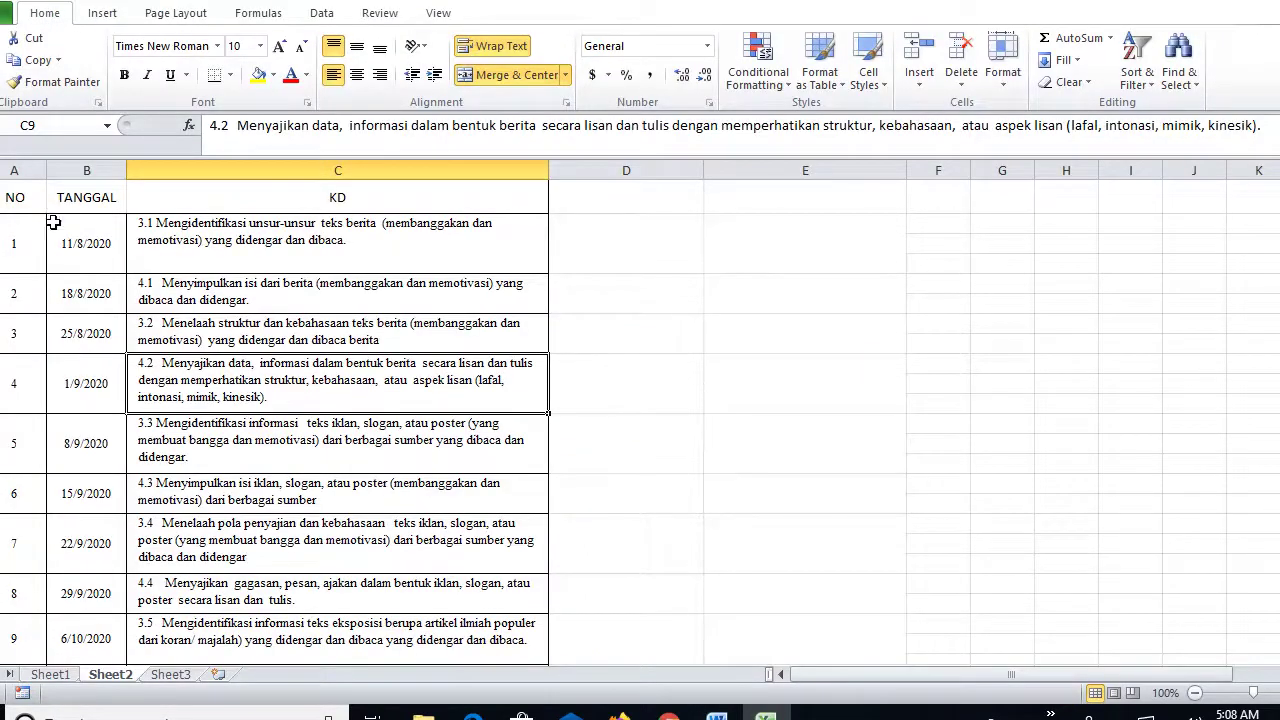
Examine the meeting numbers in the NO column of Sheet2 from the first to the last meeting, along with the first date.
click(17, 246)
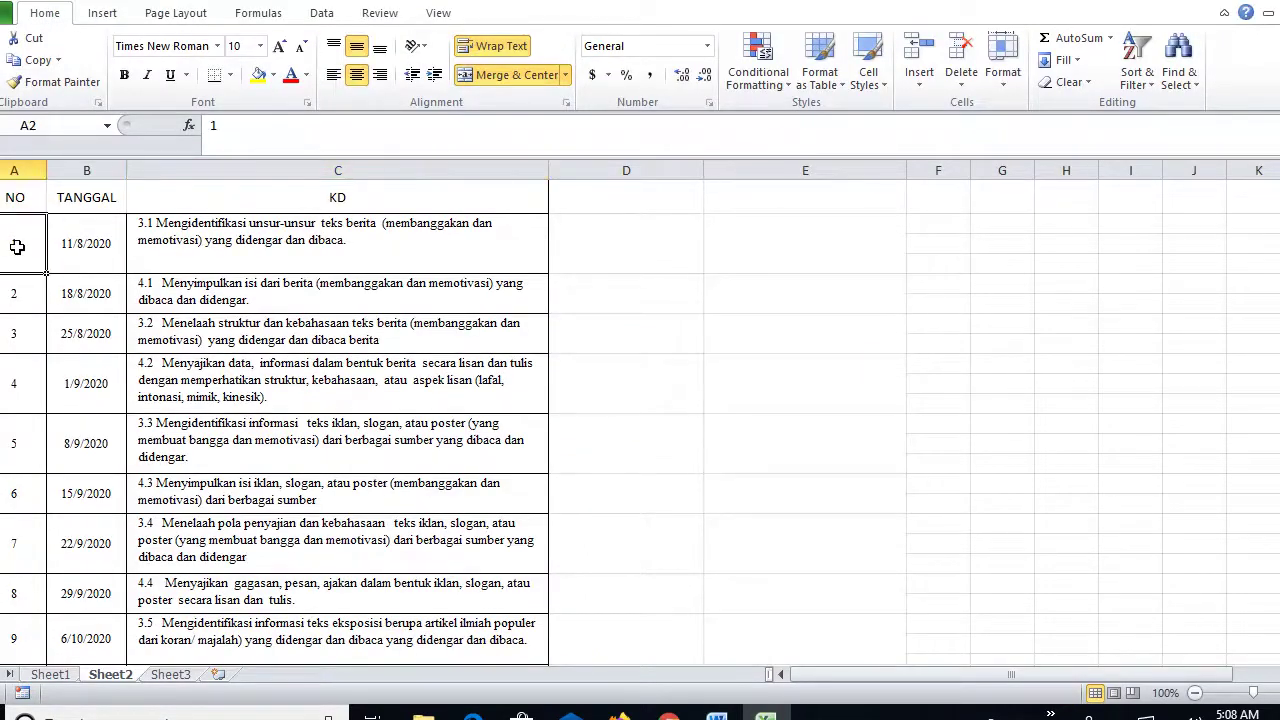
click(96, 250)
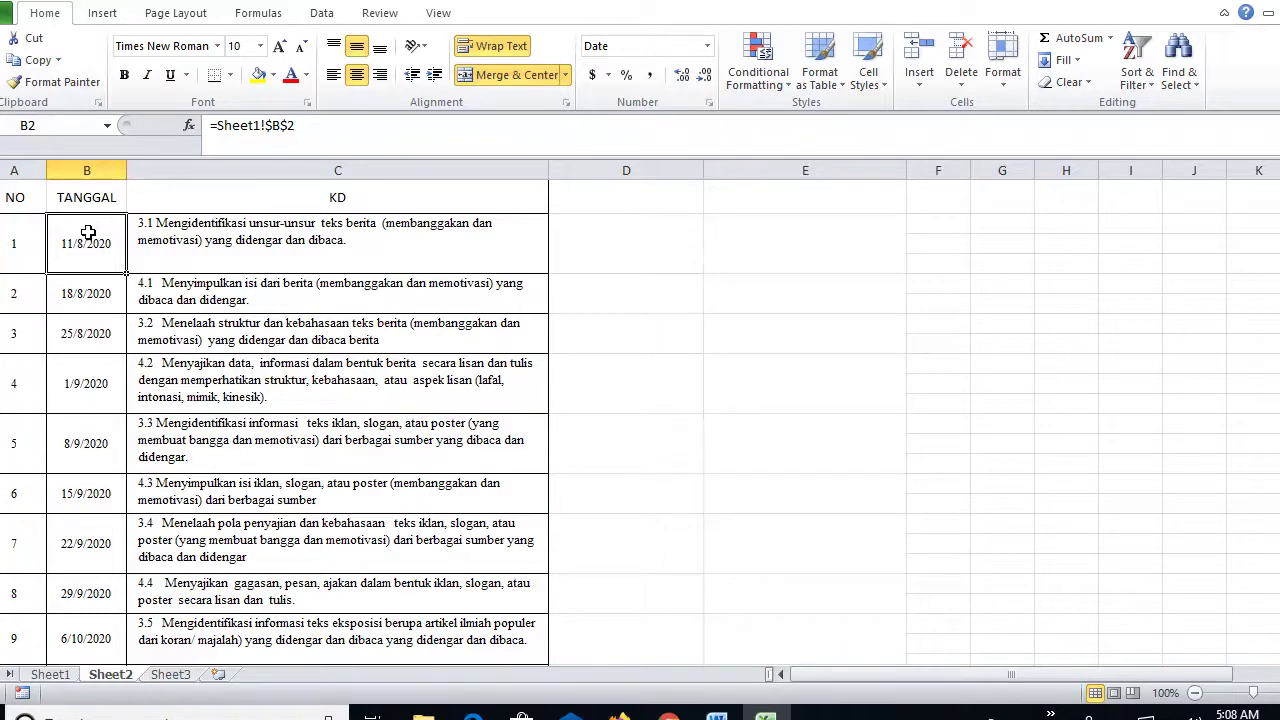
click(31, 247)
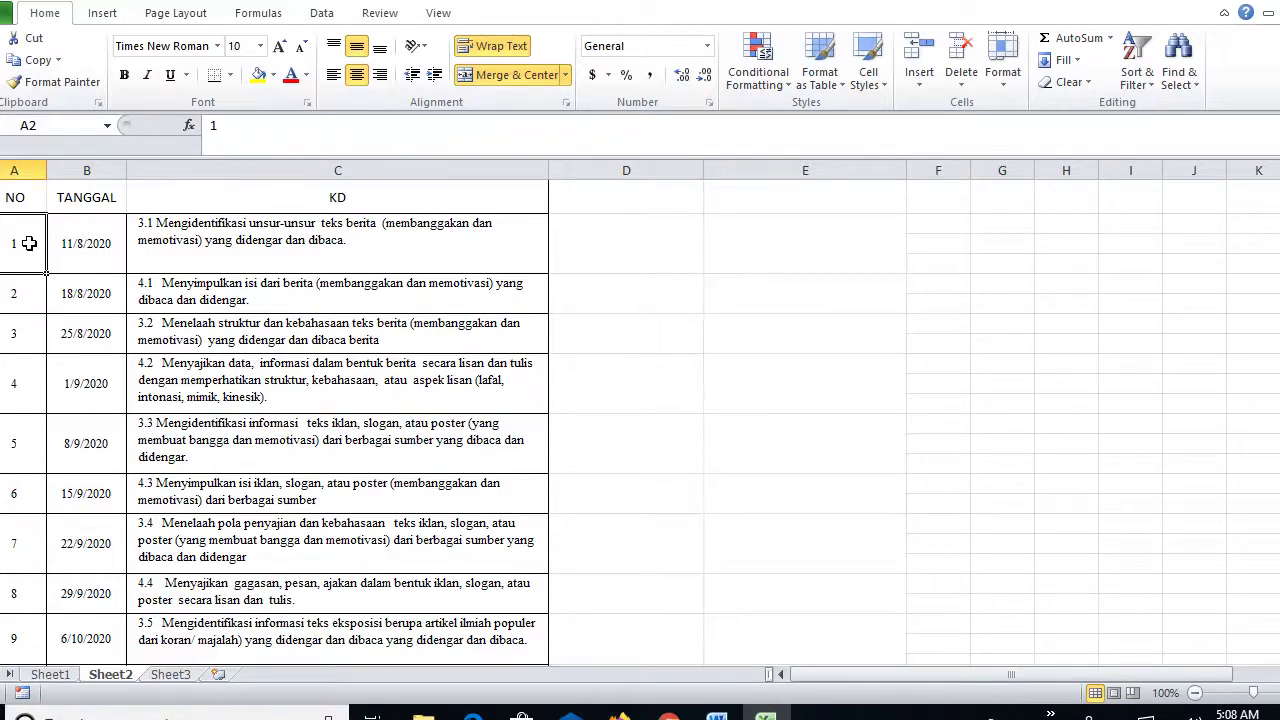
key(Down)
key(Down)
key(Down)
key(Down)
key(Down)
key(Down)
key(Down)
key(Down)
key(Down)
key(Down)
key(Down)
key(Down)
key(Down)
key(Down)
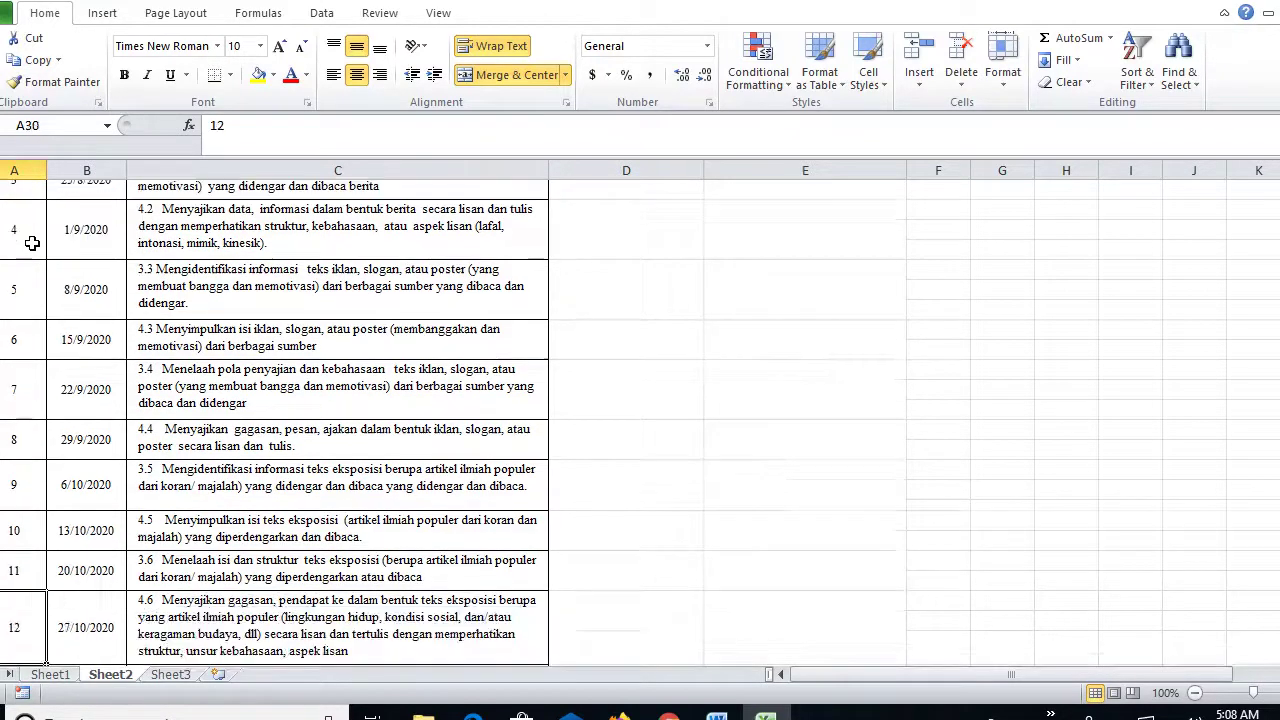
key(Down)
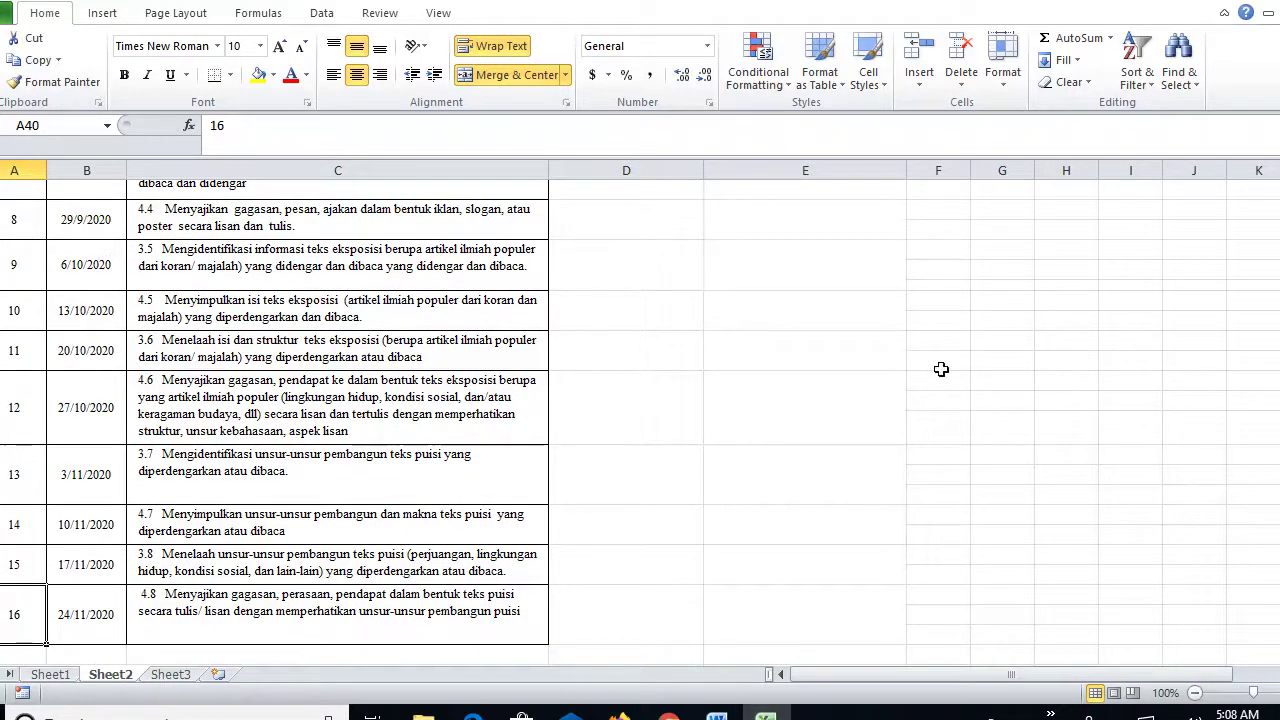
drag(1276, 420, 1276, 418)
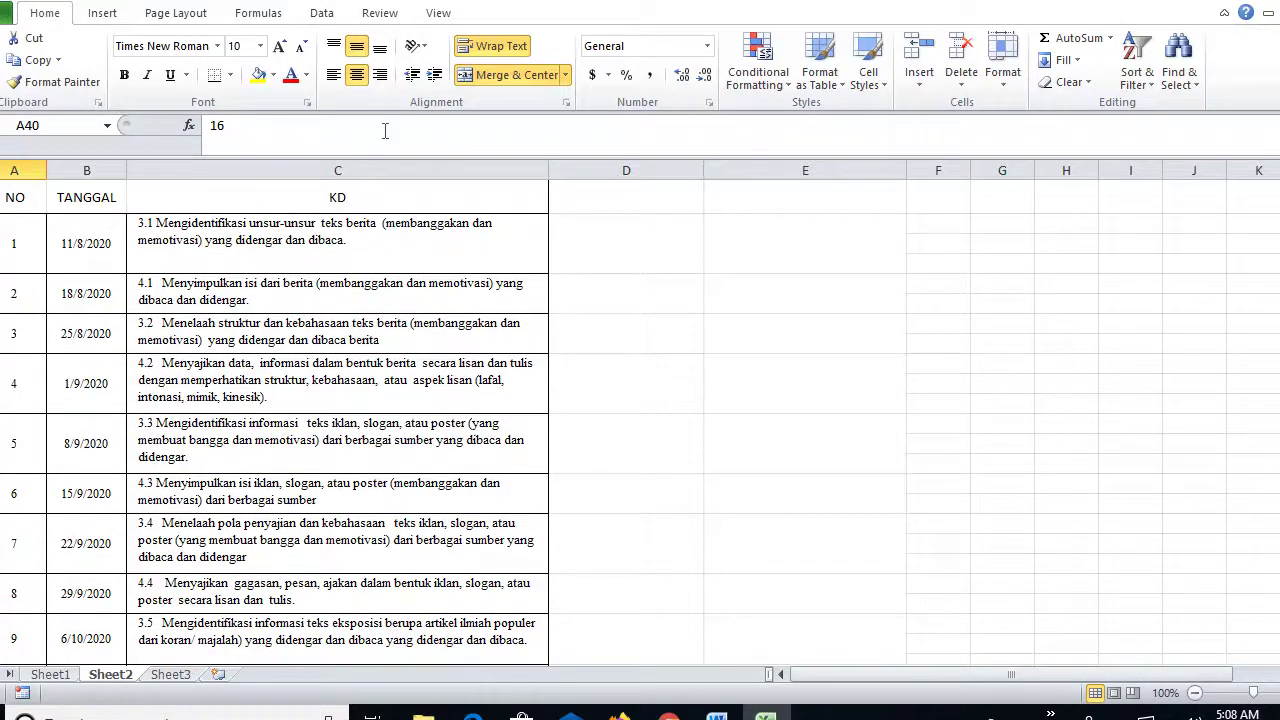
Review the KD column of the Sheet2 schedule from the first competency down to the last one.
click(201, 246)
key(Down)
key(Down)
key(Down)
key(Down)
key(Down)
key(Down)
key(Down)
key(Down)
key(Down)
key(Down)
key(Down)
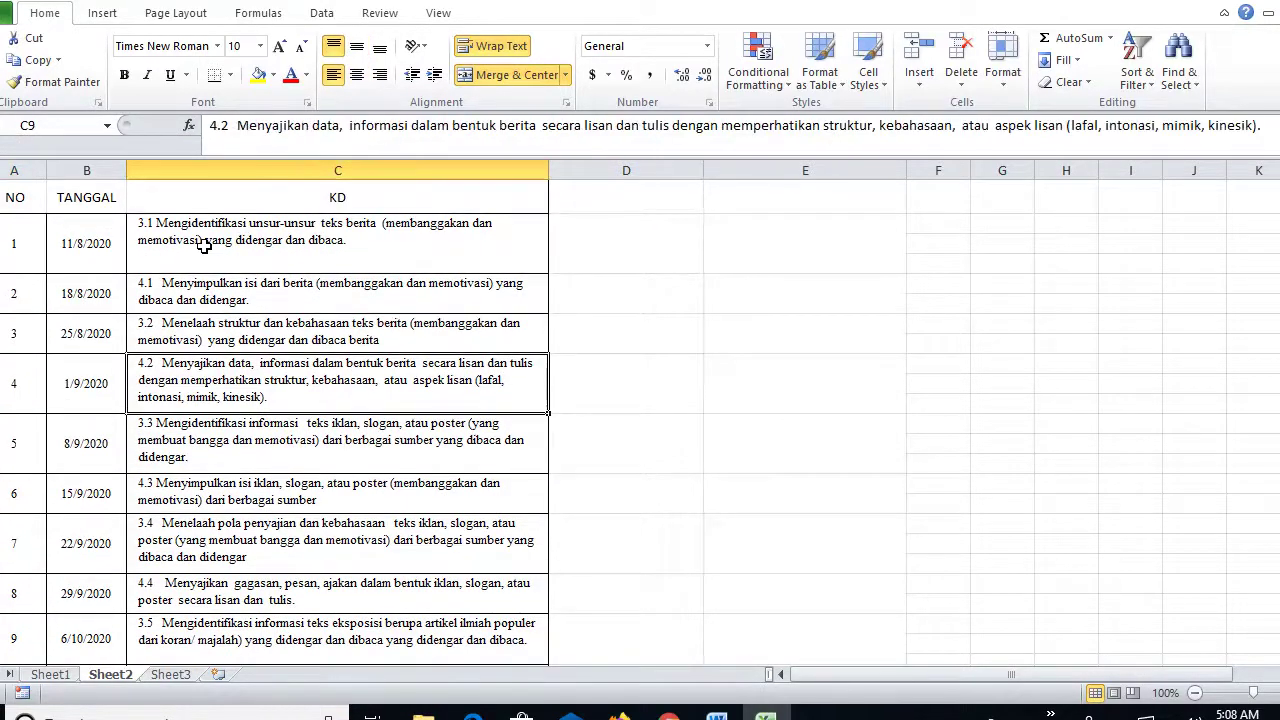
key(Down)
key(Down)
key(Down)
key(Down)
key(Down)
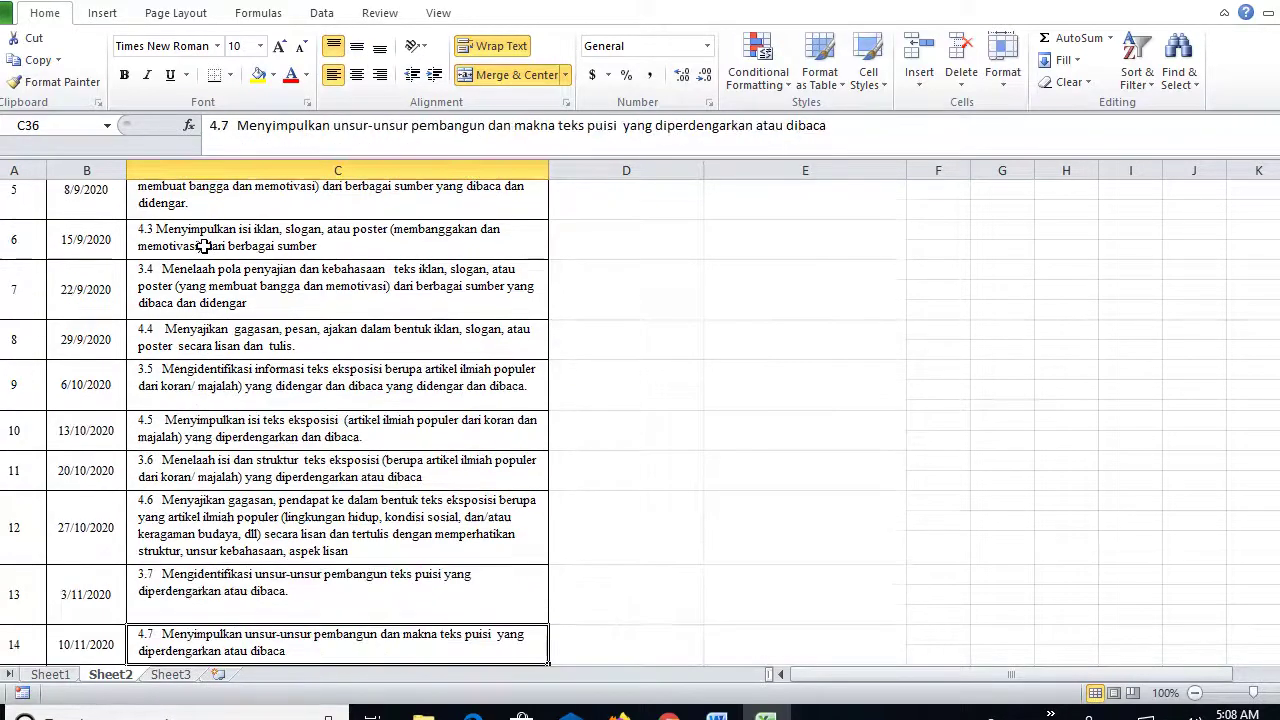
key(Up)
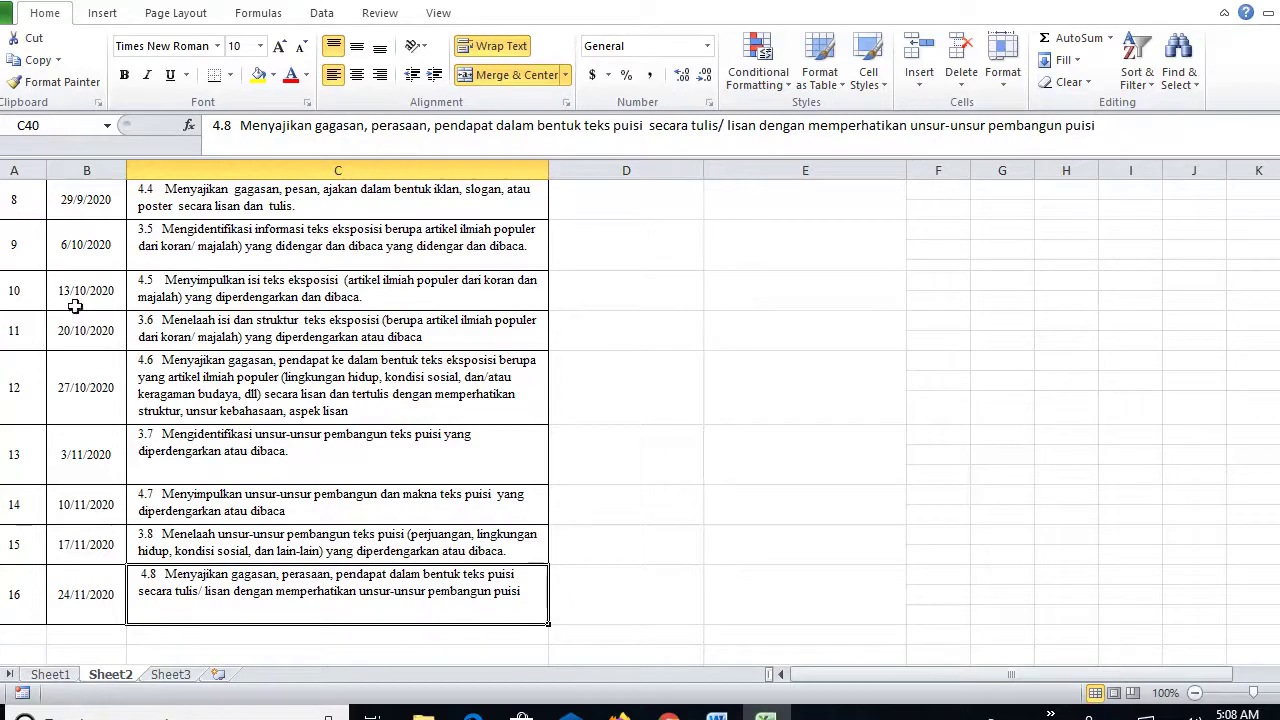
Check the meeting dates in the TANGGAL column of Sheet2, going from the 12th meeting back up to the first.
click(92, 389)
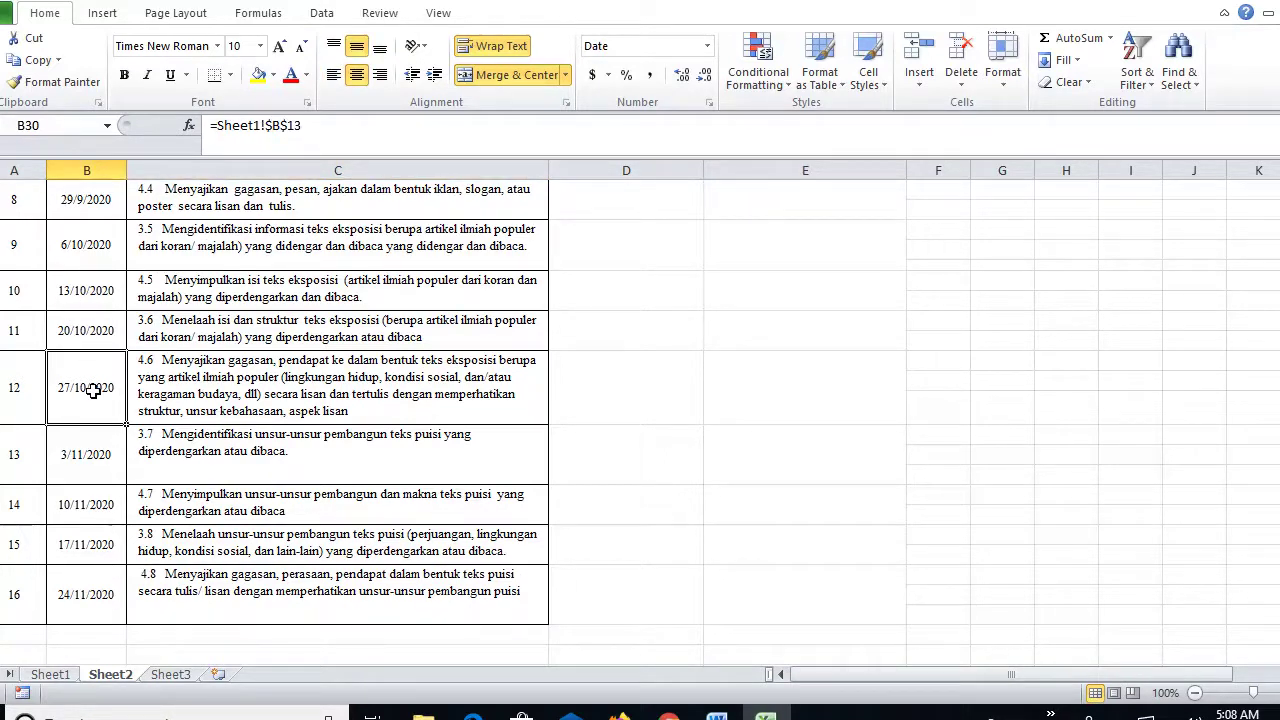
key(Up)
key(Up)
key(Up)
key(Up)
key(Up)
key(Up)
key(Up)
key(Up)
key(Up)
key(Up)
key(Up)
key(Up)
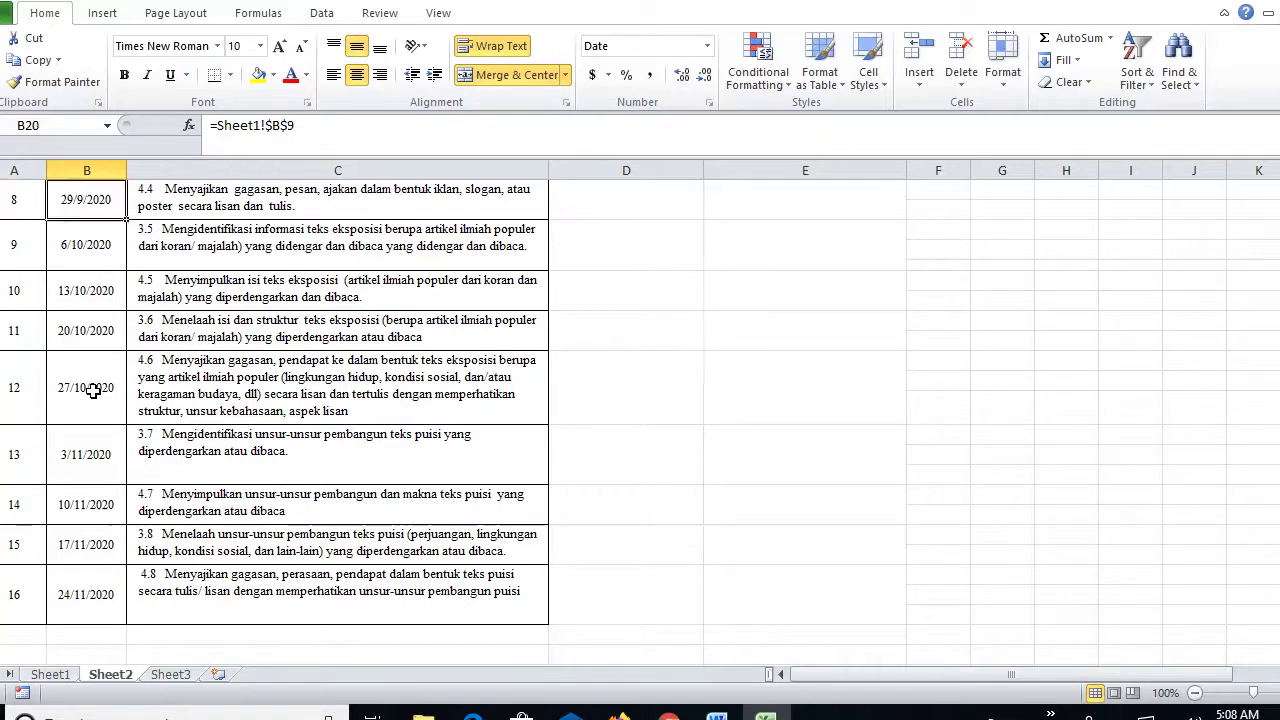
key(Down)
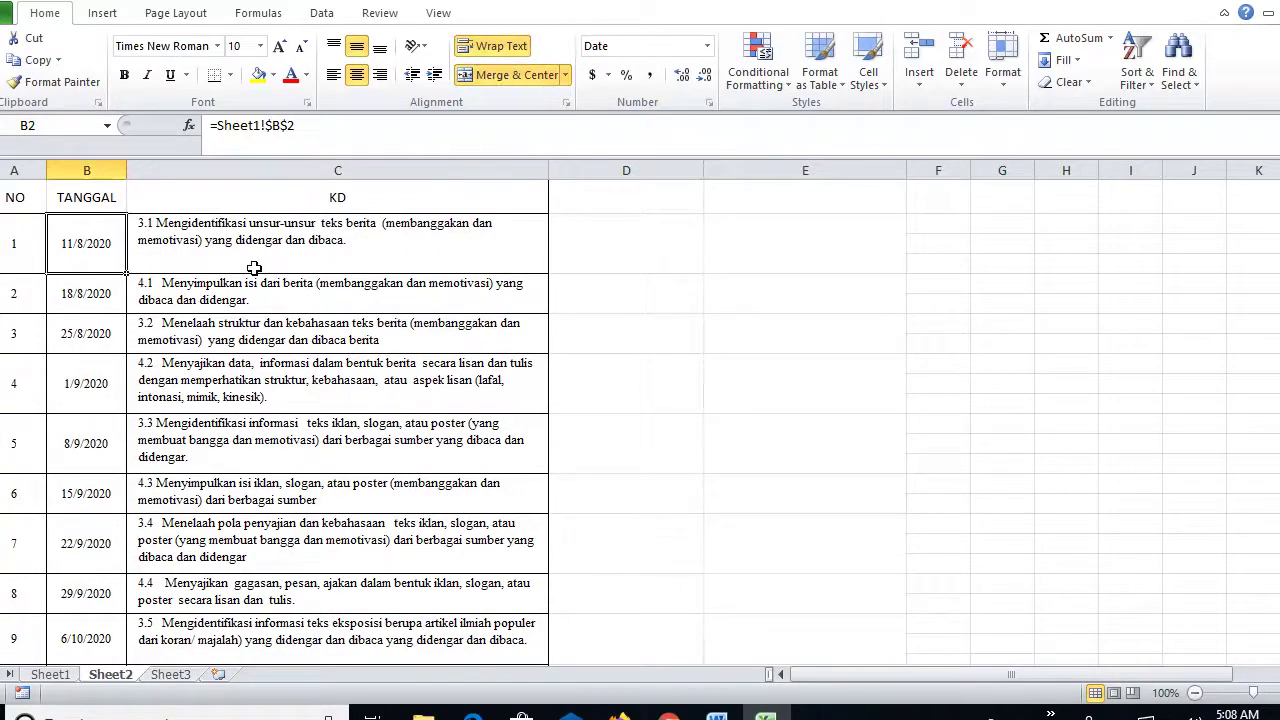
Copy the first topic title, UNSUR UNSUR TEKS BERITA, from the Word document ISI SIGUM KELAS 8.
click(669, 714)
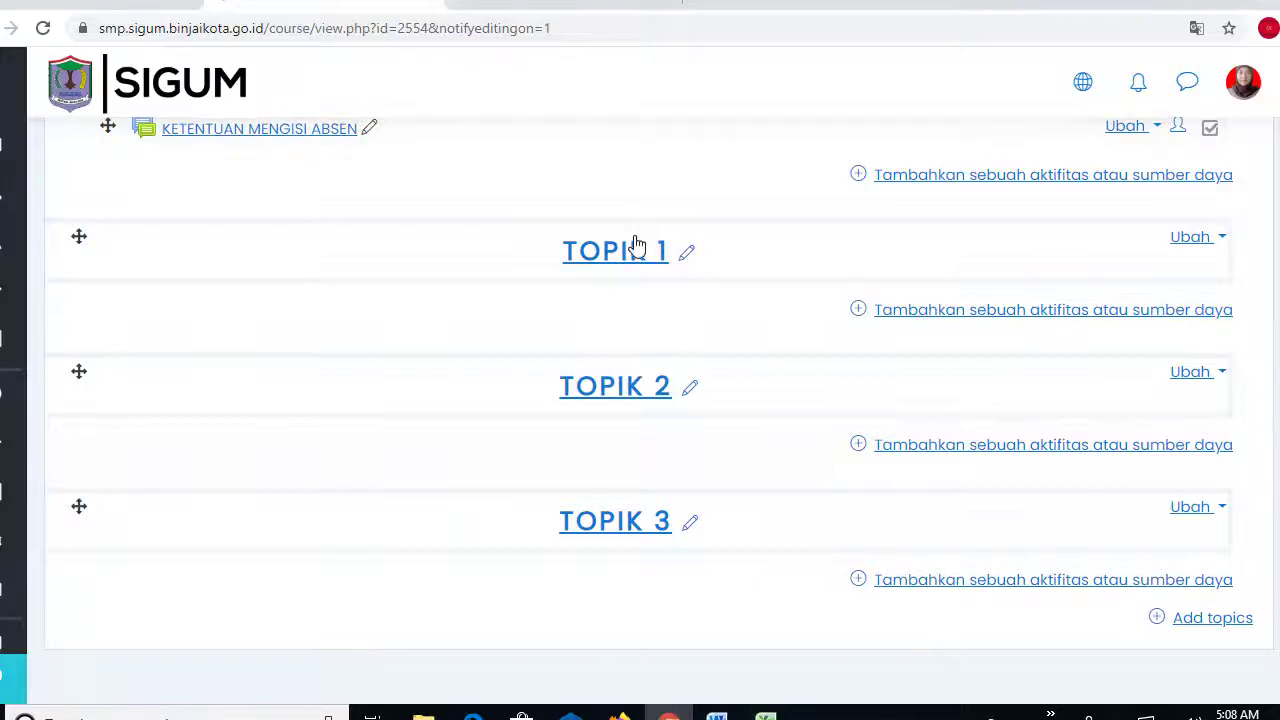
click(687, 256)
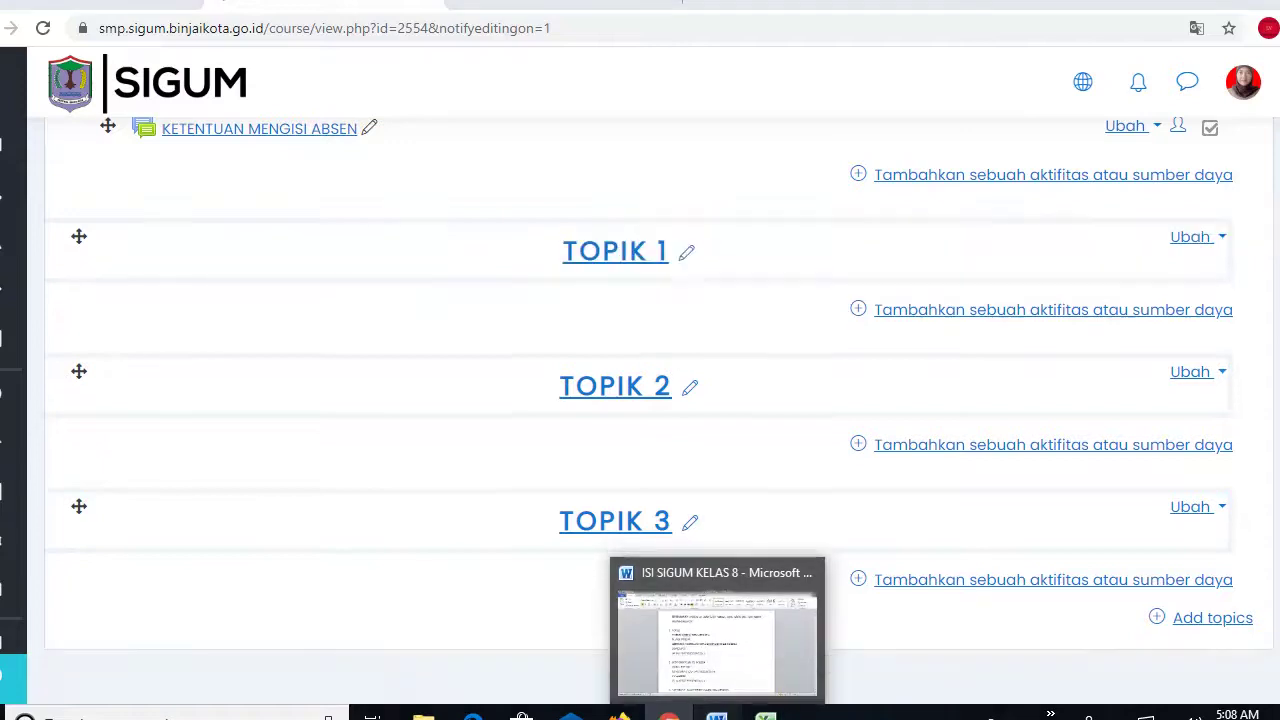
click(716, 714)
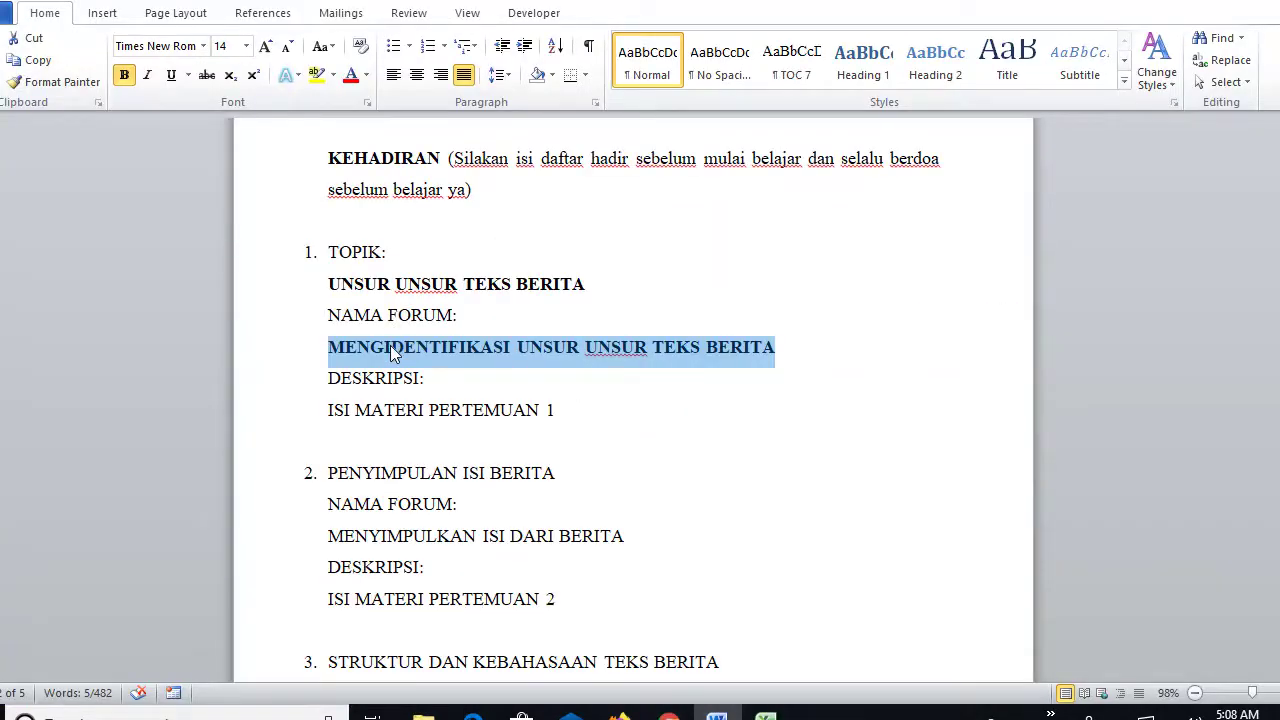
drag(331, 284, 565, 287)
key(ctrl+c)
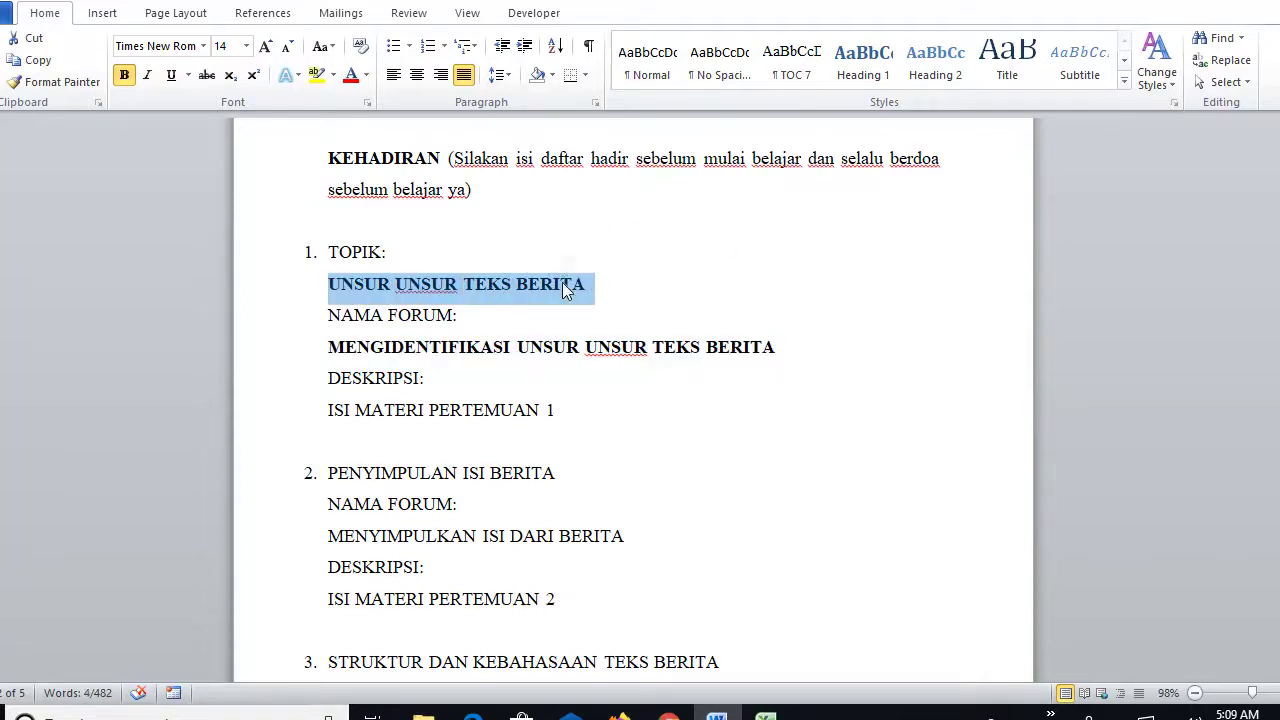
Switch to the SIGUM course in Chrome and rename TOPIK 1 as UNSUR UNSUR TEKS BERITA using the copied title.
click(669, 713)
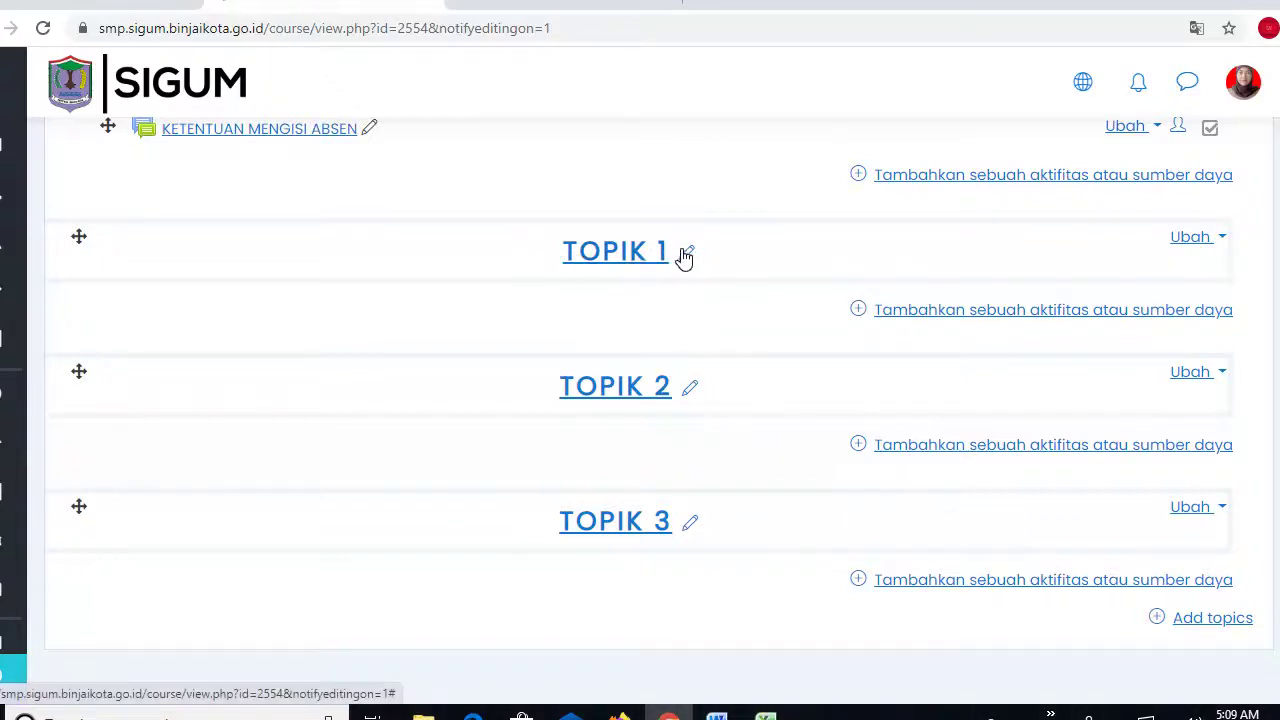
click(688, 255)
key(ctrl+v)
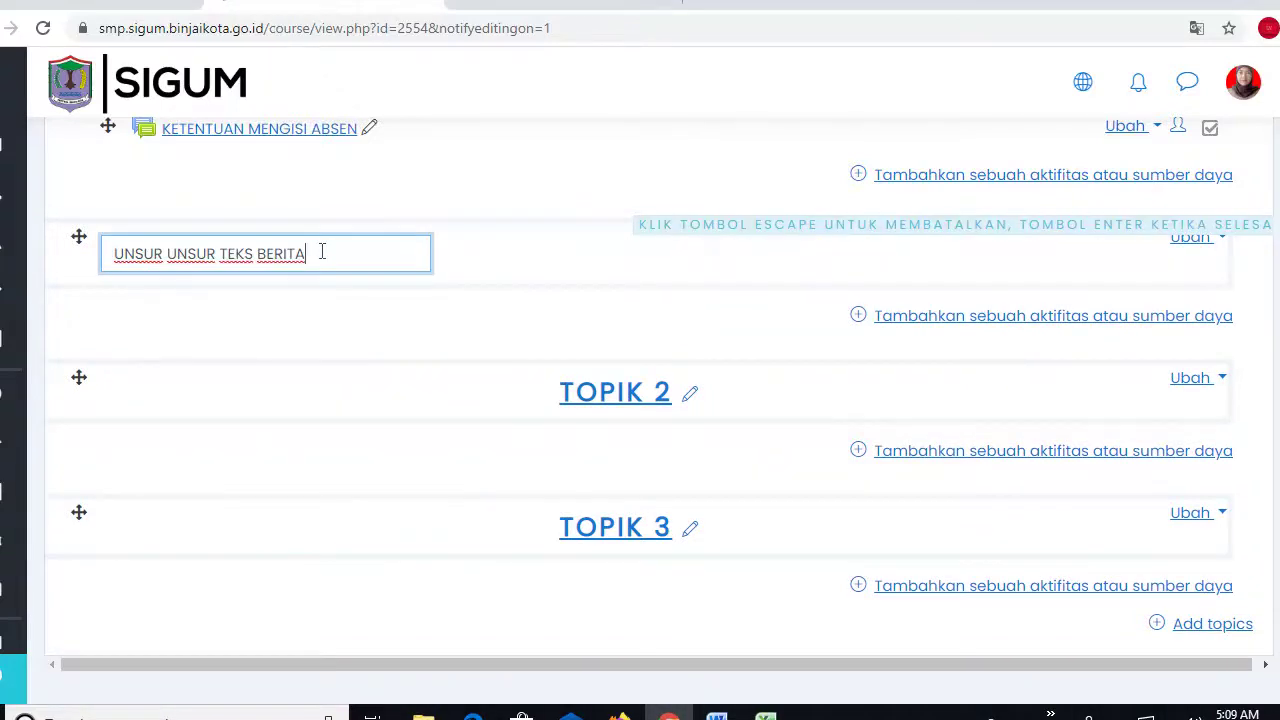
key(Return)
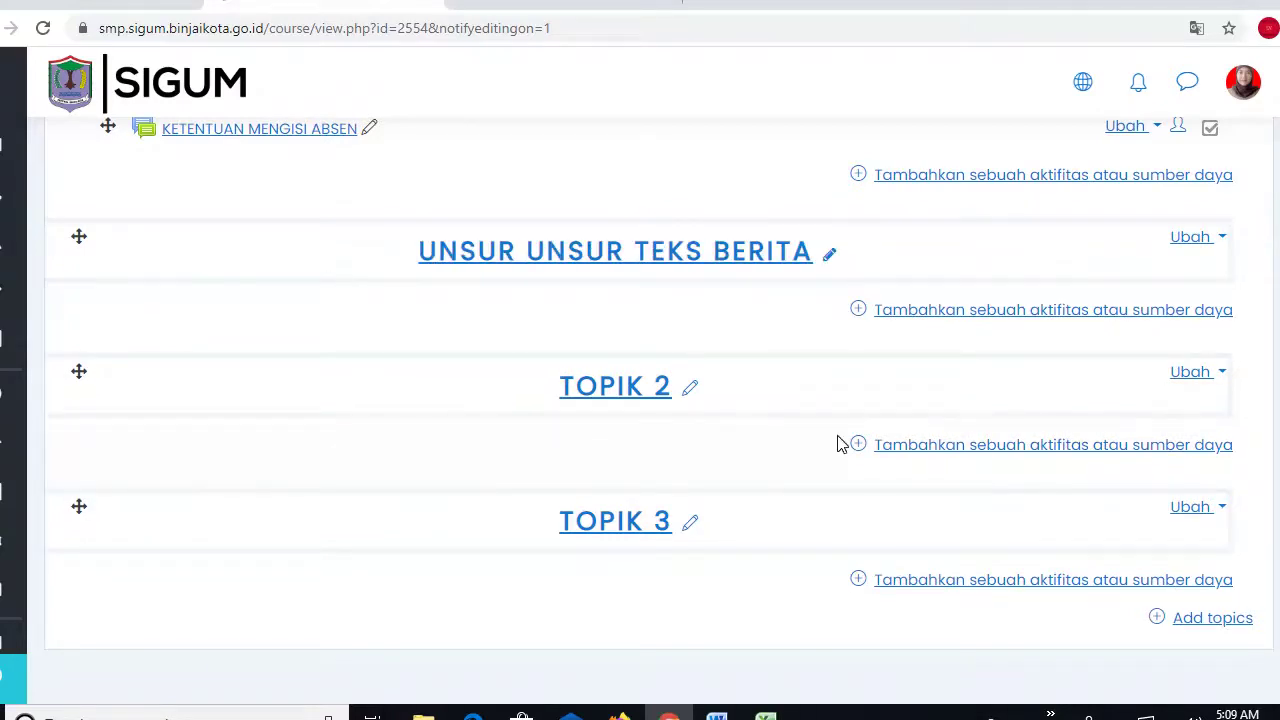
Start adding a File resource to the UNSUR UNSUR TEKS BERITA topic.
click(1008, 312)
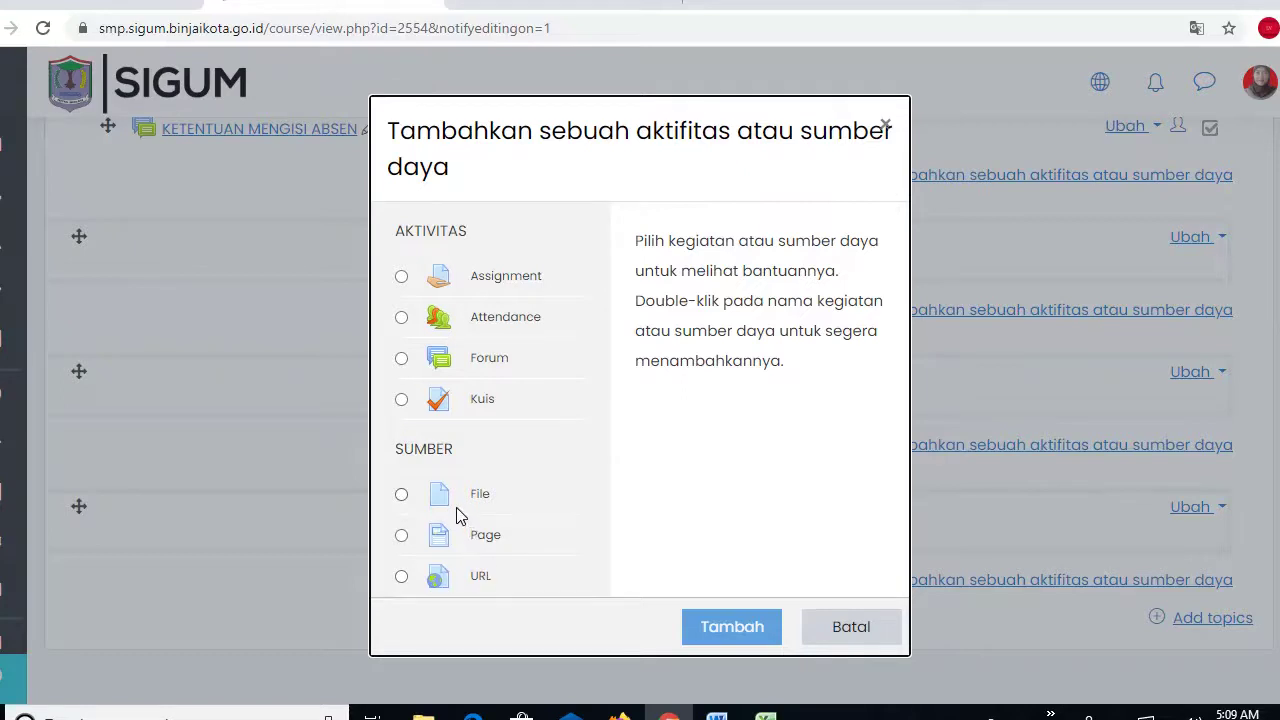
click(402, 496)
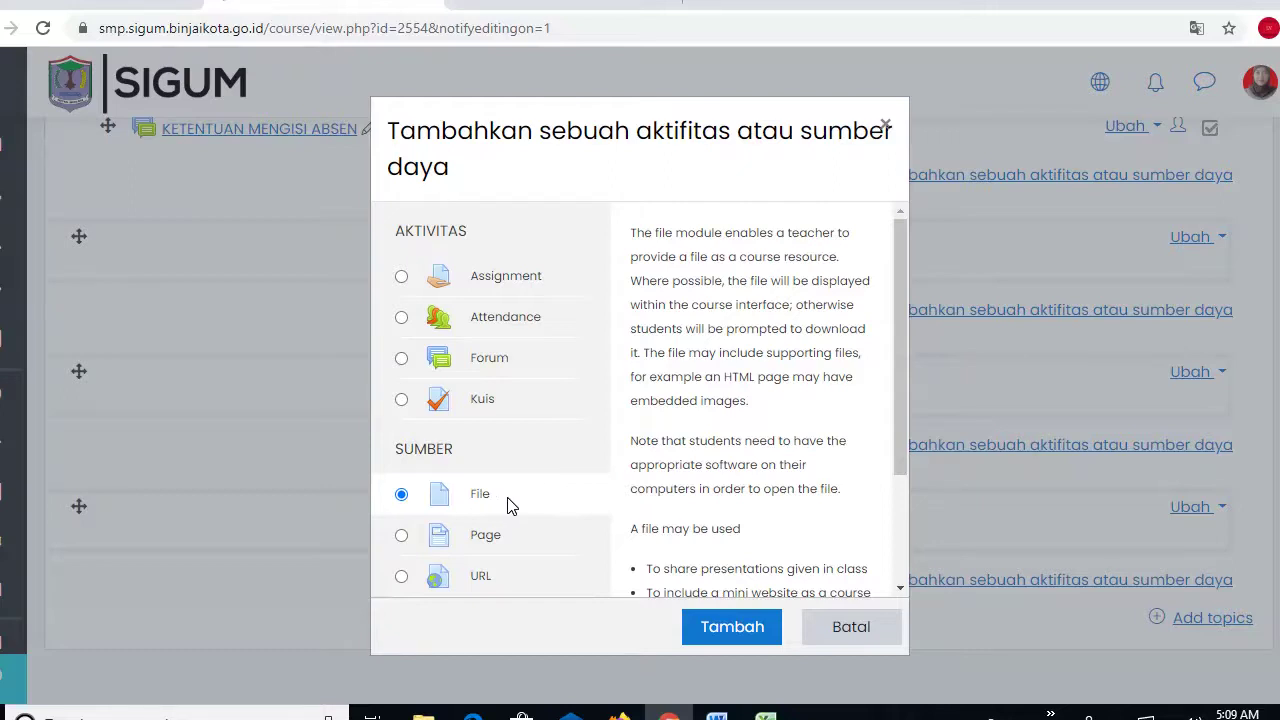
click(722, 628)
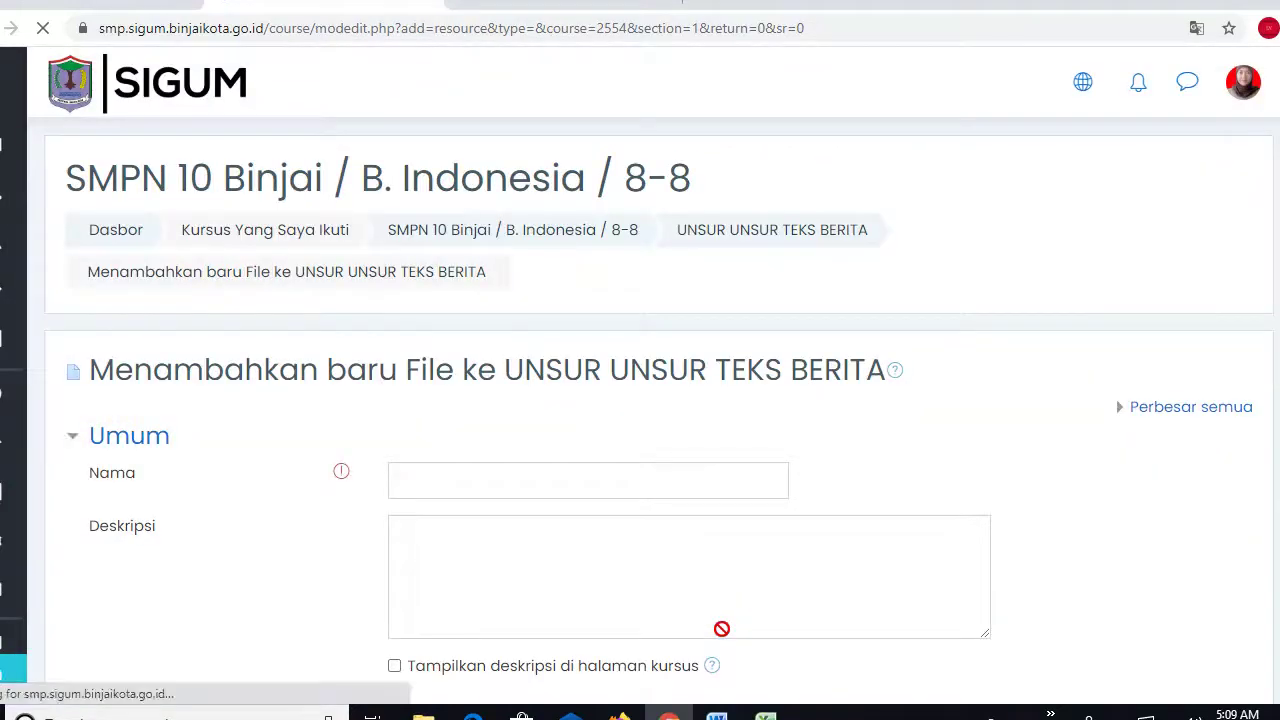
Copy the first forum name, MENGIDENTIFIKASI UNSUR UNSUR TEKS BERITA, from the Word document for the resource's name.
click(422, 479)
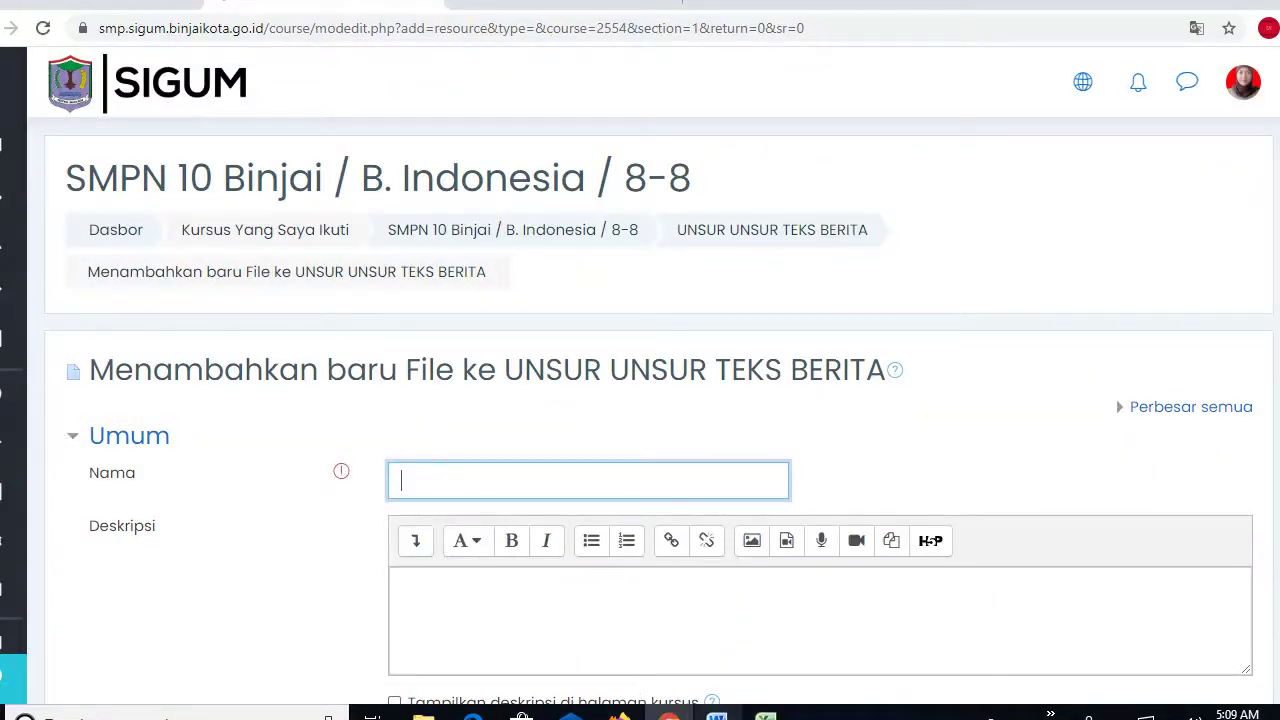
mouse_move(716, 712)
click(715, 630)
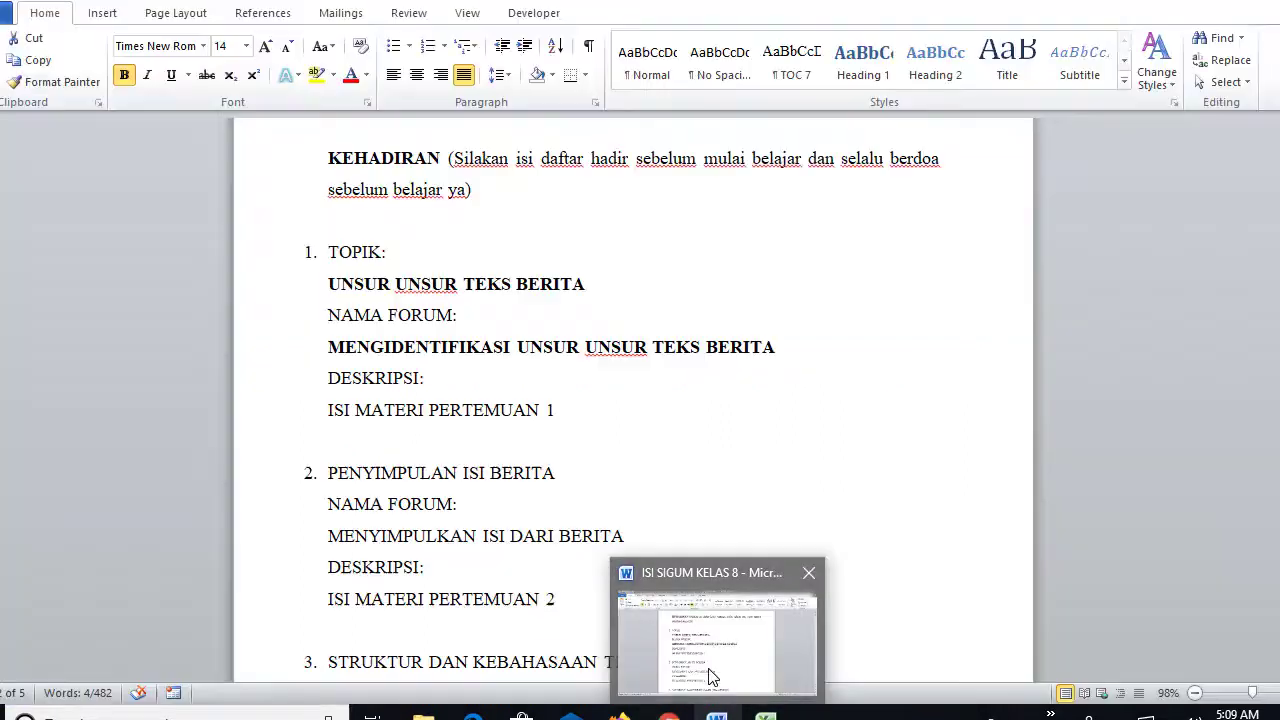
click(328, 349)
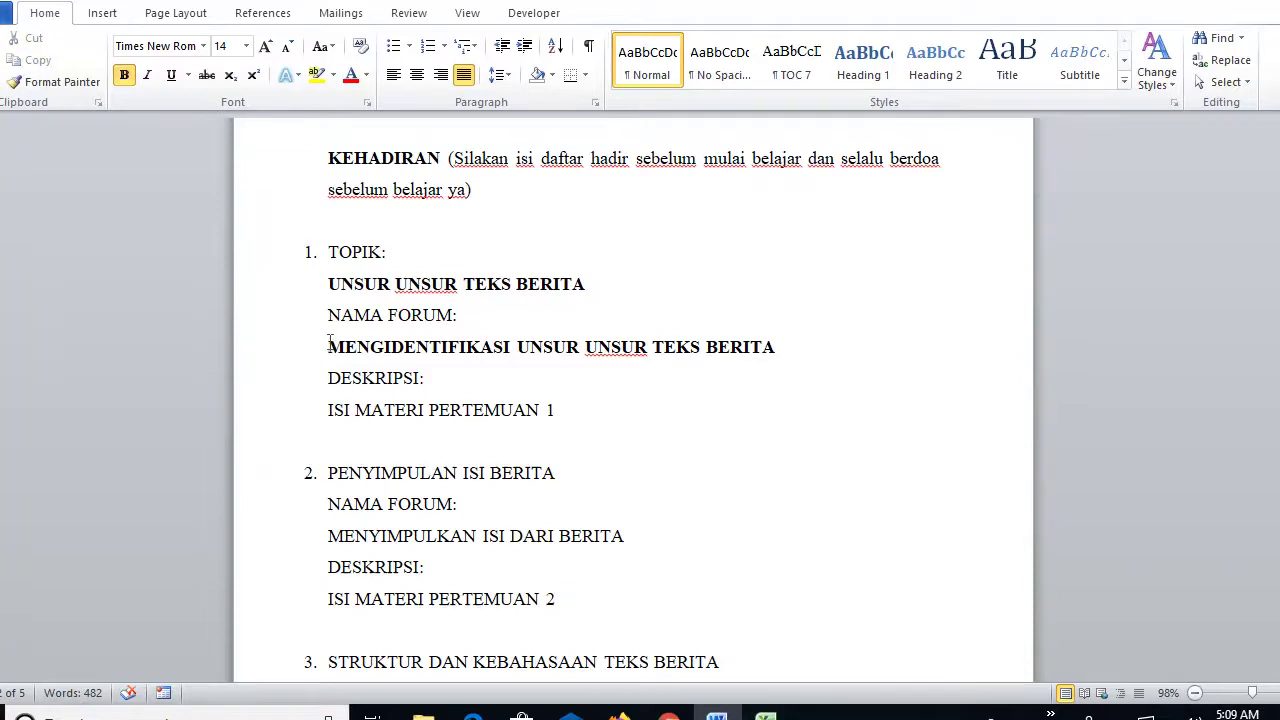
drag(328, 347, 736, 352)
key(ctrl+c)
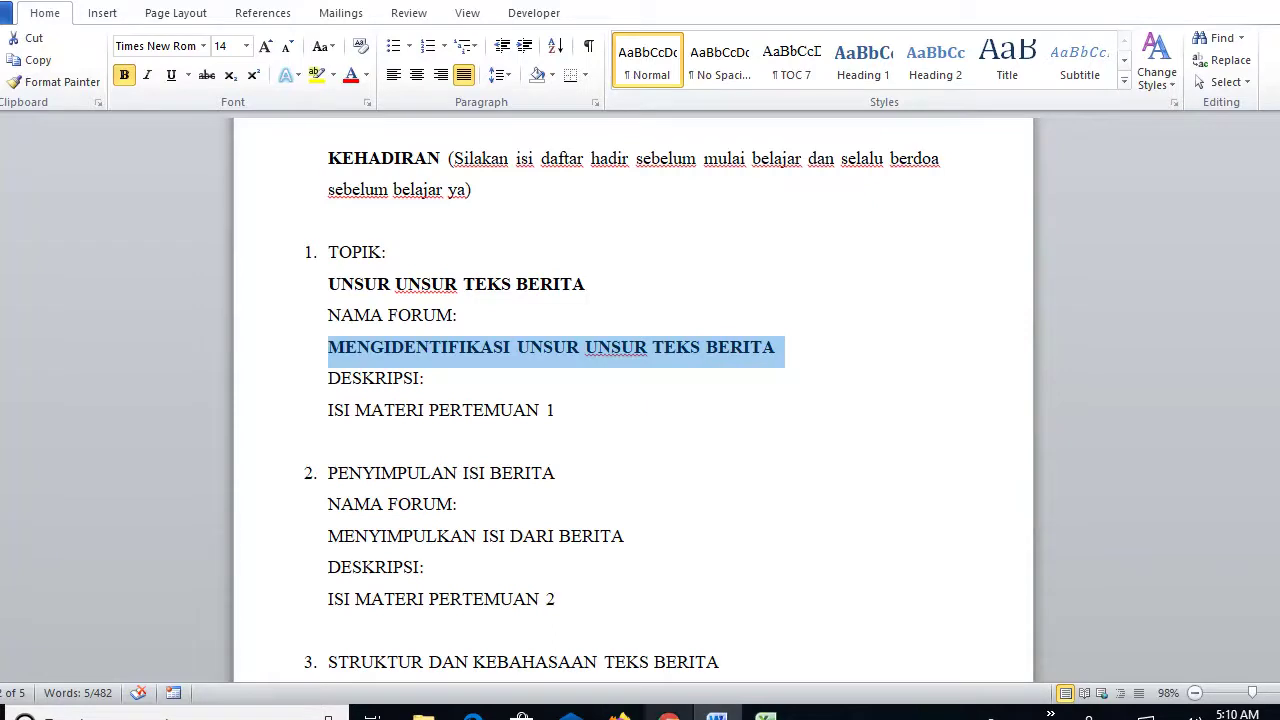
Back in the SIGUM form, name the File resource "3.1 MENGIDENTIFIKASI UNSUR UNSUR TEKS BERITA", pasting the copied text after the number.
mouse_move(716, 714)
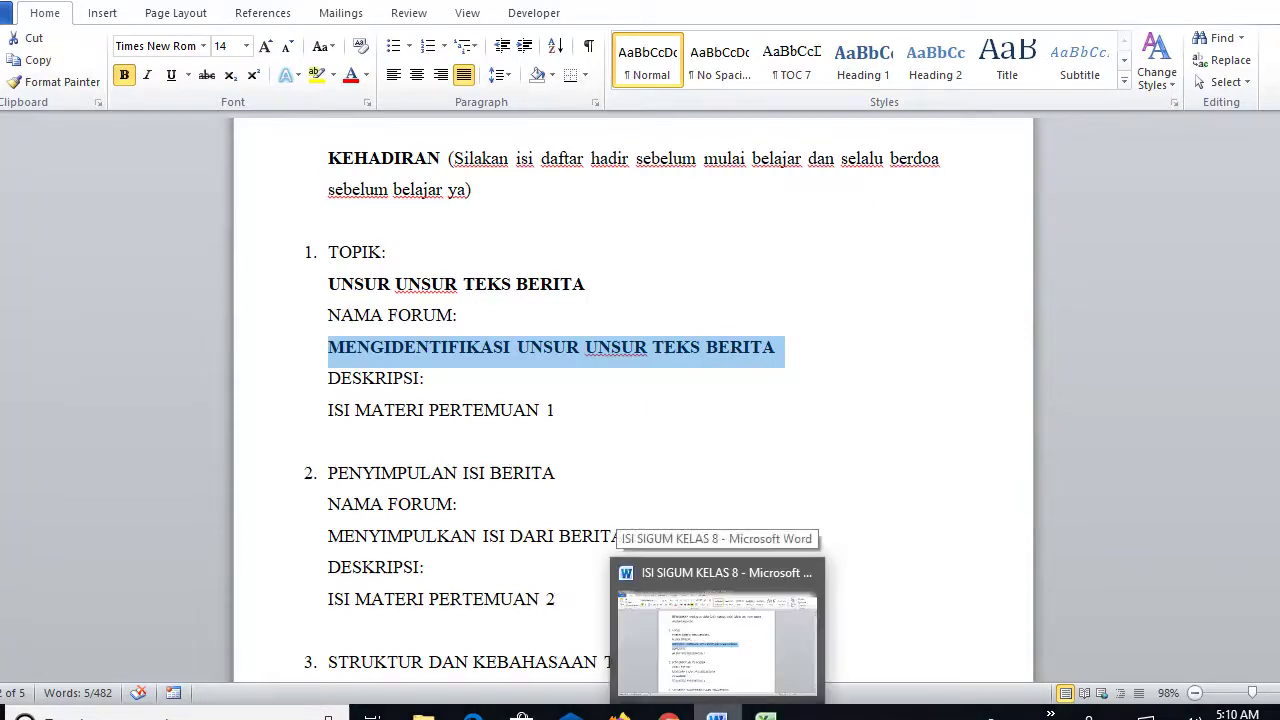
click(669, 714)
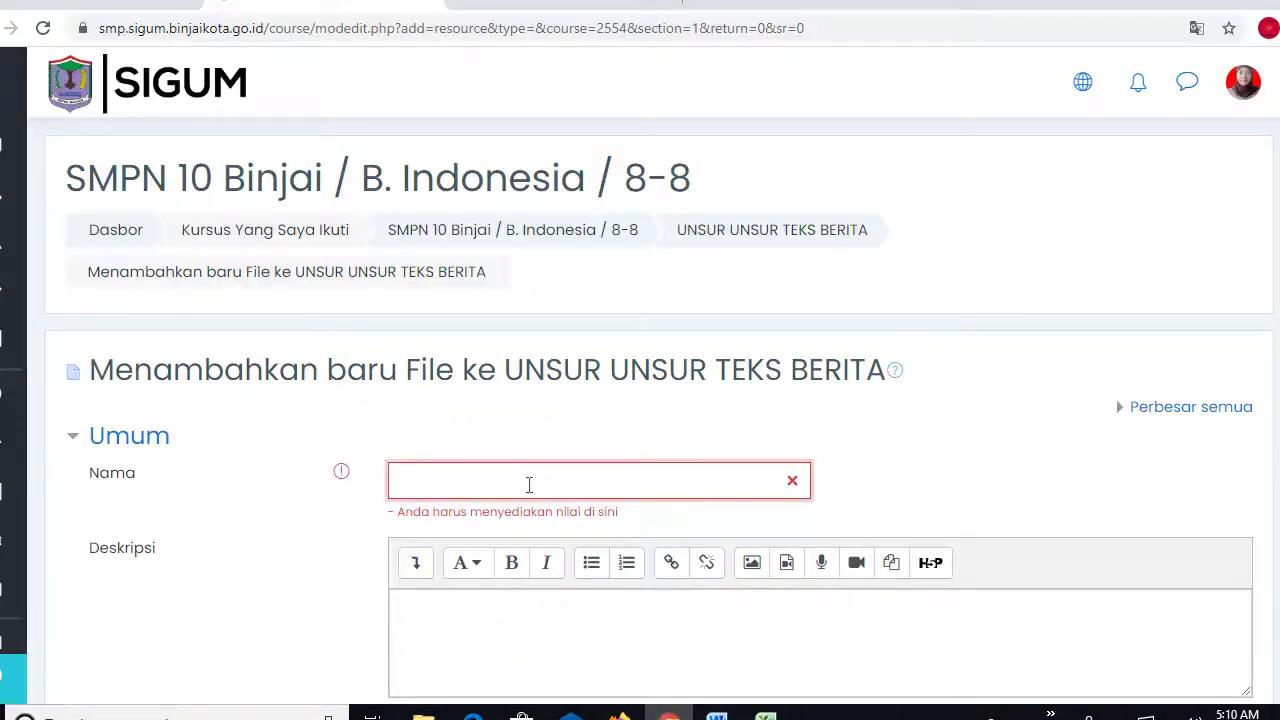
key(ctrl+v)
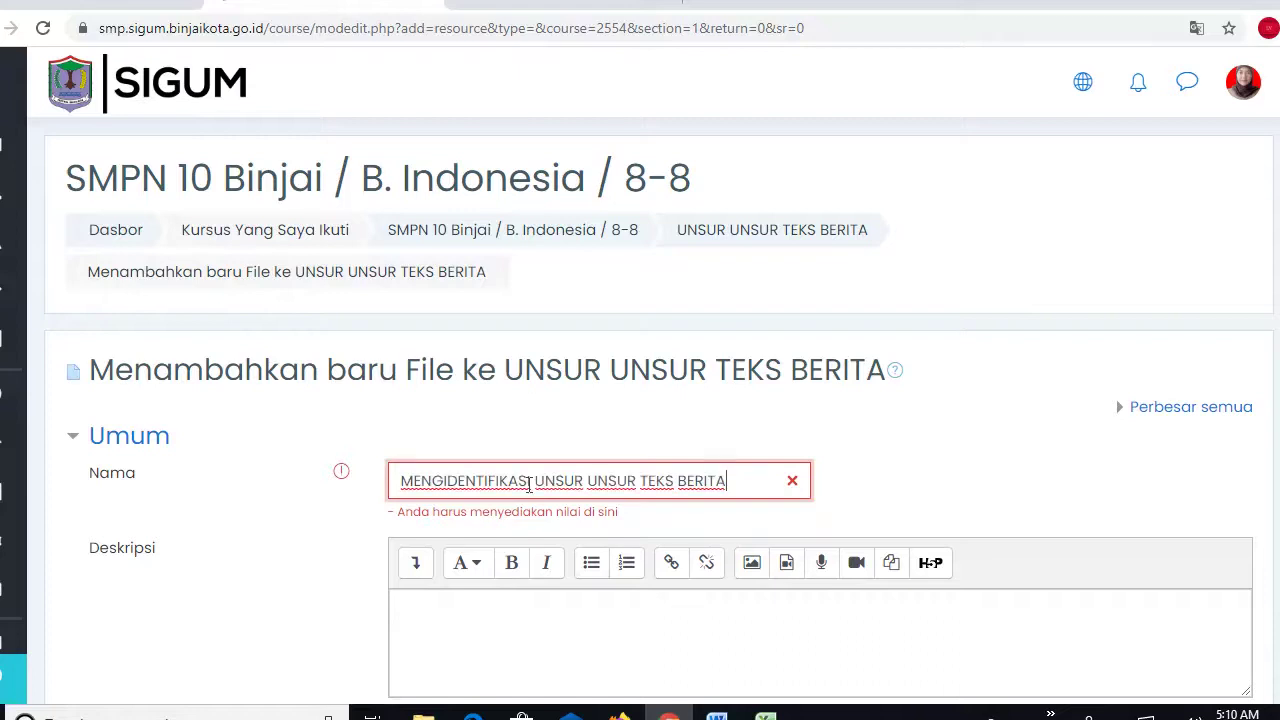
click(402, 480)
text(3.1)
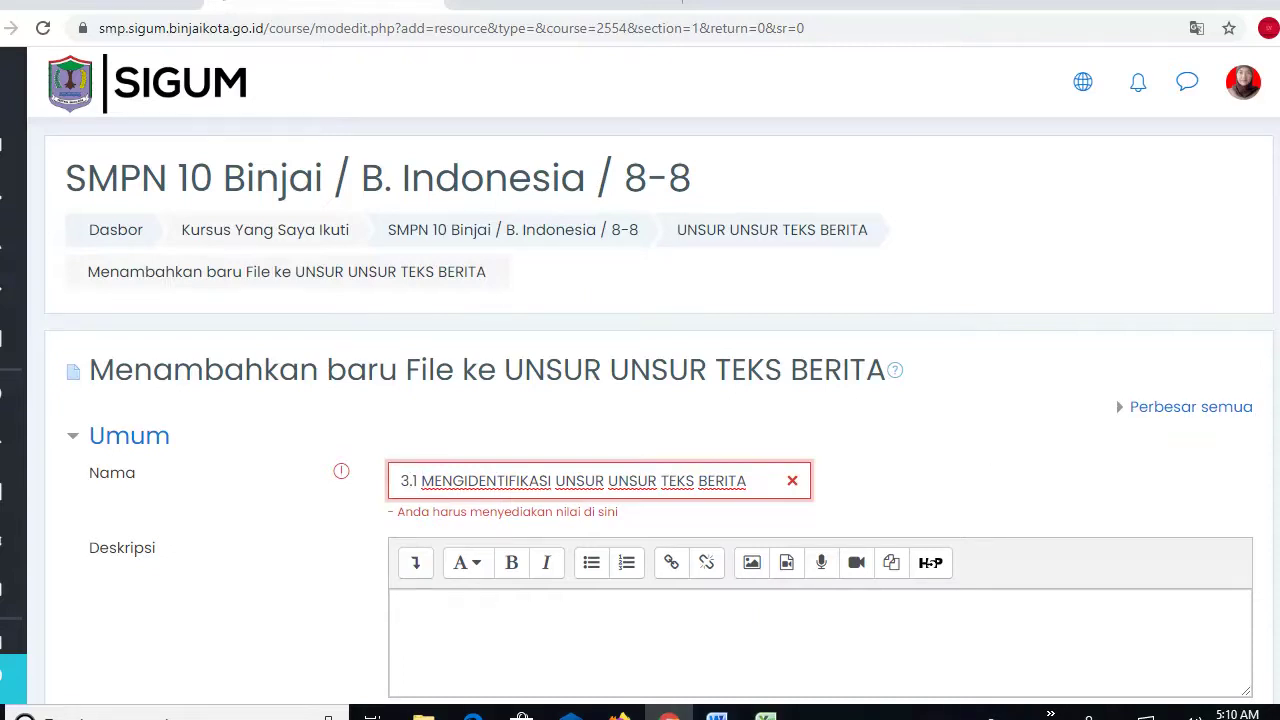
Start a file upload for the resource and browse to the MATERI KELAS 8 PER KD folder within SIGUM 2020.
scroll(660, 400, down, 5)
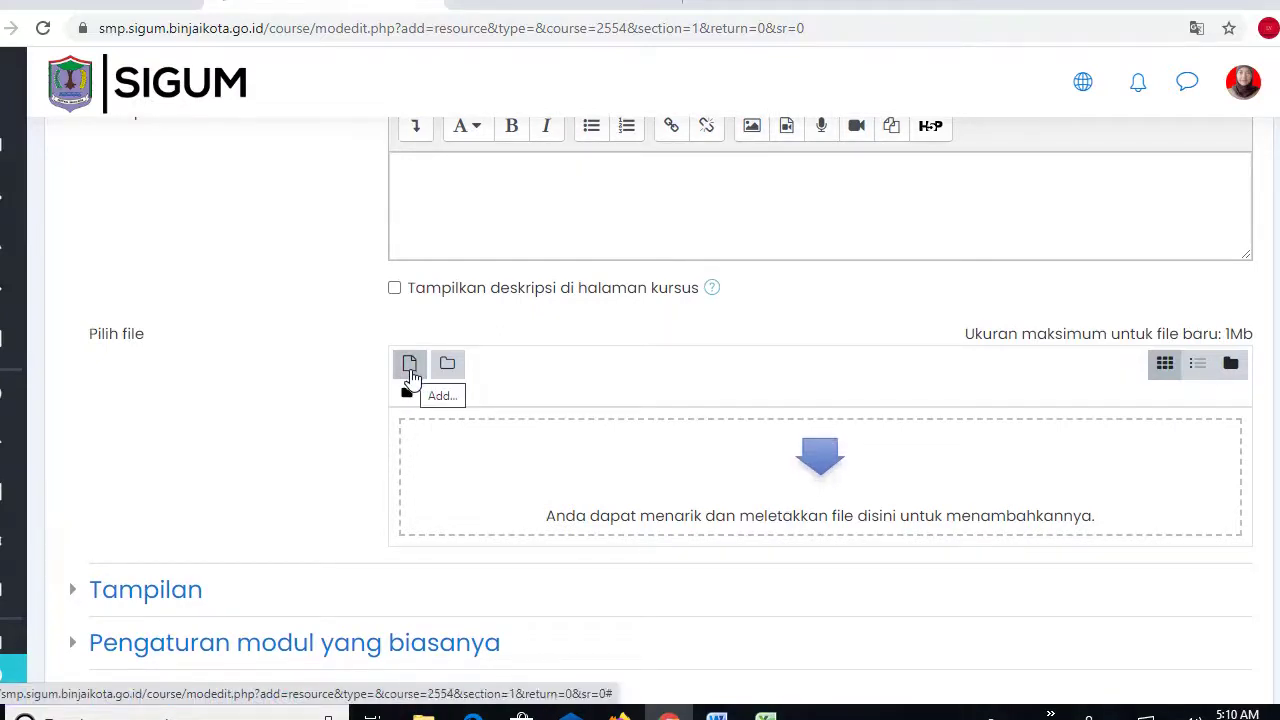
click(410, 372)
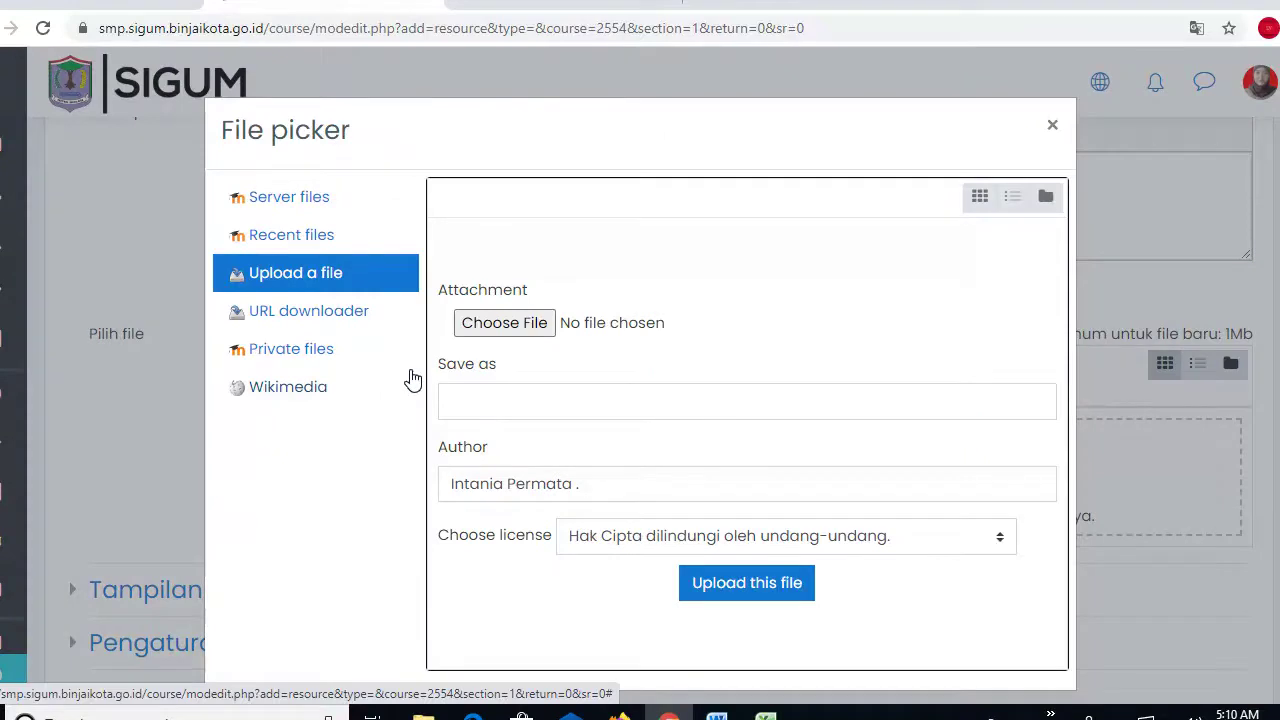
click(519, 329)
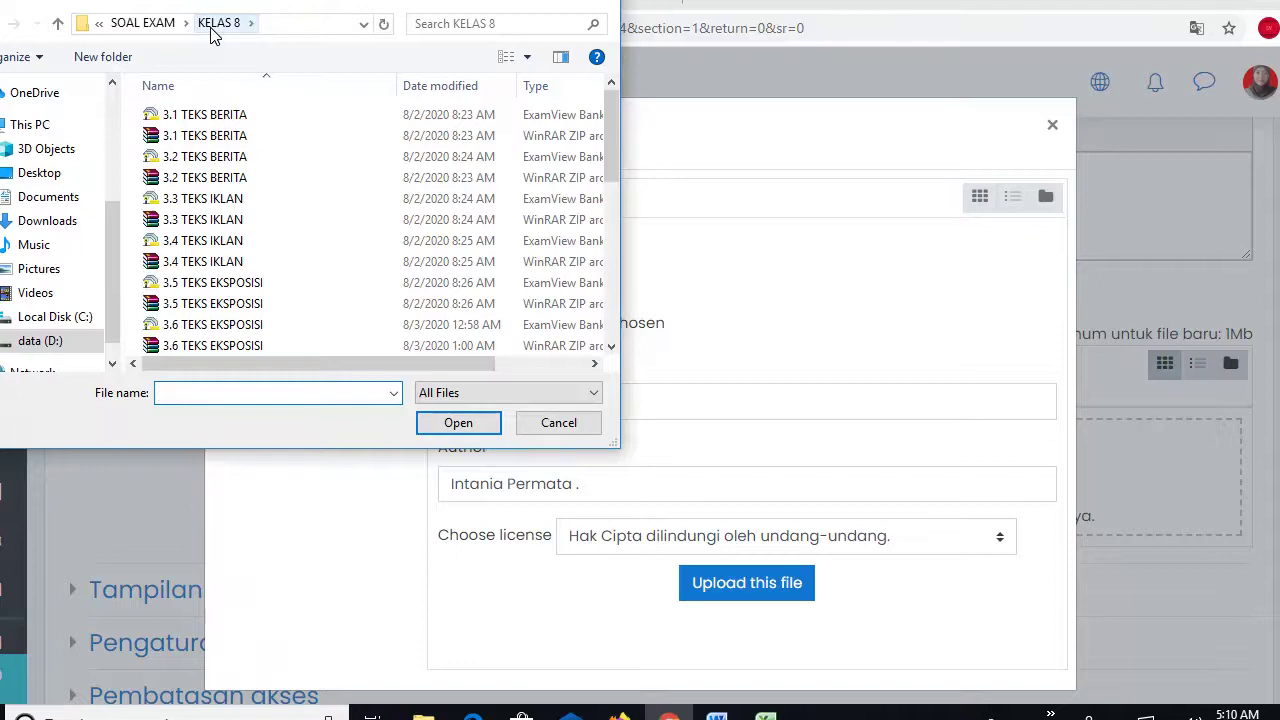
click(155, 35)
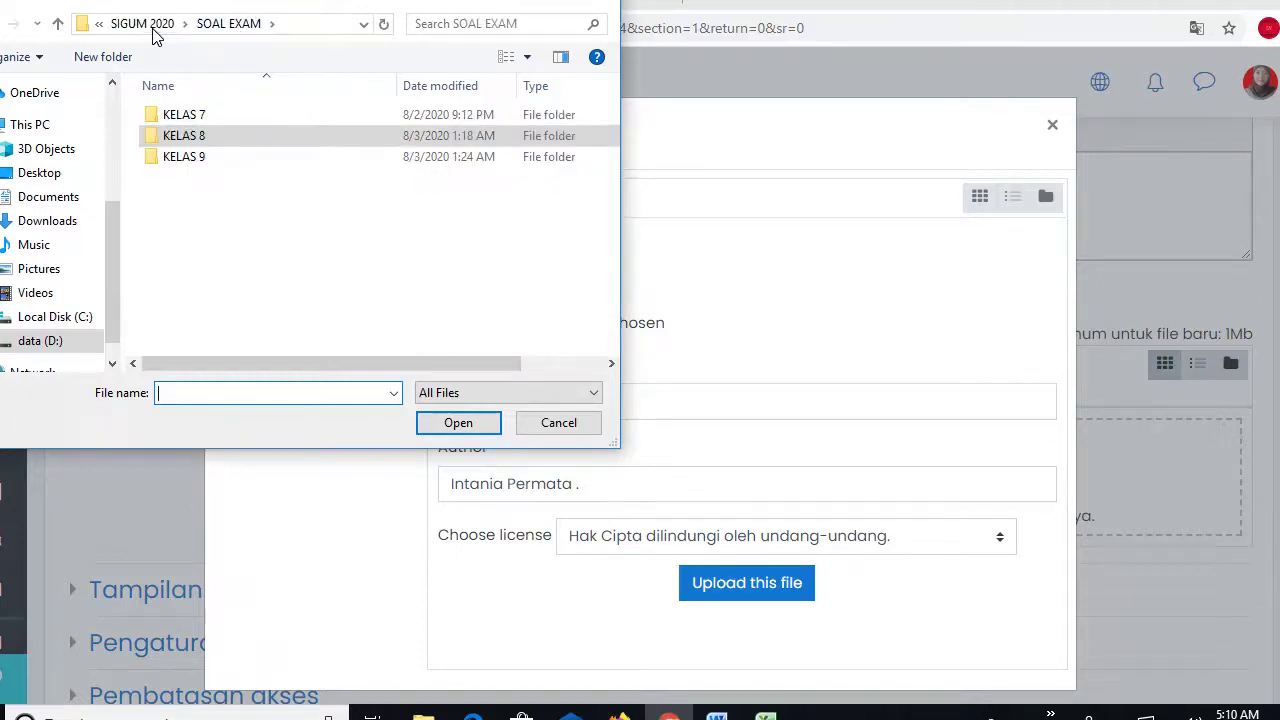
click(154, 36)
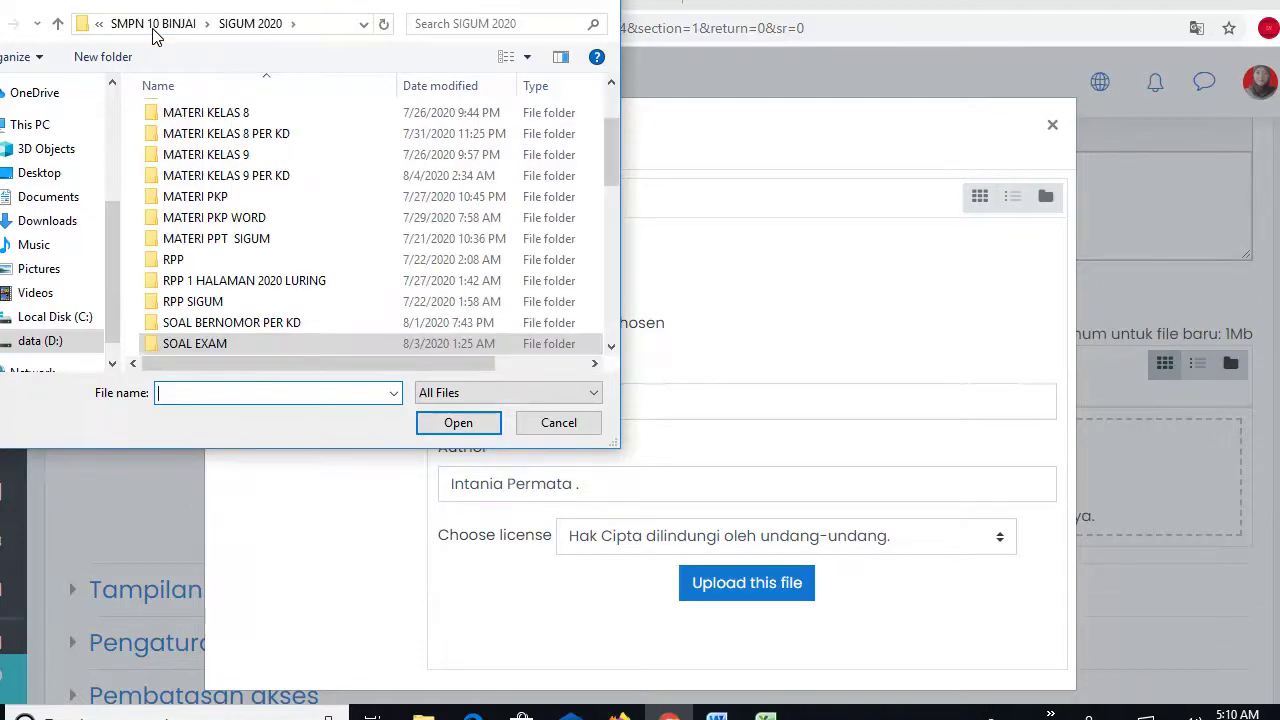
double_click(219, 134)
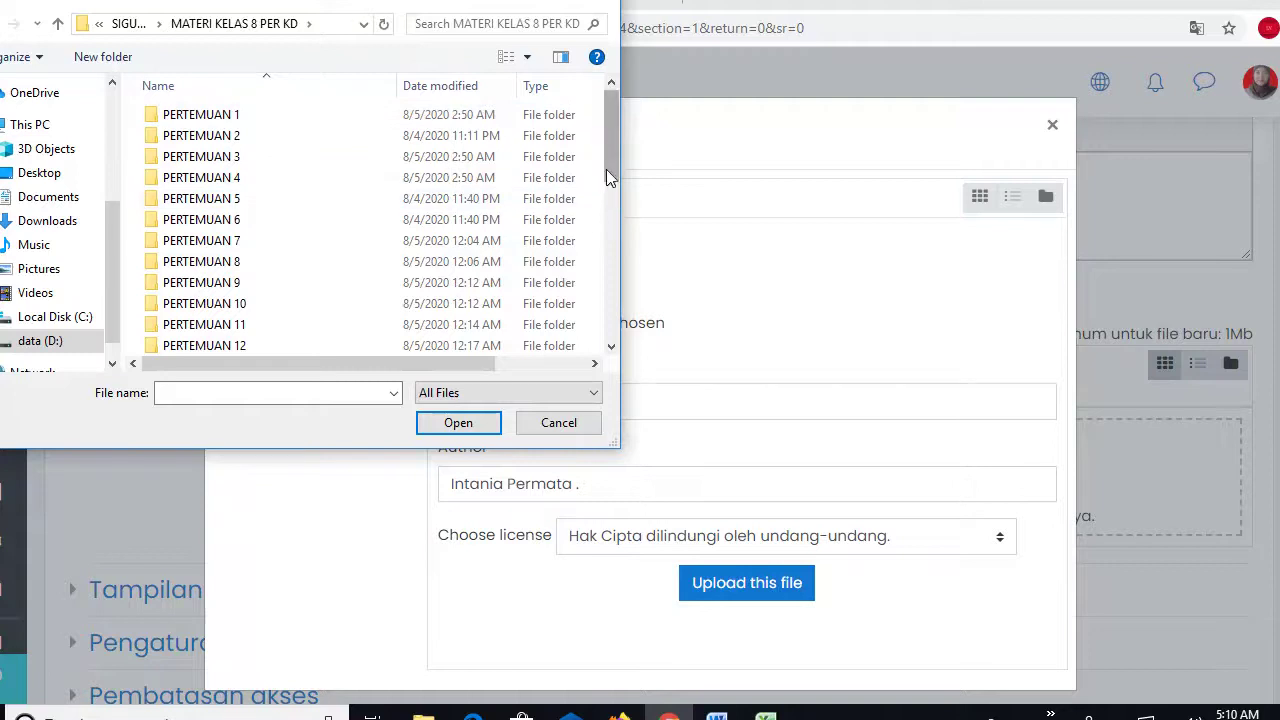
drag(611, 166, 615, 210)
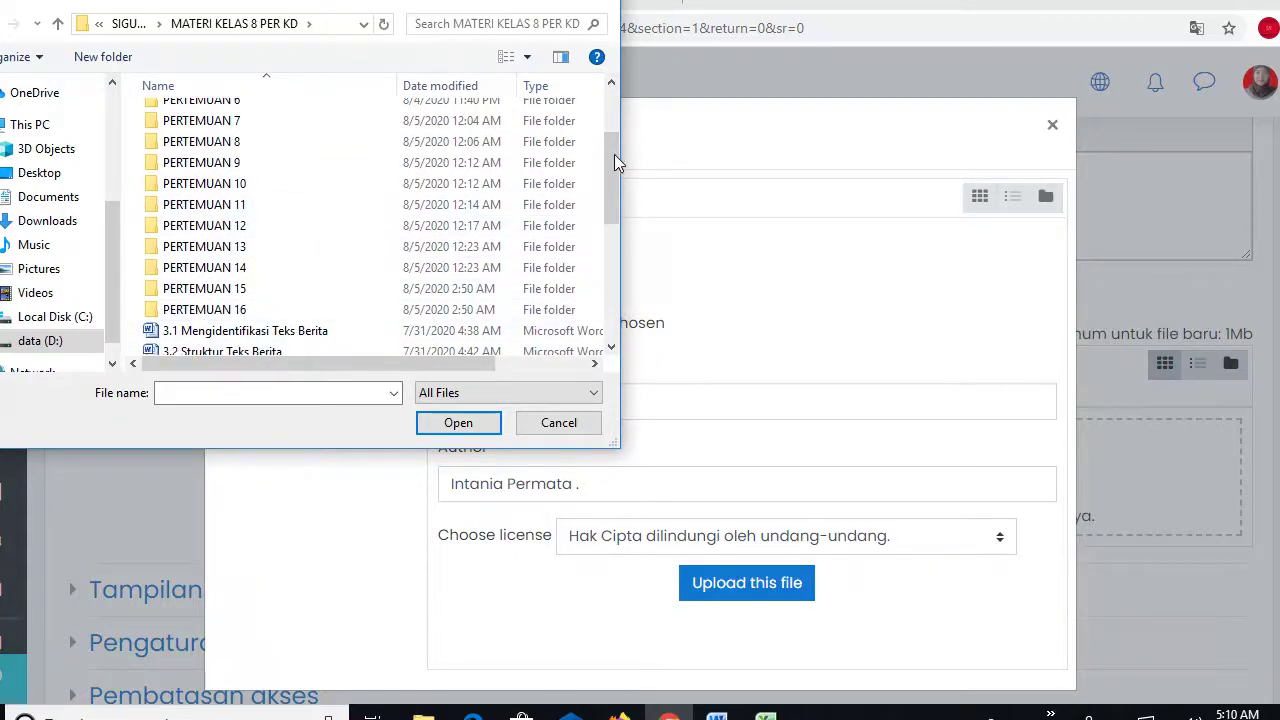
drag(612, 172, 613, 87)
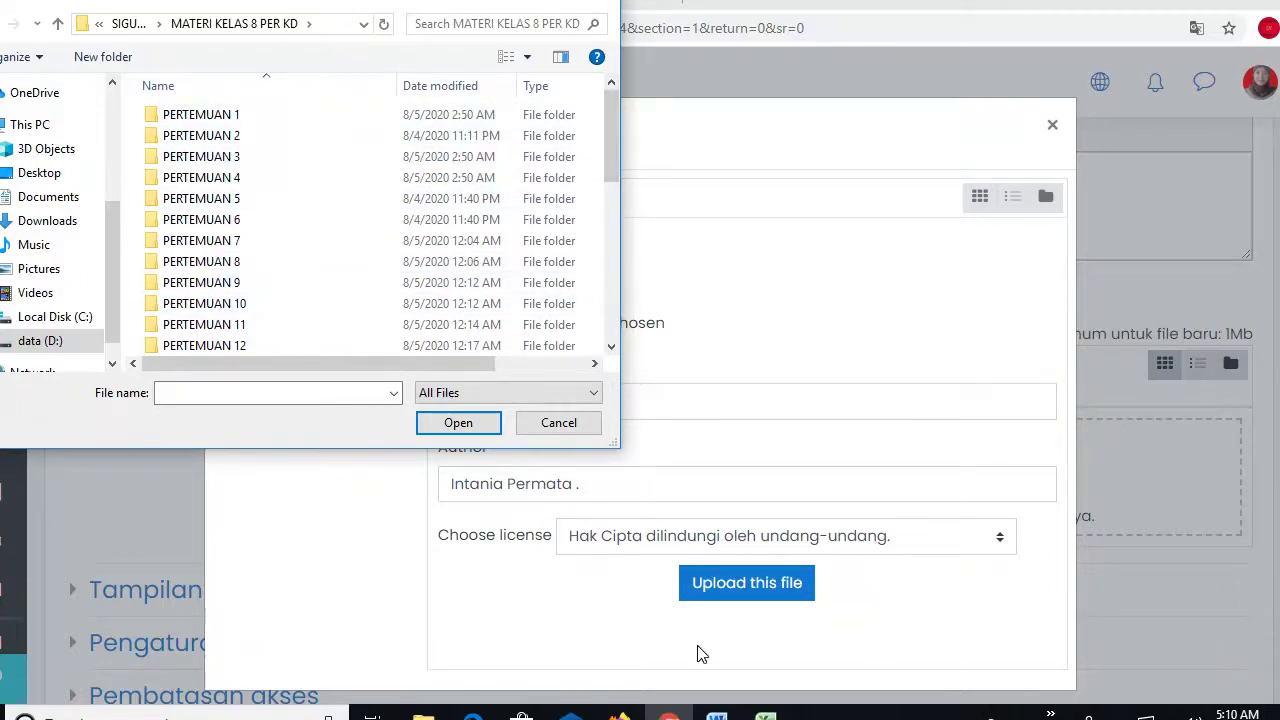
Switch to the Excel schedule and review the Sheet2 meeting dates and competencies from the first meeting to the last.
click(765, 716)
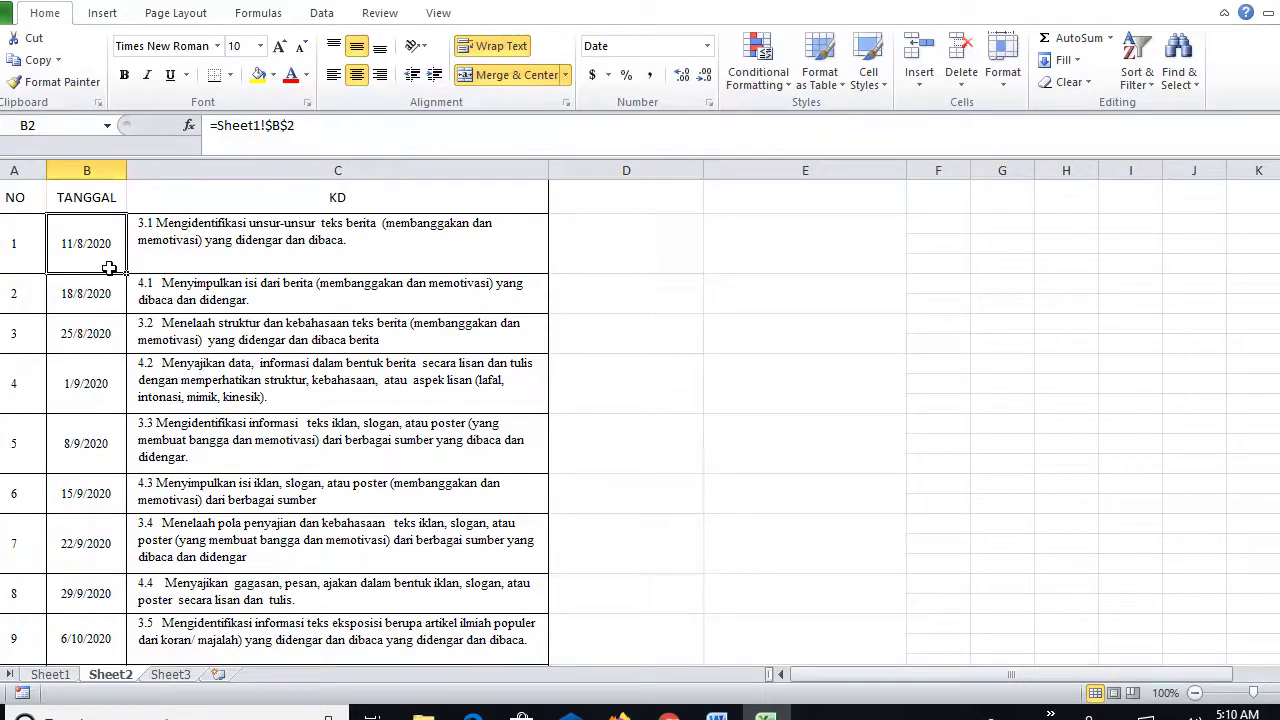
key(Down)
key(Down)
key(Down)
key(Down)
key(Down)
key(Down)
key(Down)
key(Down)
key(Down)
key(Down)
key(Down)
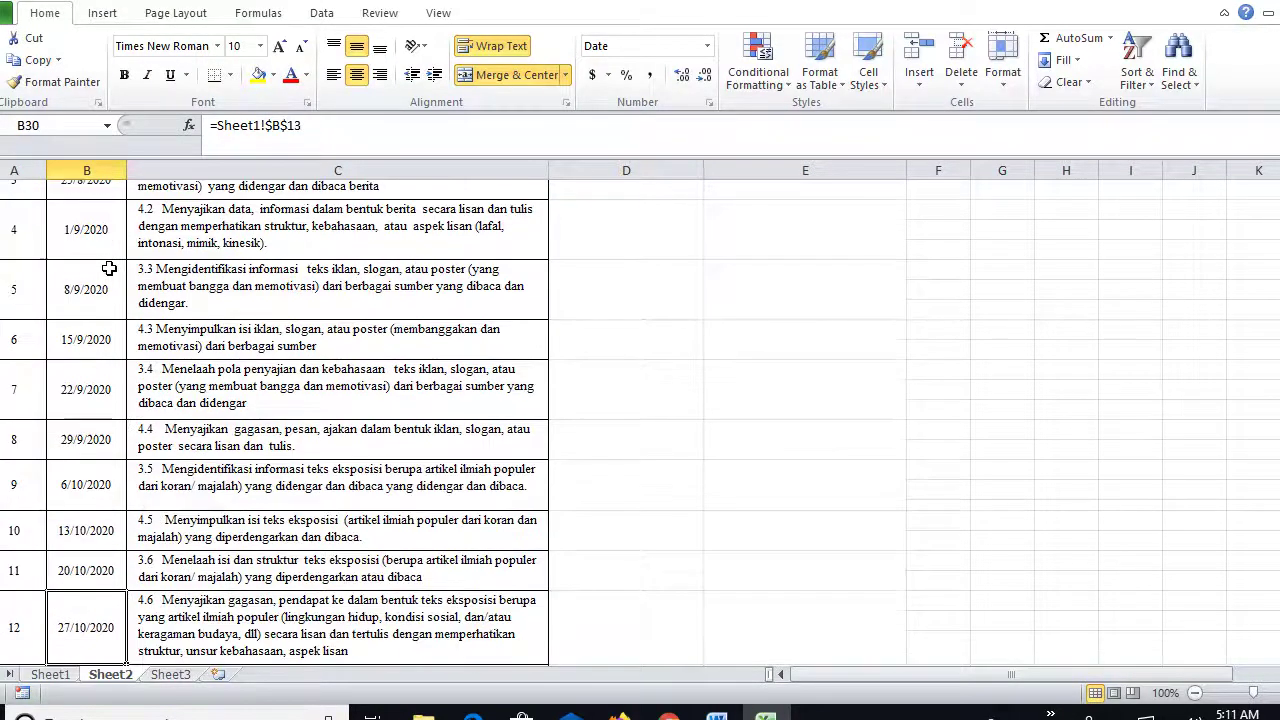
key(Down)
key(Down)
key(Down)
key(Down)
key(Down)
key(Up)
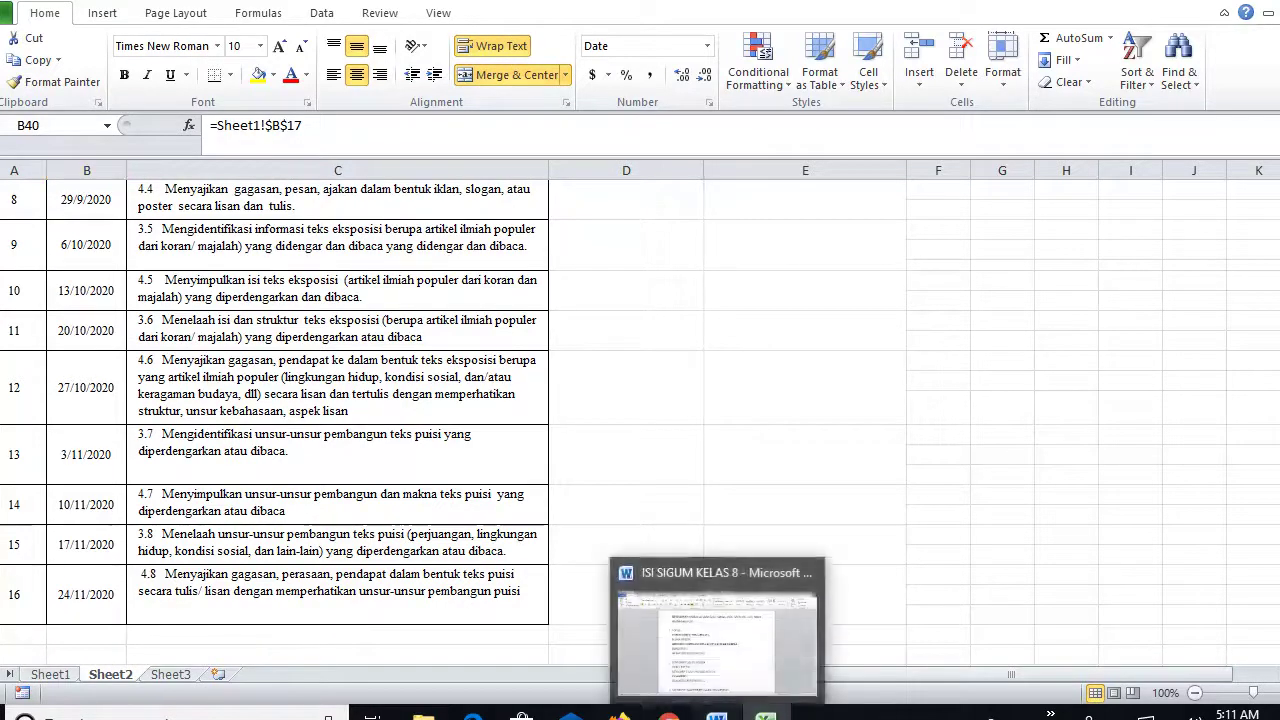
Return to the SIGUM upload in Chrome and upload 3.1 Mengidentifikasi Teks Berita from the PERTEMUAN 1 folder to the resource.
click(716, 716)
click(669, 716)
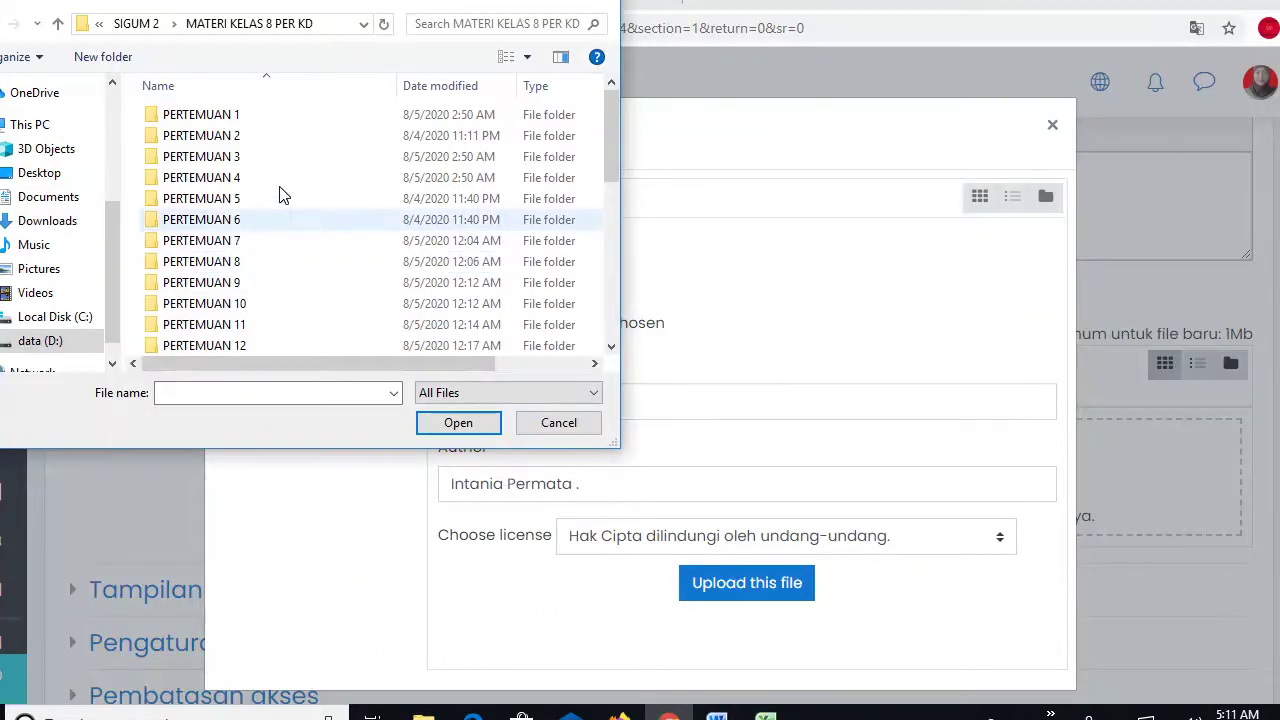
double_click(228, 120)
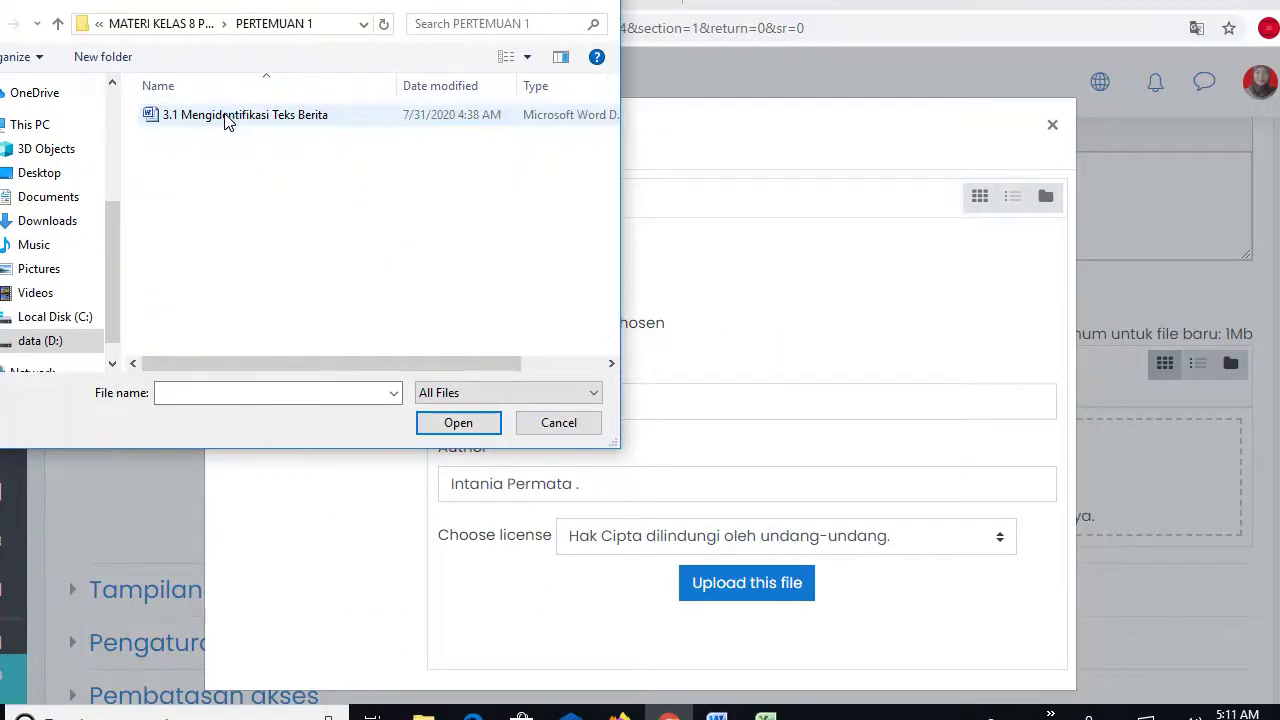
click(228, 120)
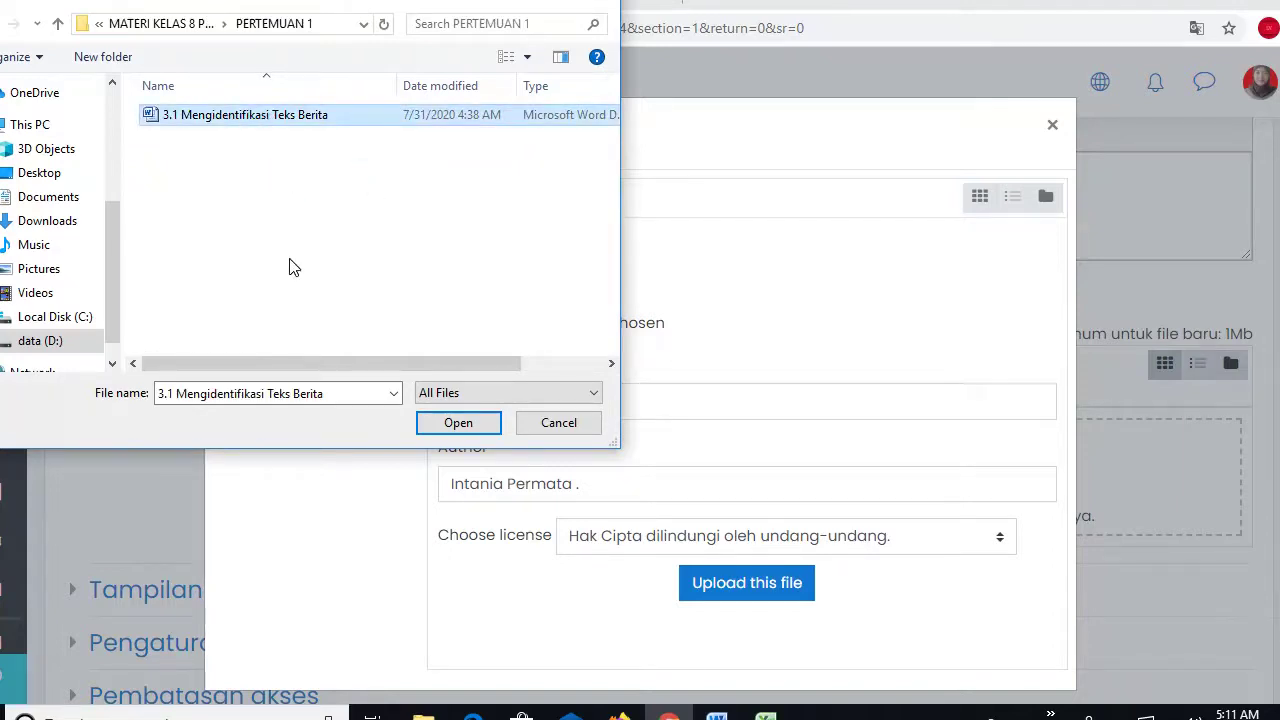
click(462, 423)
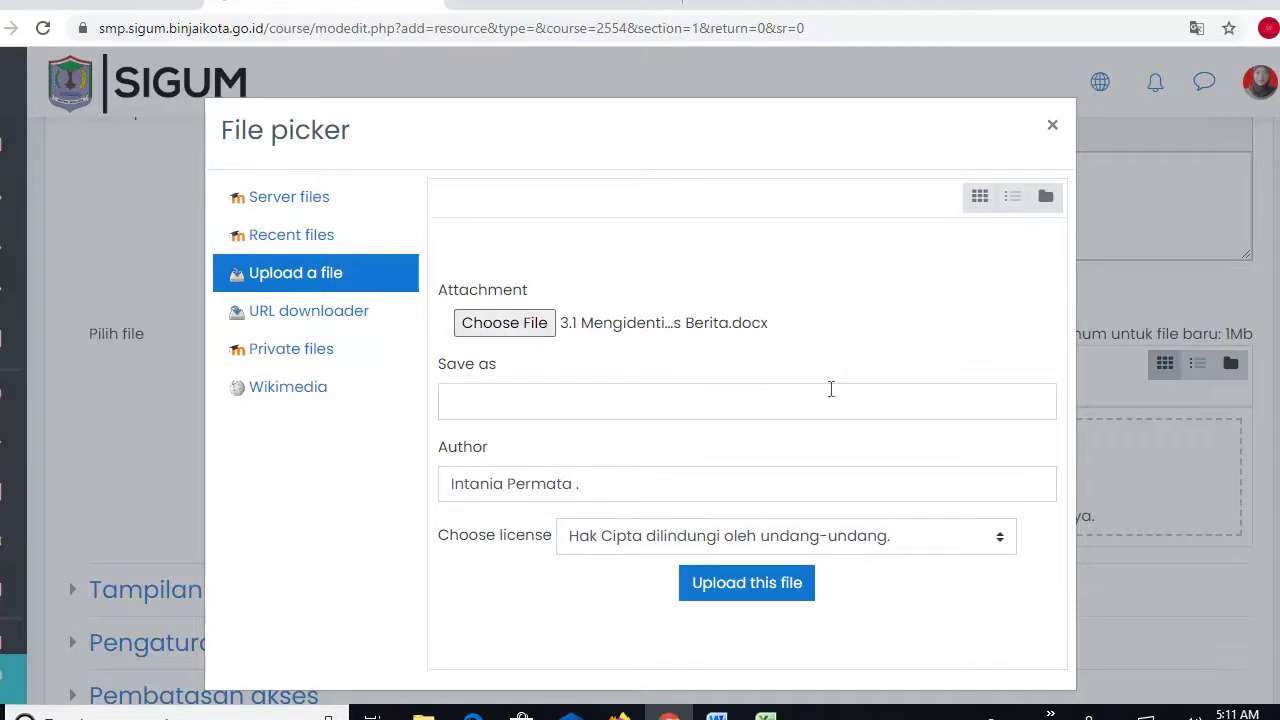
click(750, 586)
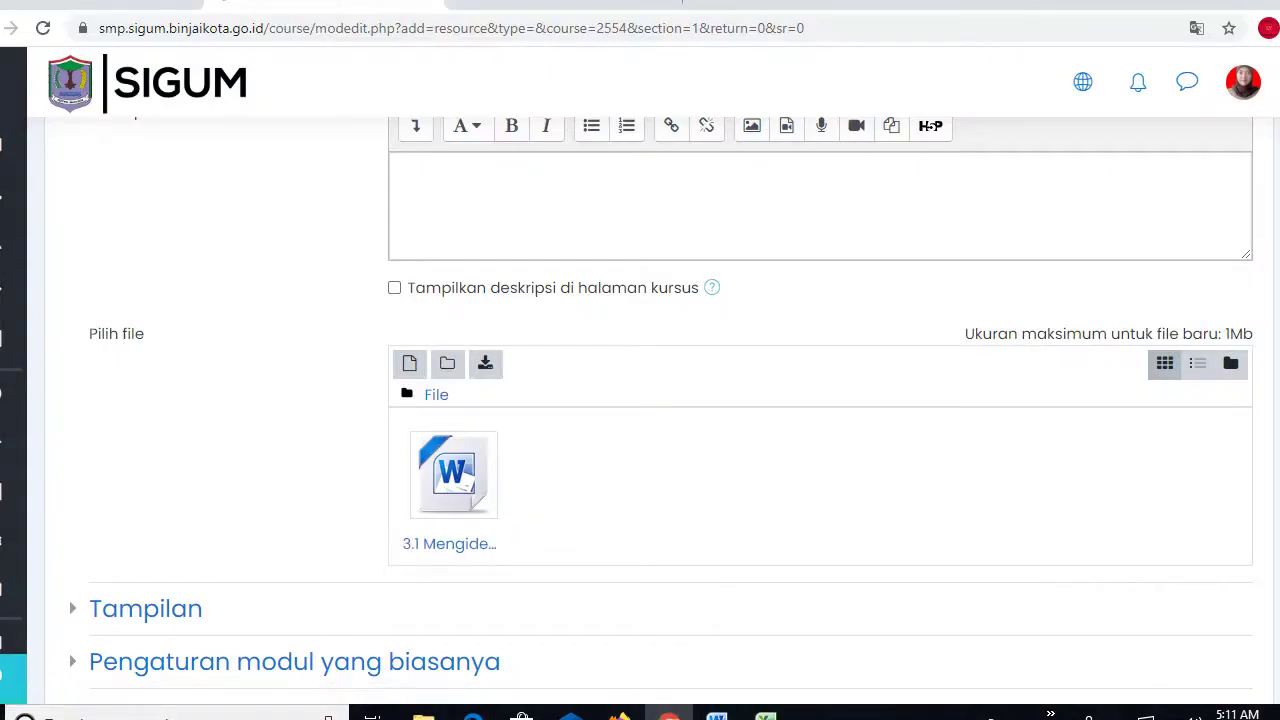
scroll(640, 400, down, 4)
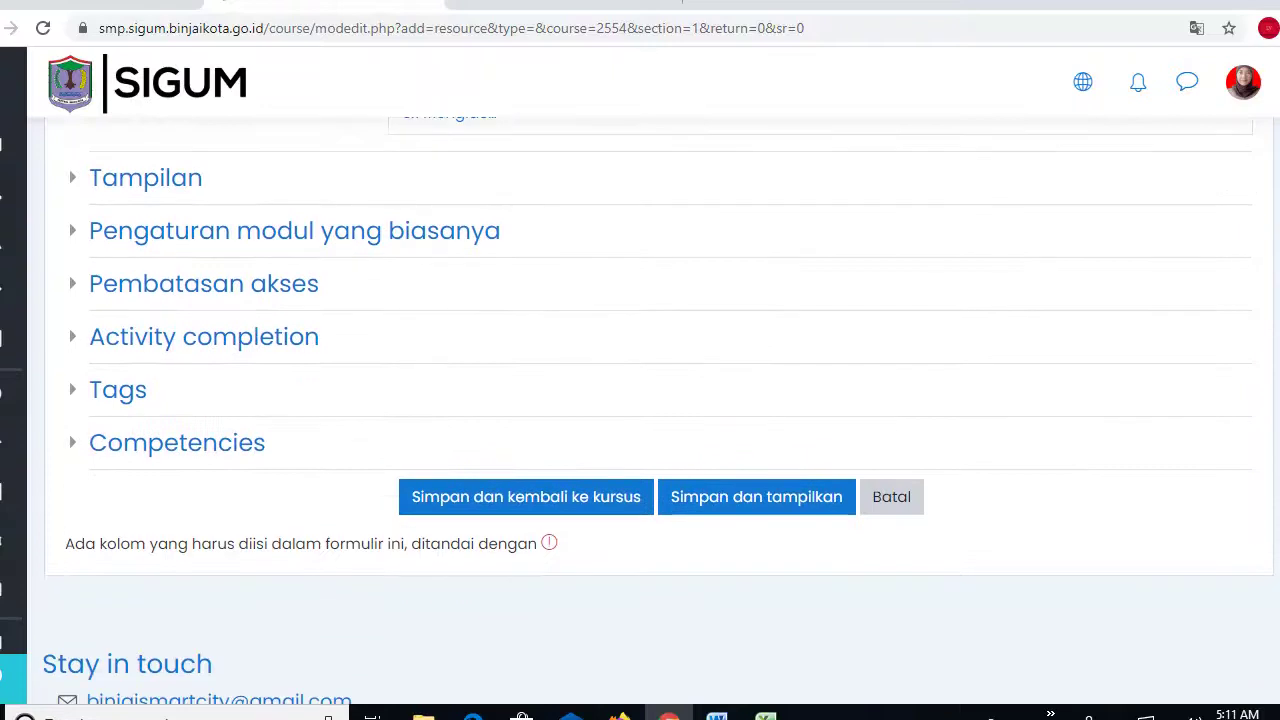
Save and display the File resource, return to the 8-8 course page and download its Word file from the UNSUR UNSUR TEKS BERITA topic.
click(769, 498)
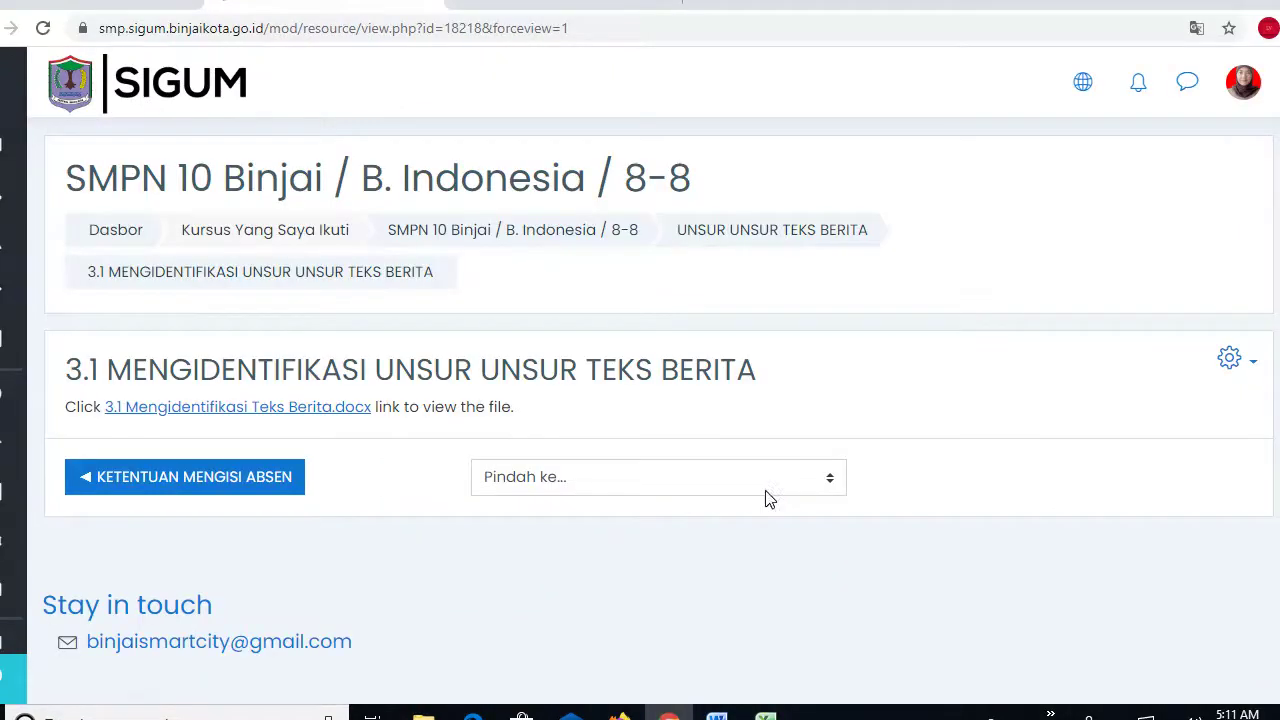
click(535, 234)
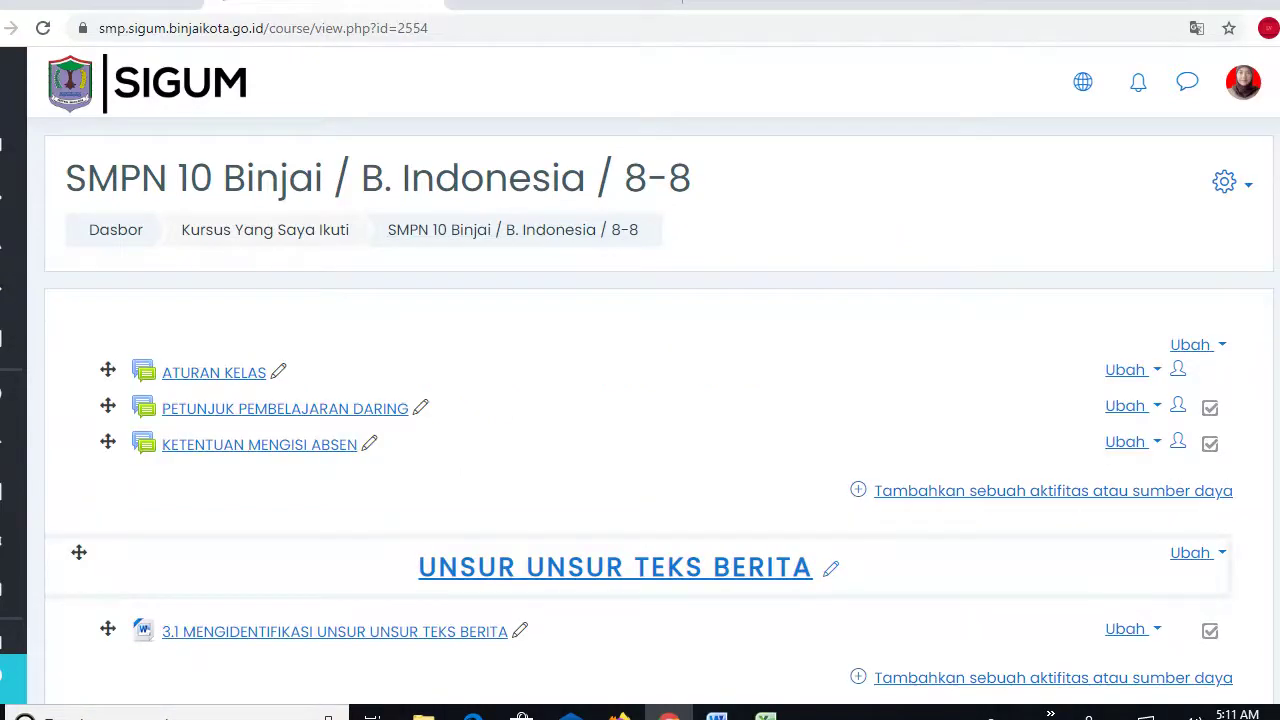
scroll(640, 410, down, 2)
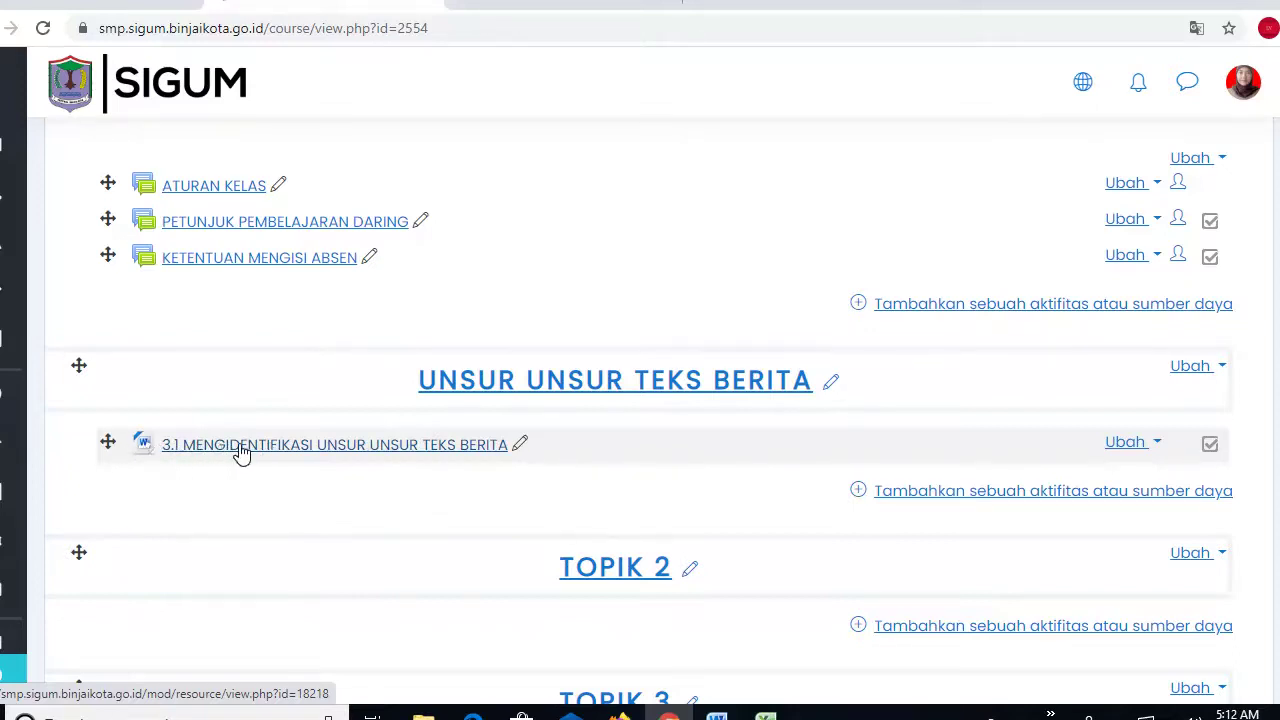
click(348, 450)
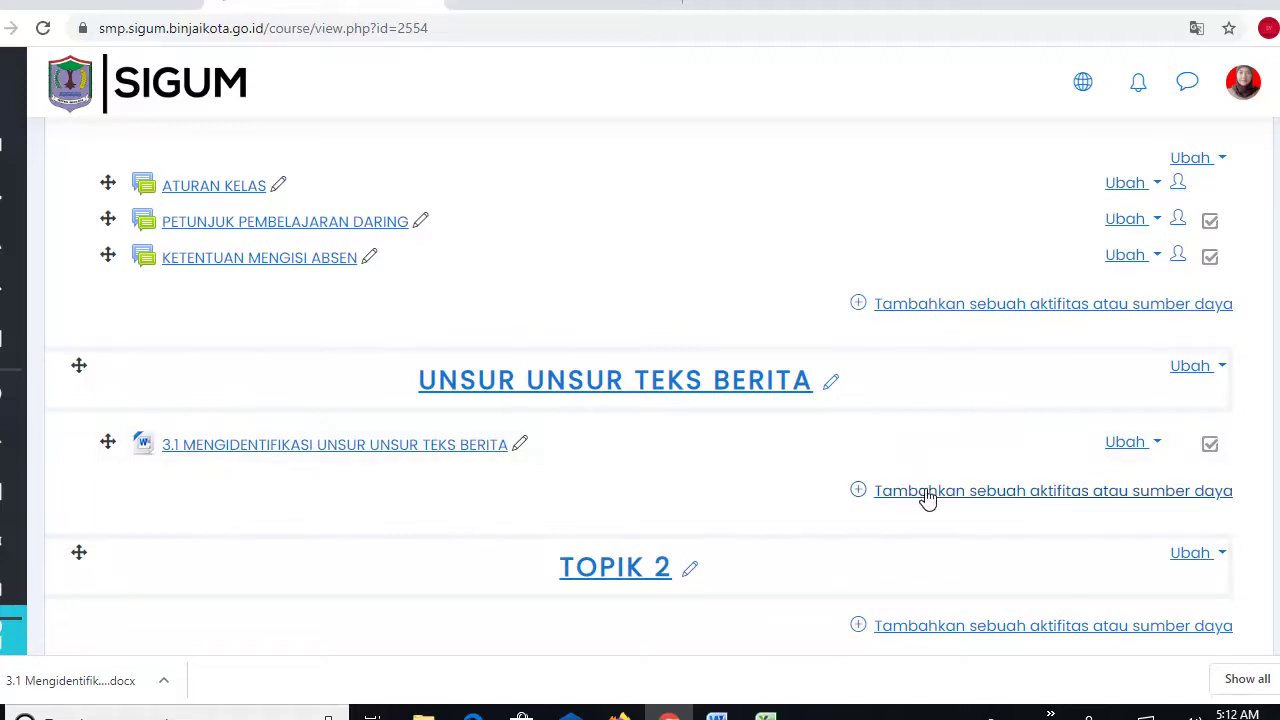
Add another File resource to the UNSUR UNSUR TEKS BERITA topic, named "3.1 MENGIDENTIFIKASI UNSUR UNSUR TEKS BERITA" with the text copied from Word.
click(996, 492)
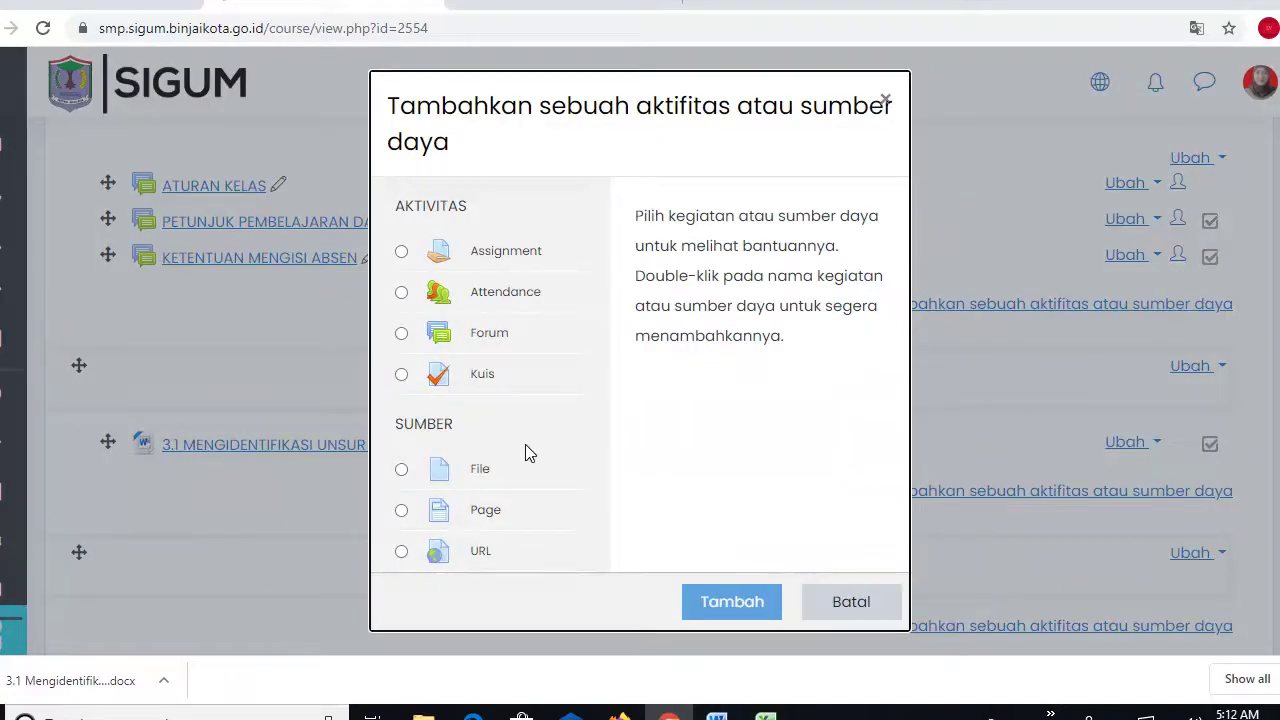
click(401, 472)
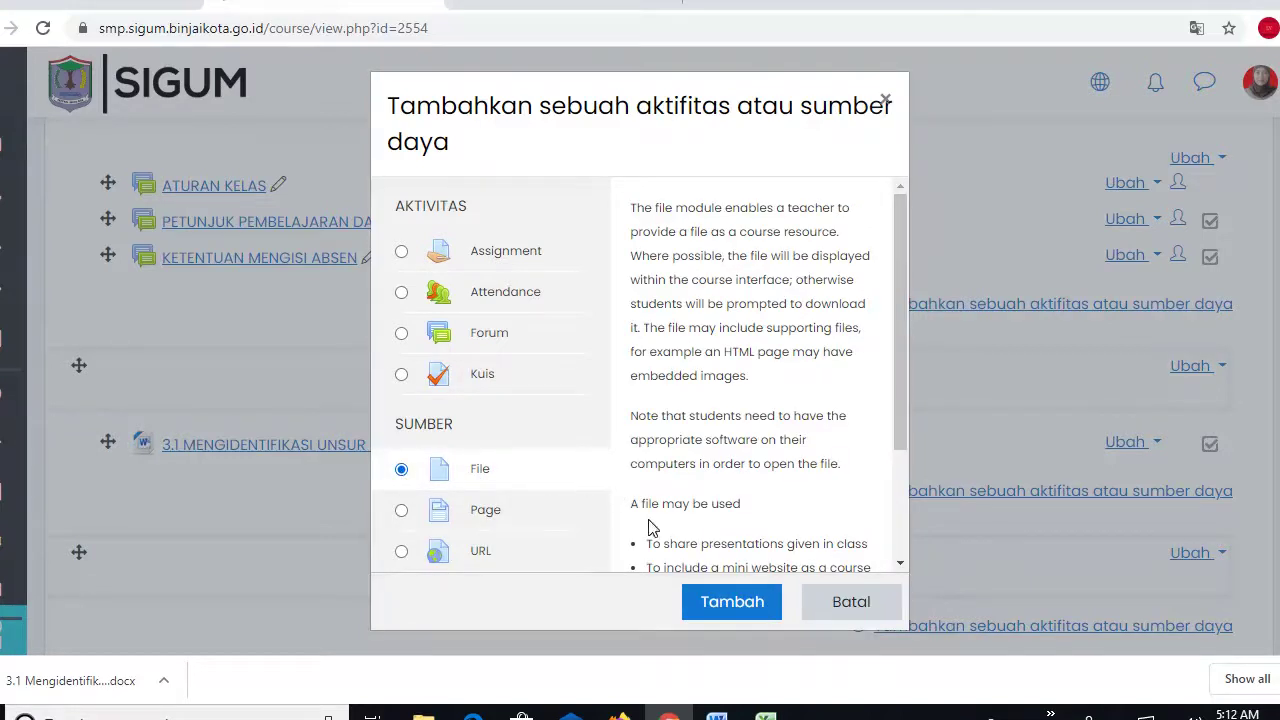
click(731, 606)
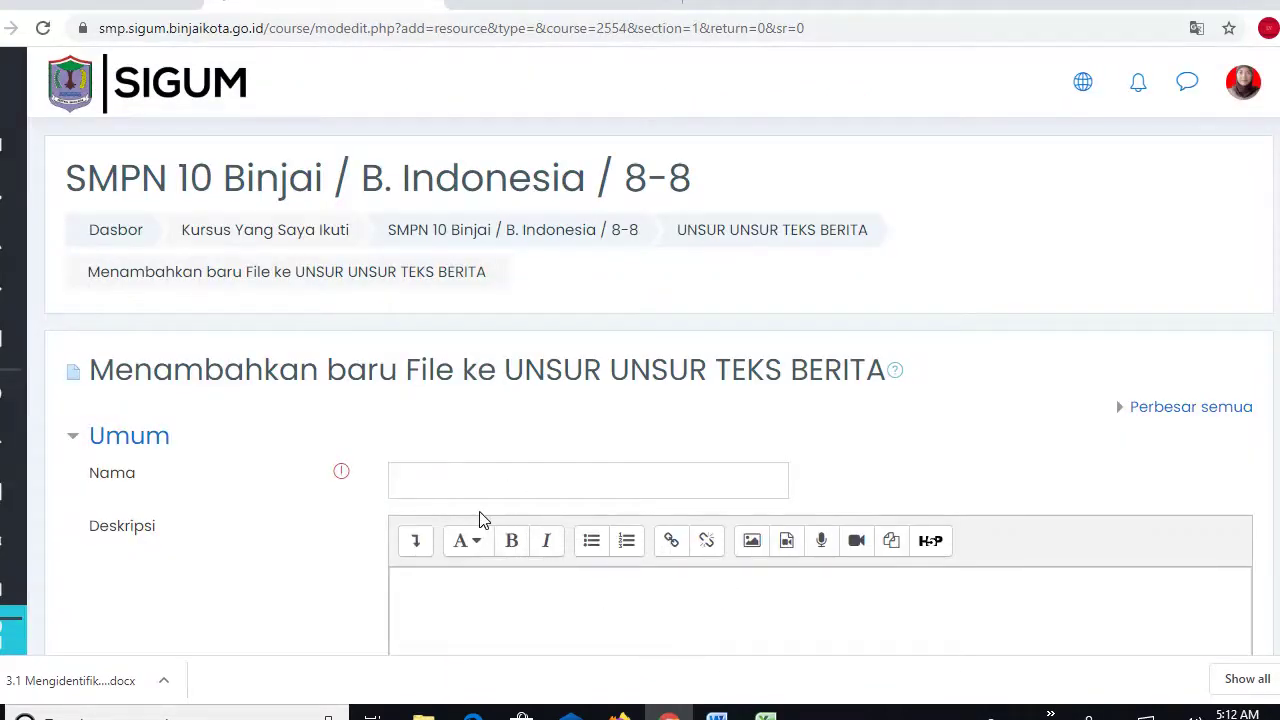
click(431, 480)
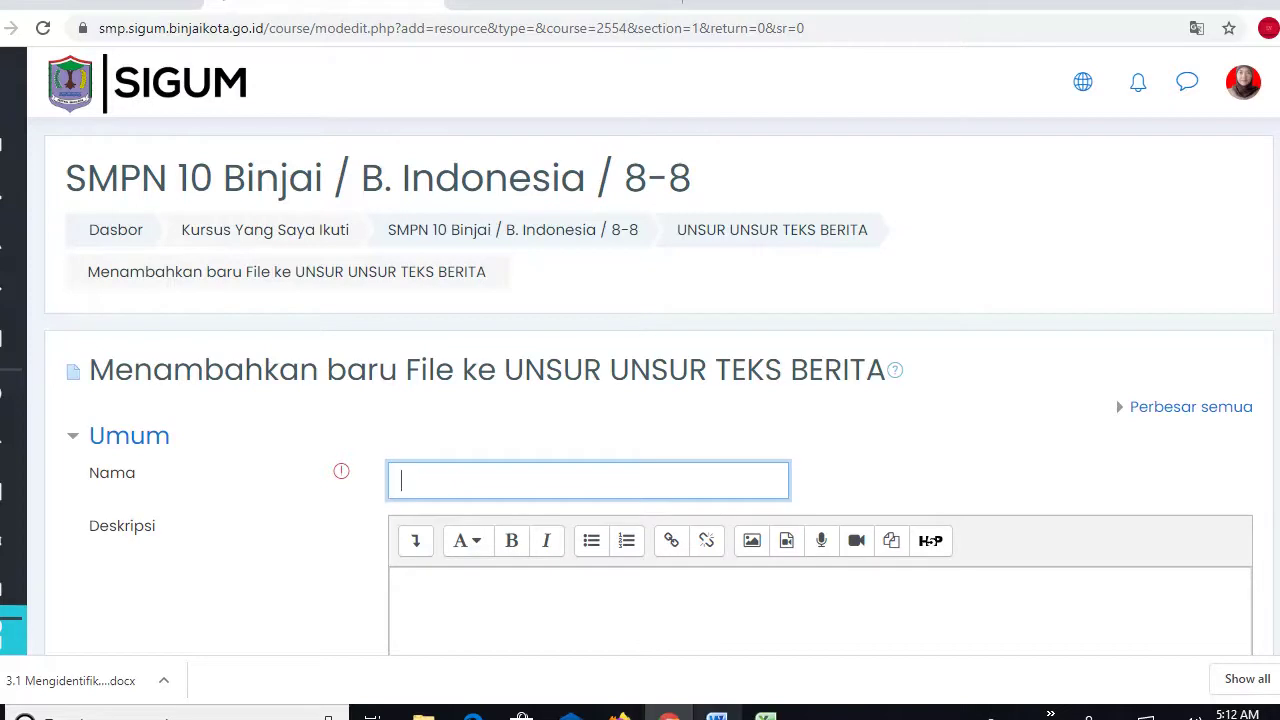
click(716, 718)
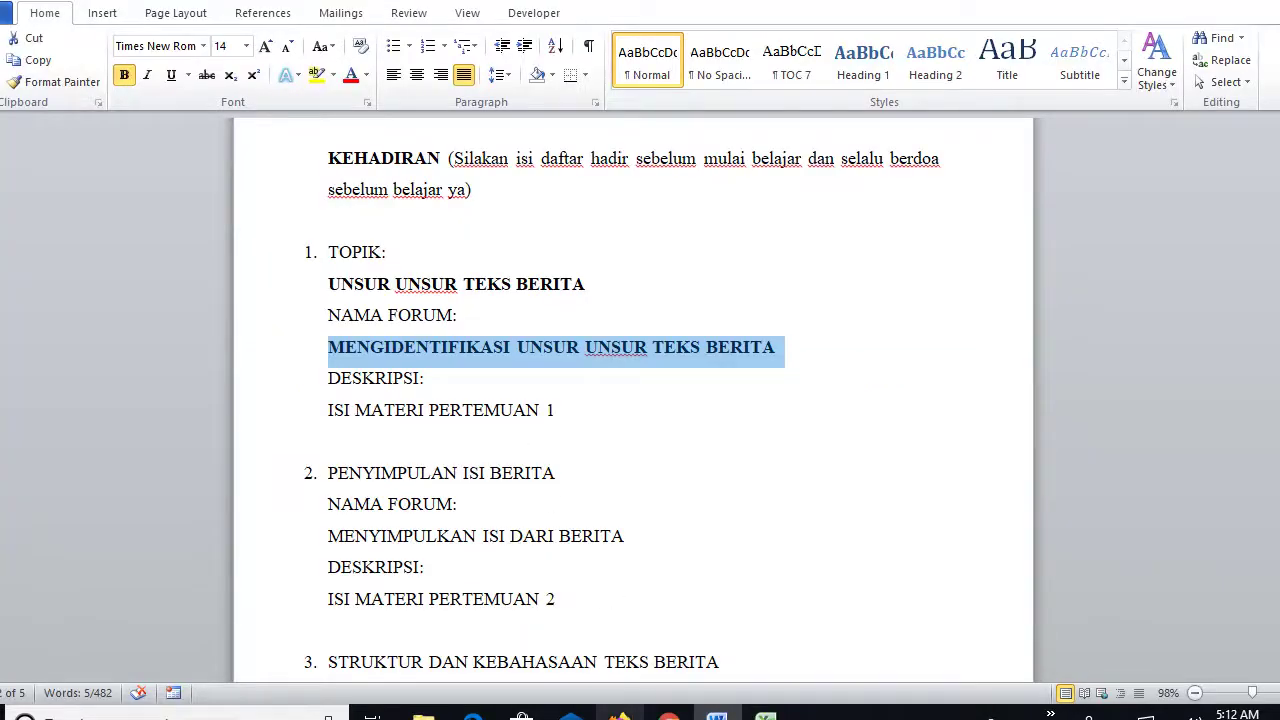
click(669, 718)
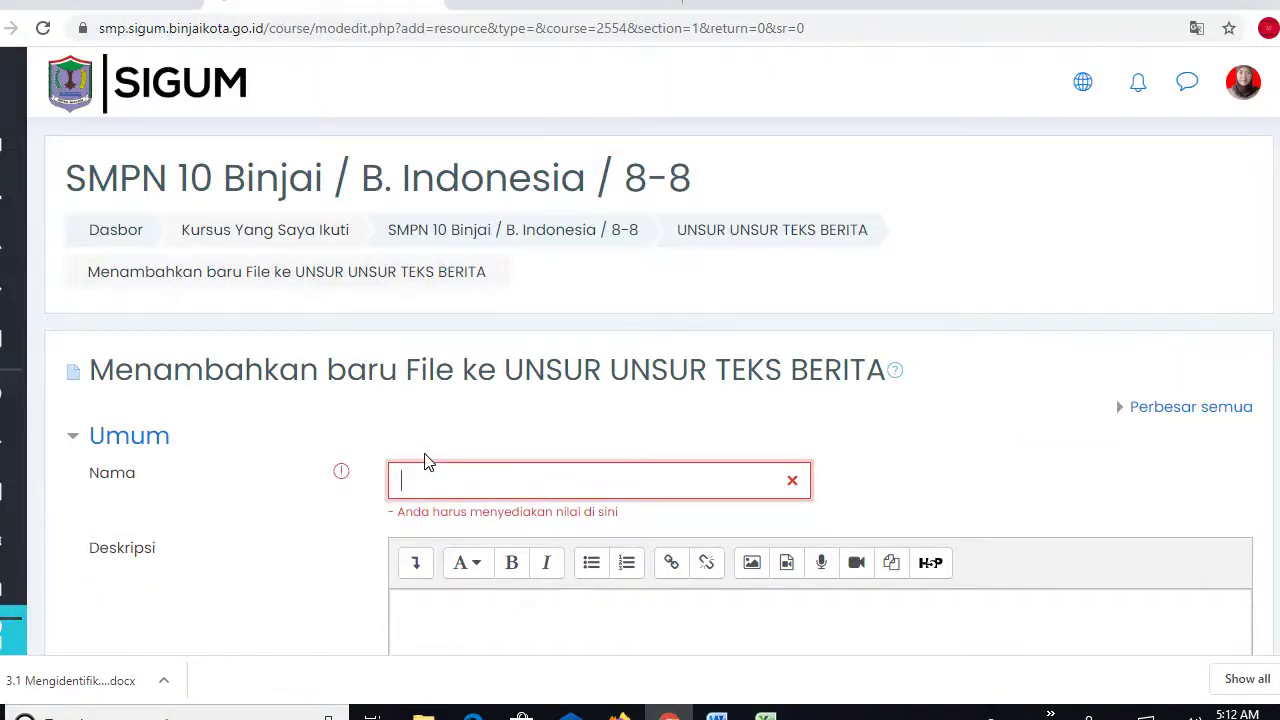
text(MENGIDENTIFIKASI UNSUR UNSUR TEKS BERITA)
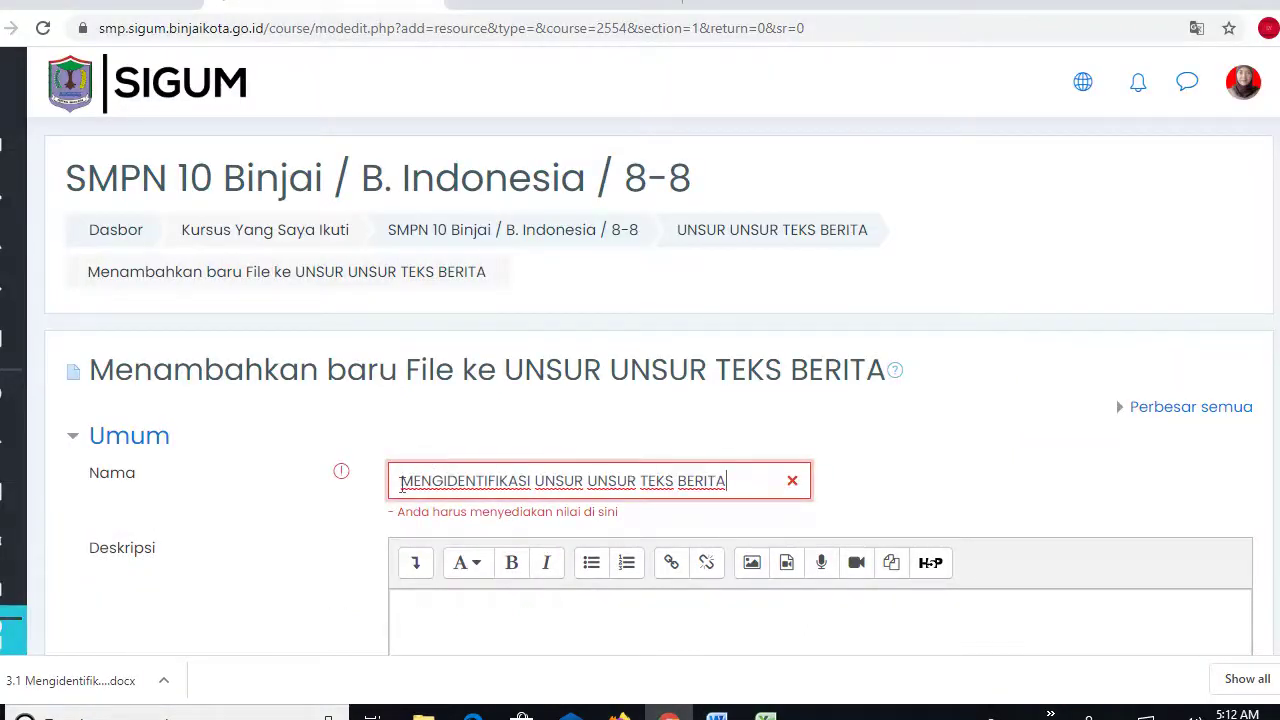
text(.1)
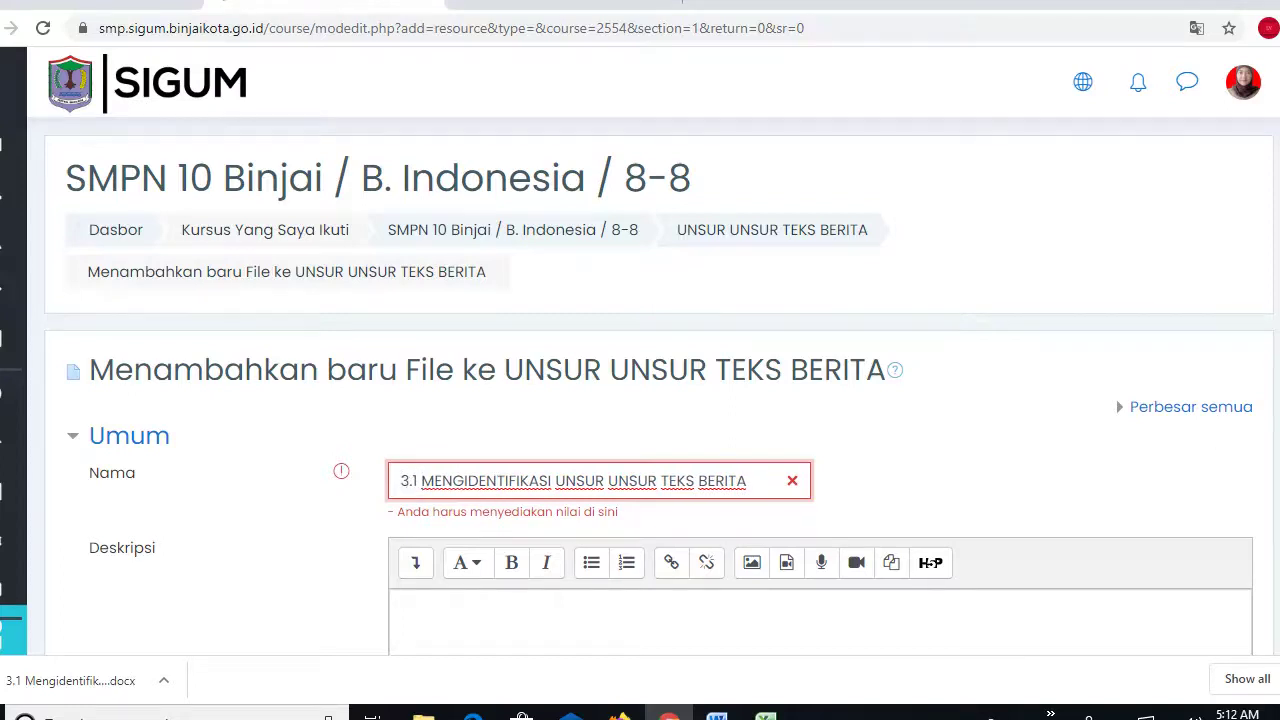
Start a file upload for the new resource and browse to the MEDIA PEMBELAJARAN folder on the data (D:) drive.
scroll(650, 400, down, 3)
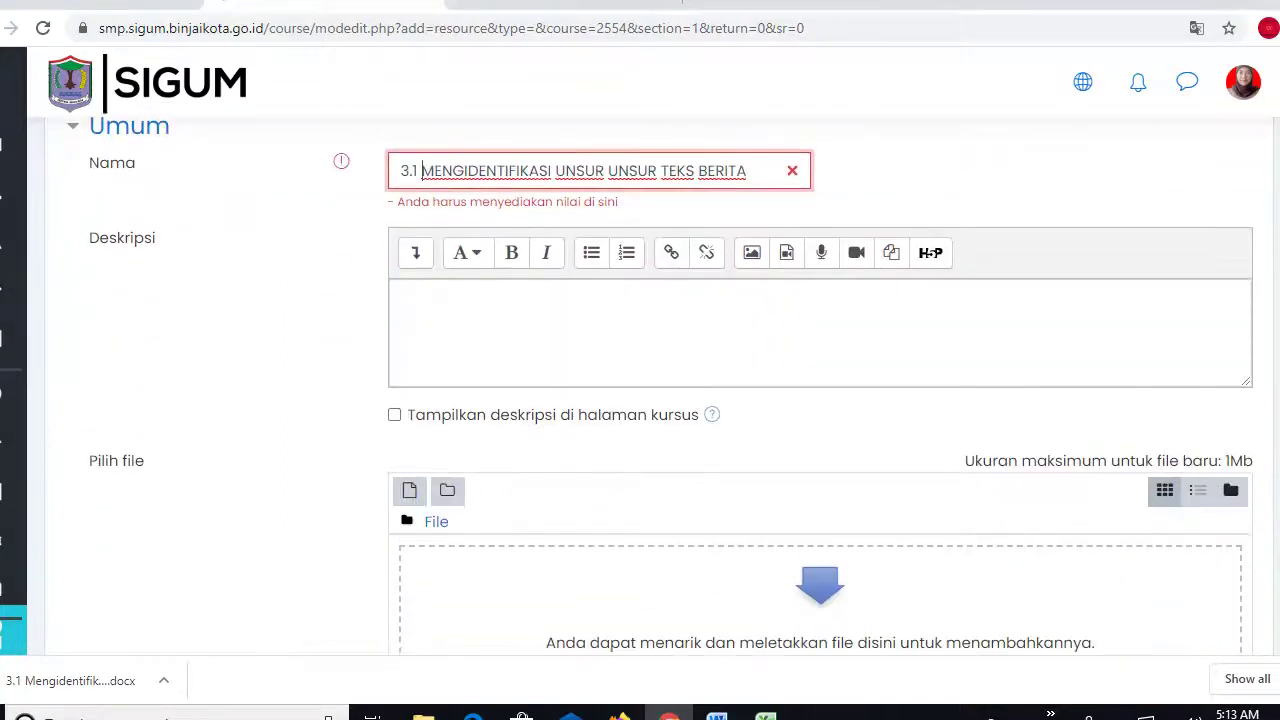
scroll(650, 400, down, 2)
scroll(650, 400, up, 2)
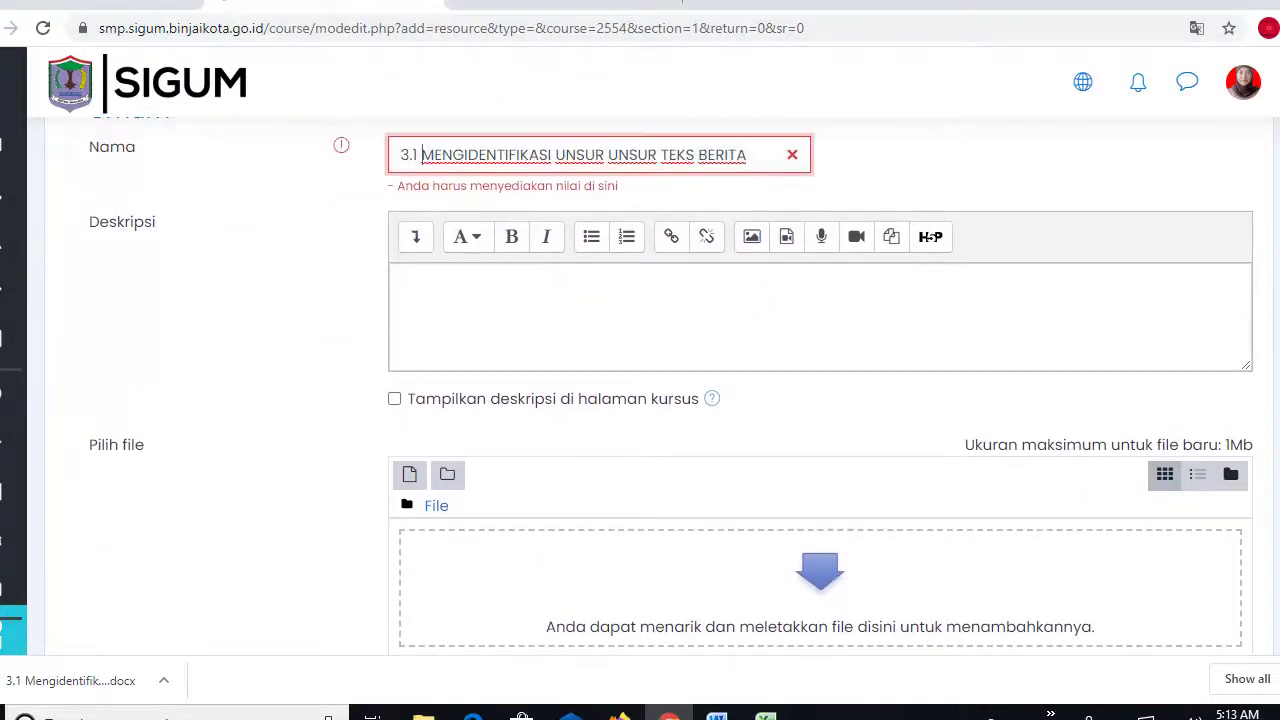
scroll(640, 400, down, 1)
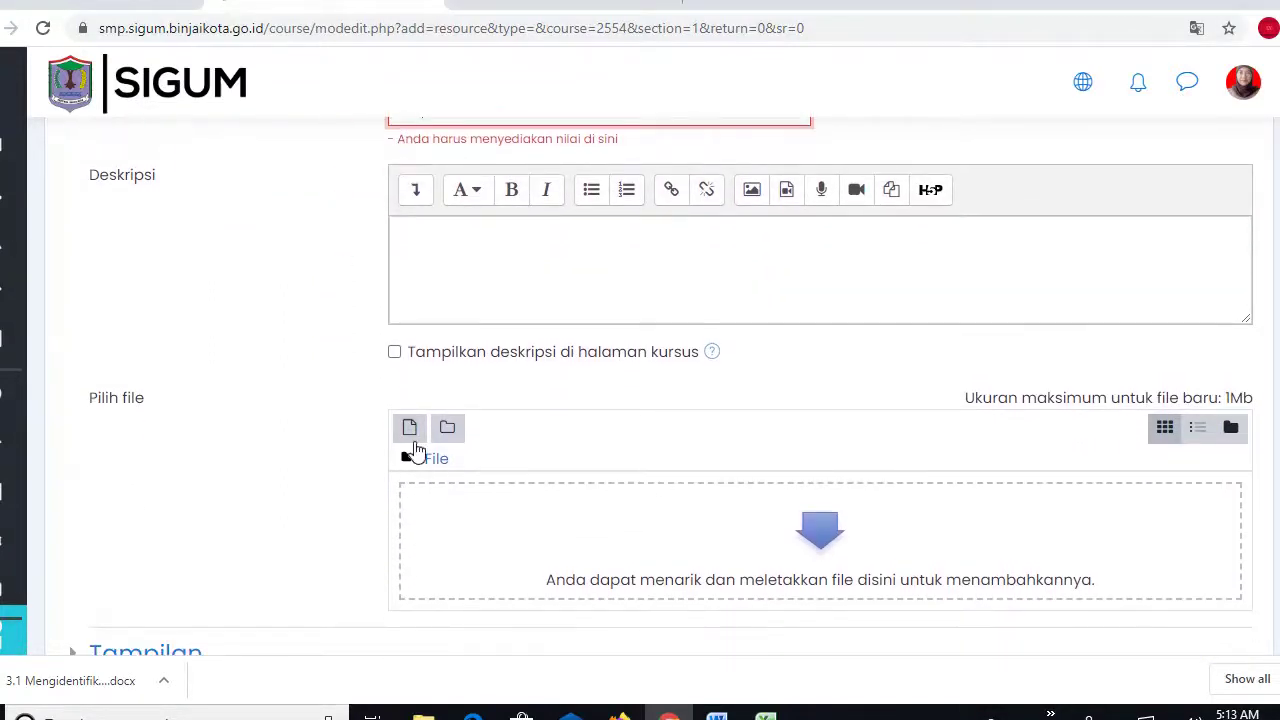
click(409, 428)
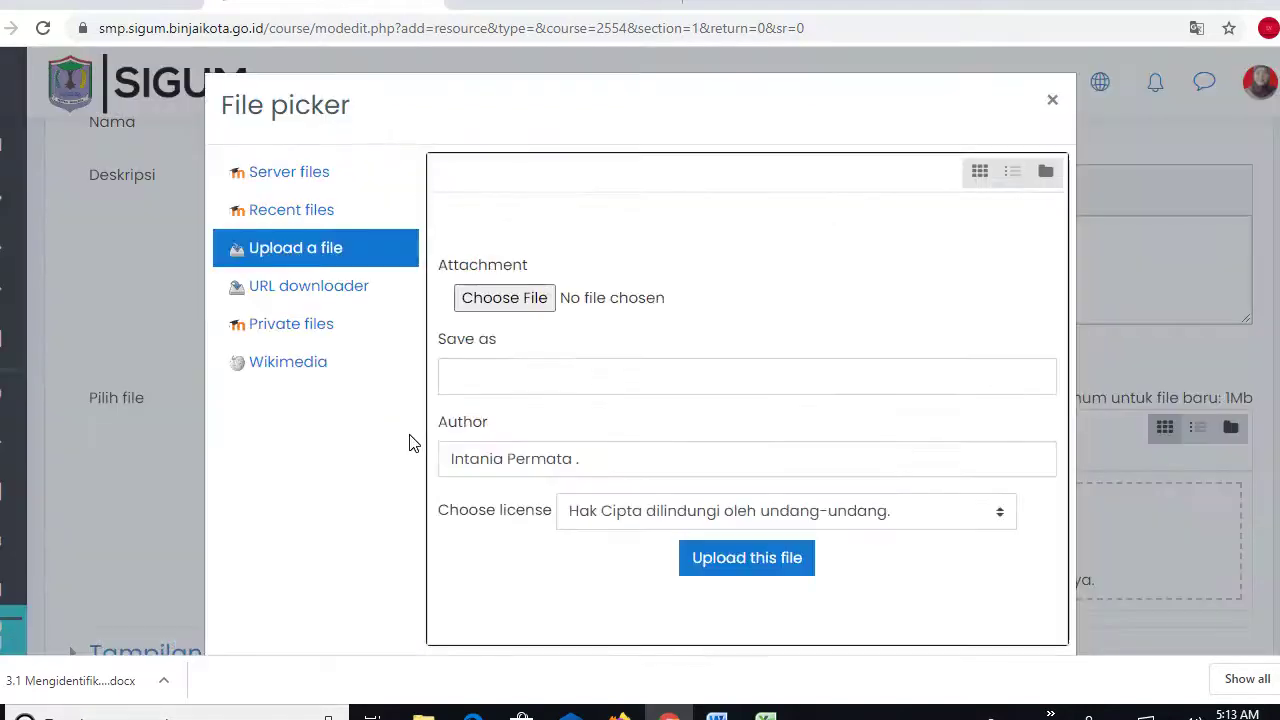
click(507, 310)
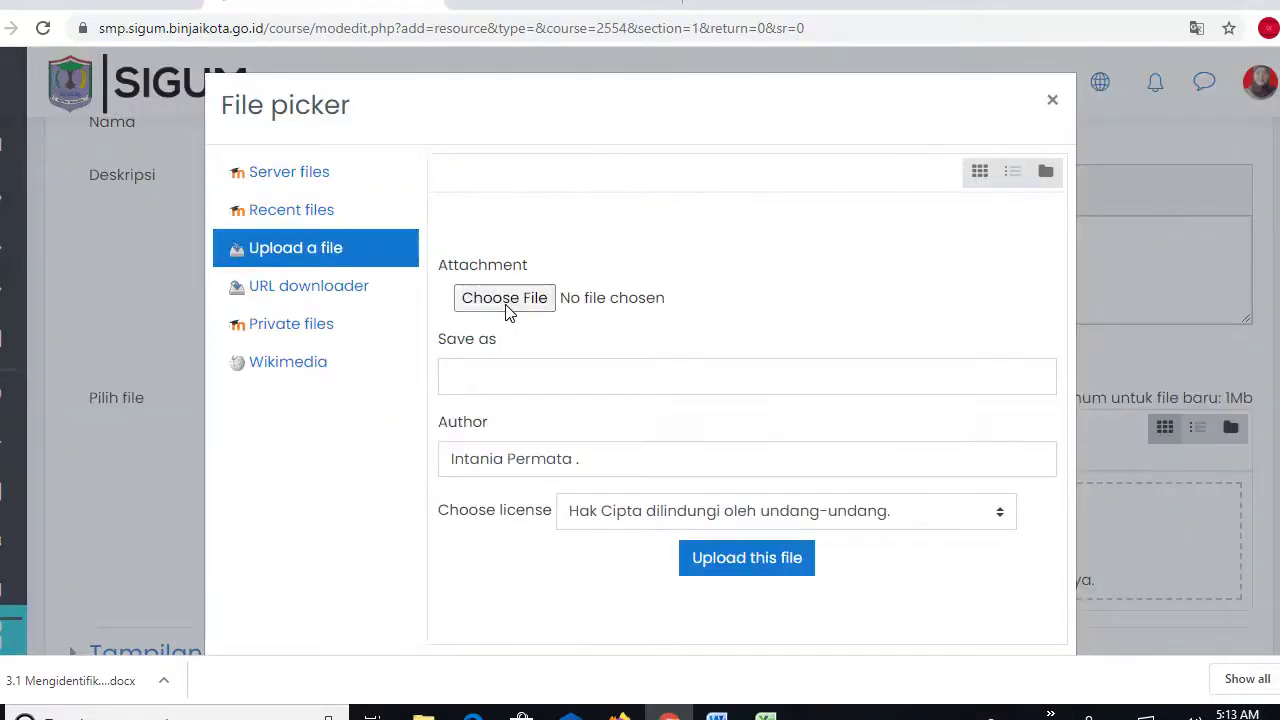
click(507, 300)
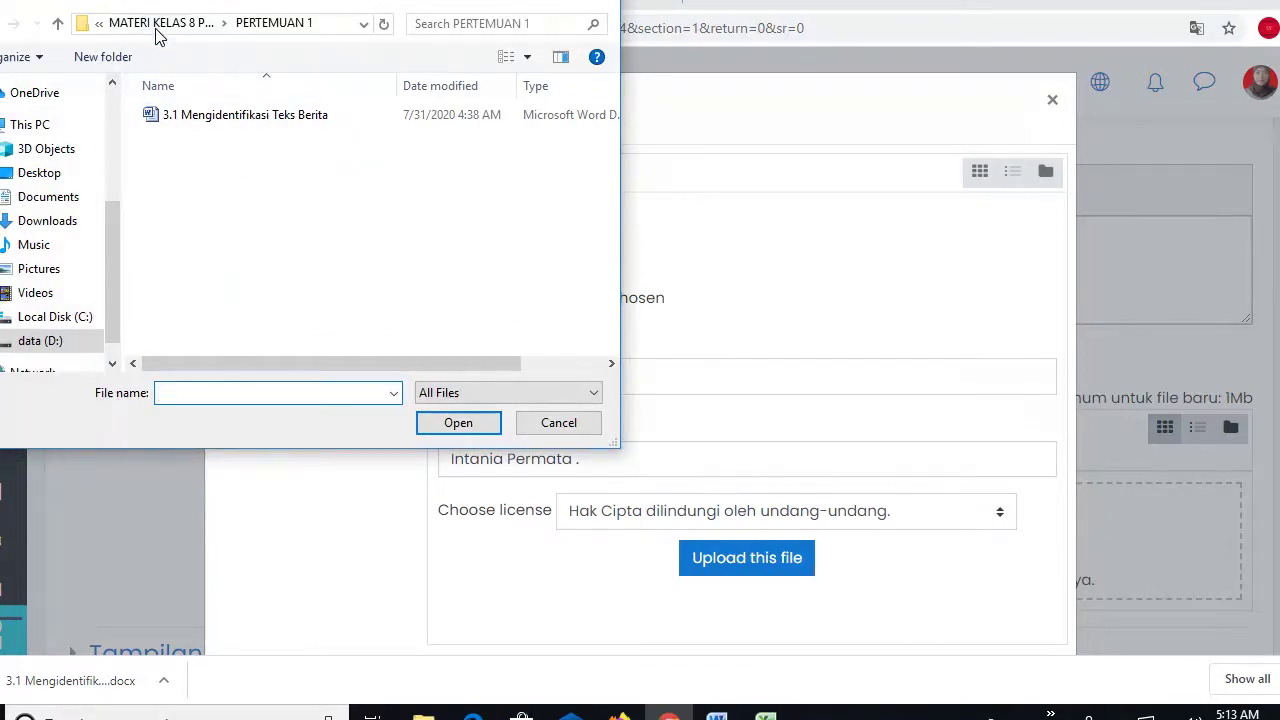
click(87, 341)
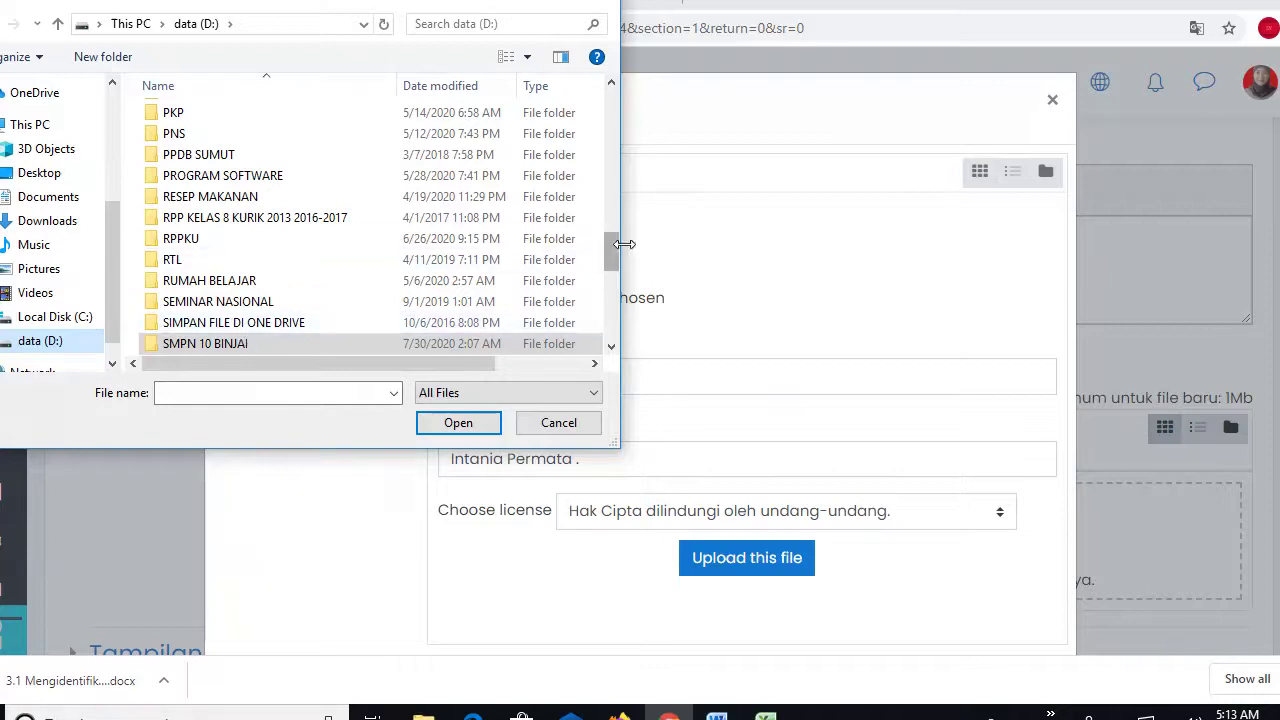
drag(615, 253, 617, 215)
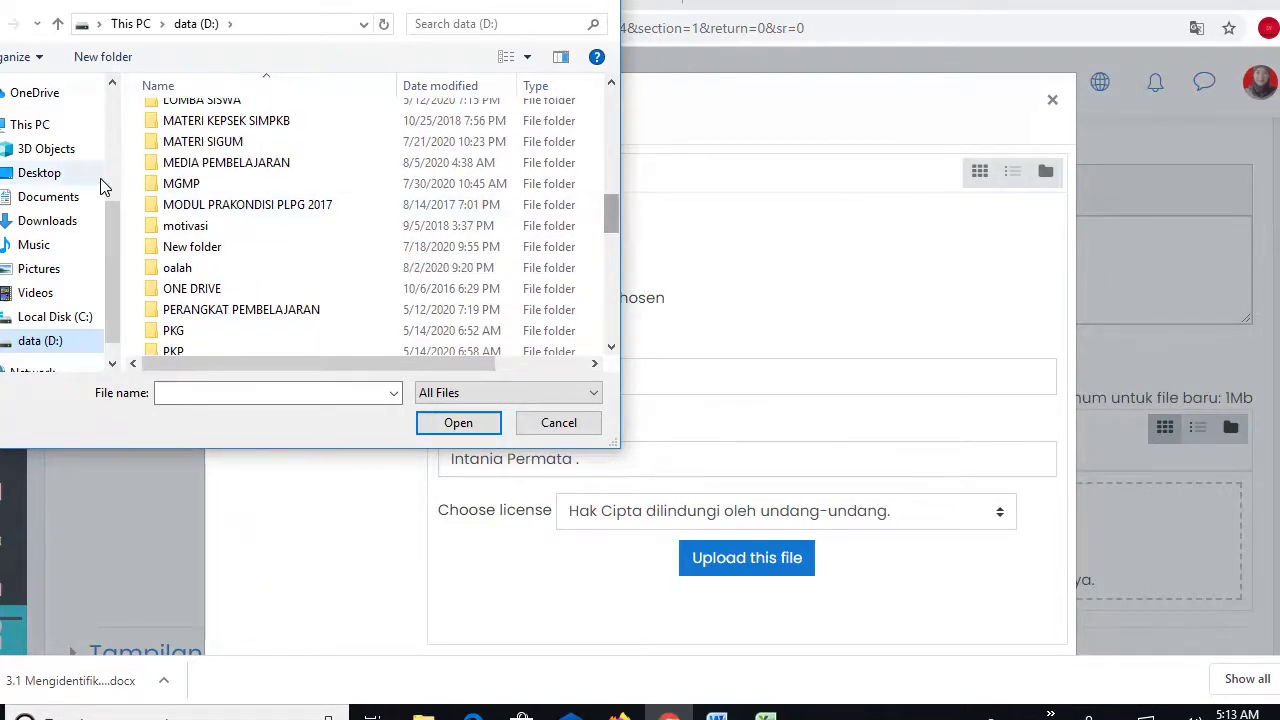
double_click(228, 165)
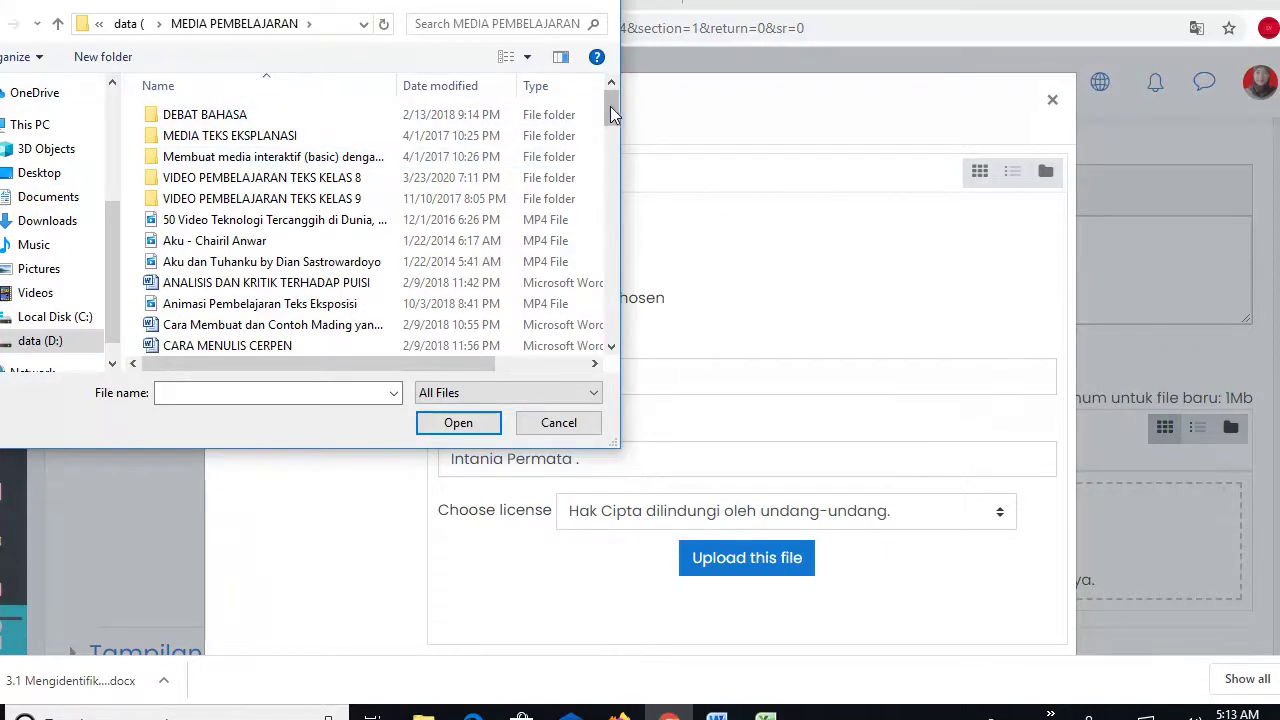
Choose the STRUKTUR TEKS BERITA PowerPoint presentation and upload it to the resource.
drag(611, 110, 607, 252)
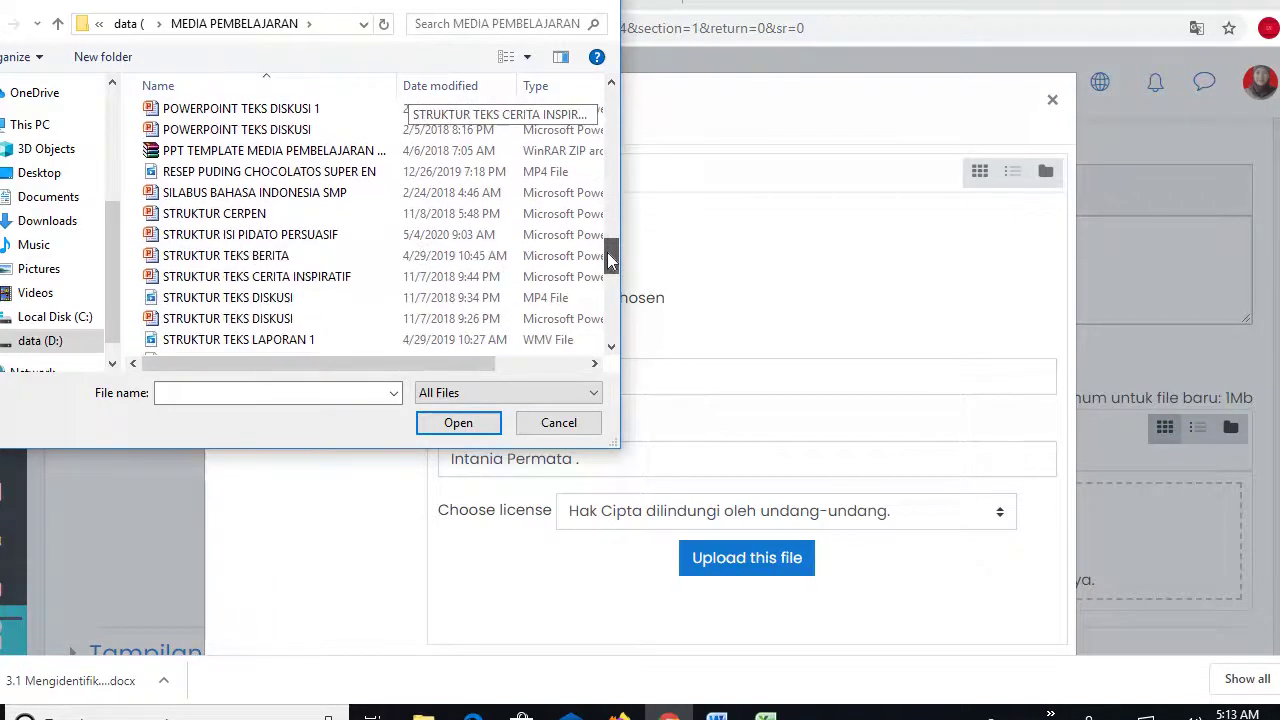
click(229, 258)
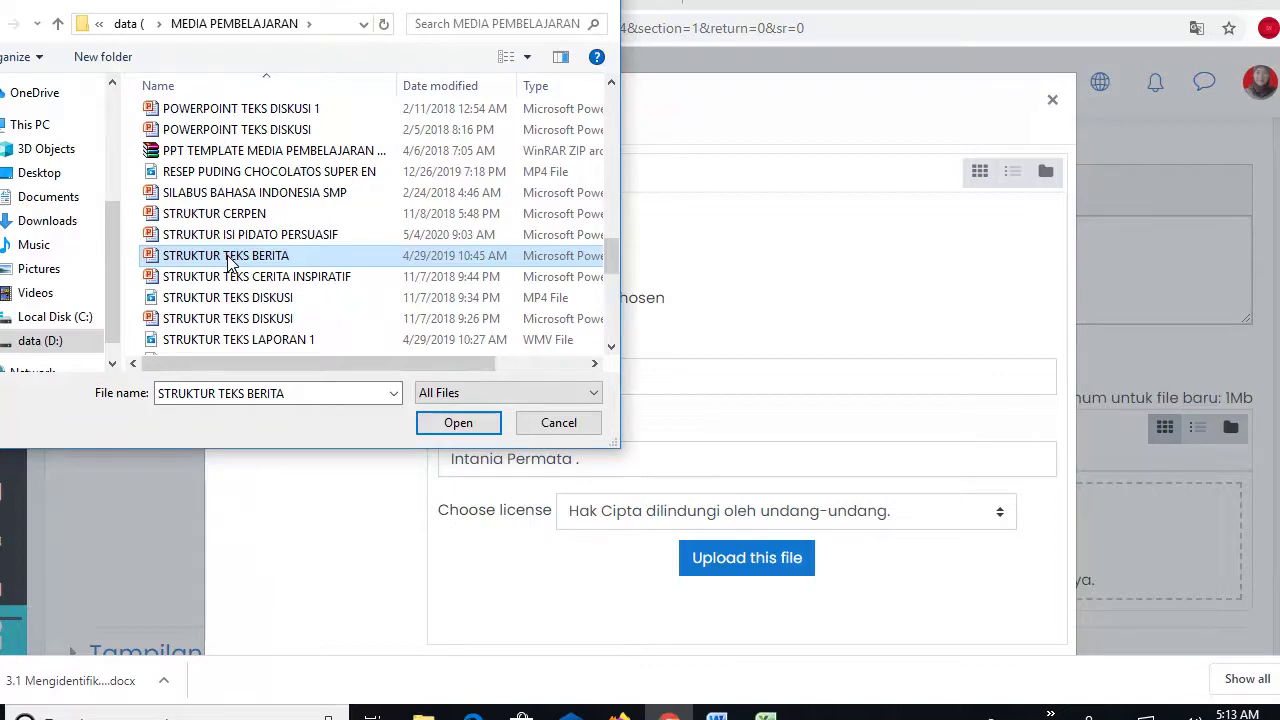
click(455, 425)
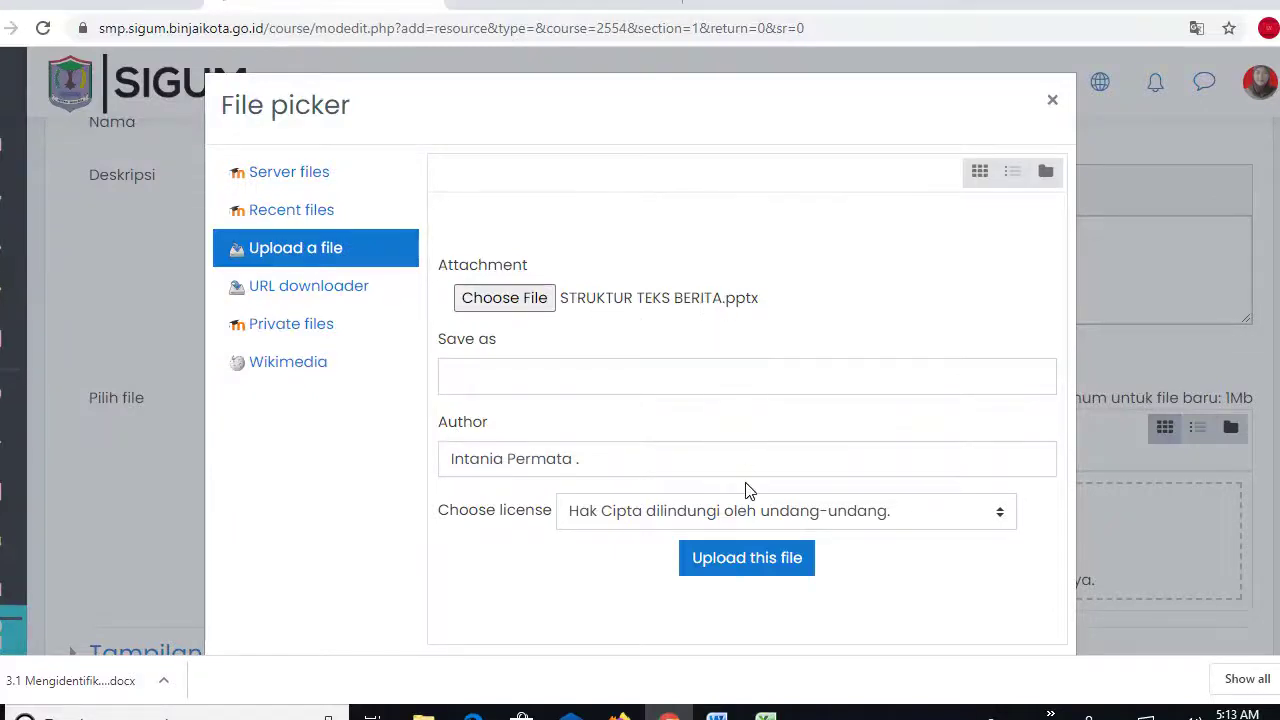
click(742, 565)
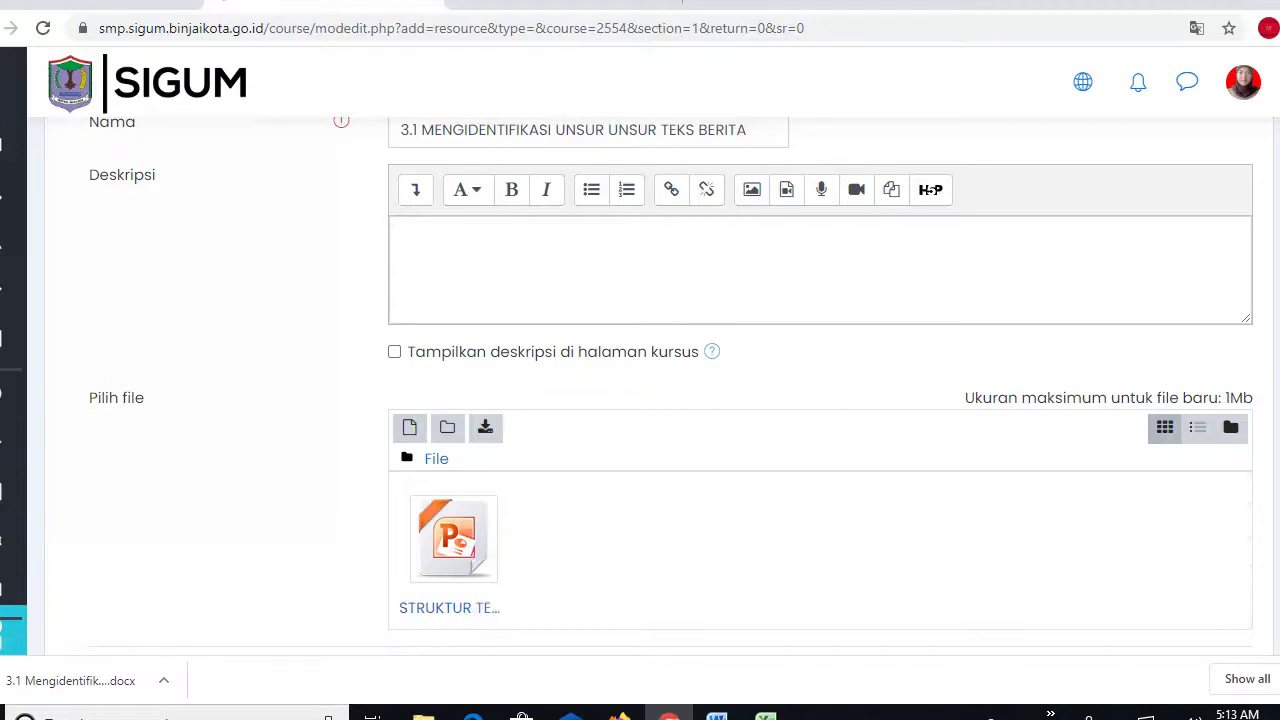
Save and display the PowerPoint resource, and return to the B. Indonesia 8-8 course page.
scroll(640, 400, down, 6)
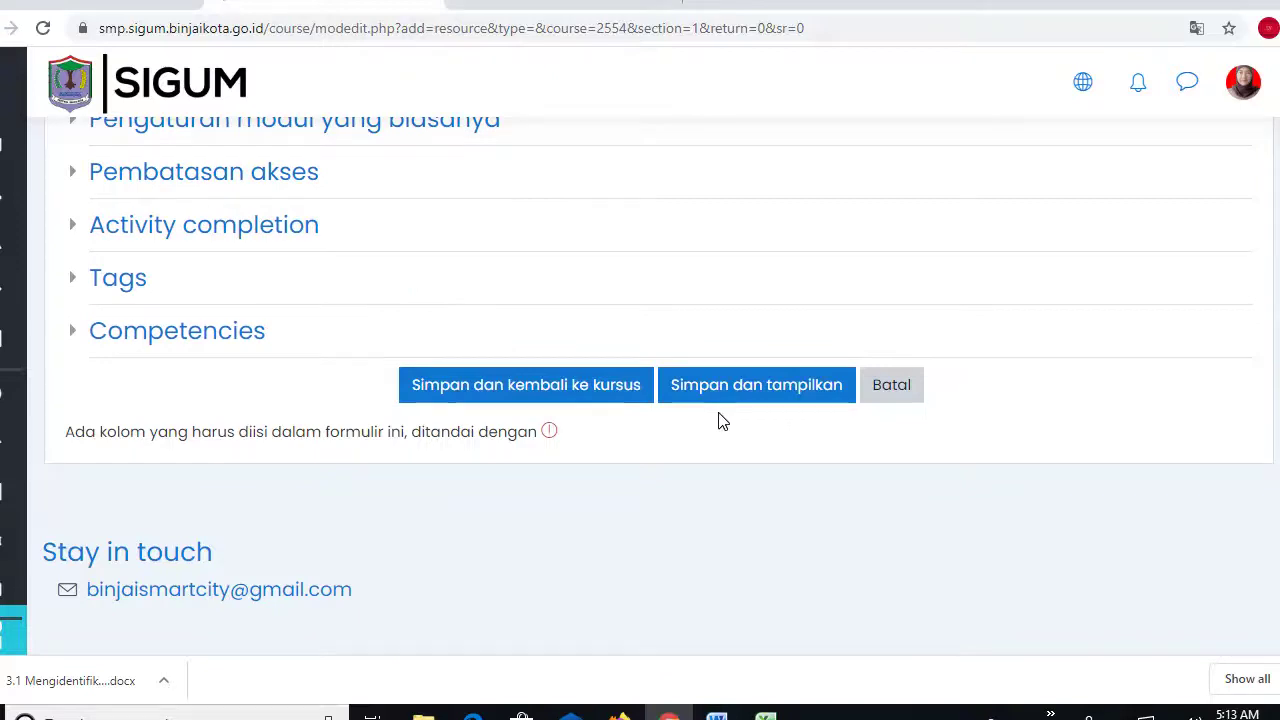
click(755, 395)
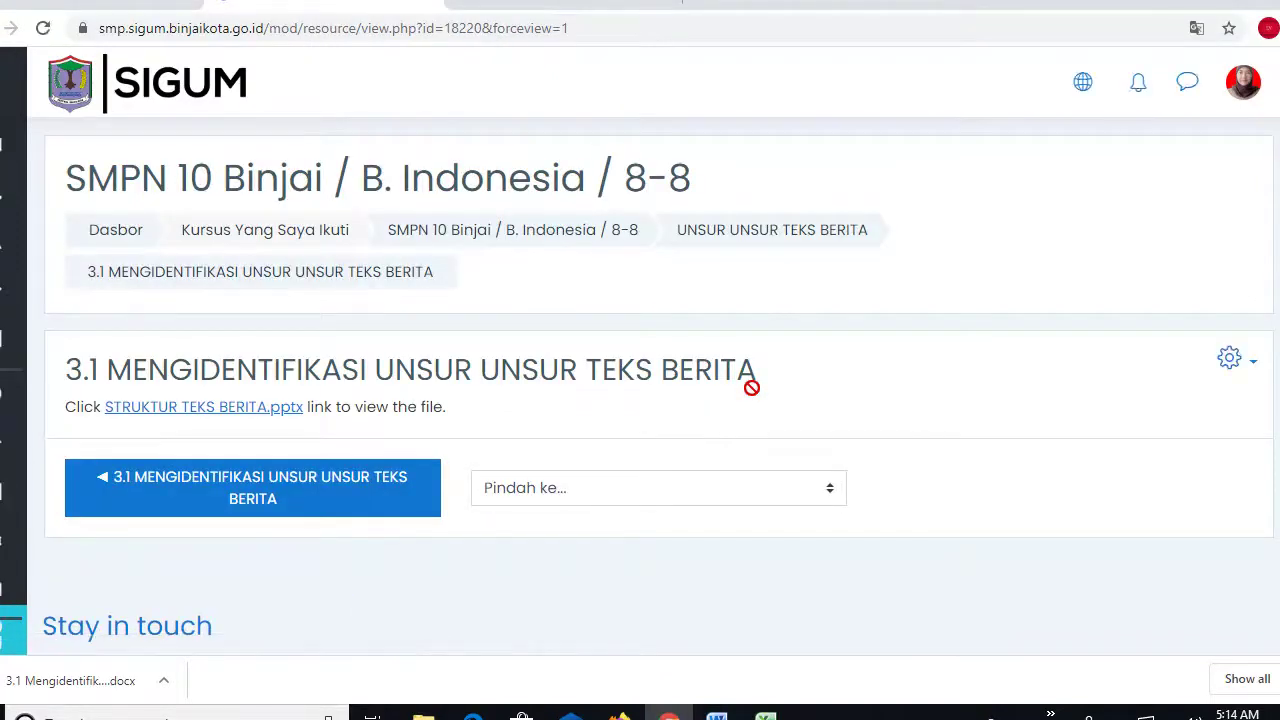
click(506, 238)
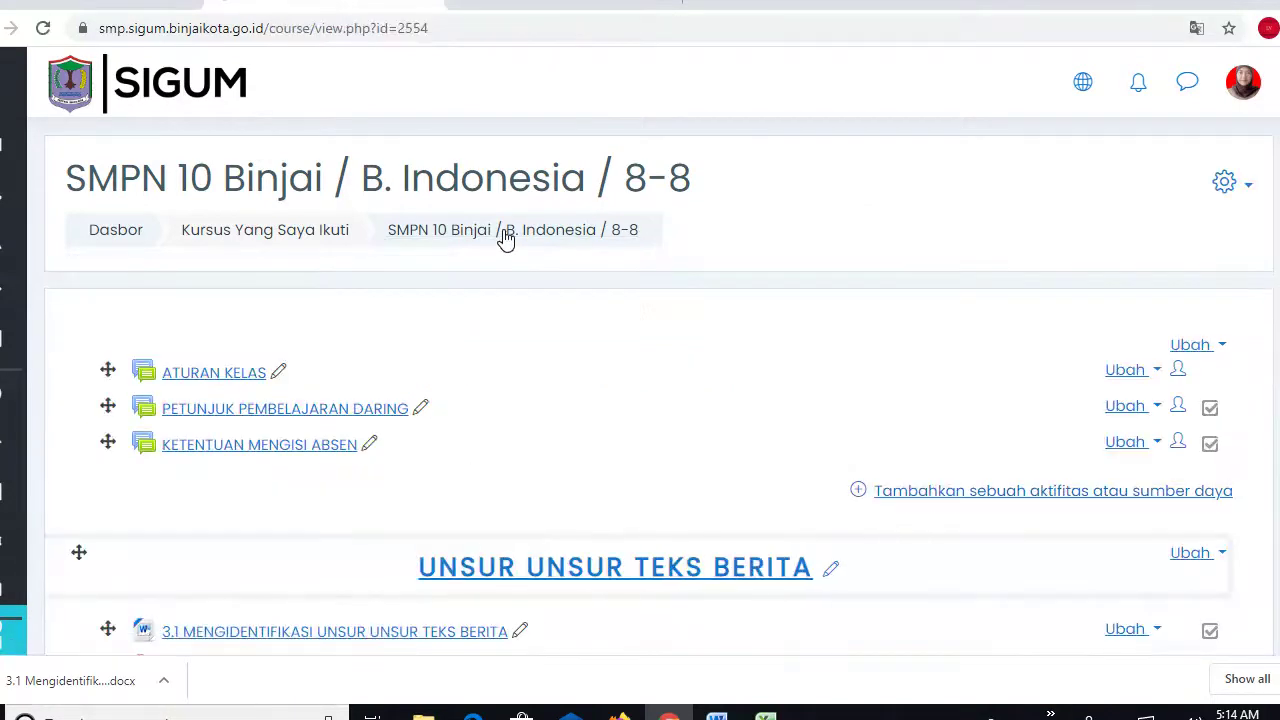
Add a Page resource to the UNSUR UNSUR TEKS BERITA topic and name it "3.1 MENGIDENTIFIKASI UNSUR UNSUR TEKS BERITA".
scroll(640, 400, down, 3)
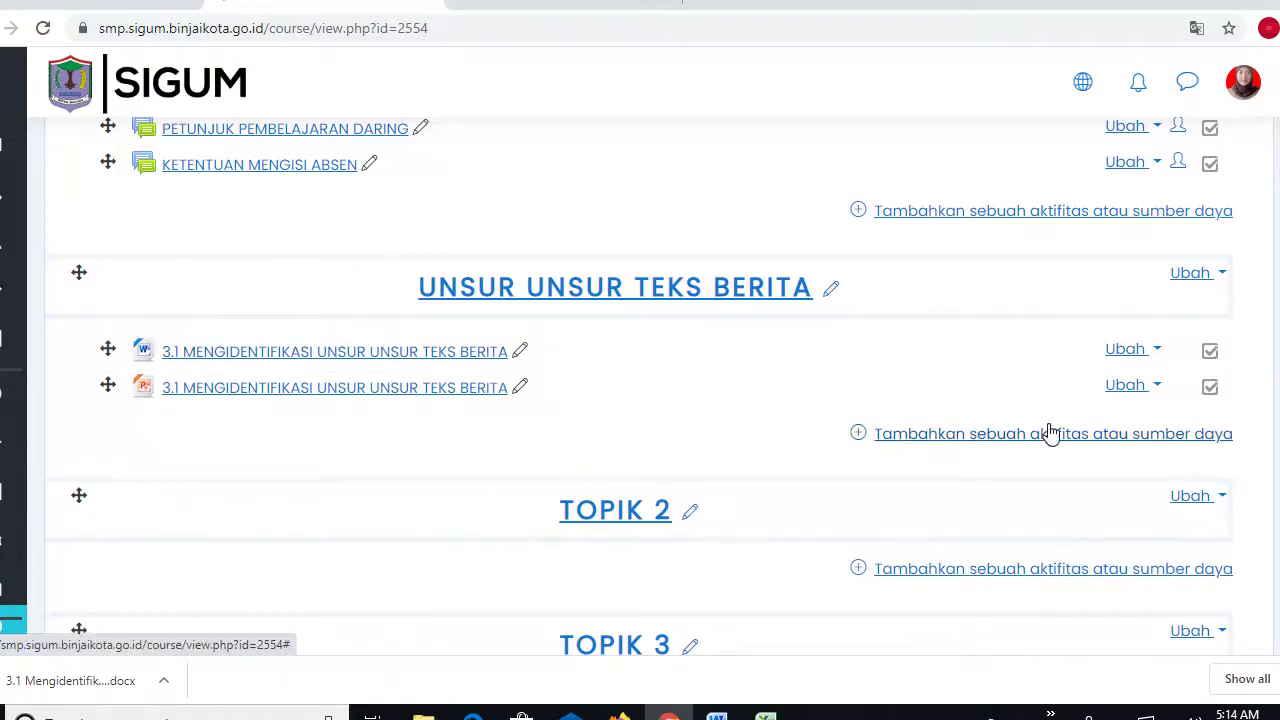
click(1012, 440)
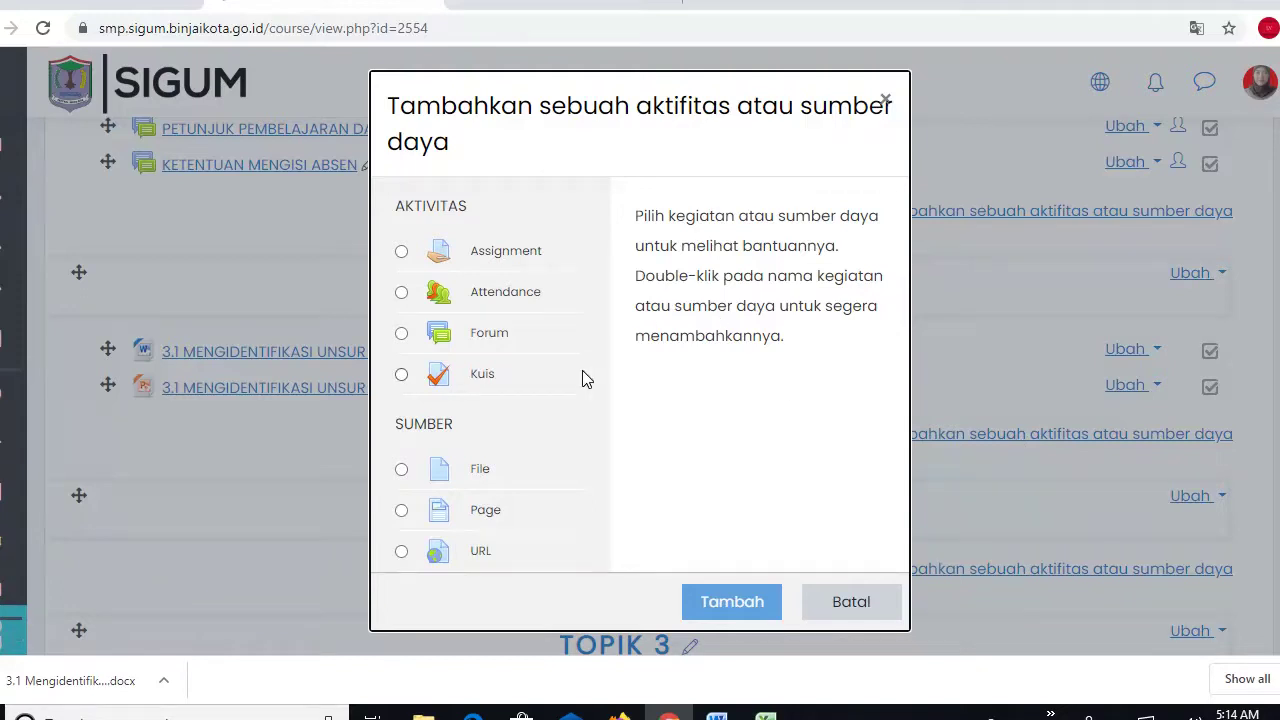
click(401, 511)
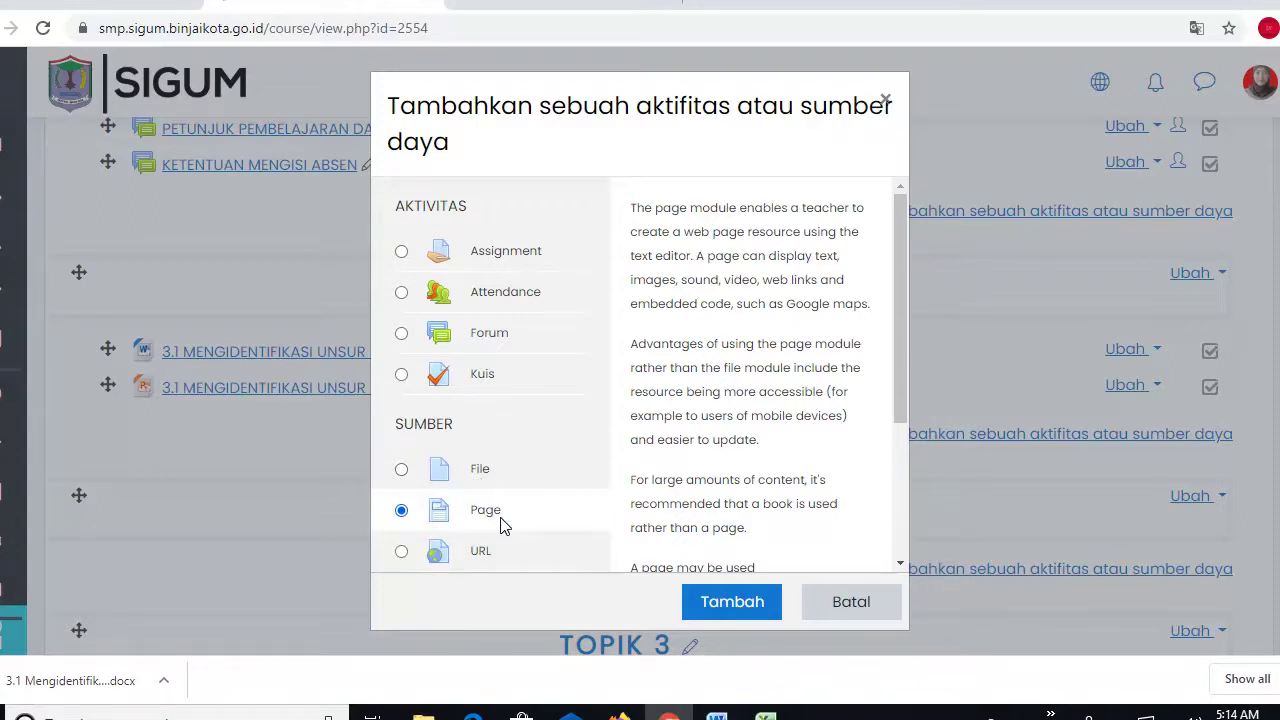
click(730, 605)
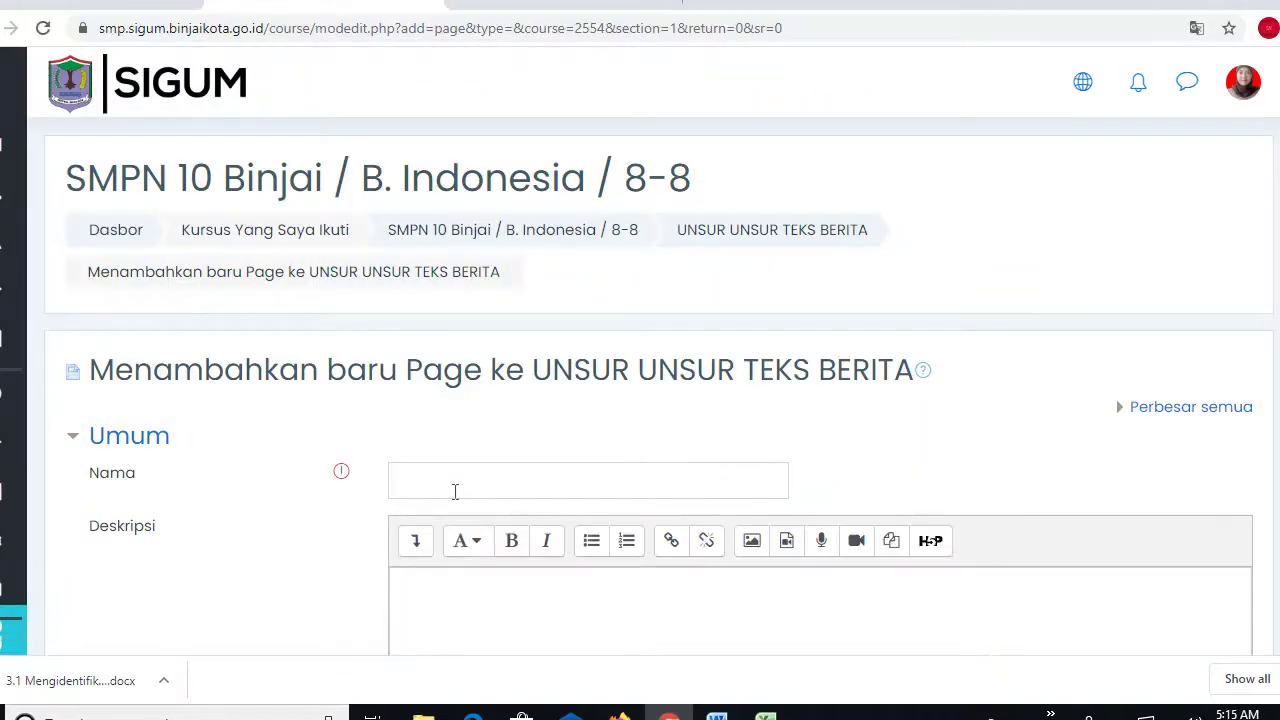
click(443, 488)
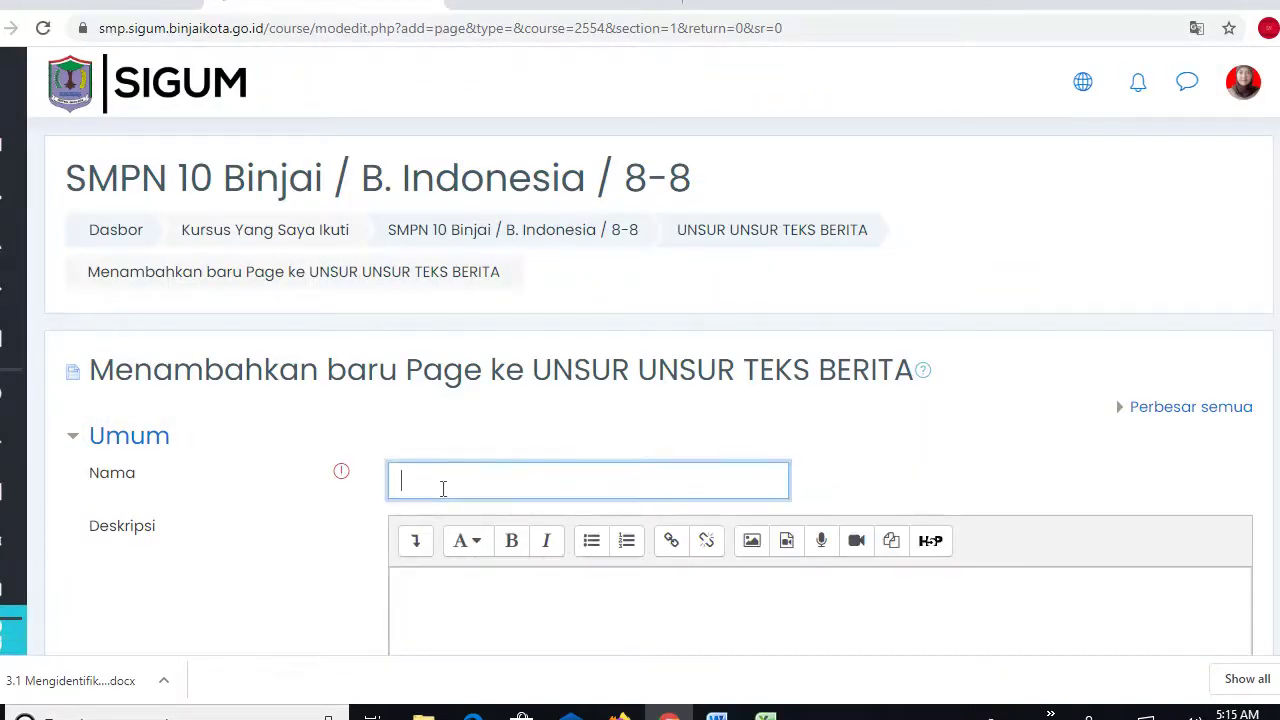
text(MENGIDENTIFIKASI UNSUR UNSUR TEKS BERITA)
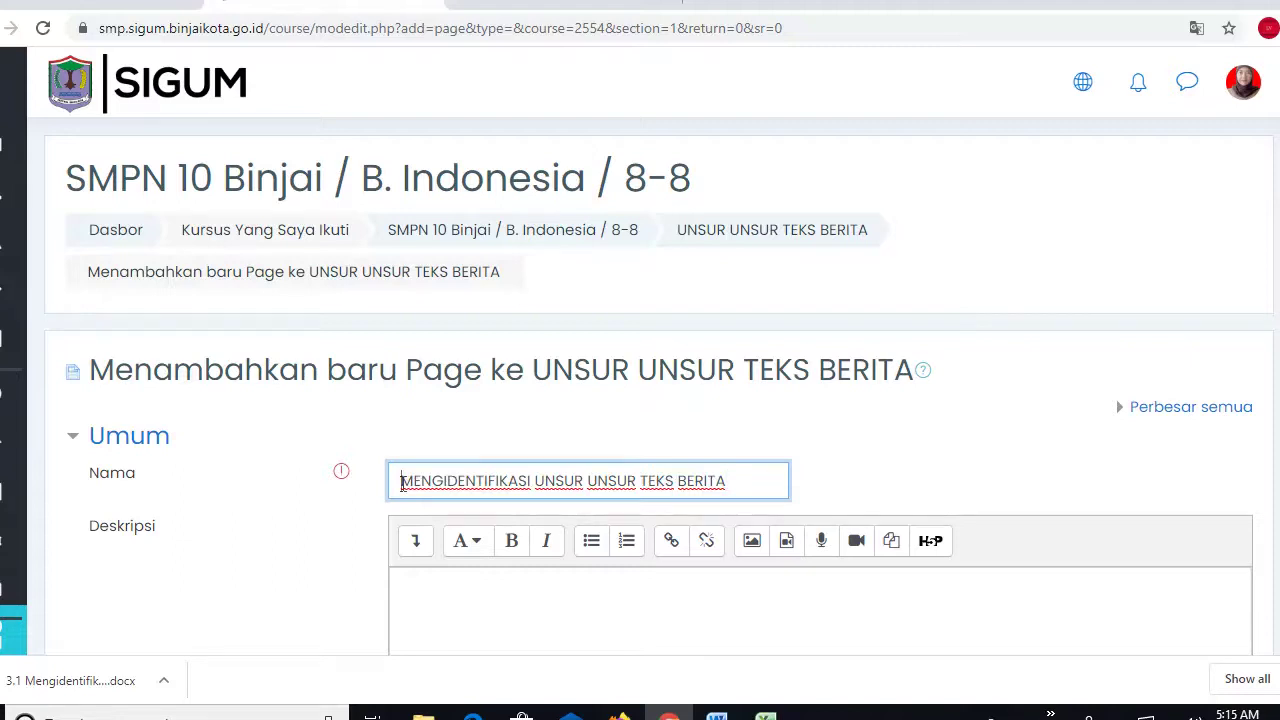
text(3.1)
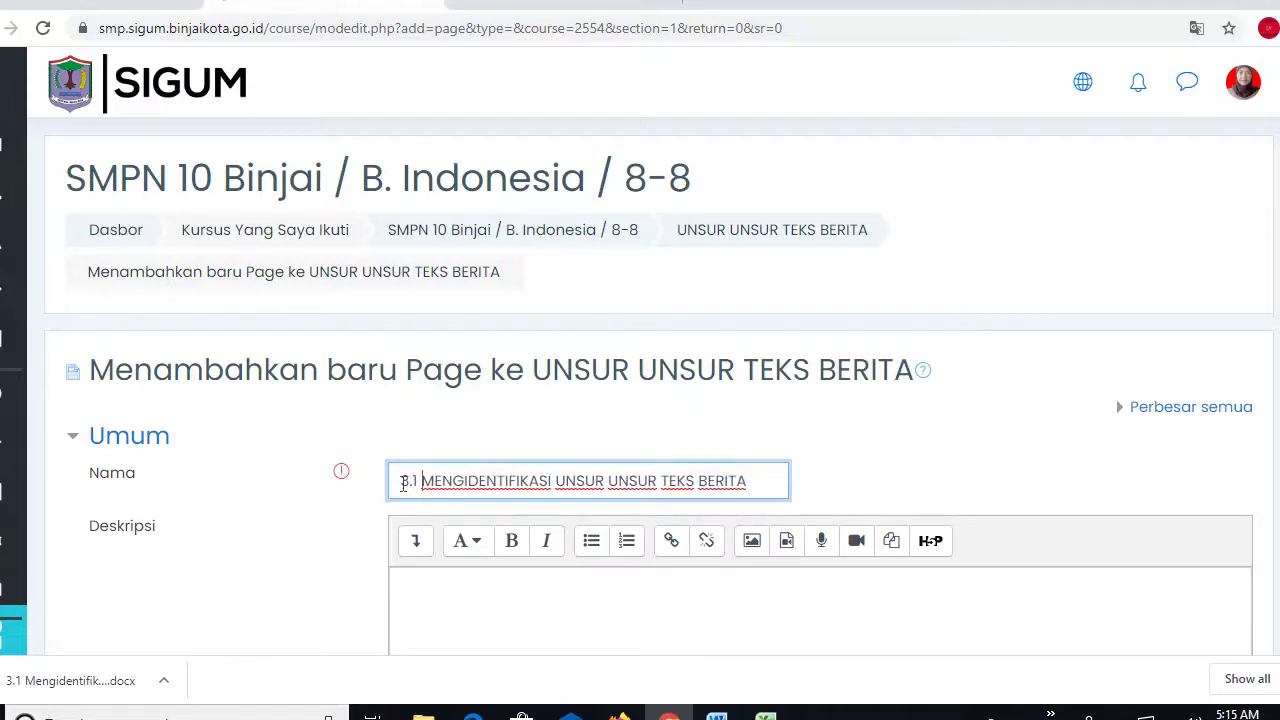
Open the "3.1 Mengidentifikasi Teks Berita" Word document from the PERTEMUAN 1 folder inside SIGUM 2020 > MATERI KELAS 8 PER KD.
click(455, 608)
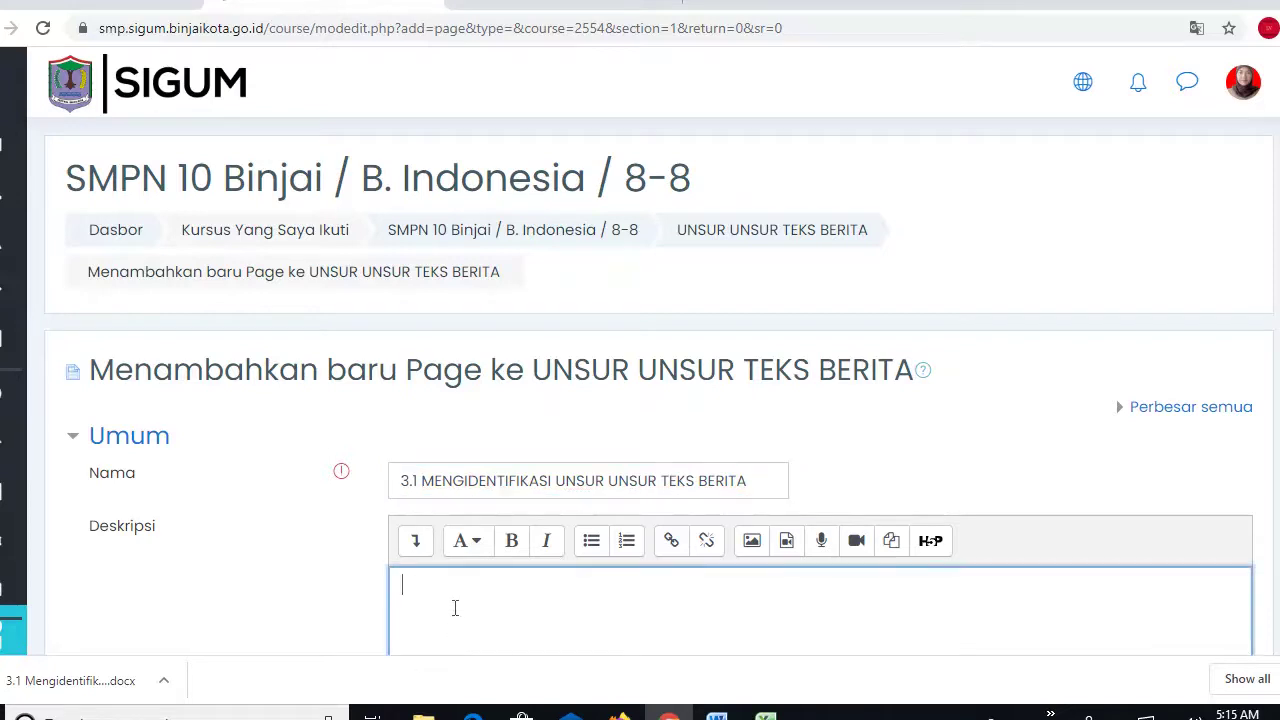
scroll(660, 400, down, 6)
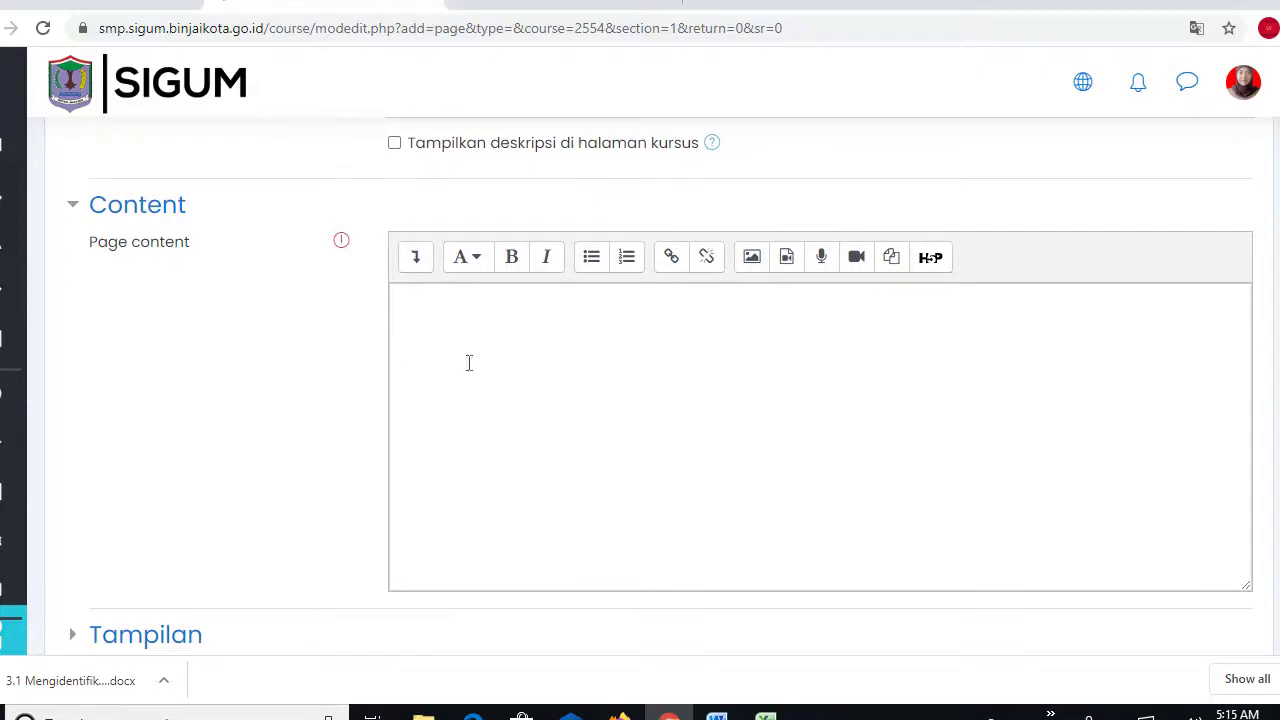
click(437, 326)
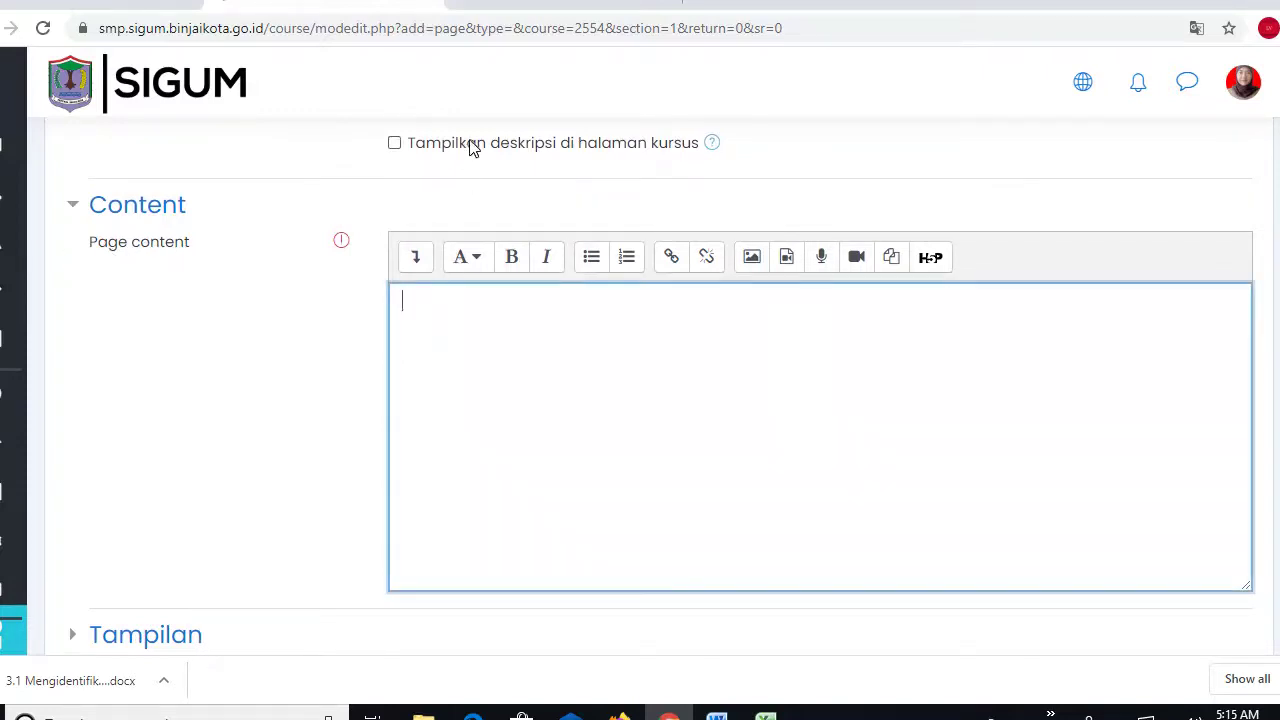
click(423, 714)
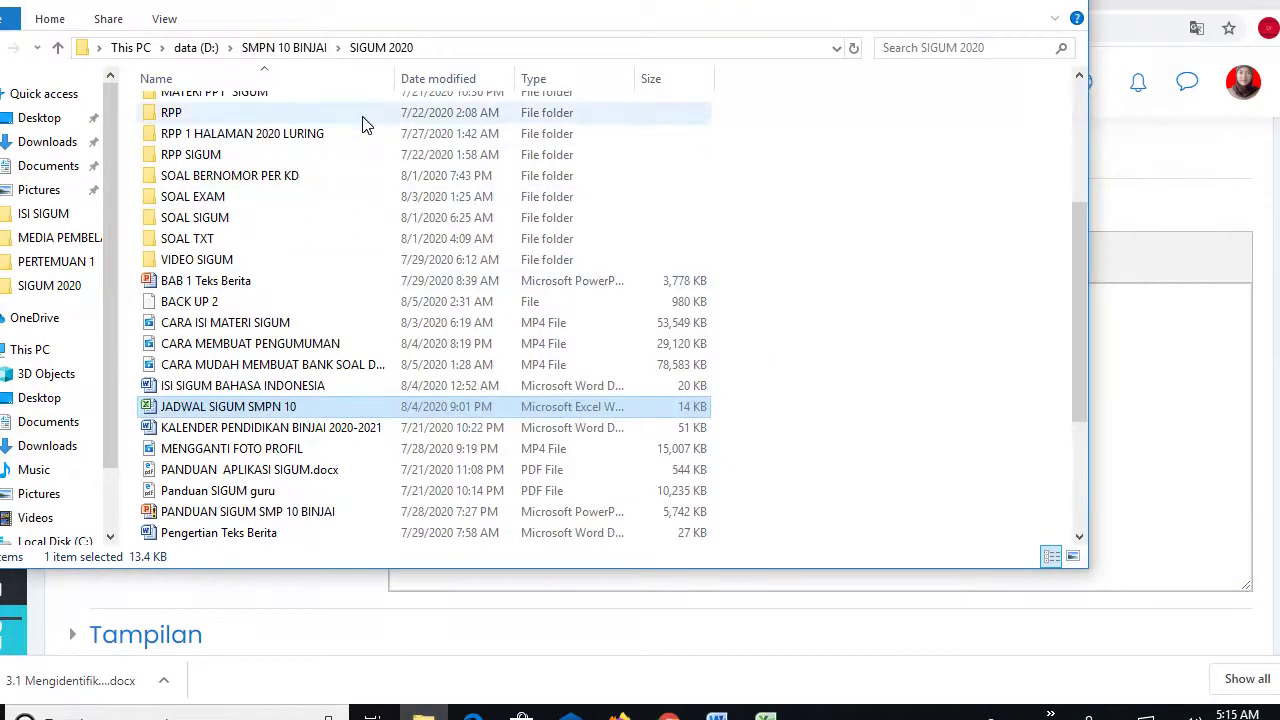
click(378, 50)
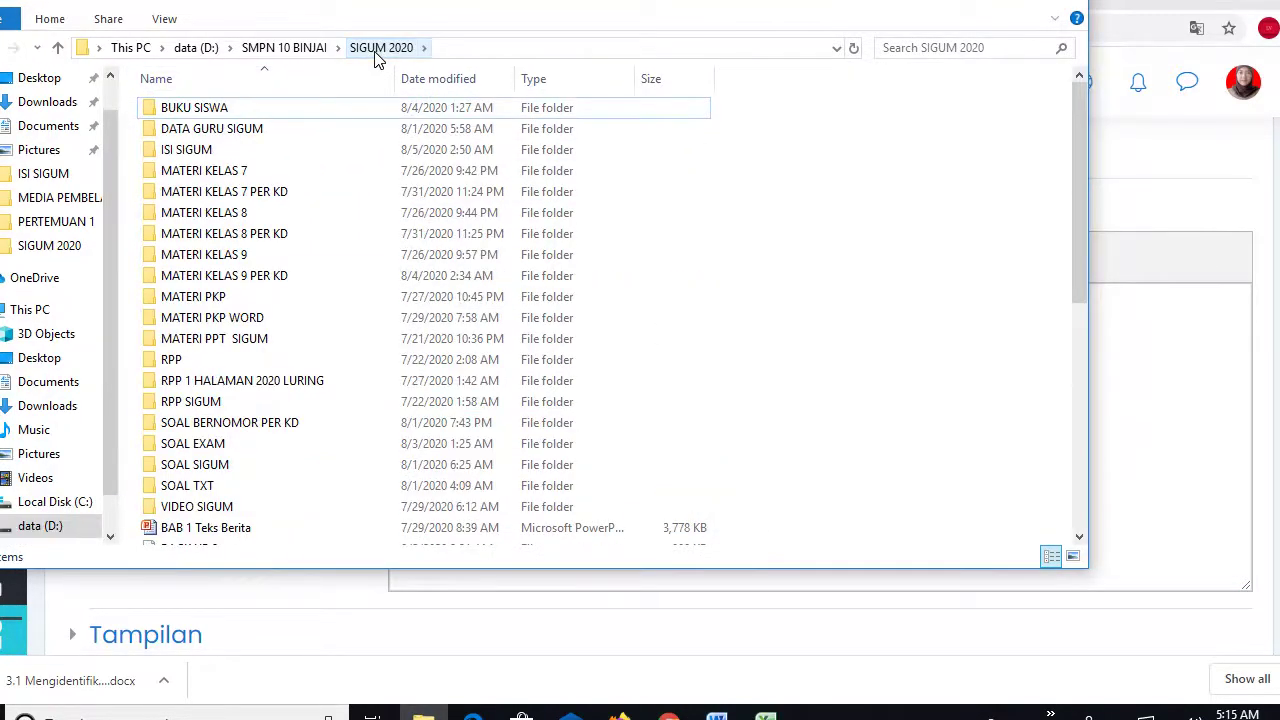
double_click(259, 236)
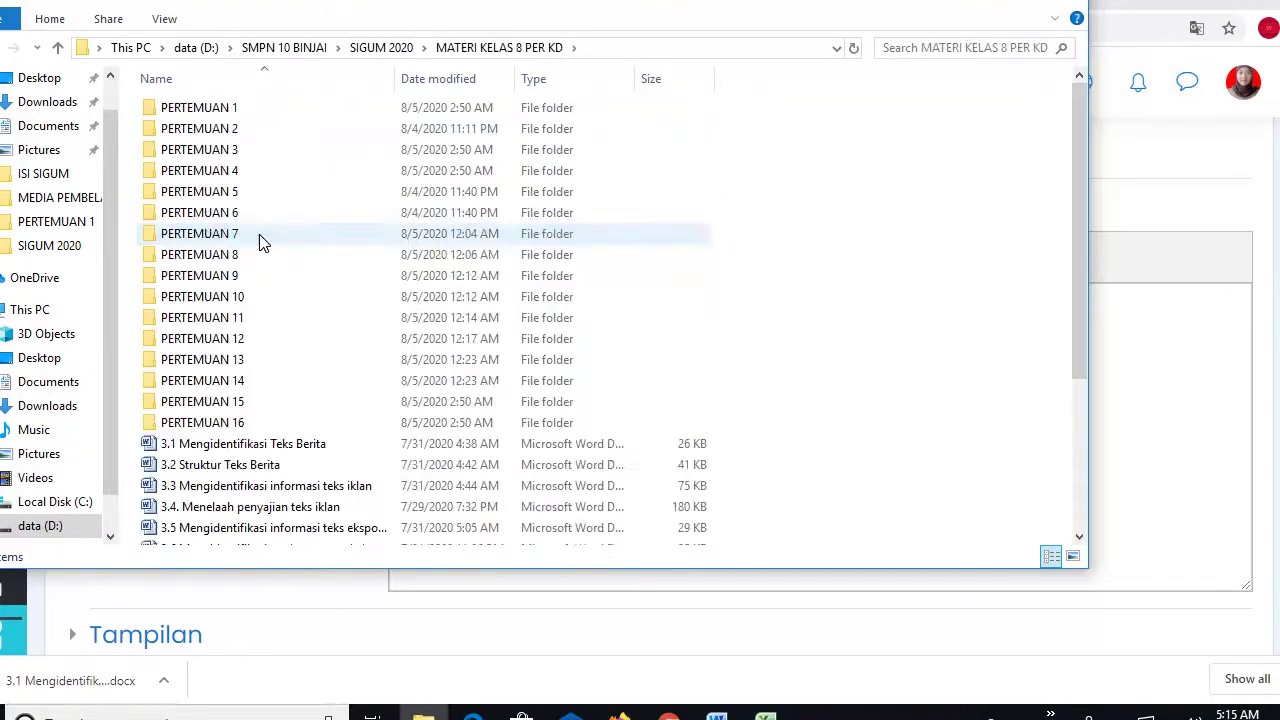
double_click(232, 108)
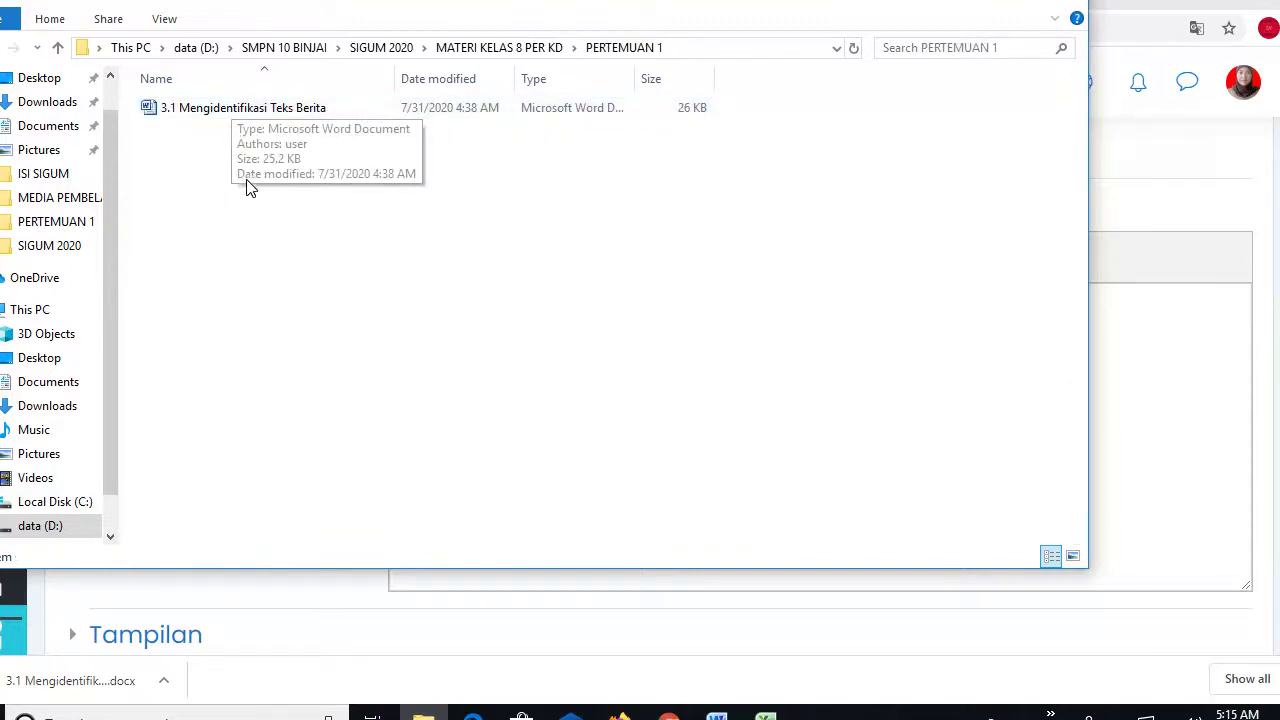
click(227, 117)
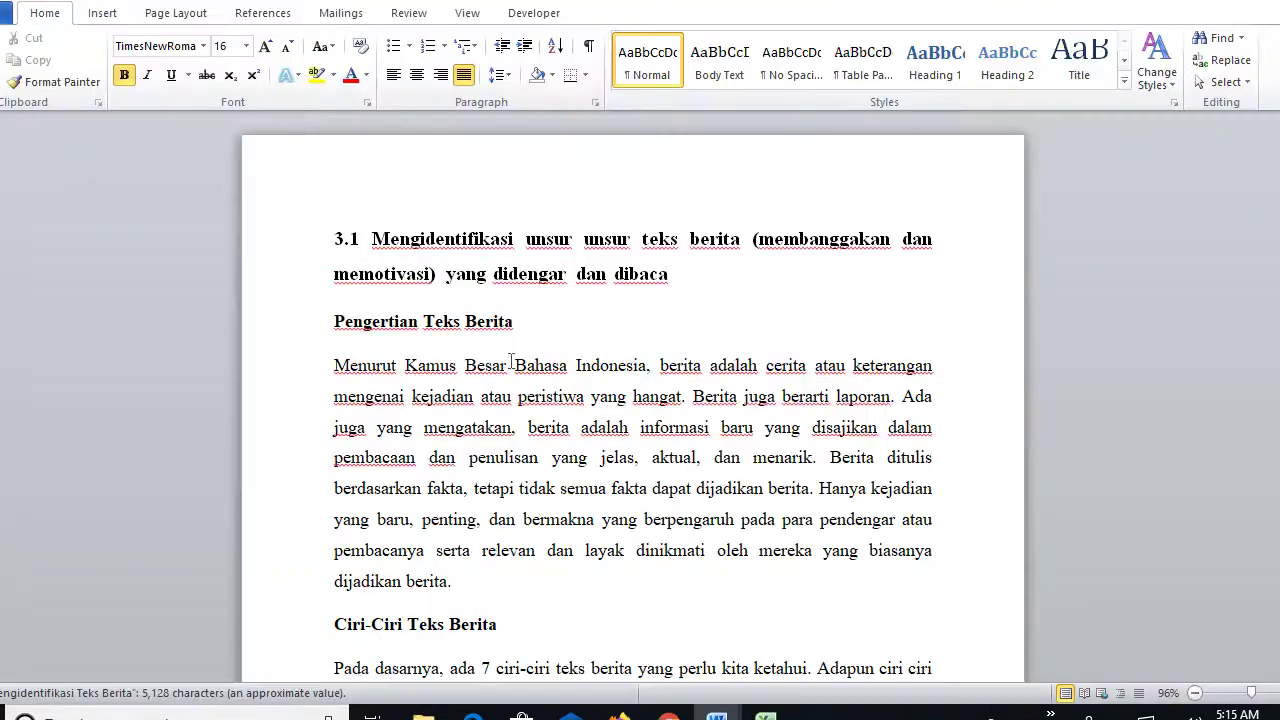
Copy the whole text of the Word document, including its table, into the page content of the new Page resource in the browser.
drag(337, 237, 800, 531)
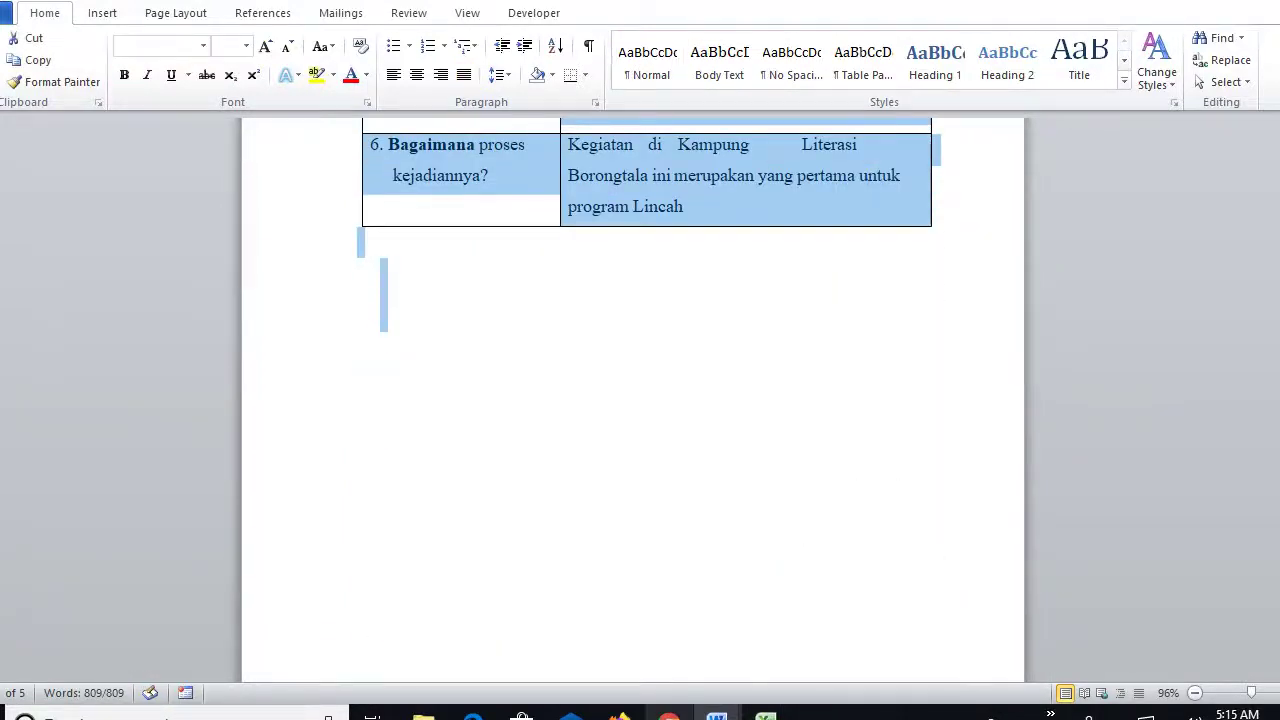
click(669, 718)
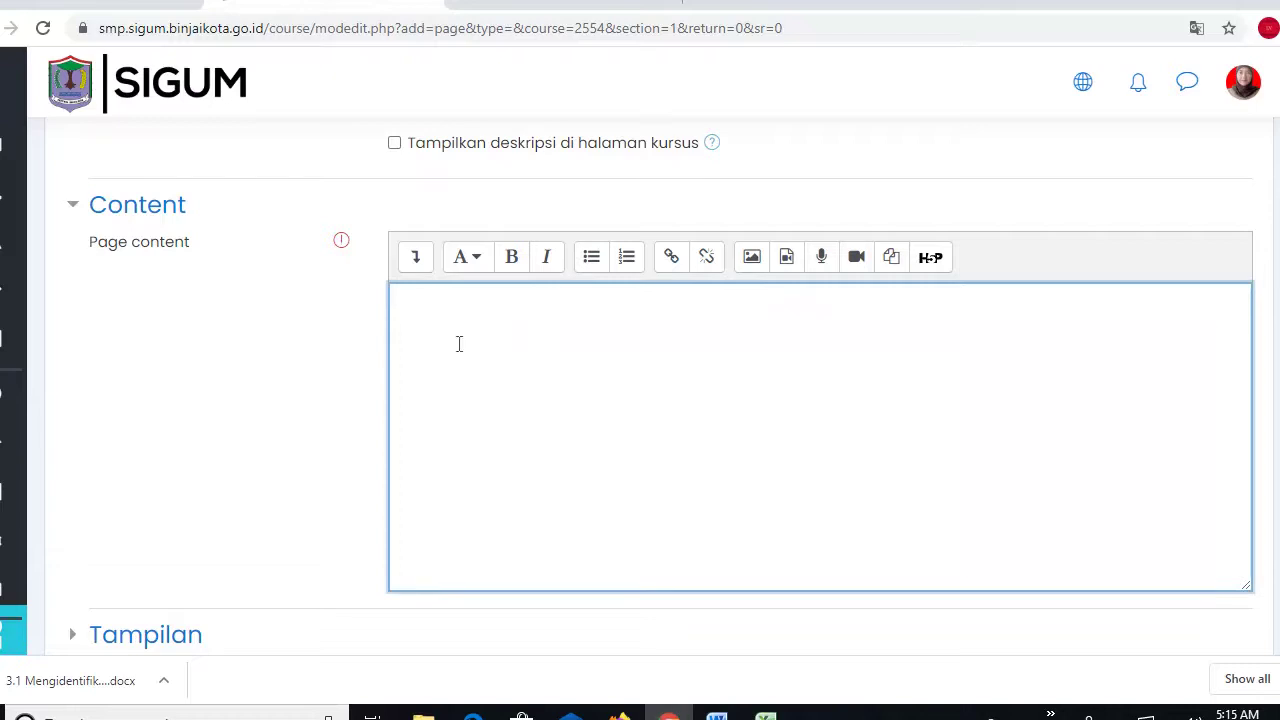
key(ctrl+v)
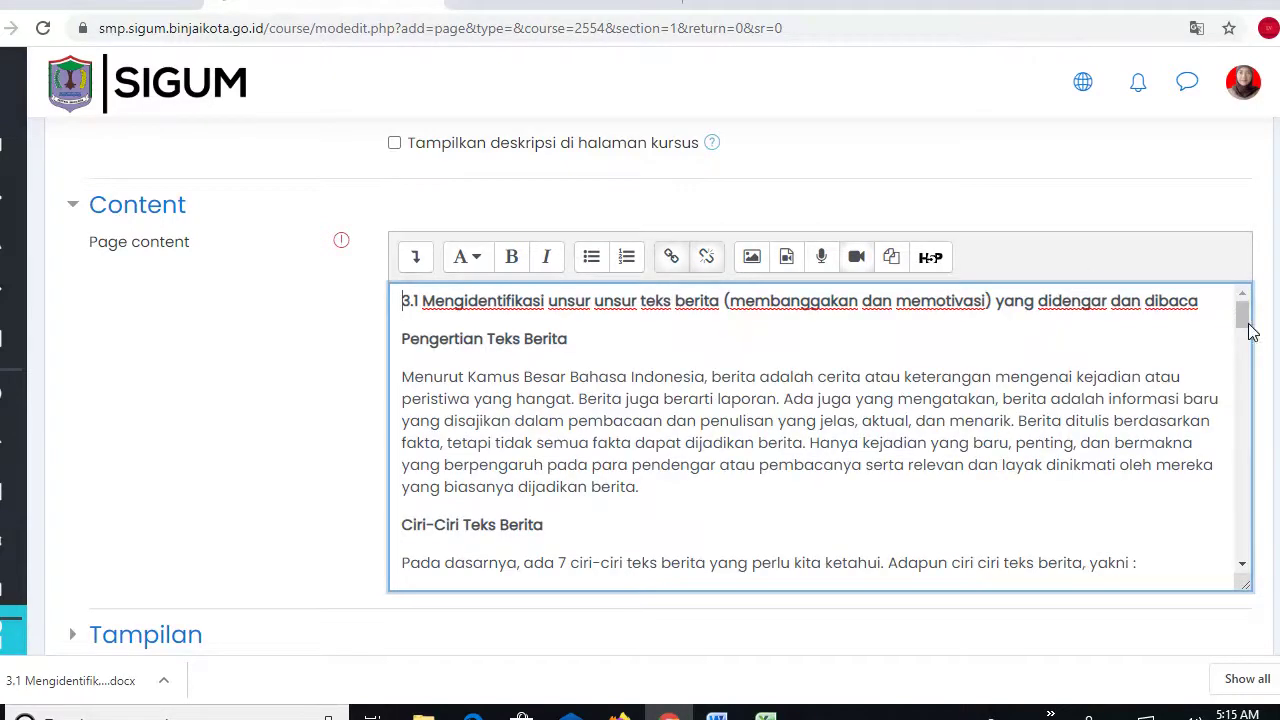
drag(1248, 330, 1270, 558)
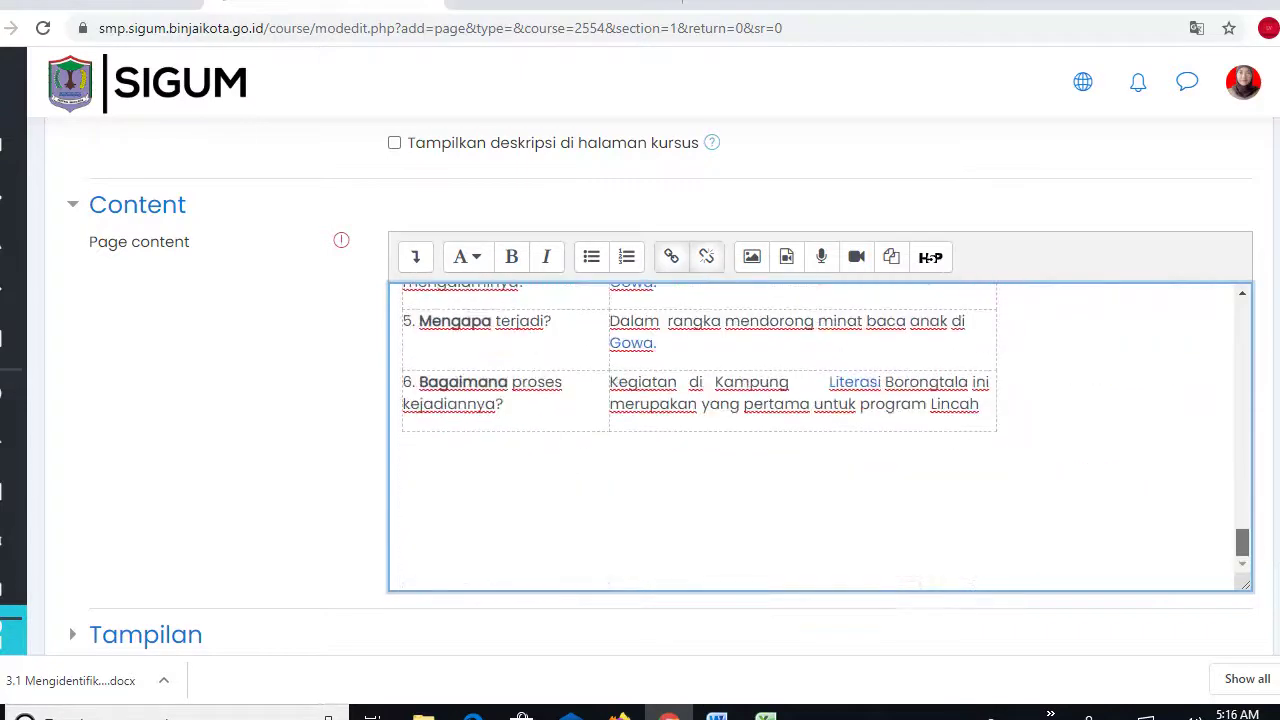
Save and display the Page resource, and return to the UNSUR UNSUR TEKS BERITA topic on the course page.
scroll(650, 400, down, 5)
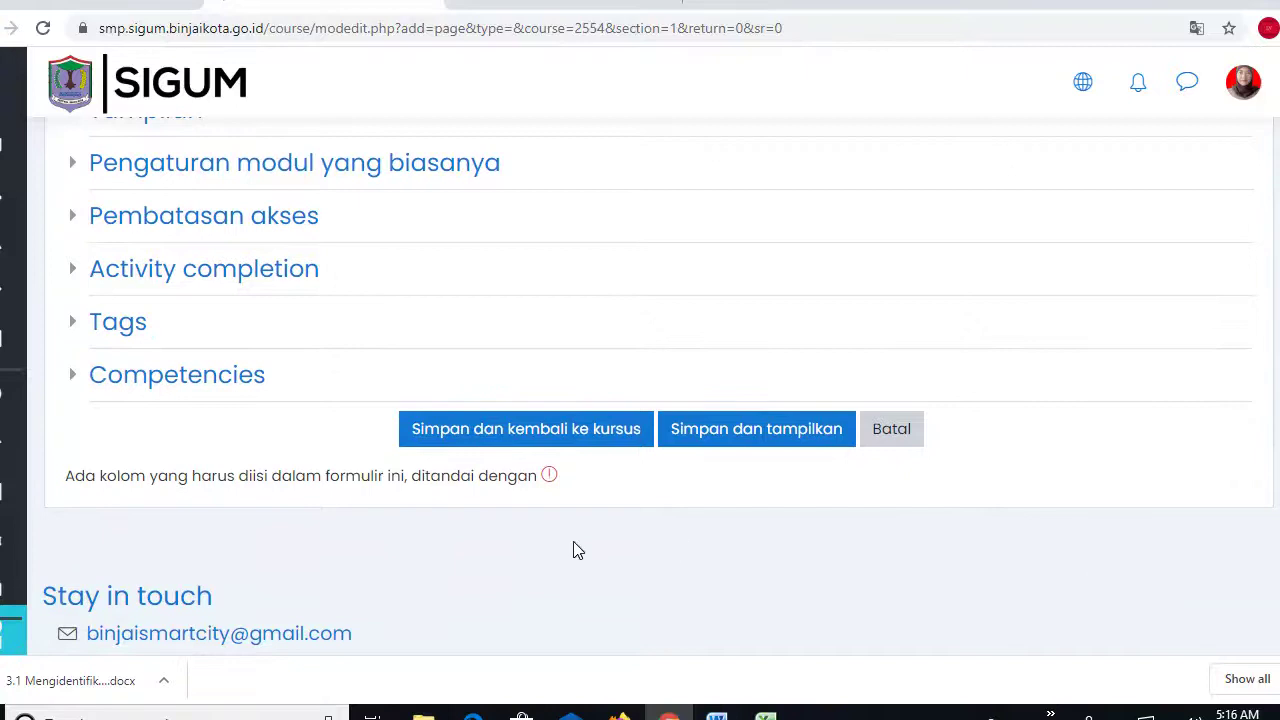
click(785, 437)
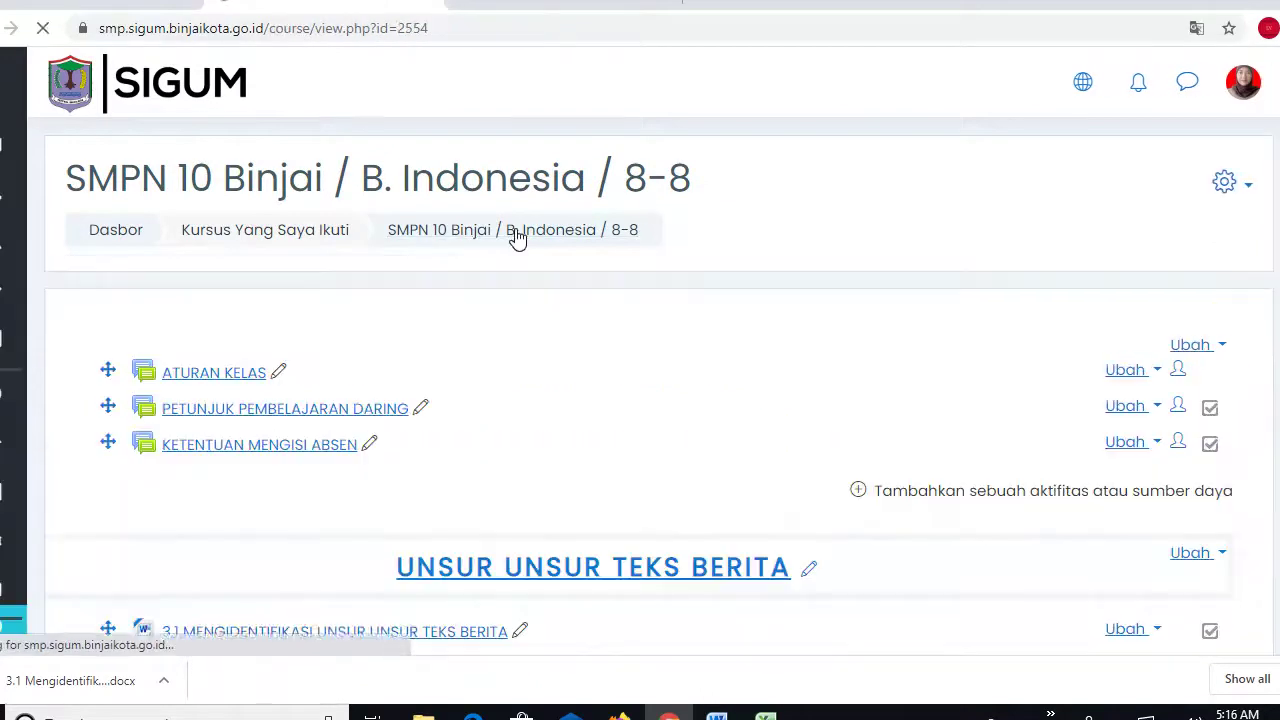
scroll(760, 308, down, 3)
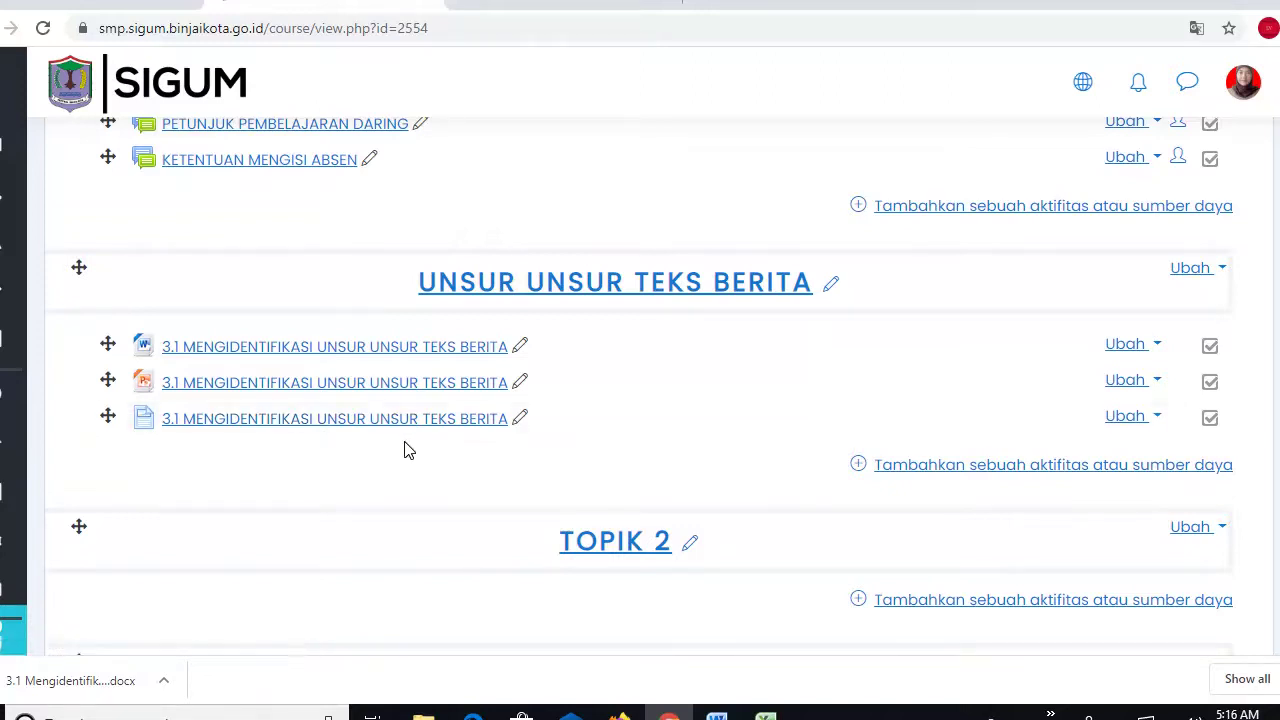
click(949, 466)
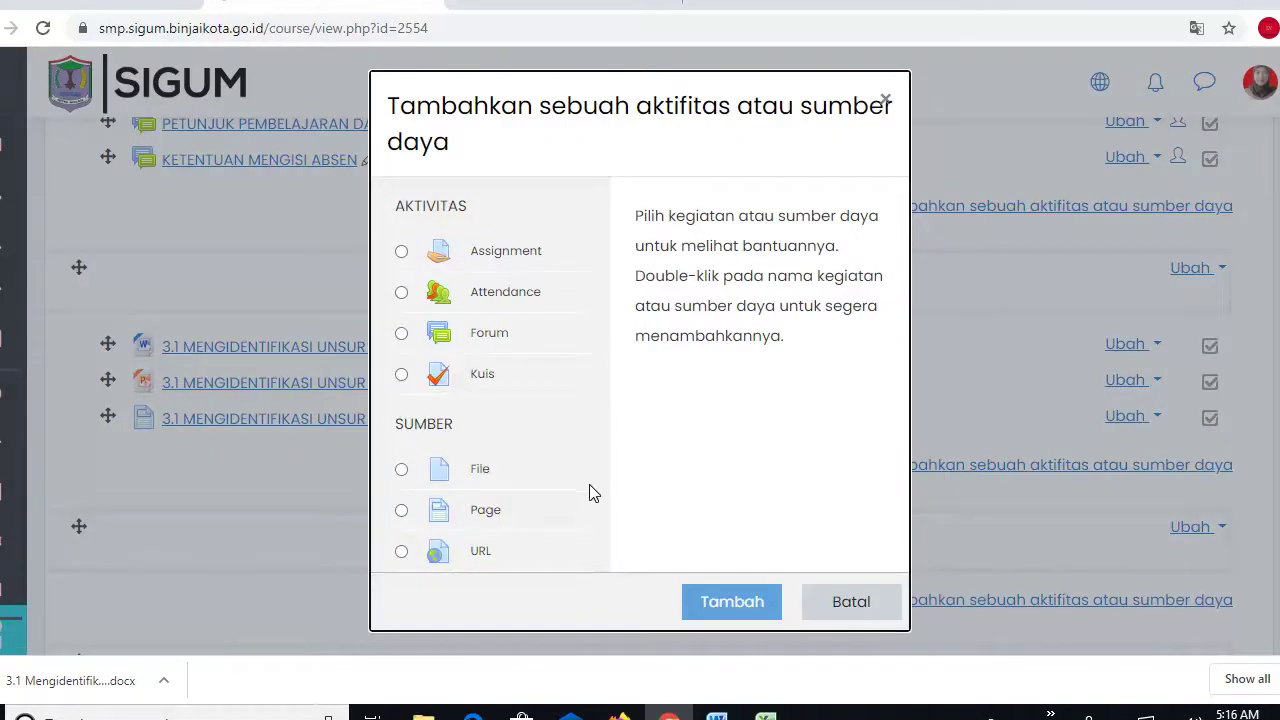
click(400, 554)
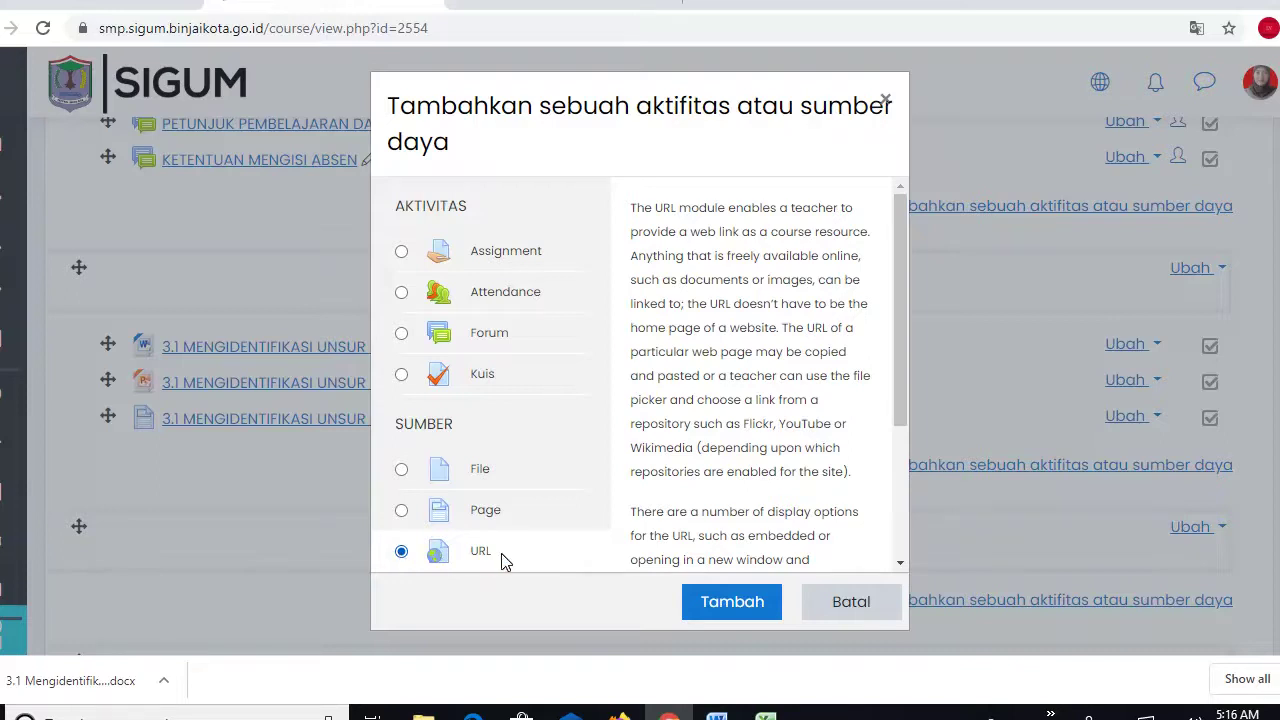
click(724, 605)
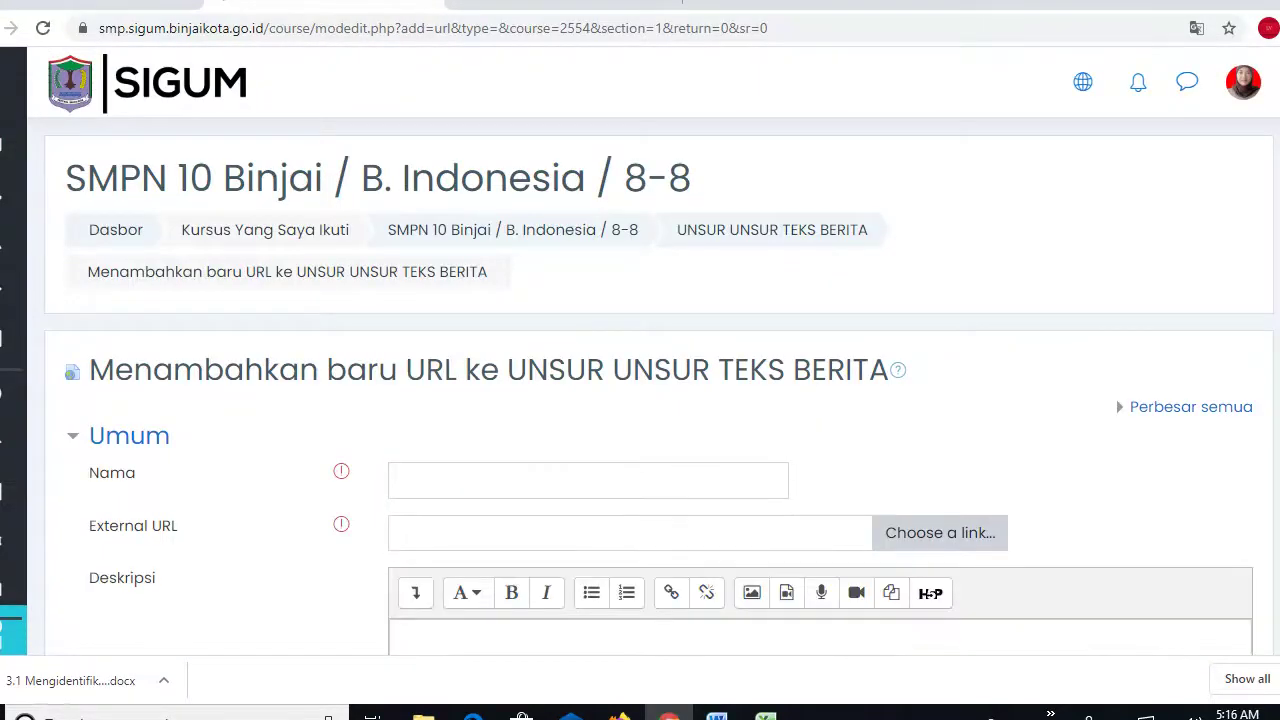
scroll(659, 368, down, 1)
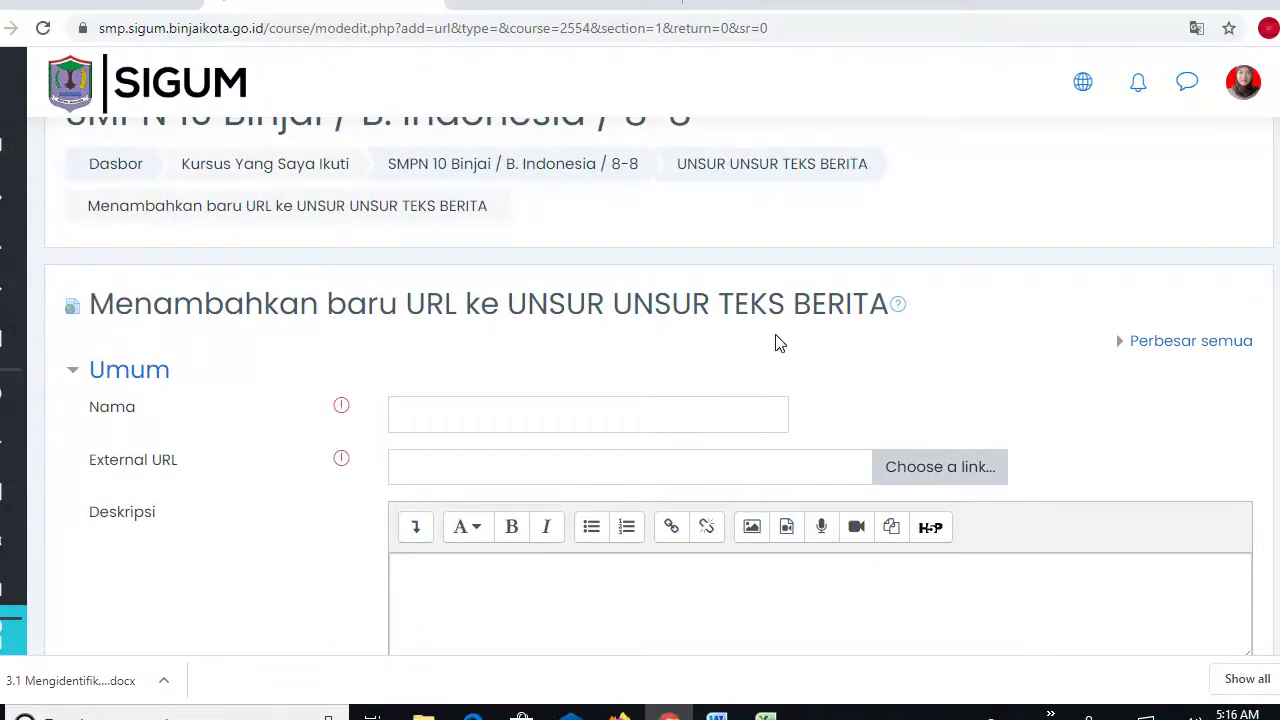
click(420, 413)
key(ctrl+v)
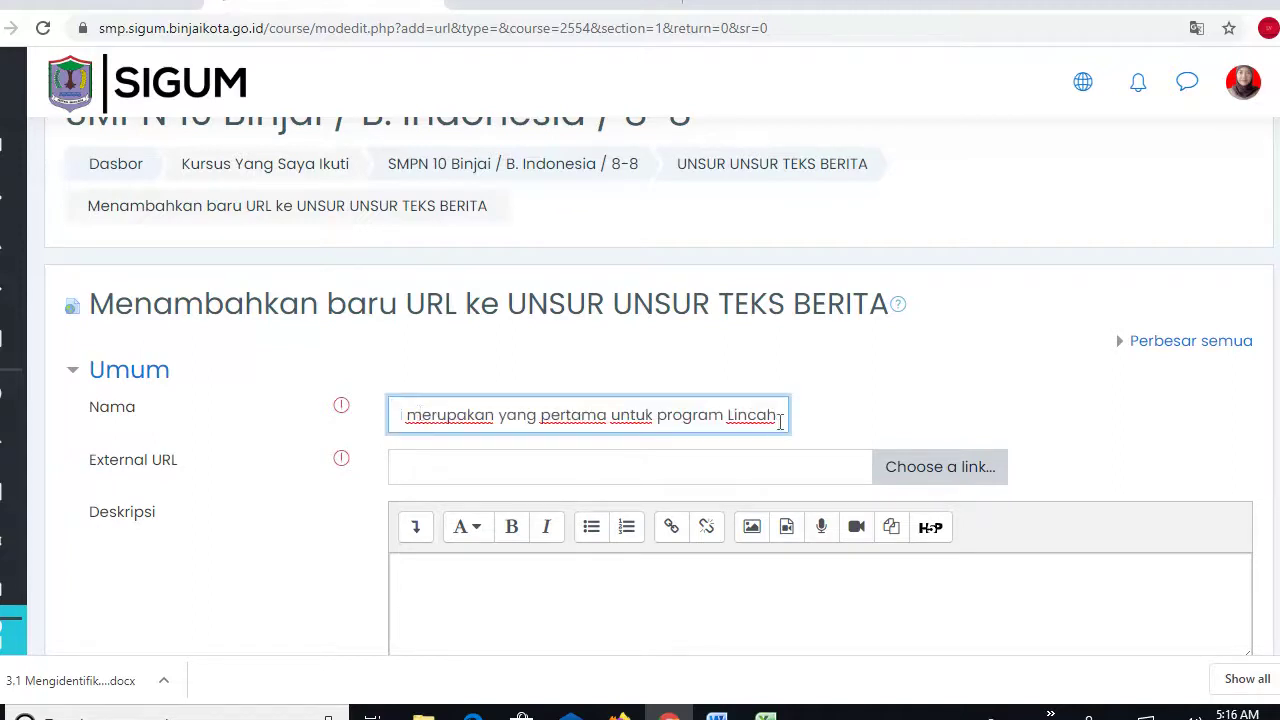
drag(508, 407, 14, 453)
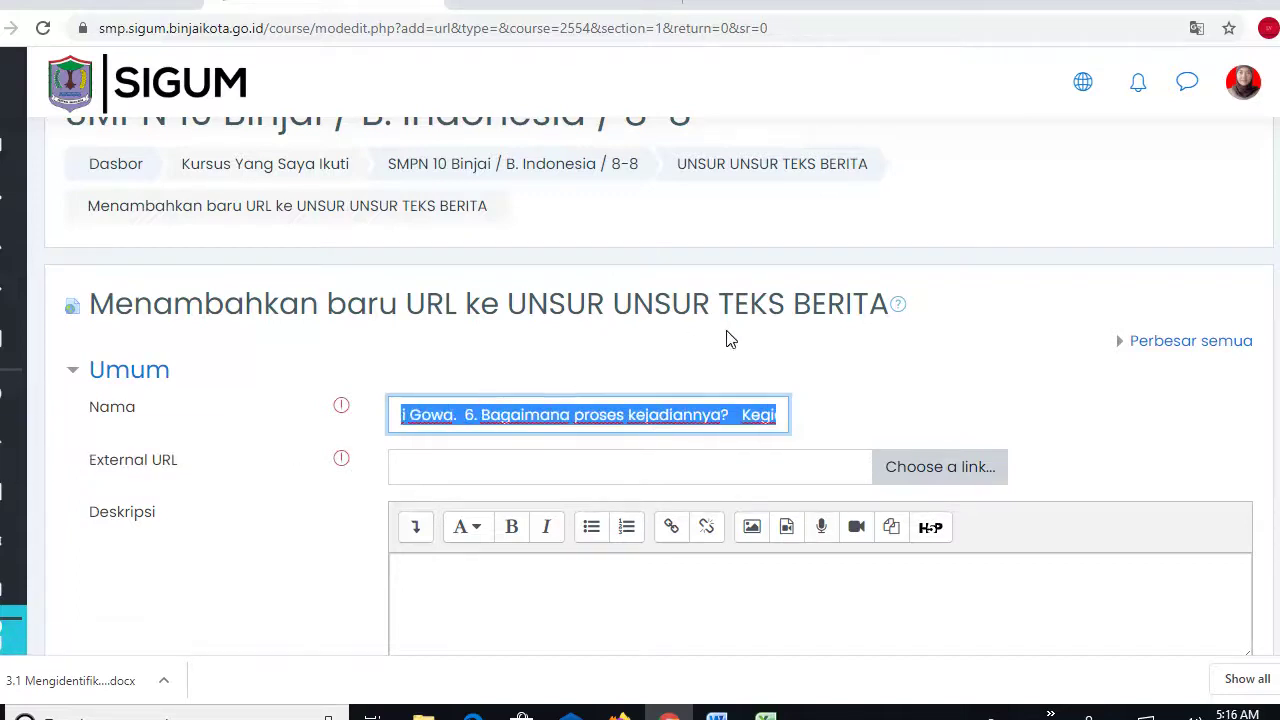
click(568, 177)
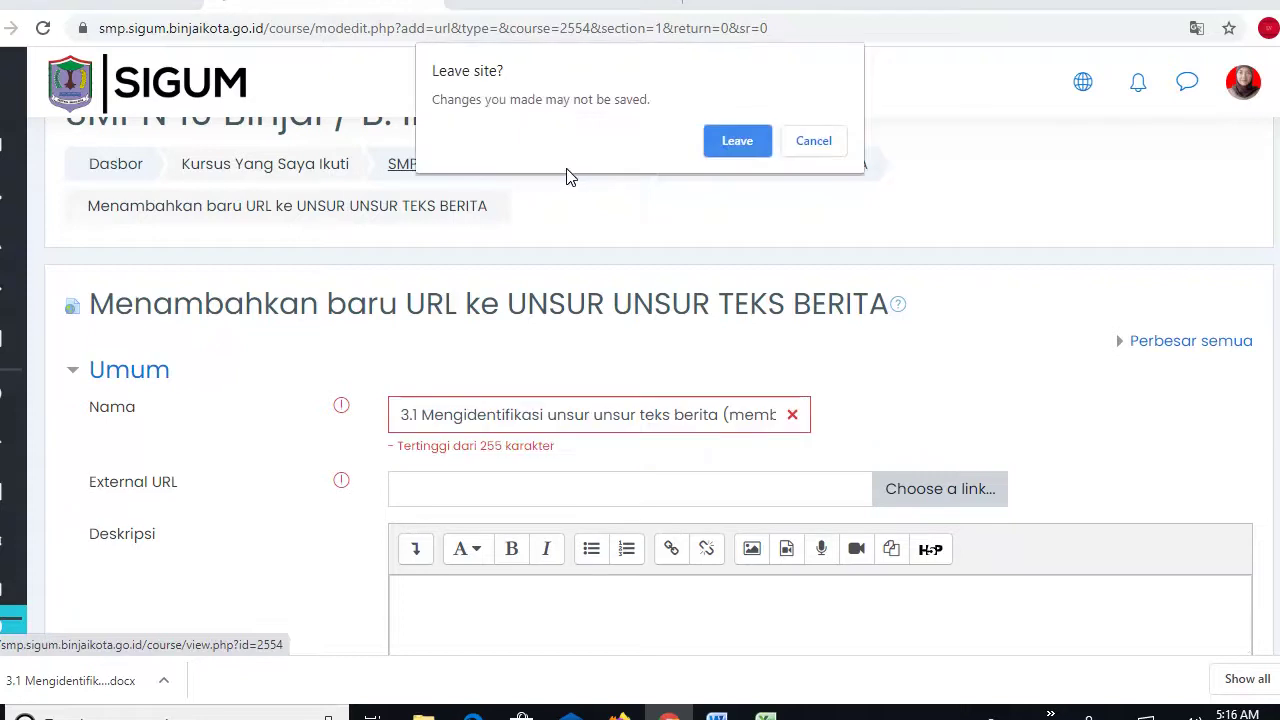
click(736, 140)
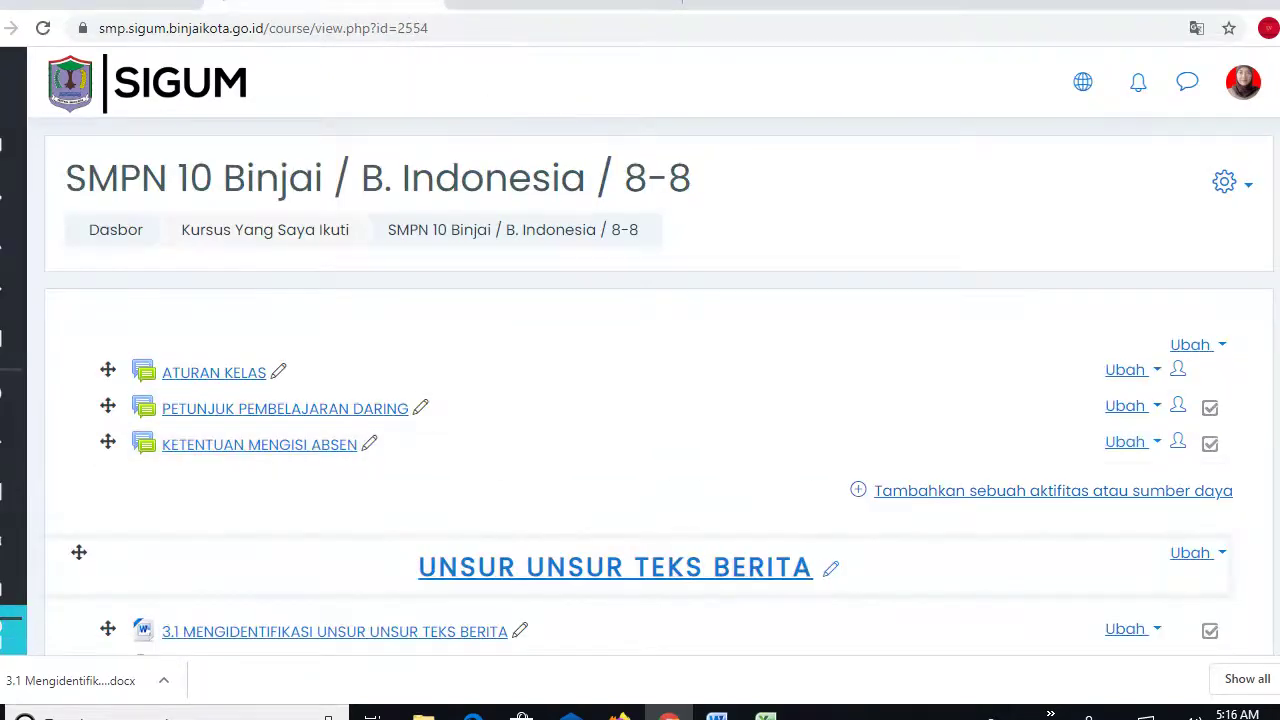
Add a URL resource to the UNSUR UNSUR TEKS BERITA topic.
scroll(640, 400, down, 3)
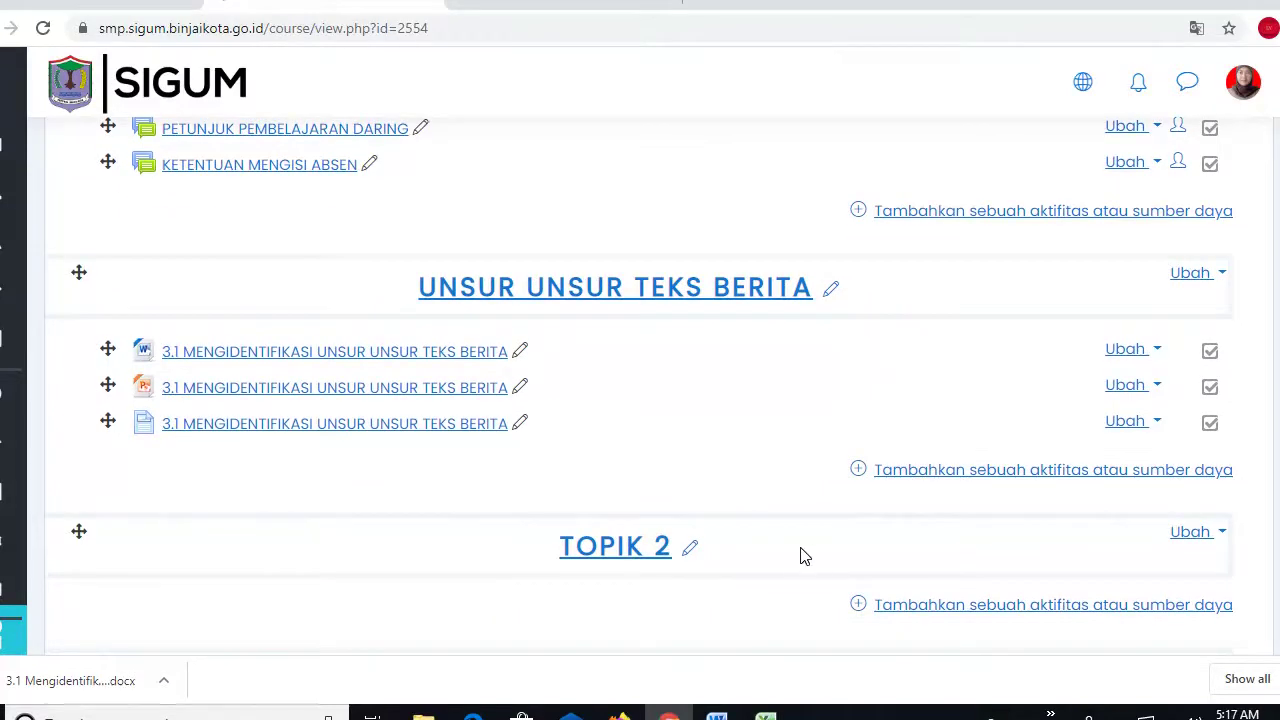
click(945, 472)
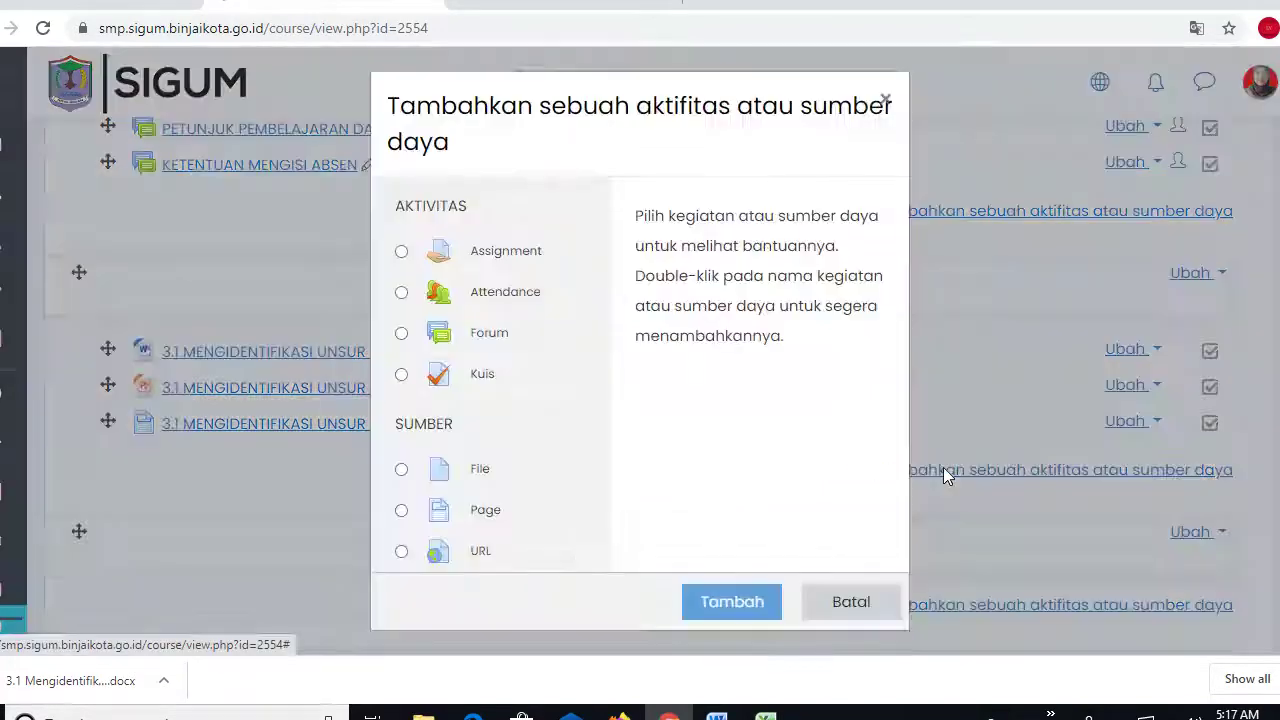
click(401, 551)
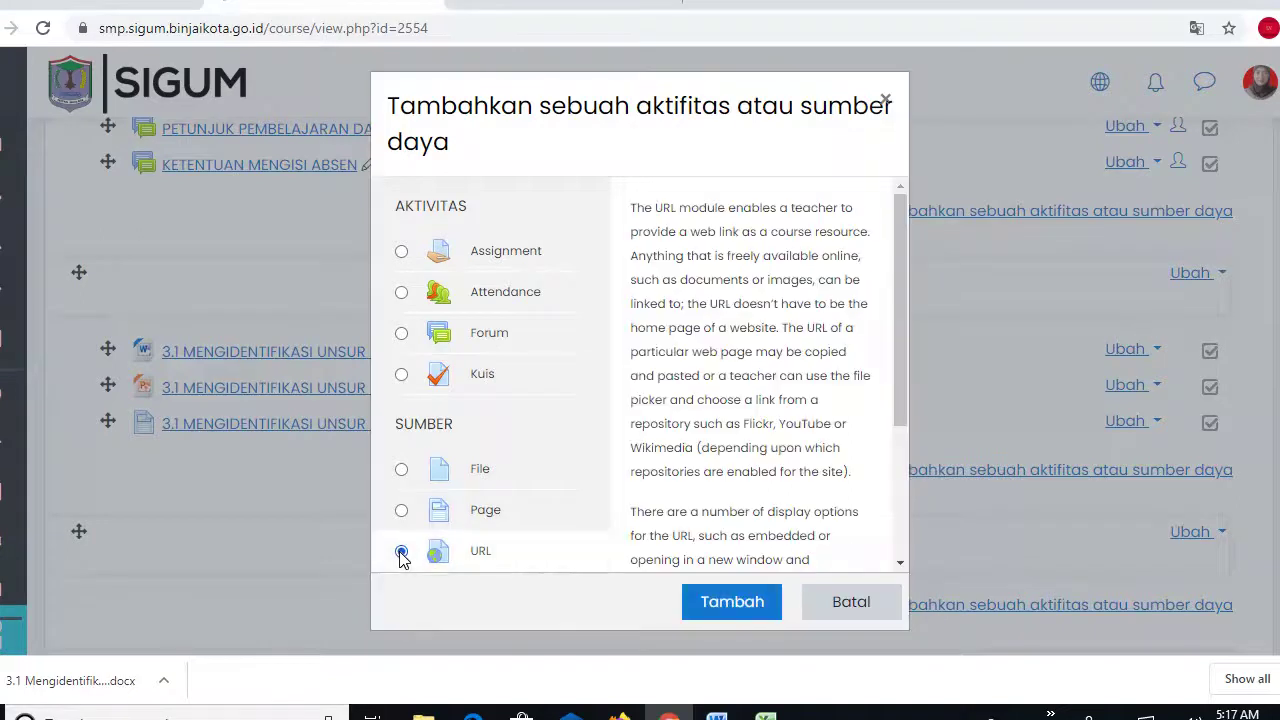
click(730, 603)
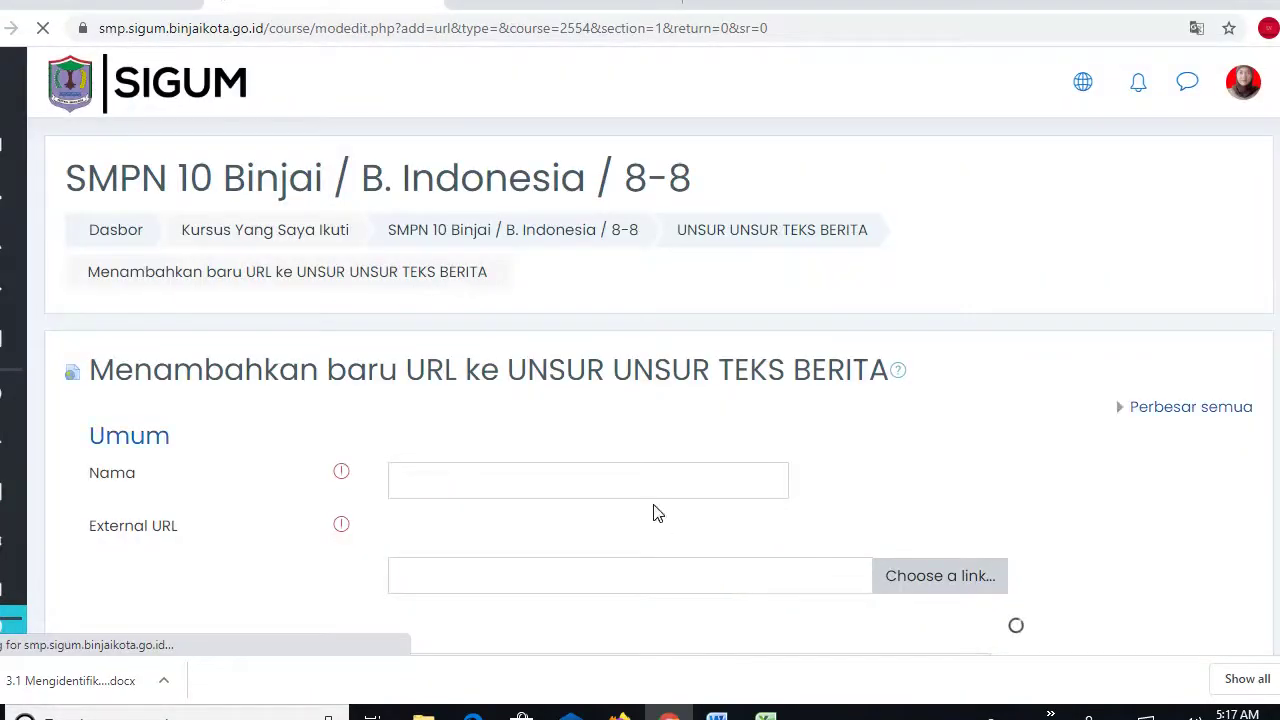
Copy the forum name "MENGIDENTIFIKASI UNSUR UNSUR TEKS BERITA" from the Word outline into the name of the URL resource.
click(441, 495)
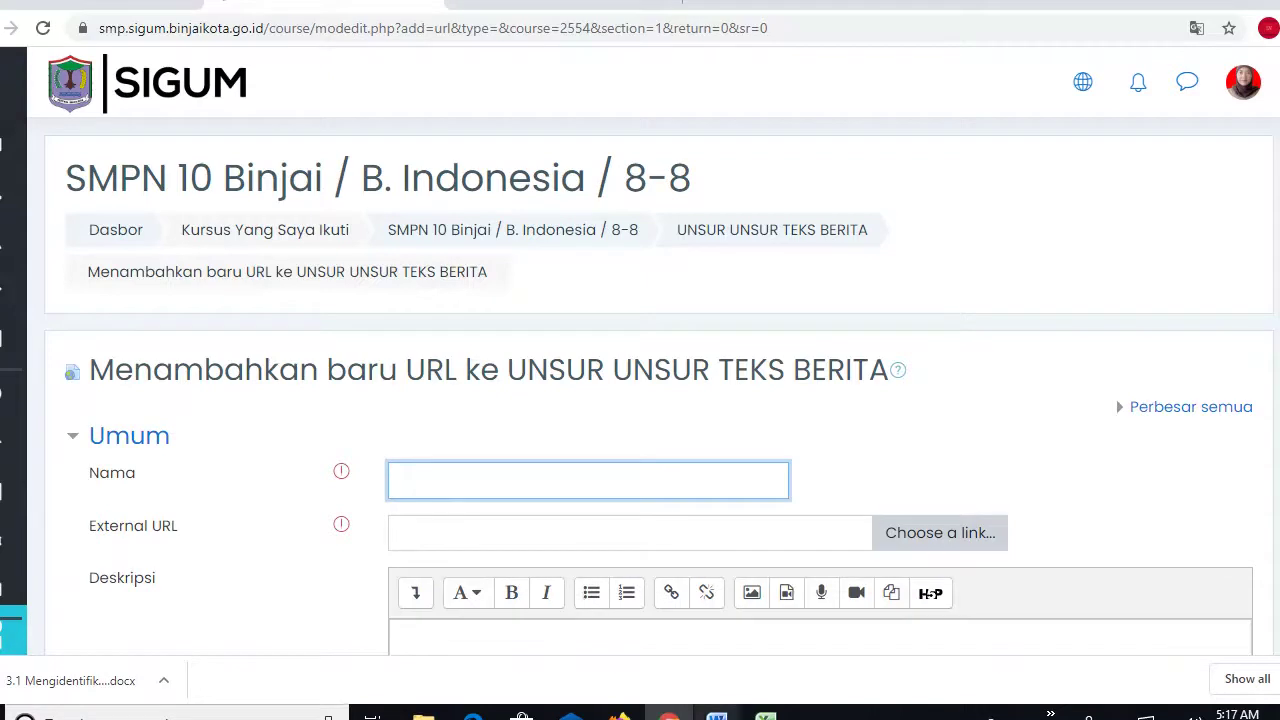
click(716, 714)
click(587, 657)
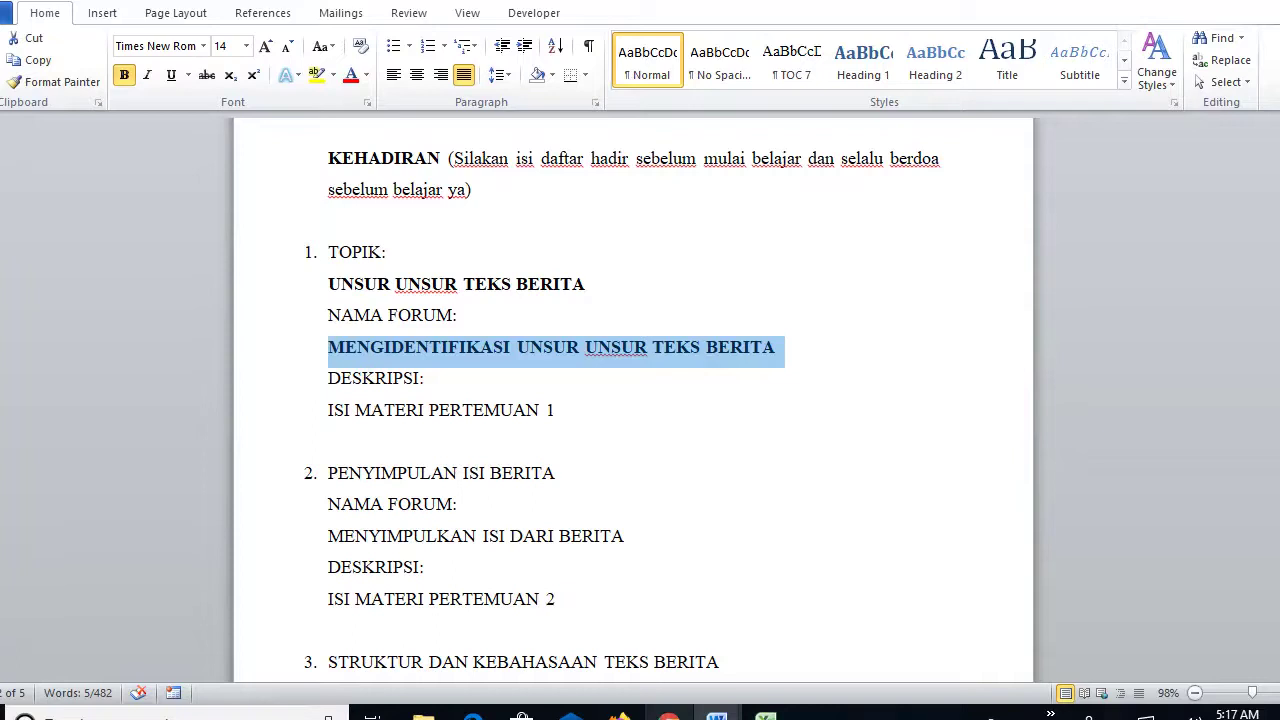
click(669, 714)
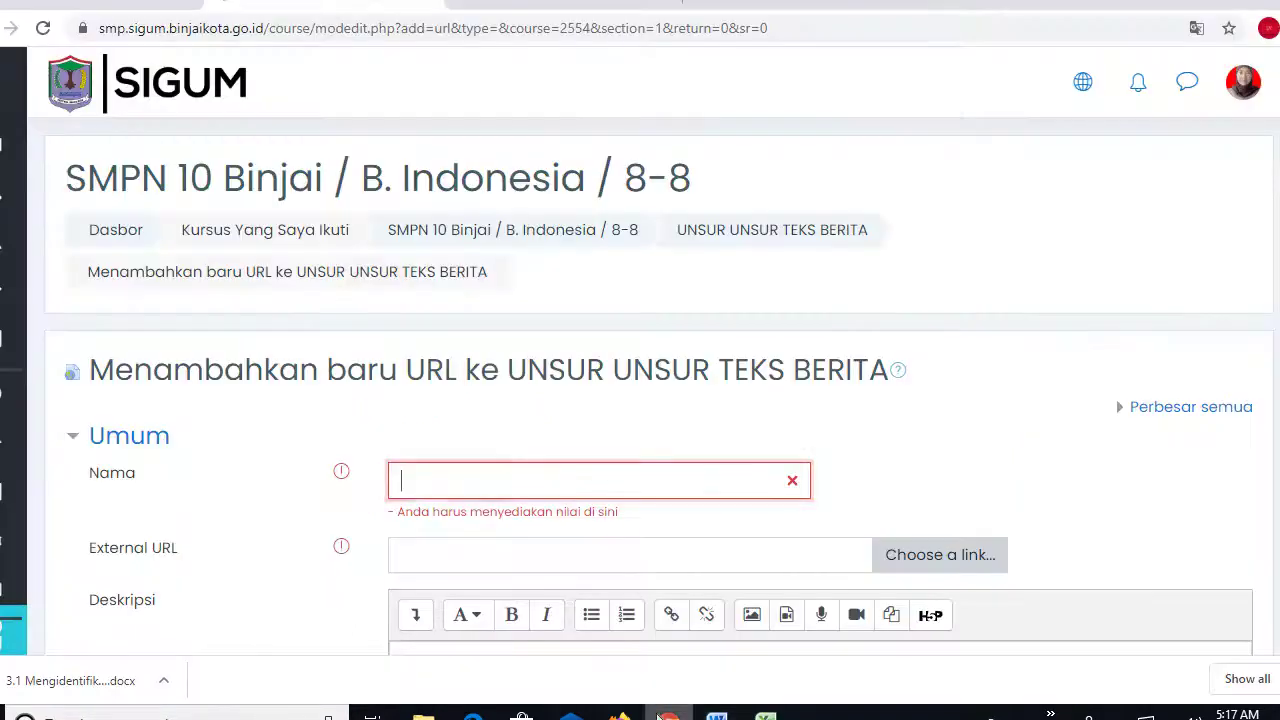
click(402, 484)
text(MENGIDENTIFIKASI UNSUR UNSUR TEKS BERITA)
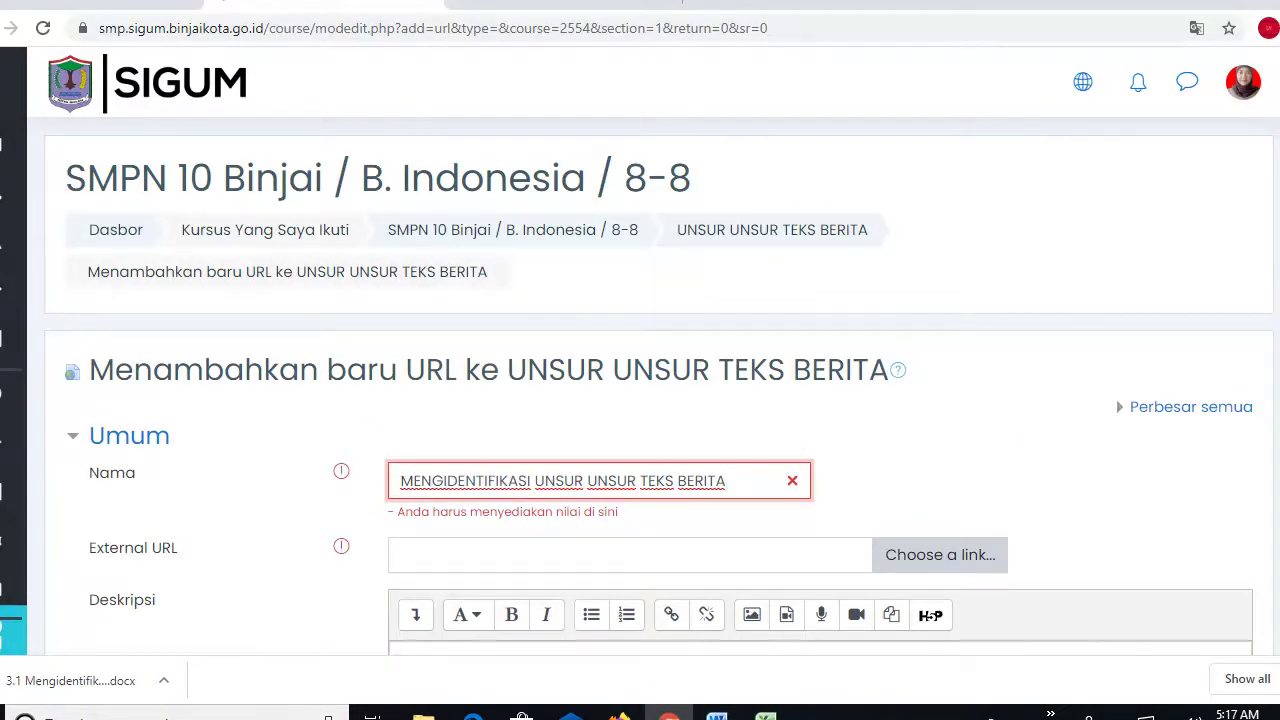
On YouTube, open the video "Materi Teks Berita (GANDOK KREATIF), Mapel Bahasa Indonesia Kelas 8" from the search results and pause it.
scroll(640, 400, down, 3)
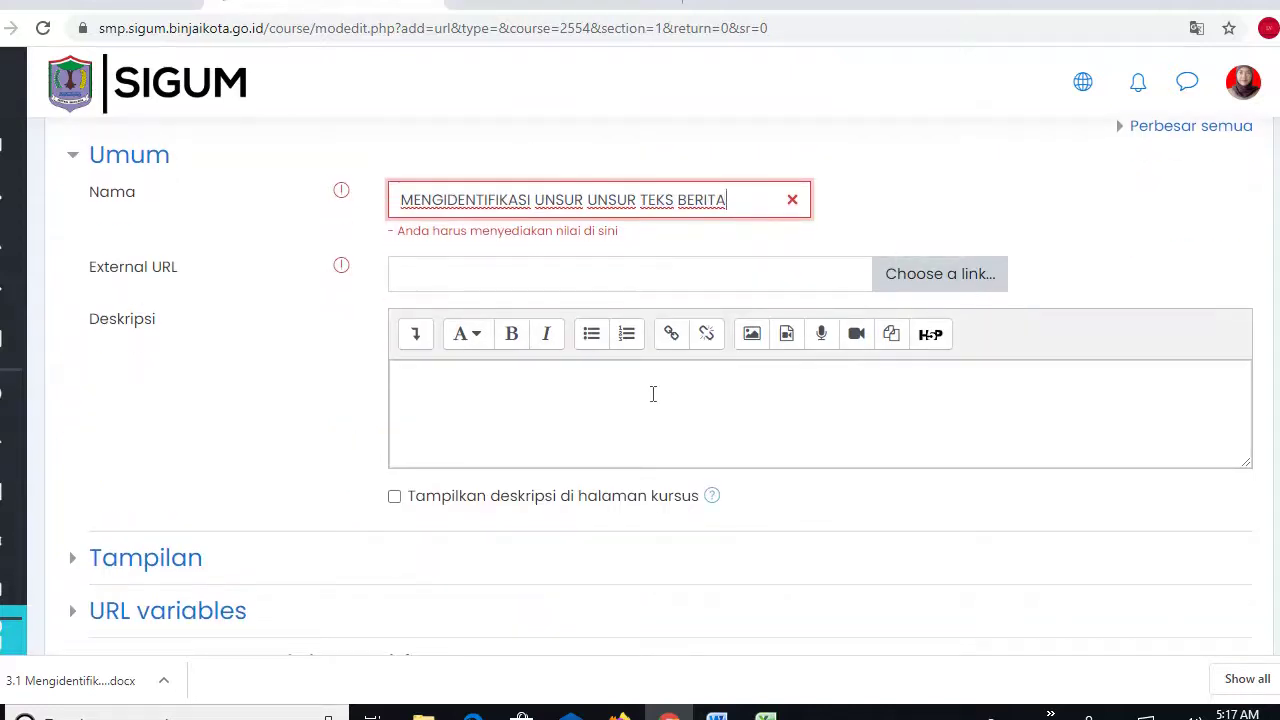
click(425, 280)
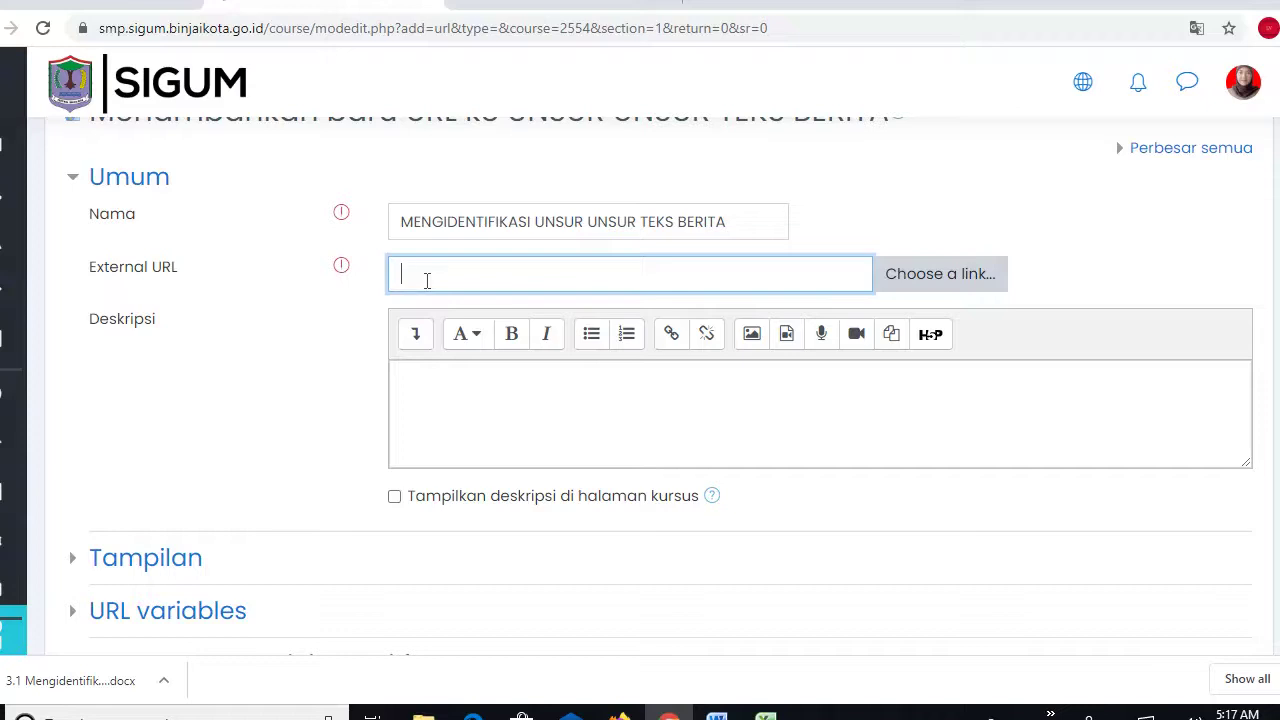
key(ctrl+Tab)
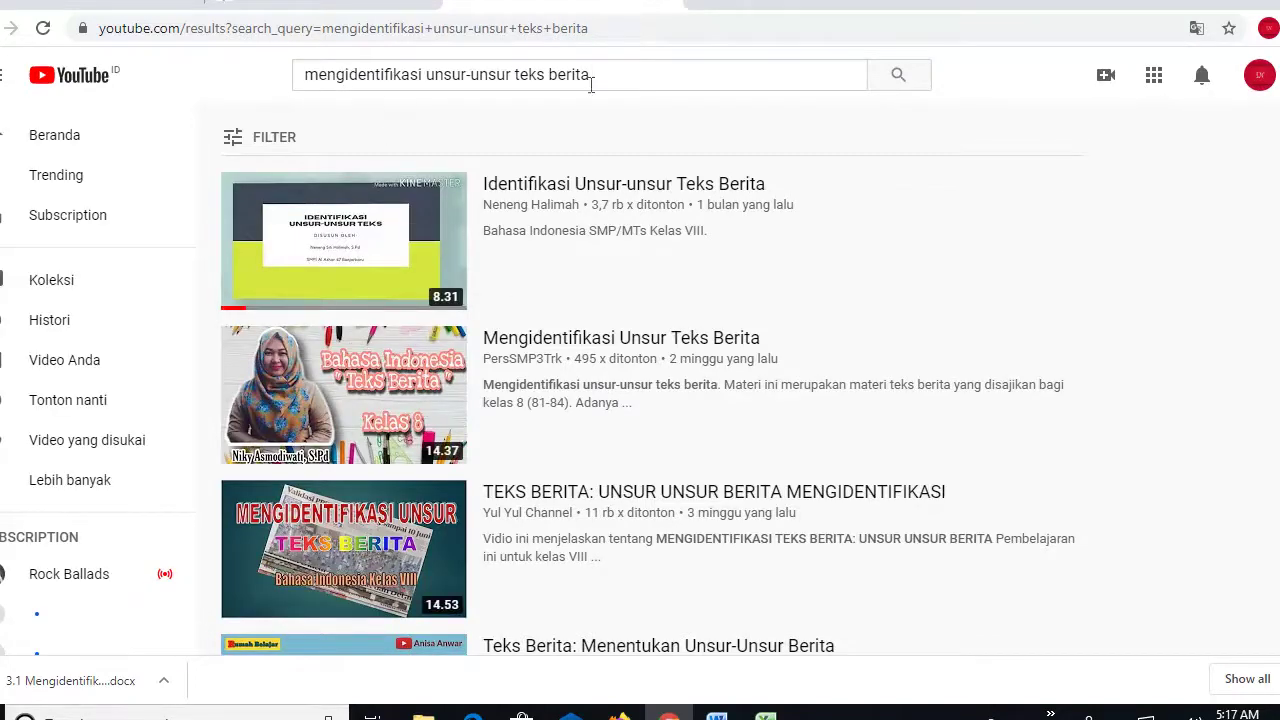
mouse_move(494, 589)
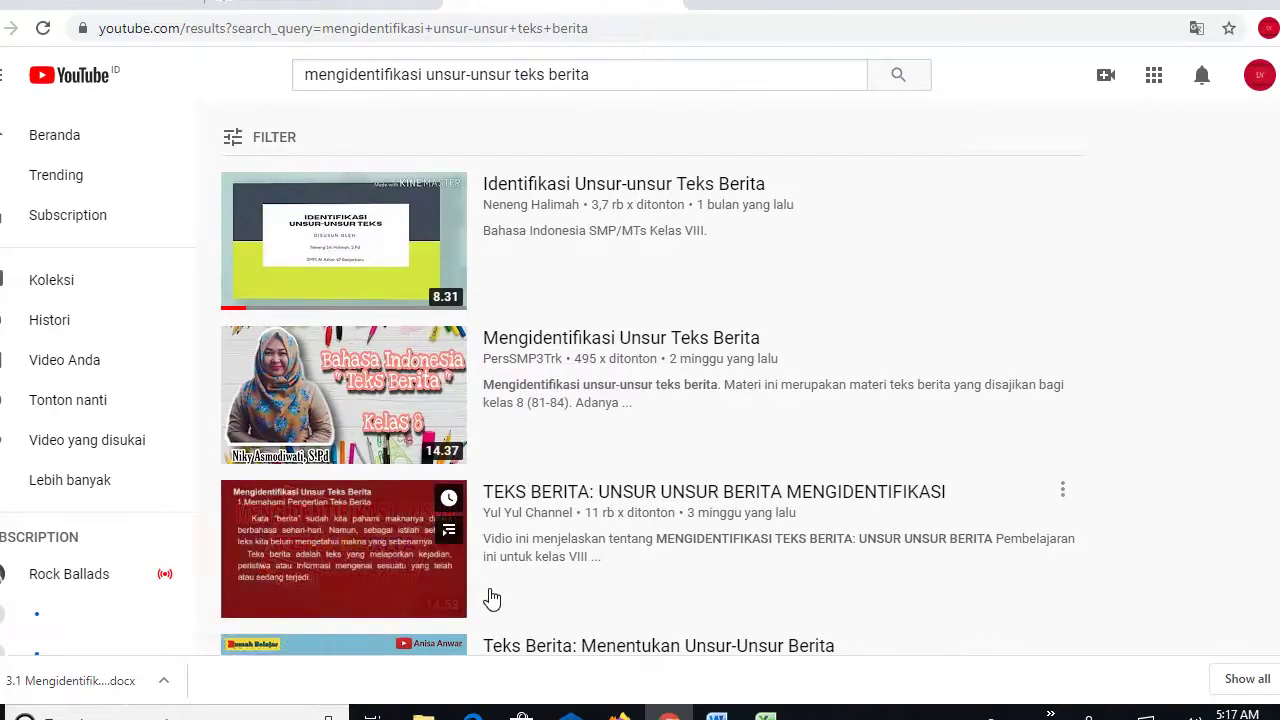
scroll(651, 380, down, 3)
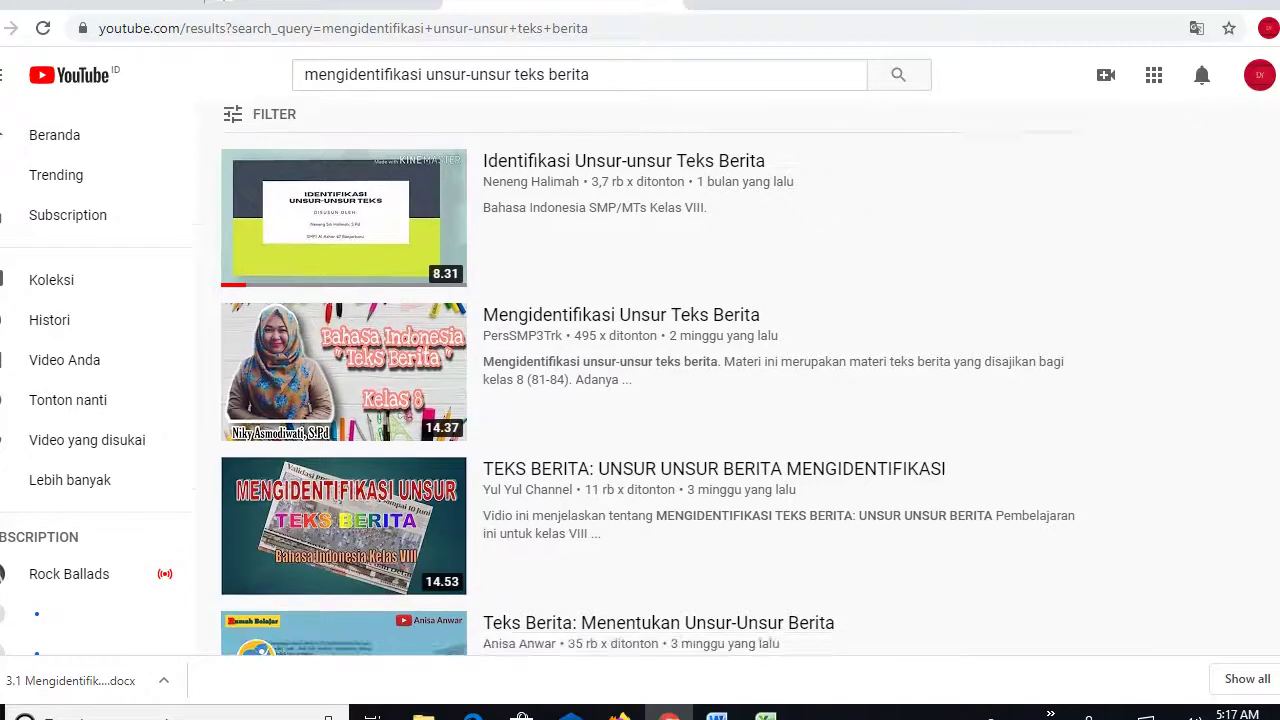
scroll(648, 380, up, 3)
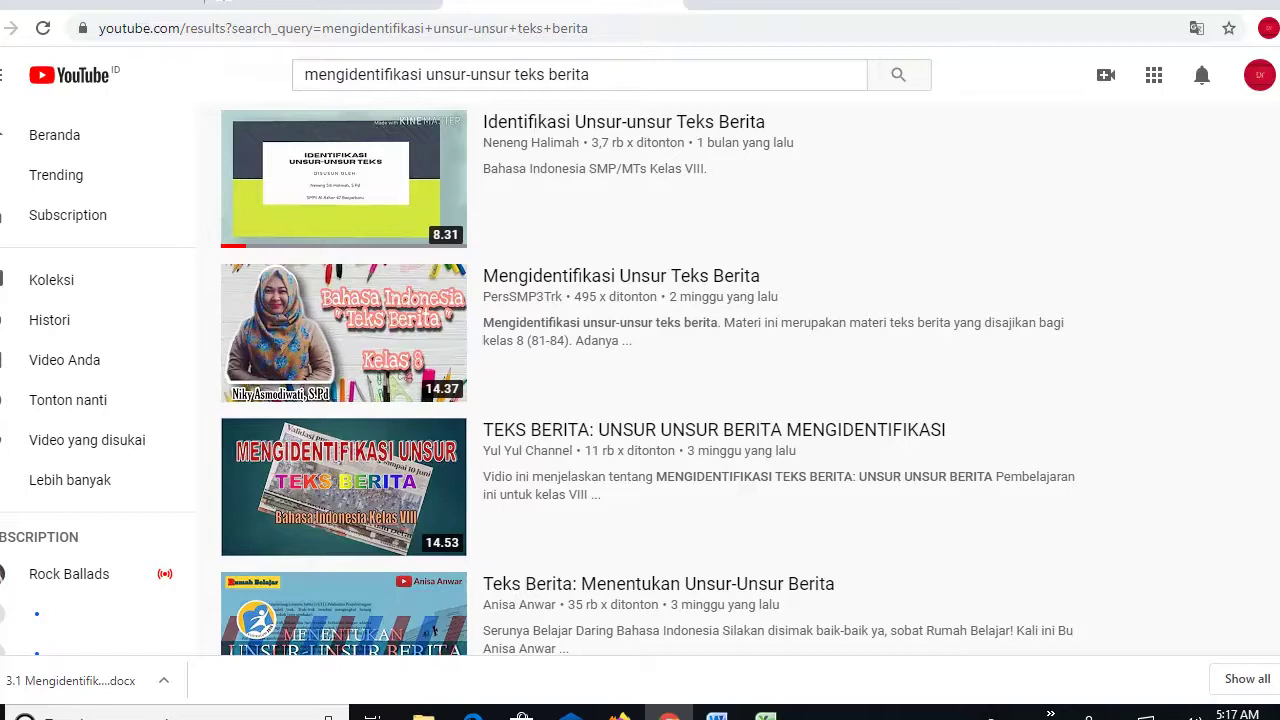
scroll(648, 380, up, 1)
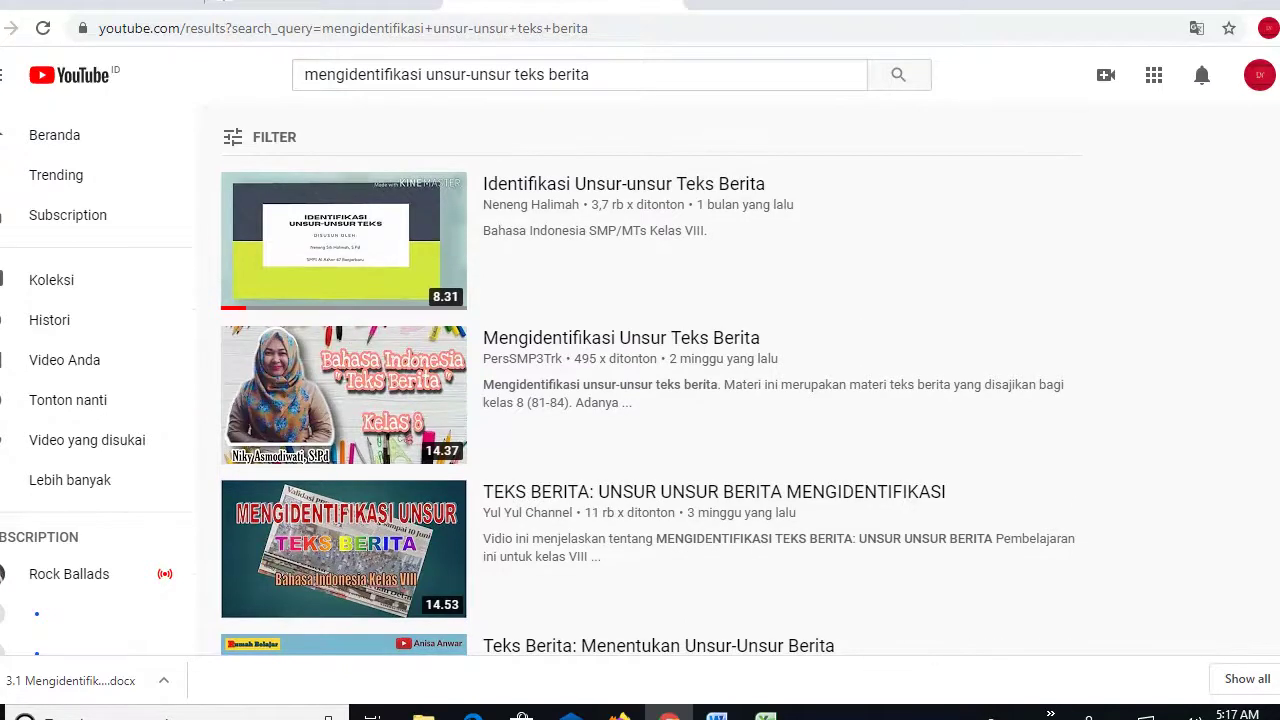
scroll(648, 380, down, 7)
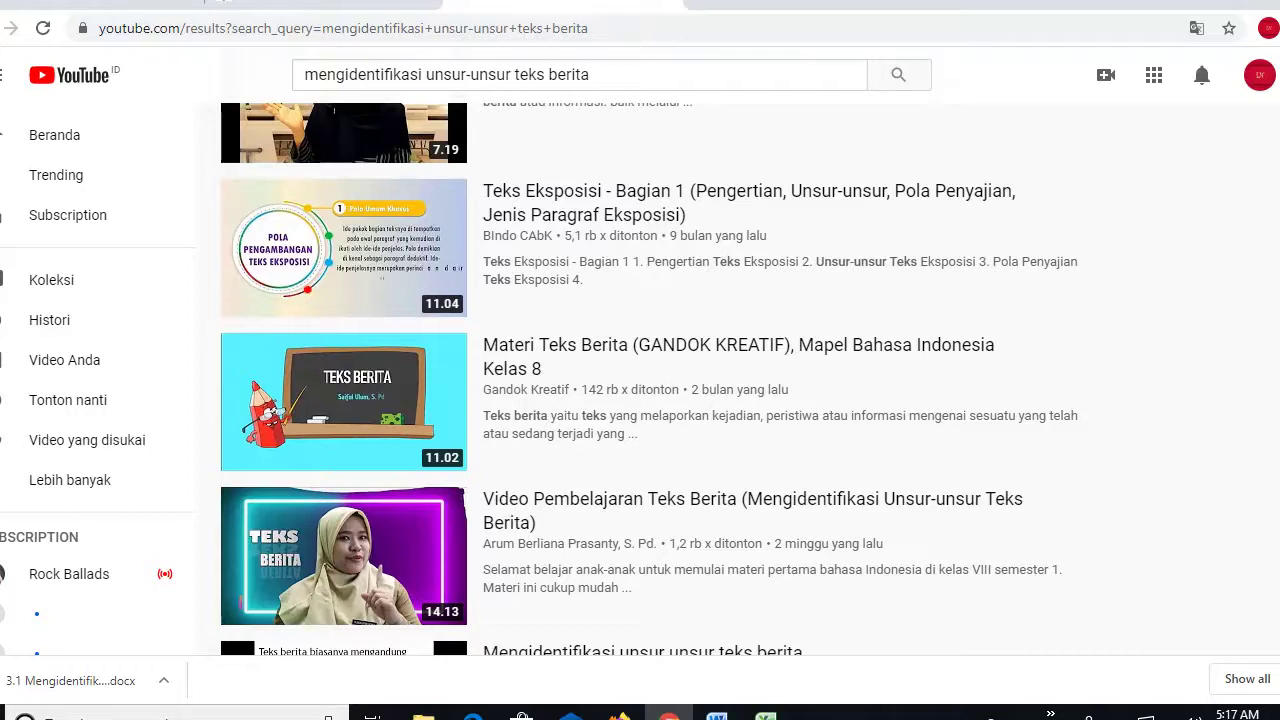
scroll(648, 380, down, 4)
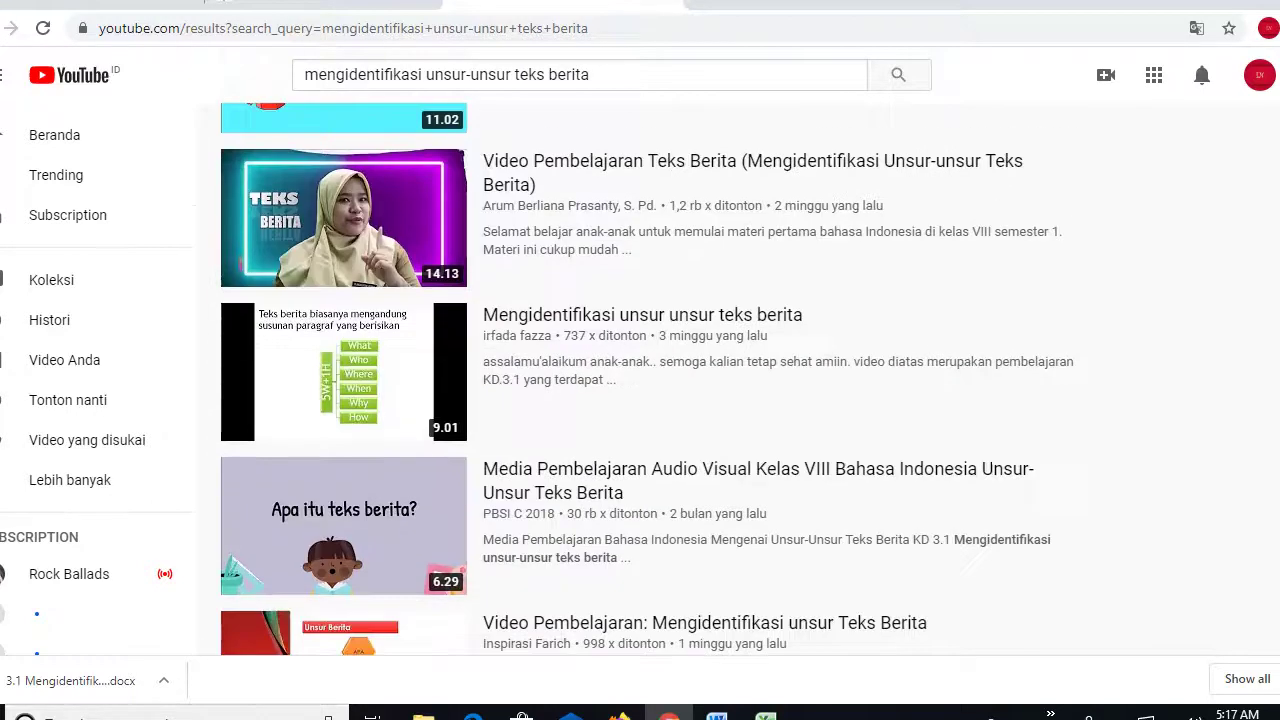
scroll(648, 380, up, 5)
scroll(648, 380, down, 1)
mouse_move(640, 416)
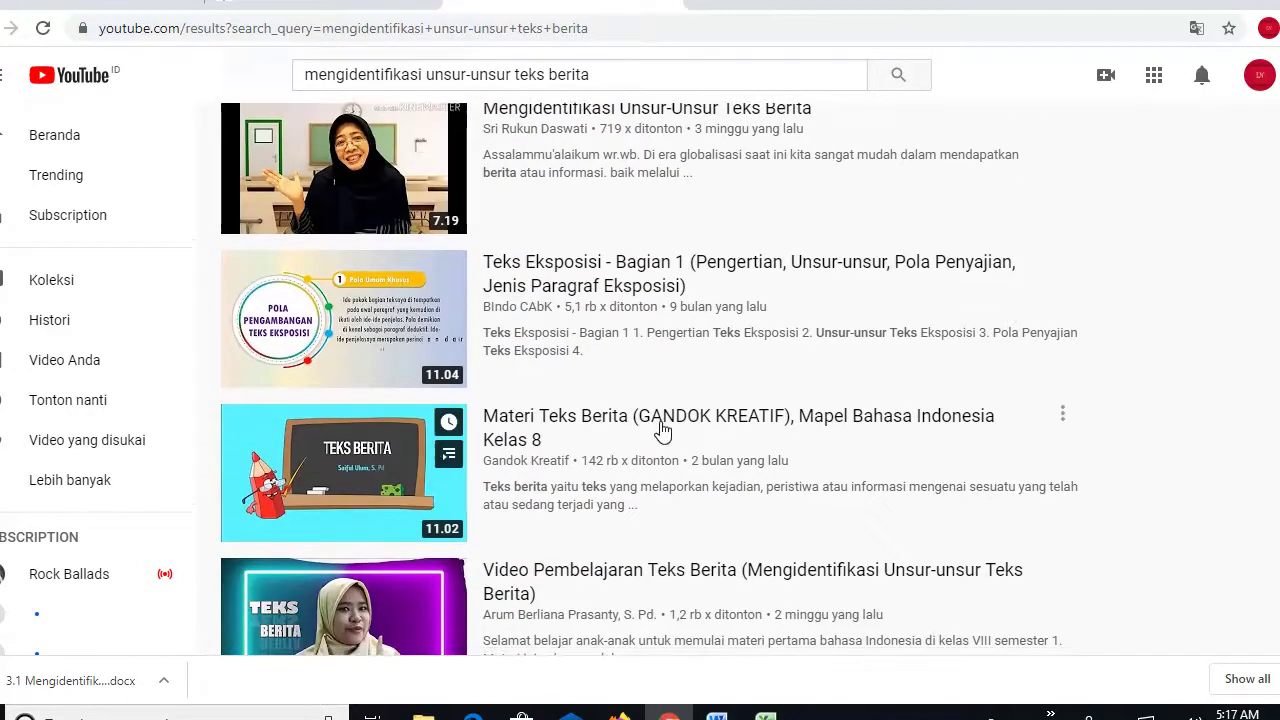
click(552, 425)
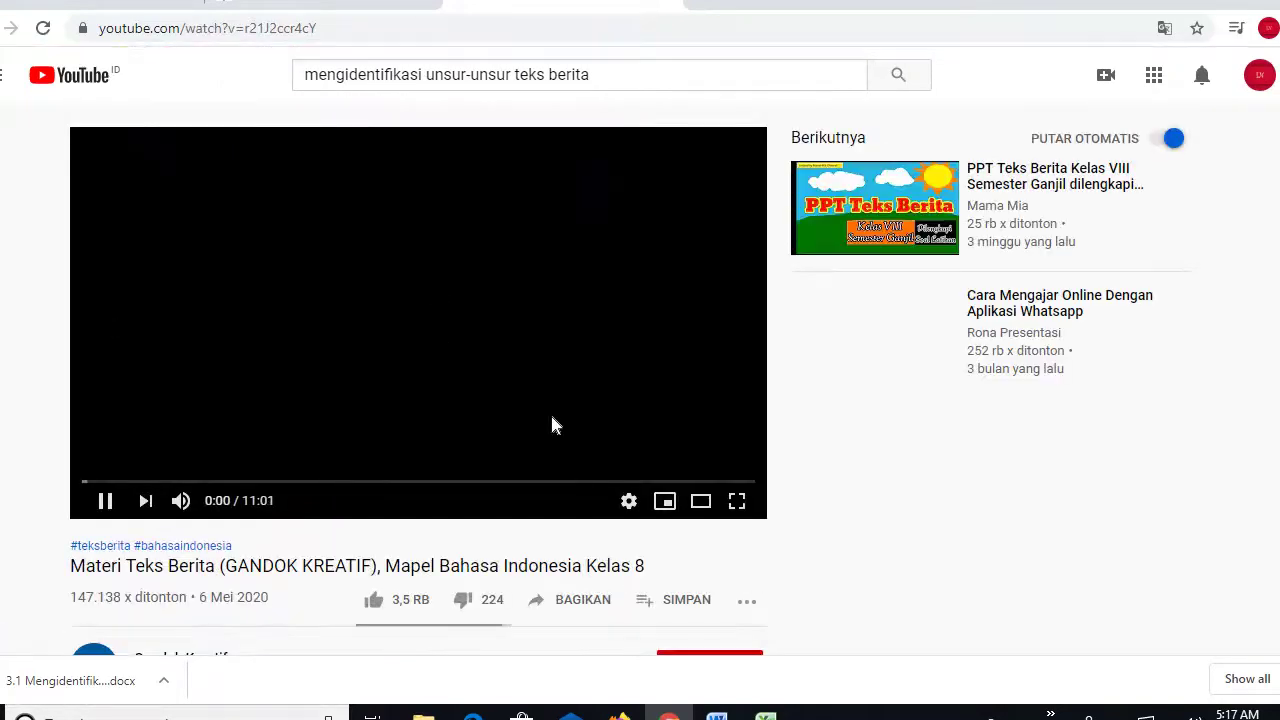
click(105, 503)
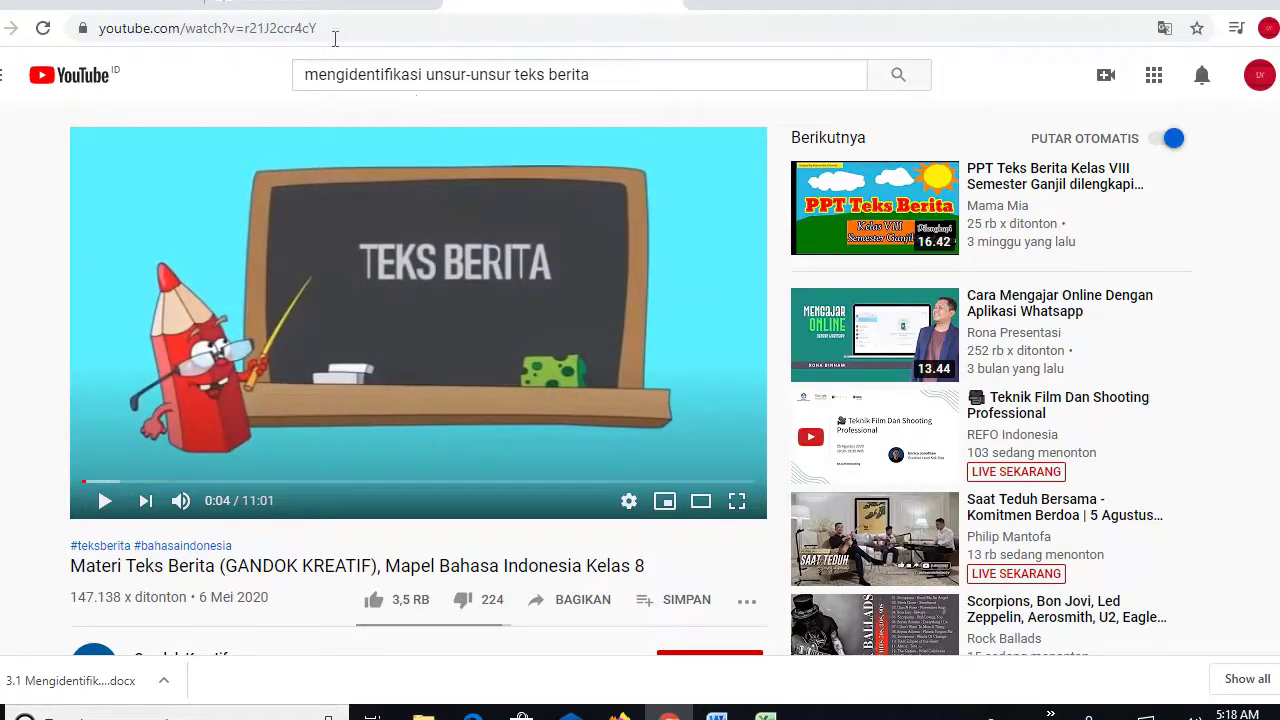
drag(333, 28, 80, 35)
key(ctrl+c)
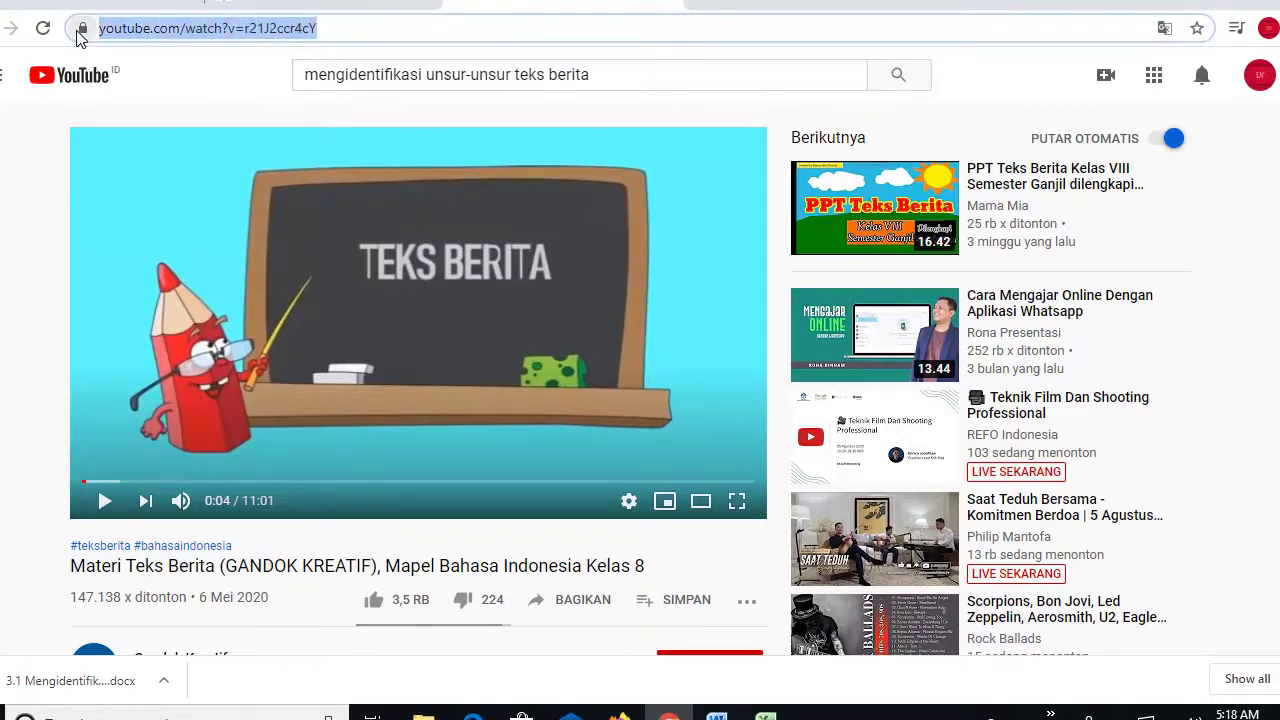
click(330, 10)
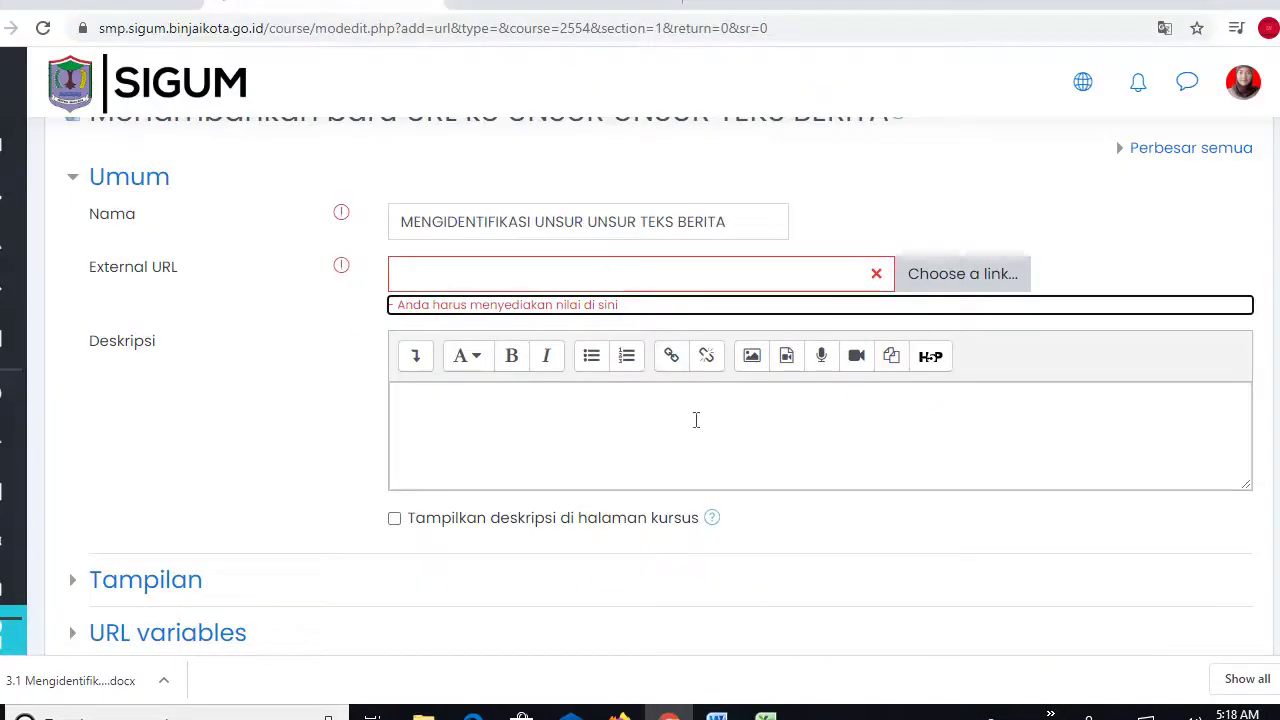
click(432, 280)
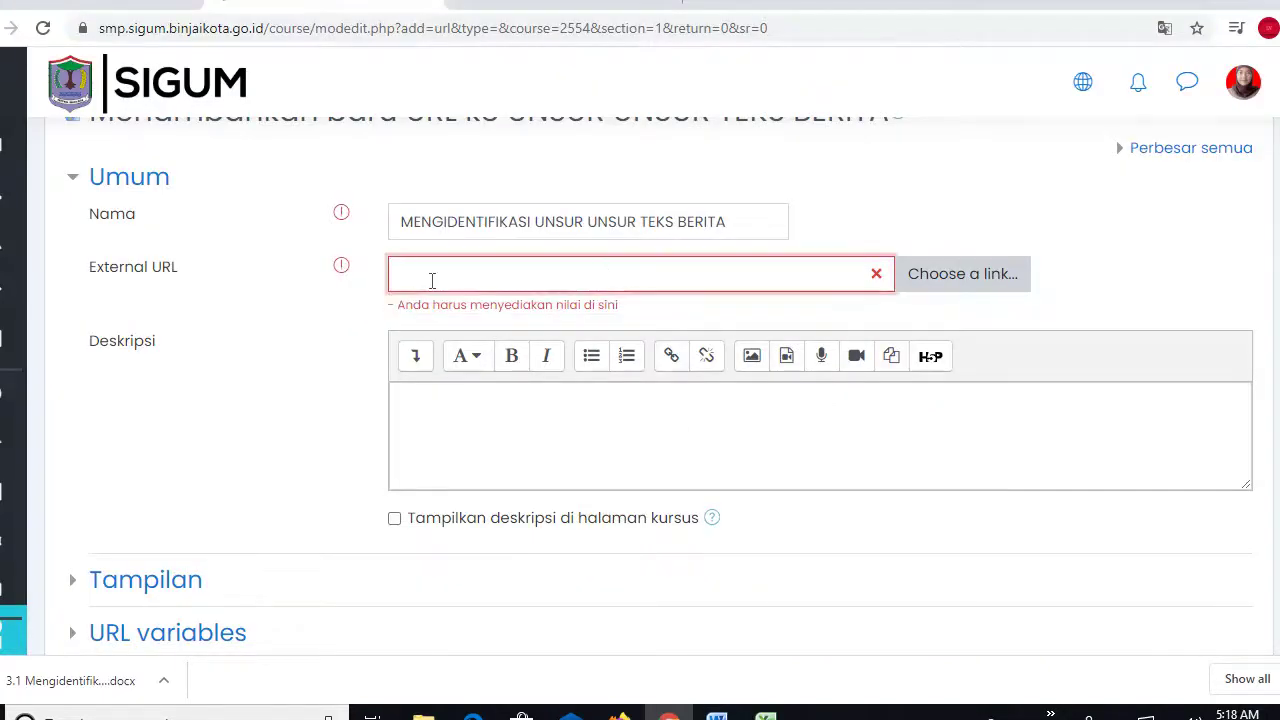
key(ctrl+v)
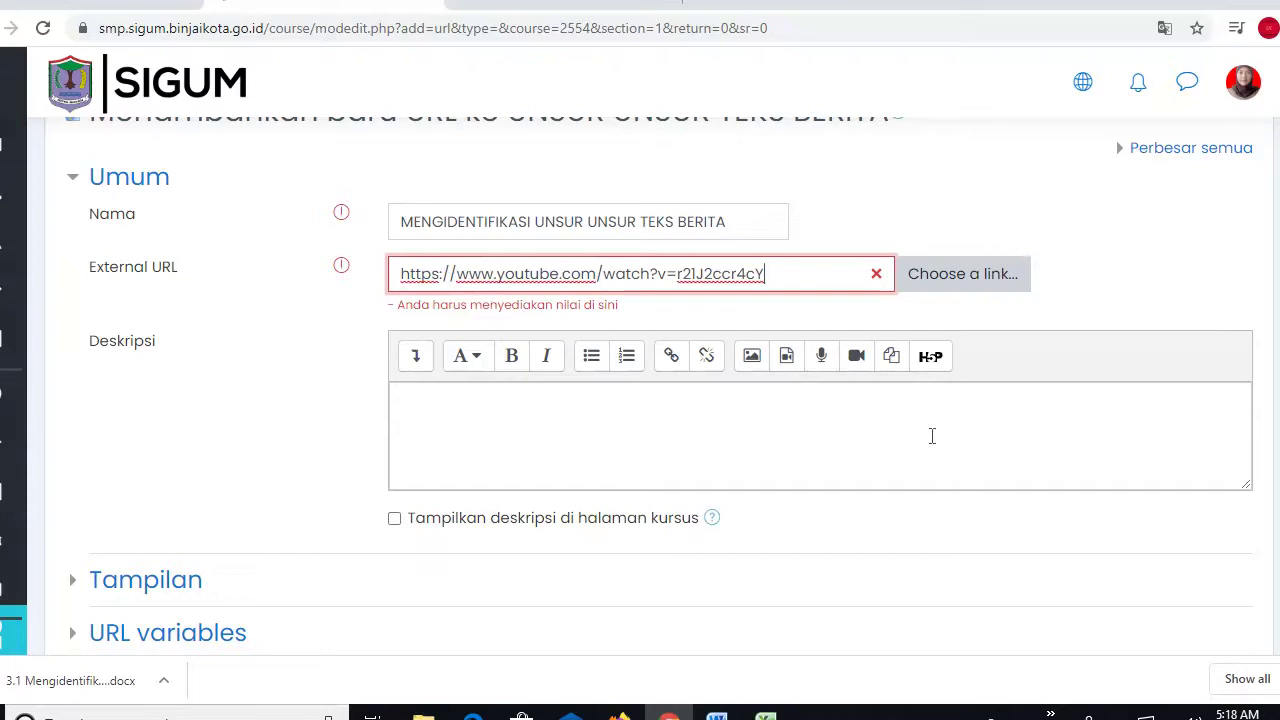
click(1145, 281)
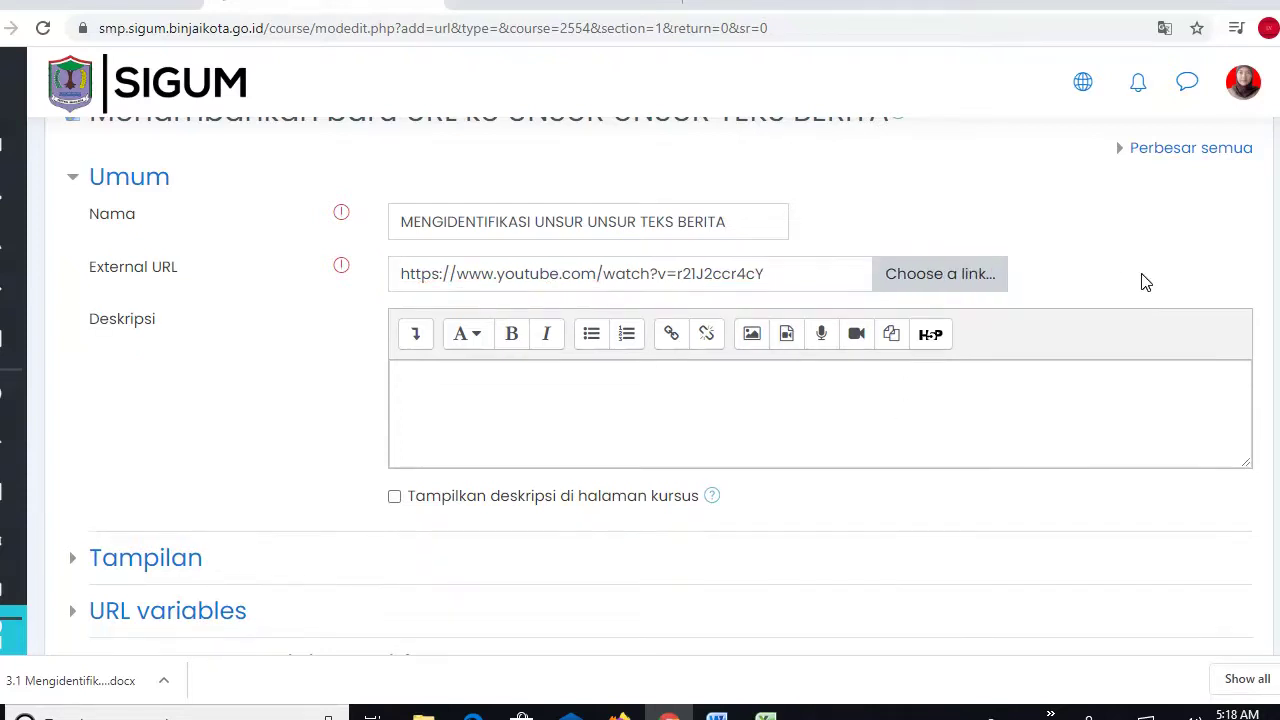
Save and display the URL resource, and return to the B. Indonesia 8-8 course page.
scroll(650, 386, down, 5)
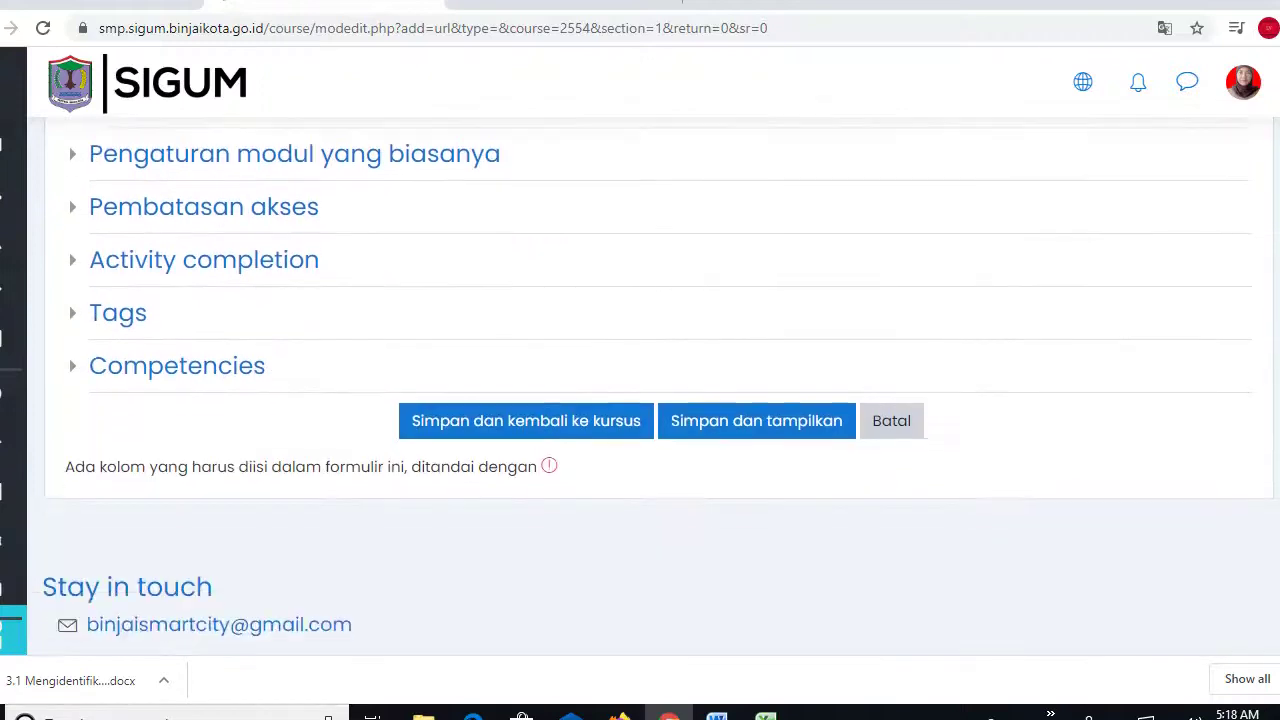
click(737, 426)
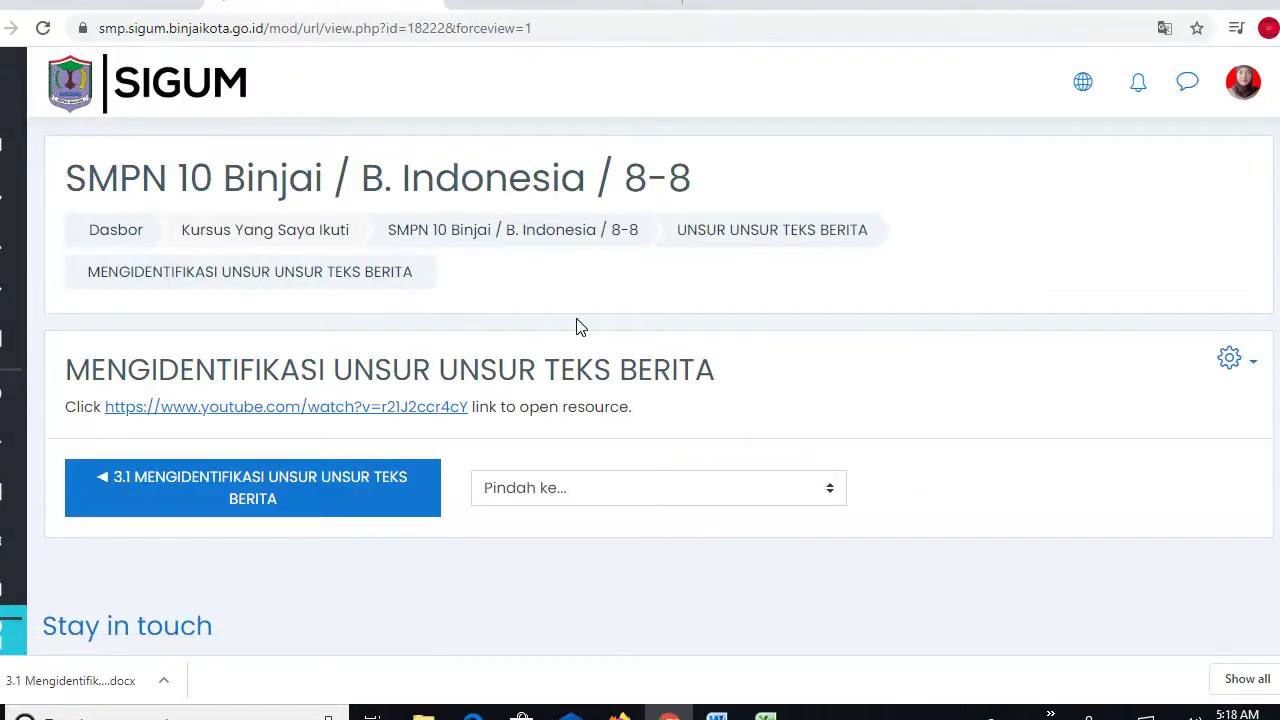
click(492, 241)
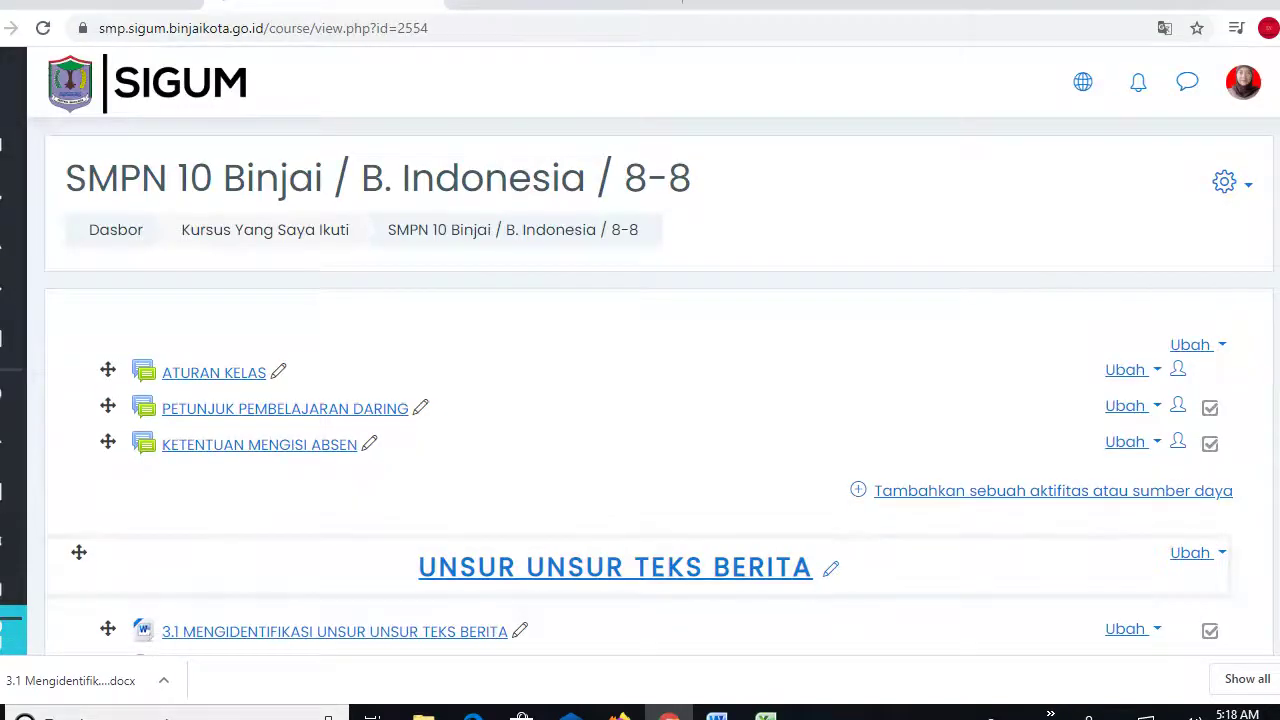
Check the PowerPoint and Page resources of the UNSUR UNSUR TEKS BERITA topic by opening both, and return to the course page.
scroll(560, 500, down, 3)
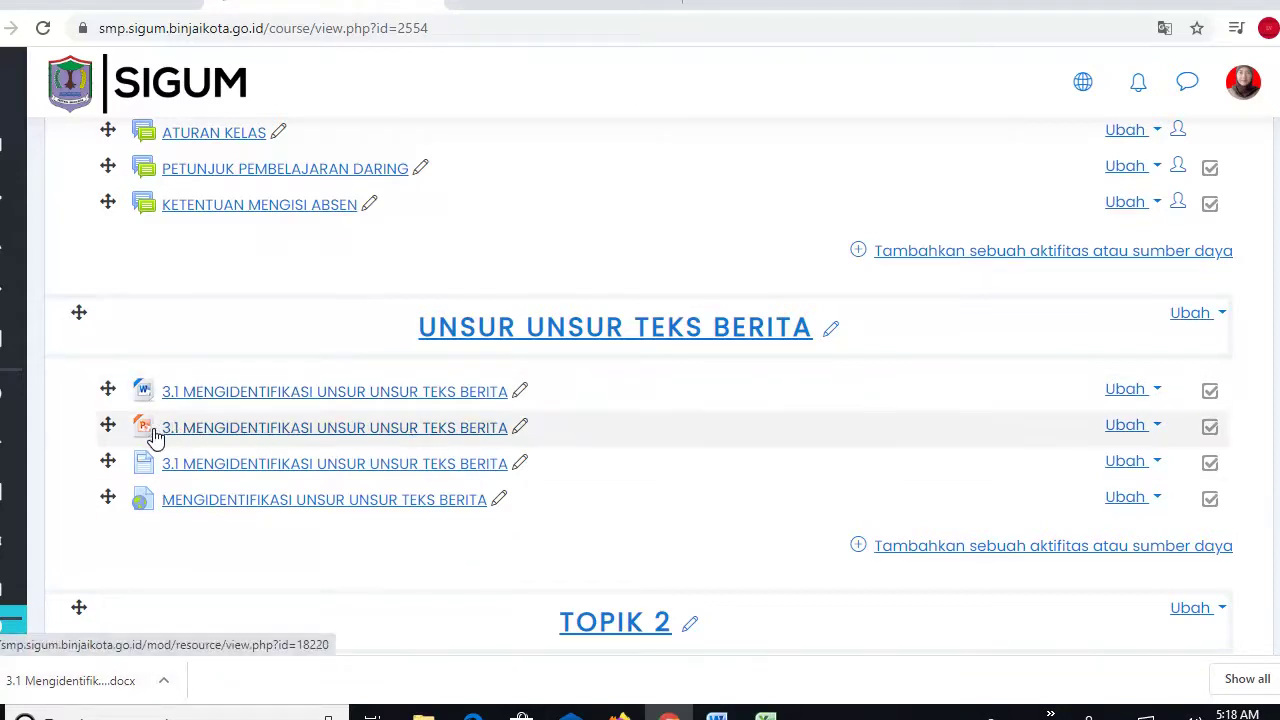
click(313, 432)
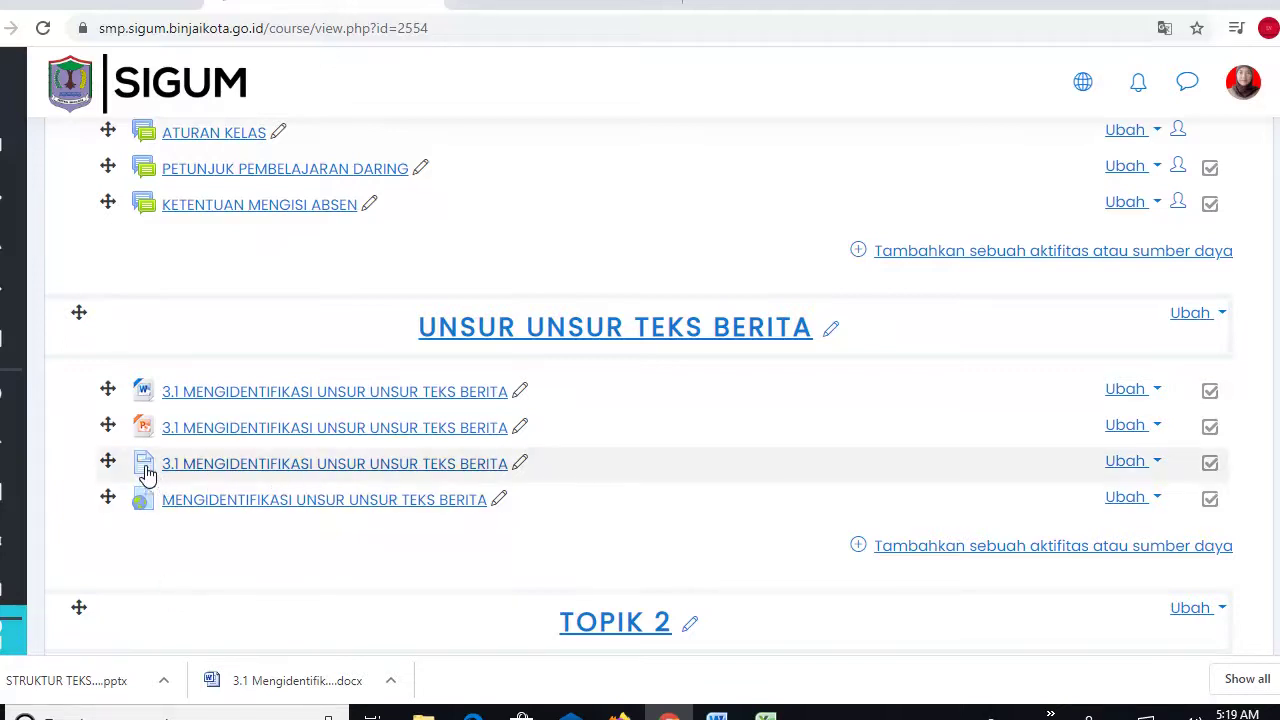
click(288, 468)
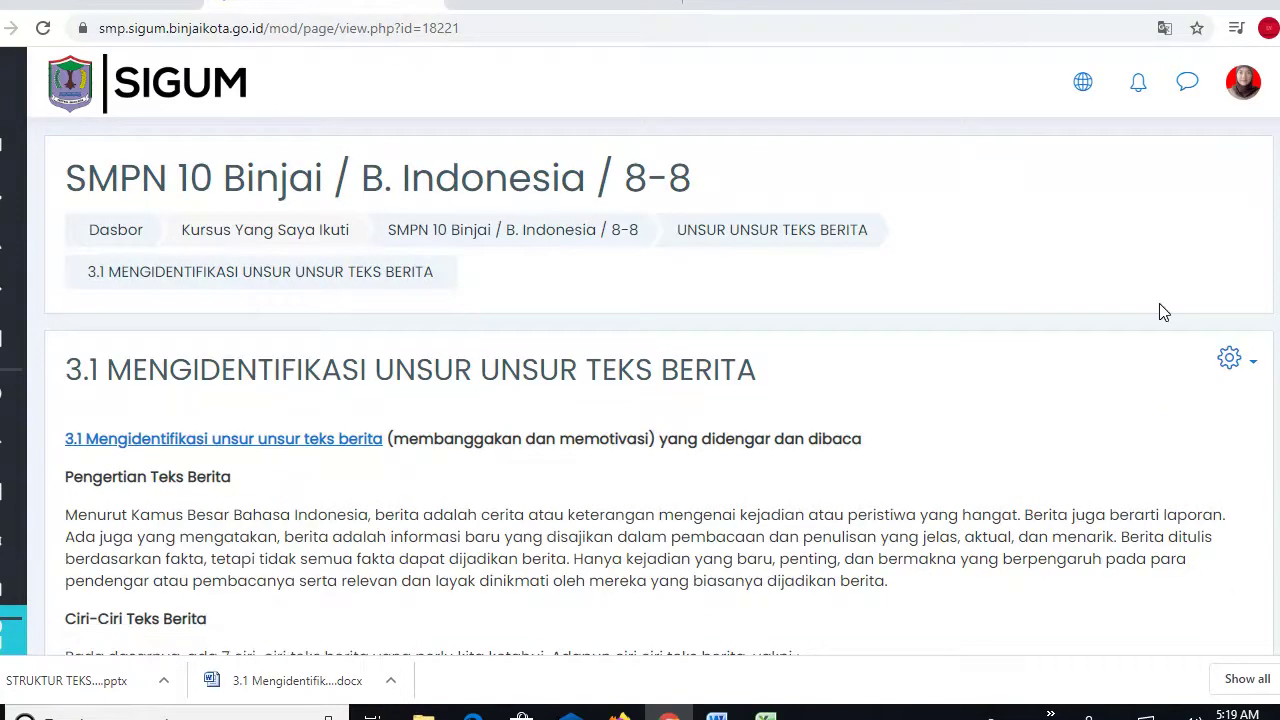
scroll(658, 386, down, 15)
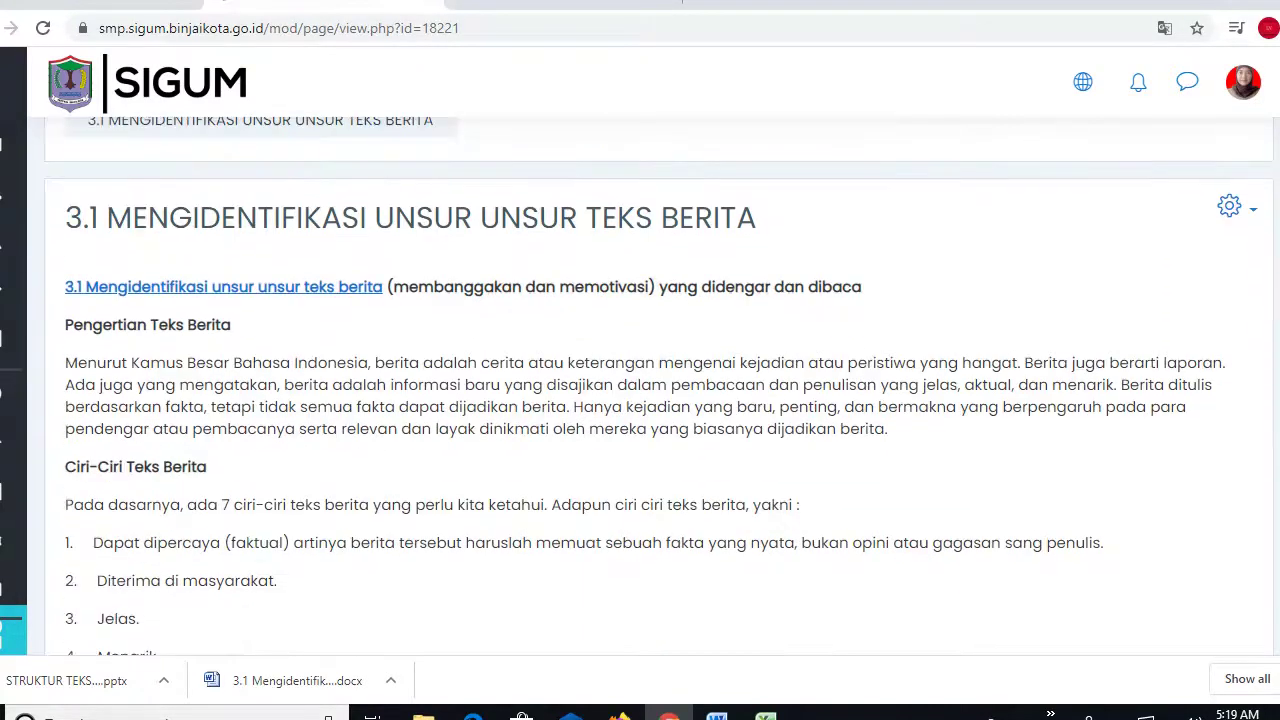
scroll(658, 386, down, 15)
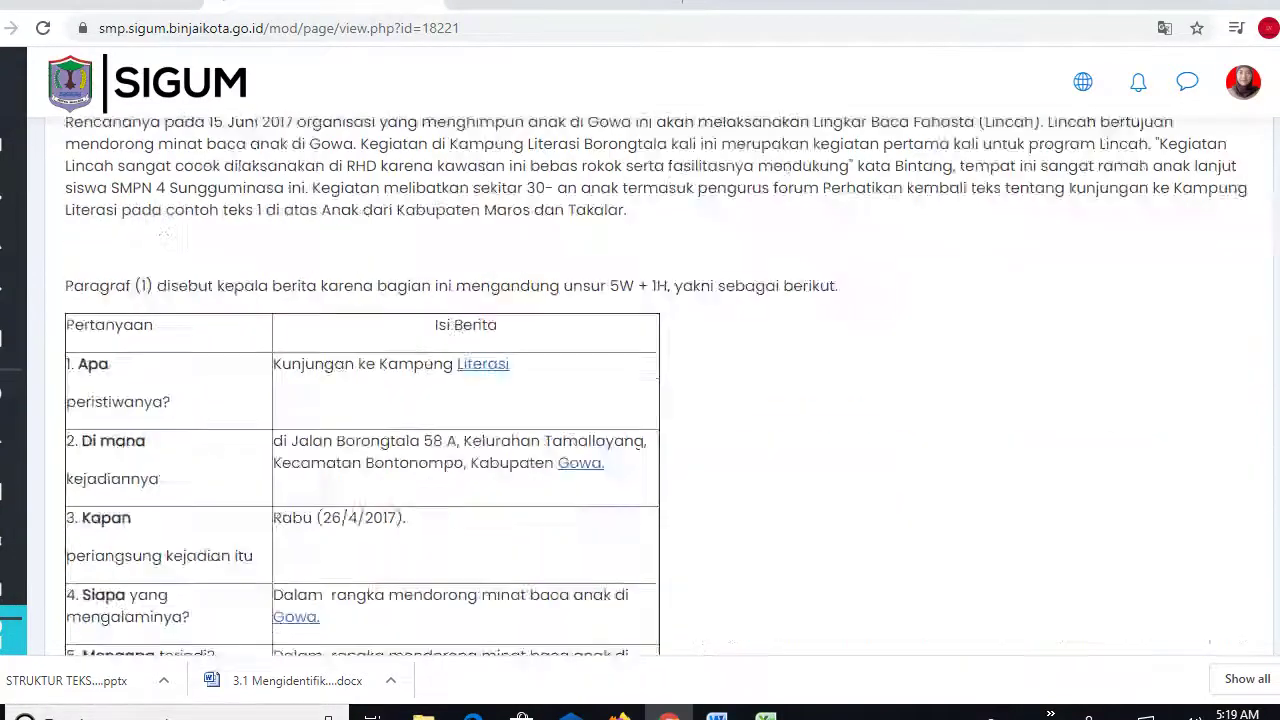
scroll(658, 386, up, 20)
scroll(504, 345, up, 2)
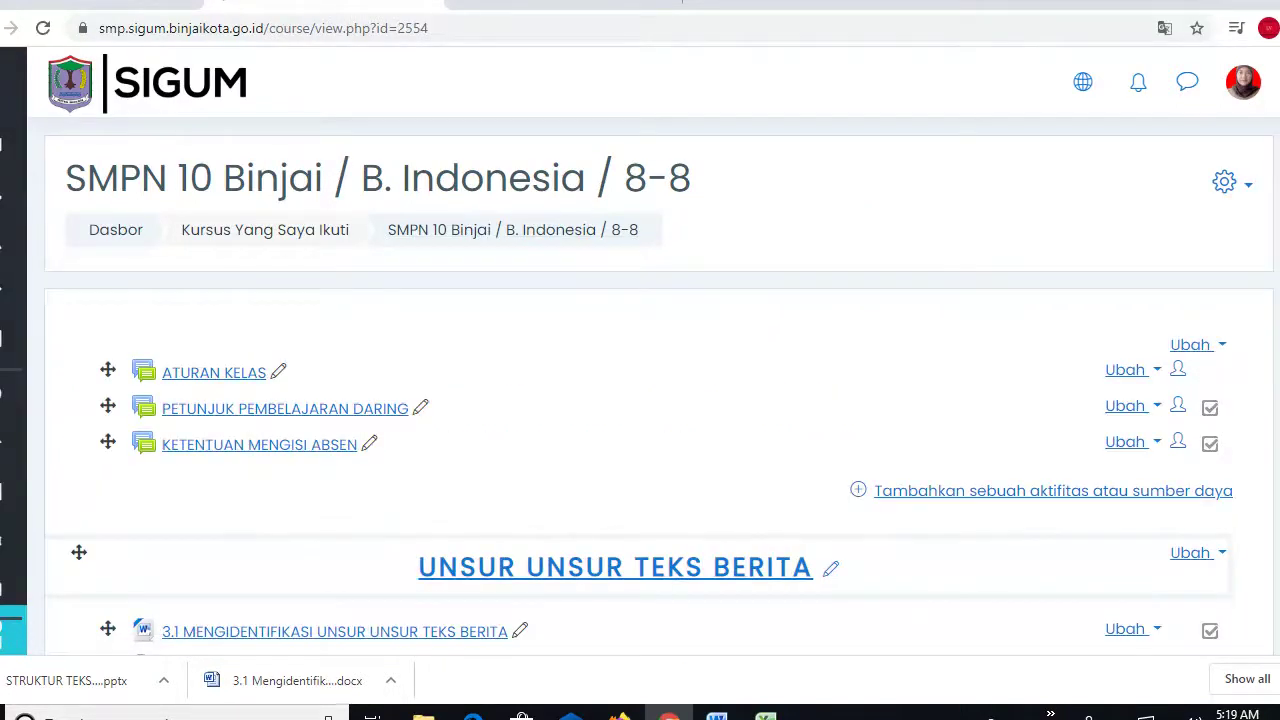
Test the MENGIDENTIFIKASI UNSUR UNSUR TEKS BERITA video link, pause the video, and return to the course page.
scroll(500, 437, down, 3)
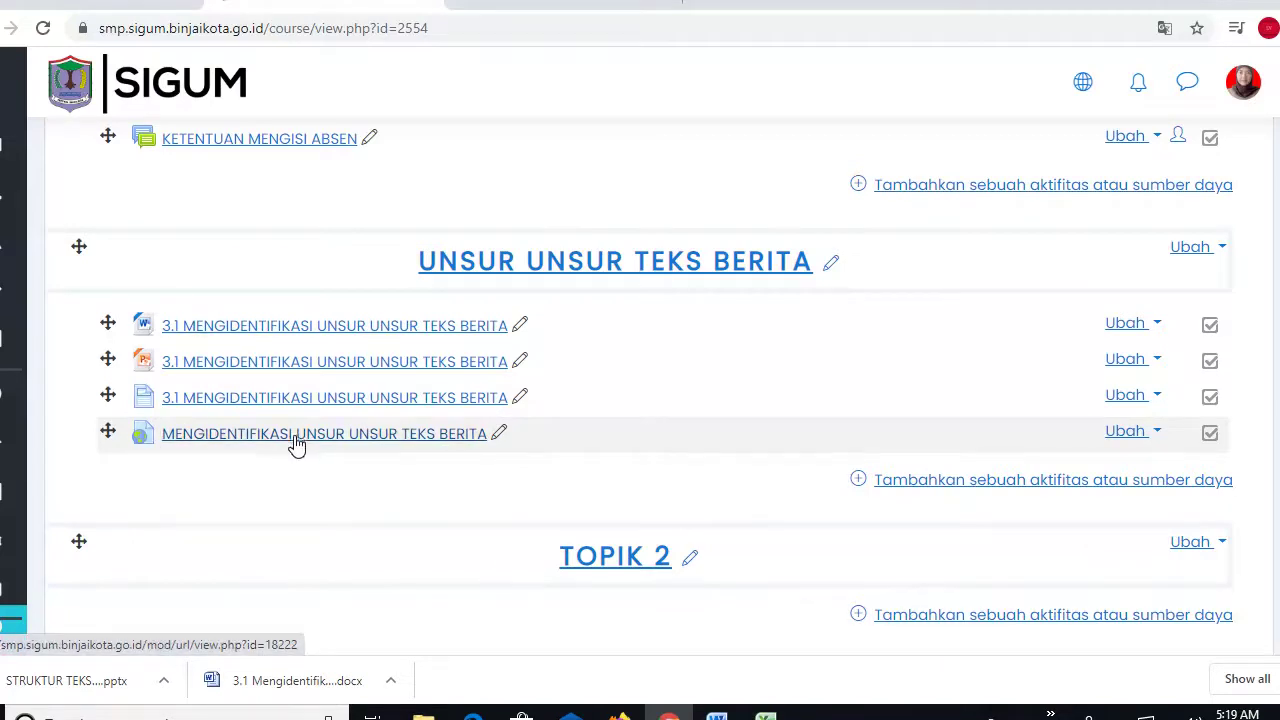
click(297, 438)
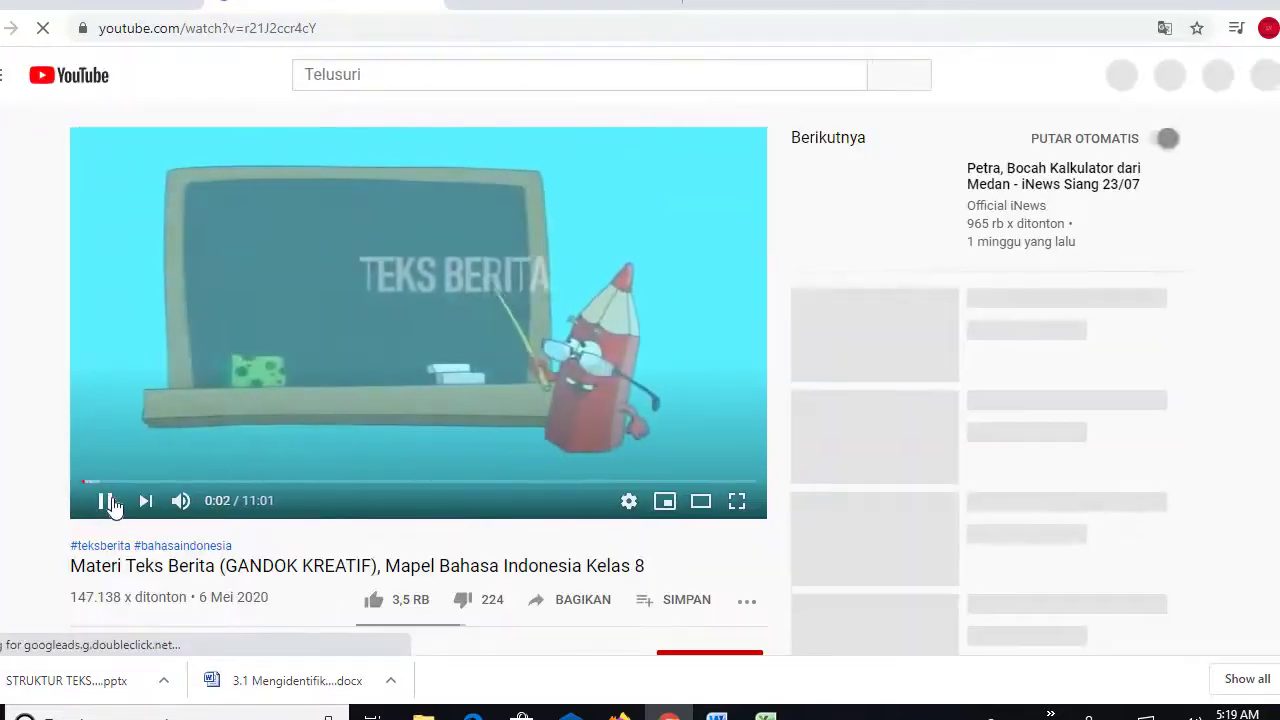
click(105, 501)
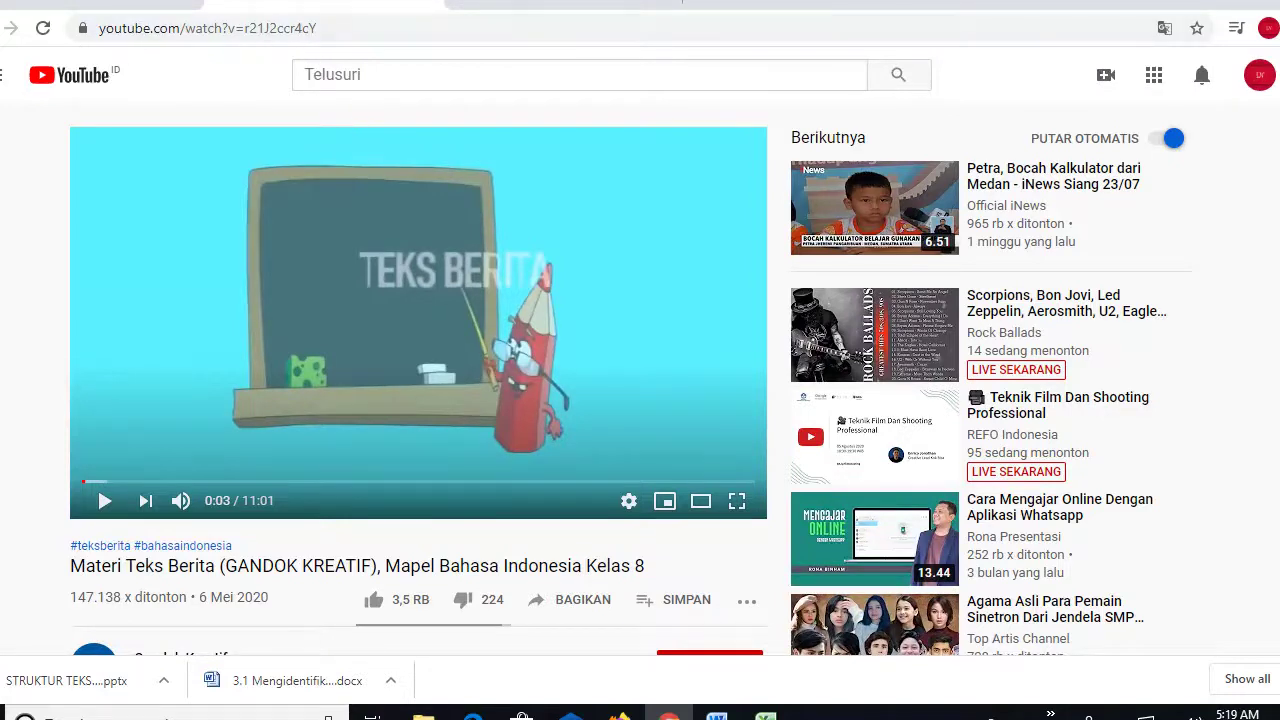
key(alt+Left)
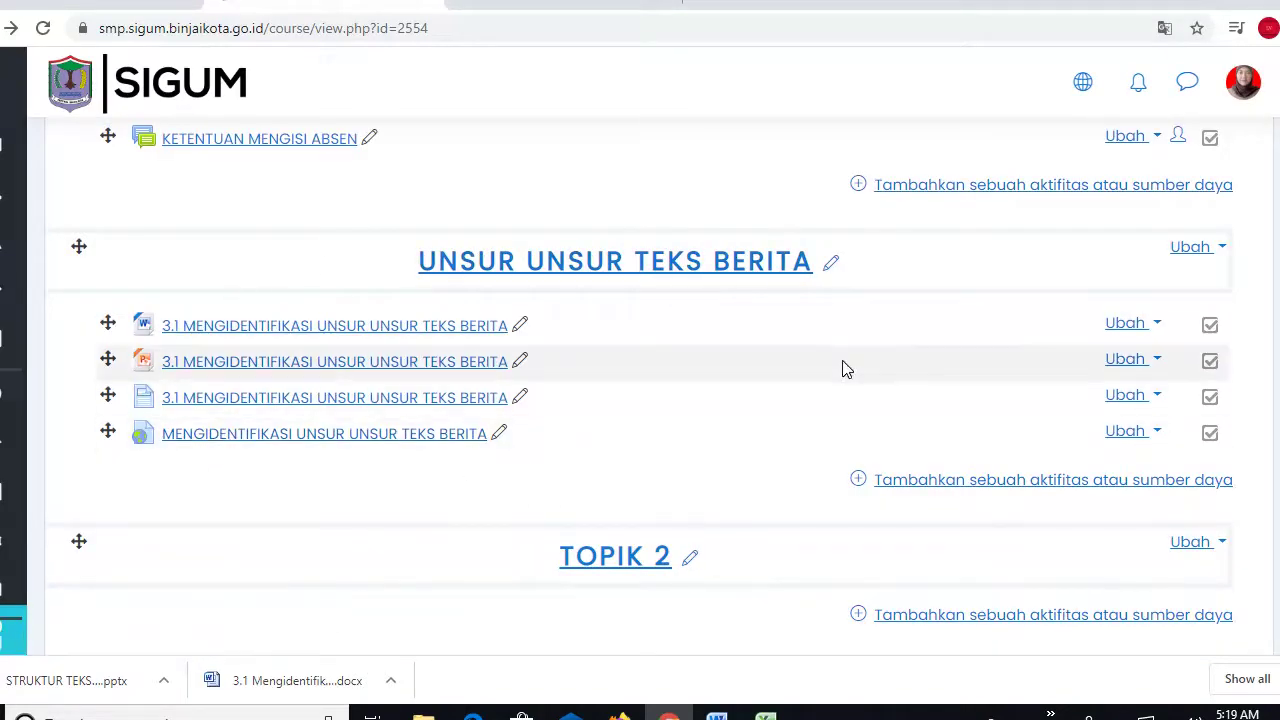
Add another URL resource to the UNSUR UNSUR TEKS BERITA topic.
click(961, 490)
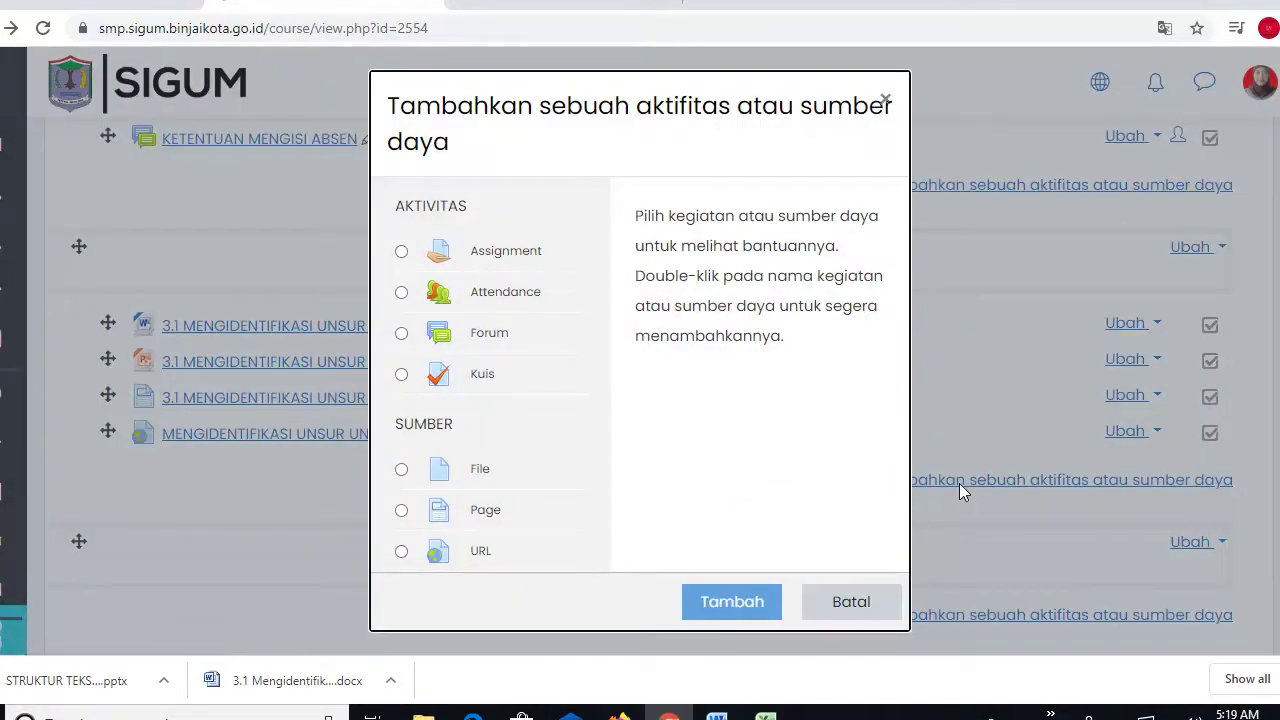
click(403, 552)
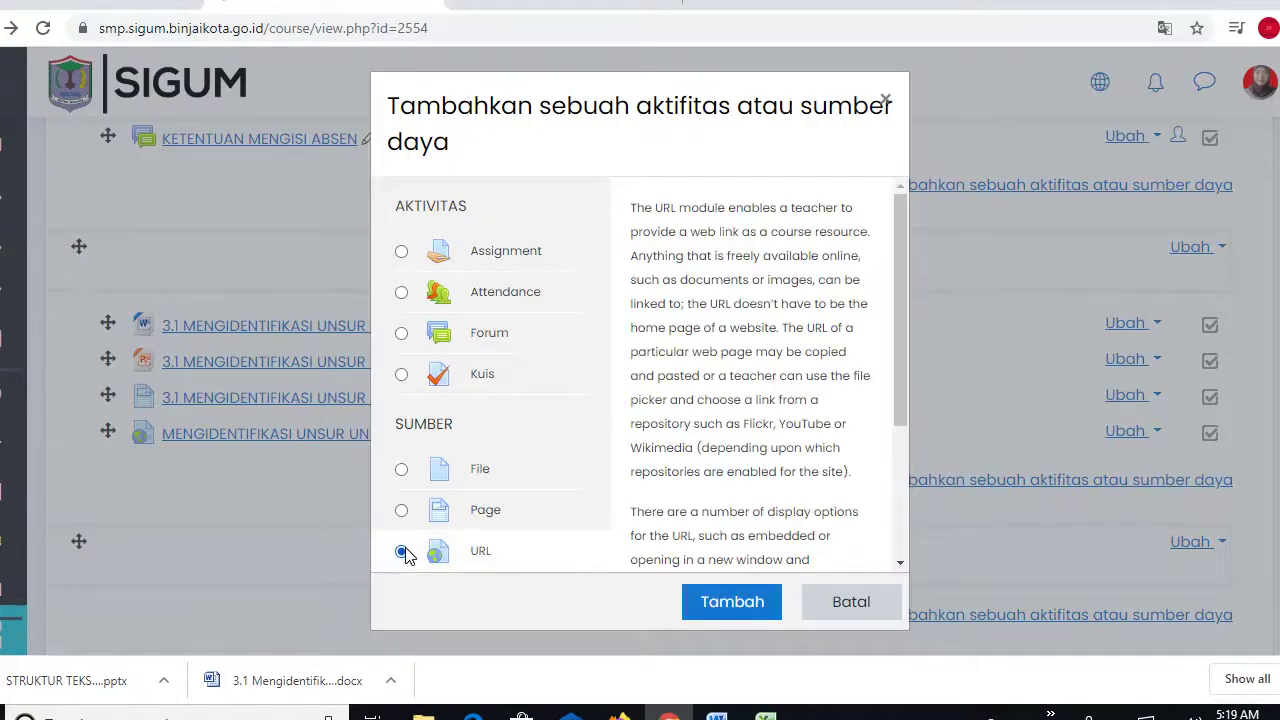
click(714, 604)
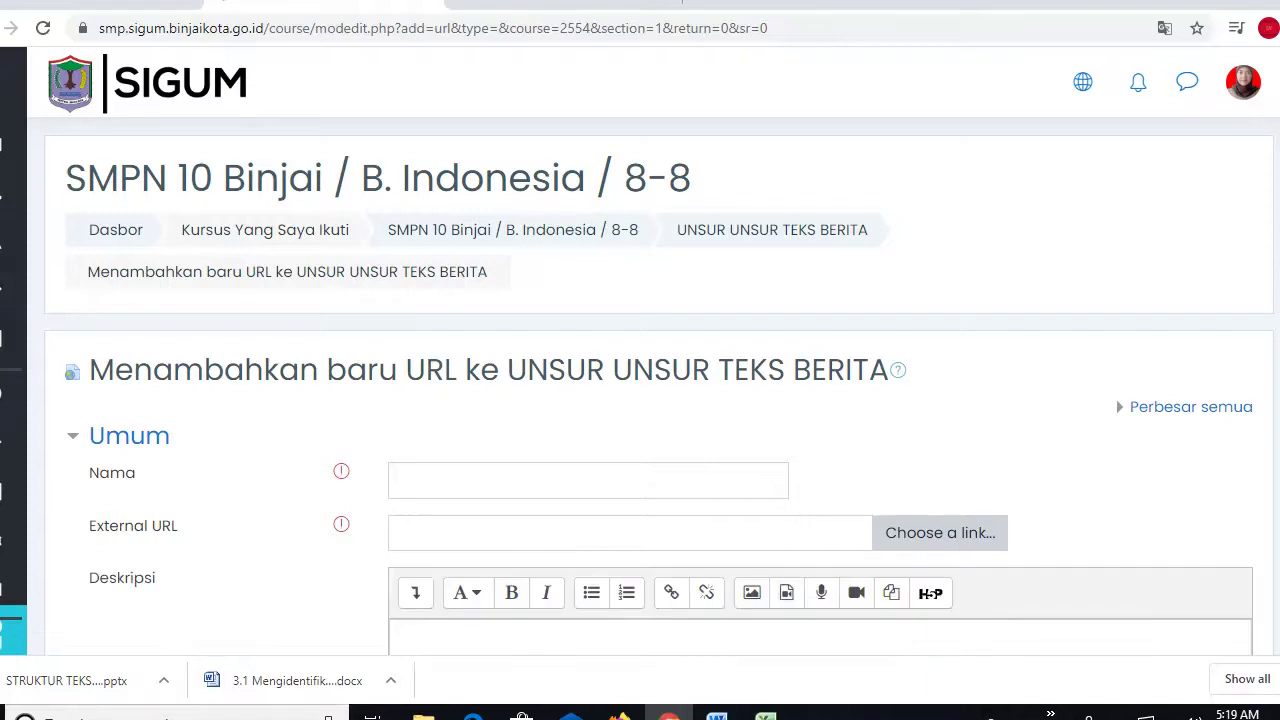
scroll(640, 400, down, 2)
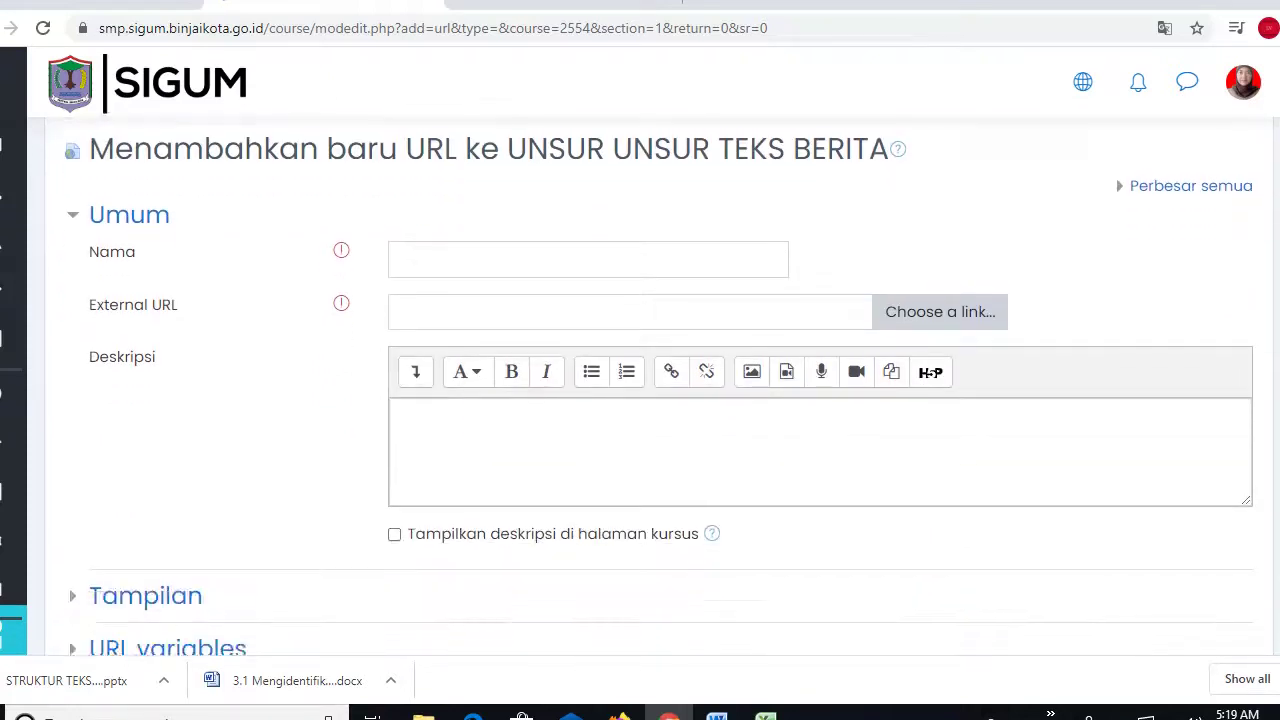
click(438, 267)
text(https://www.youtube.com/watch?v=r2lJ2ccr4cY)
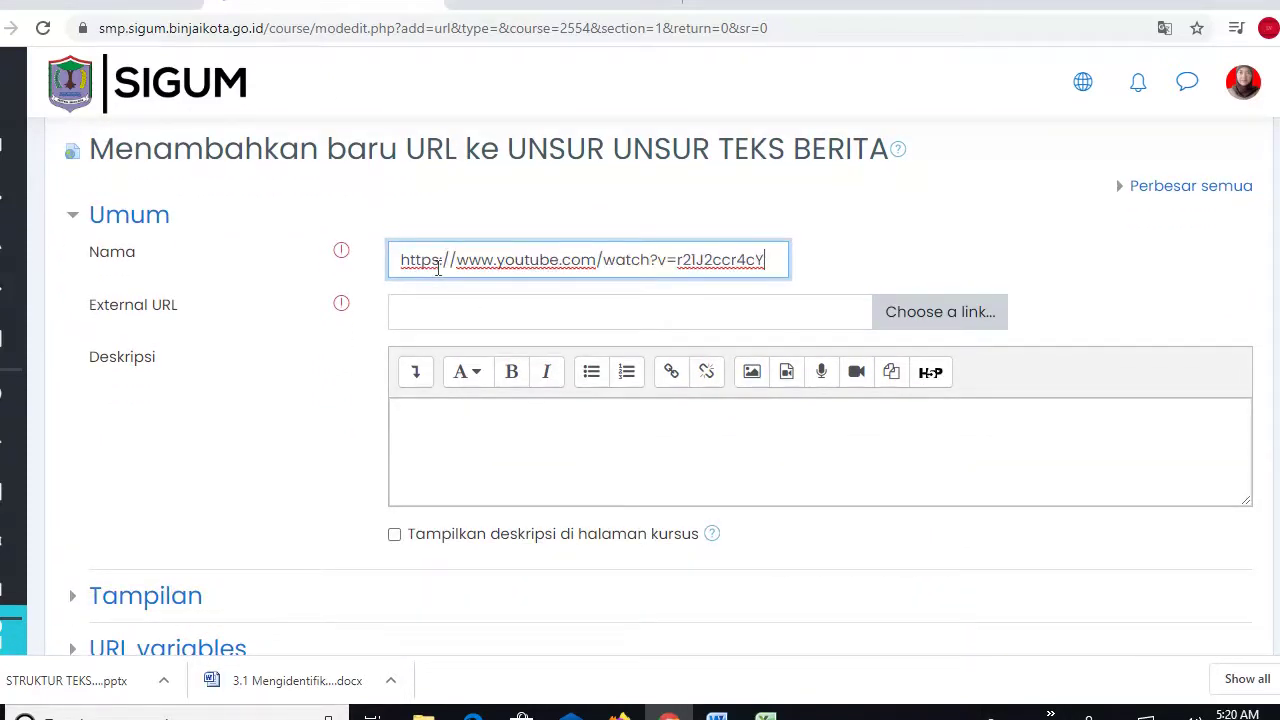
Replace the new URL resource's name with MENGIDENTIFIKASI UNSUR UNSUR TEKS BERITA, copied from the ISI SIGUM KELAS 8 Word document.
drag(792, 259, 218, 282)
key(BackSpace)
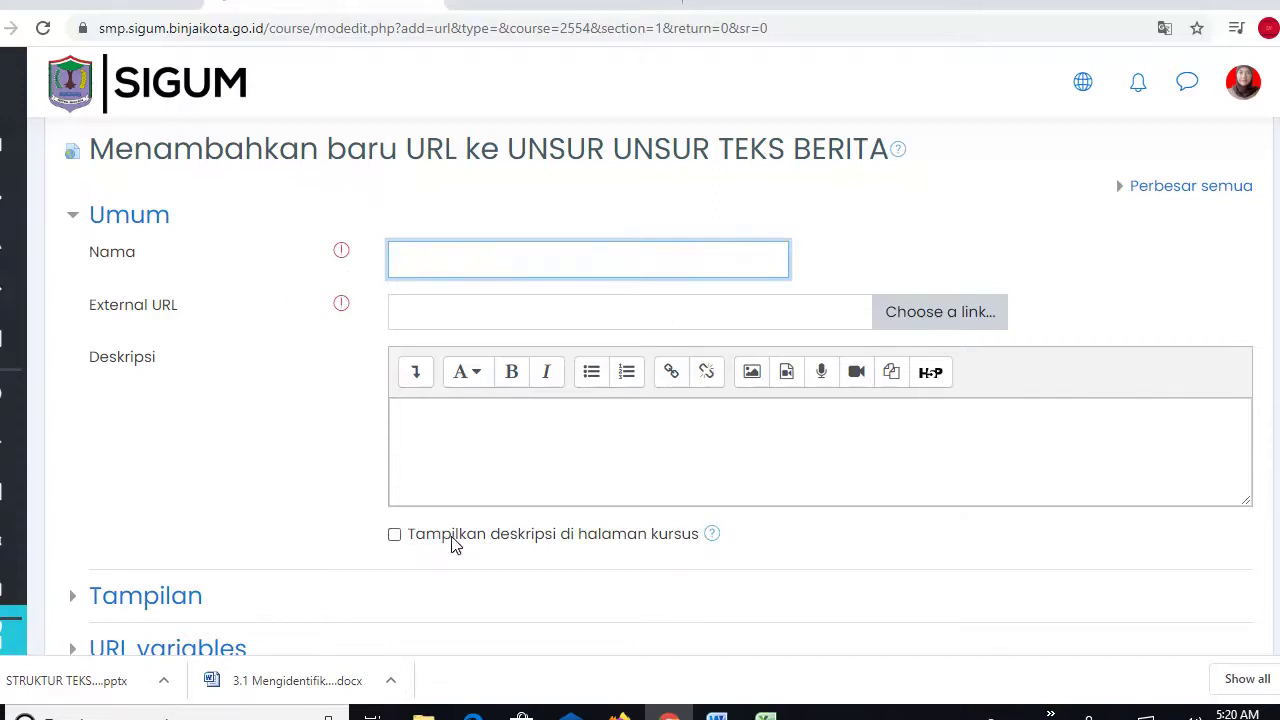
click(716, 712)
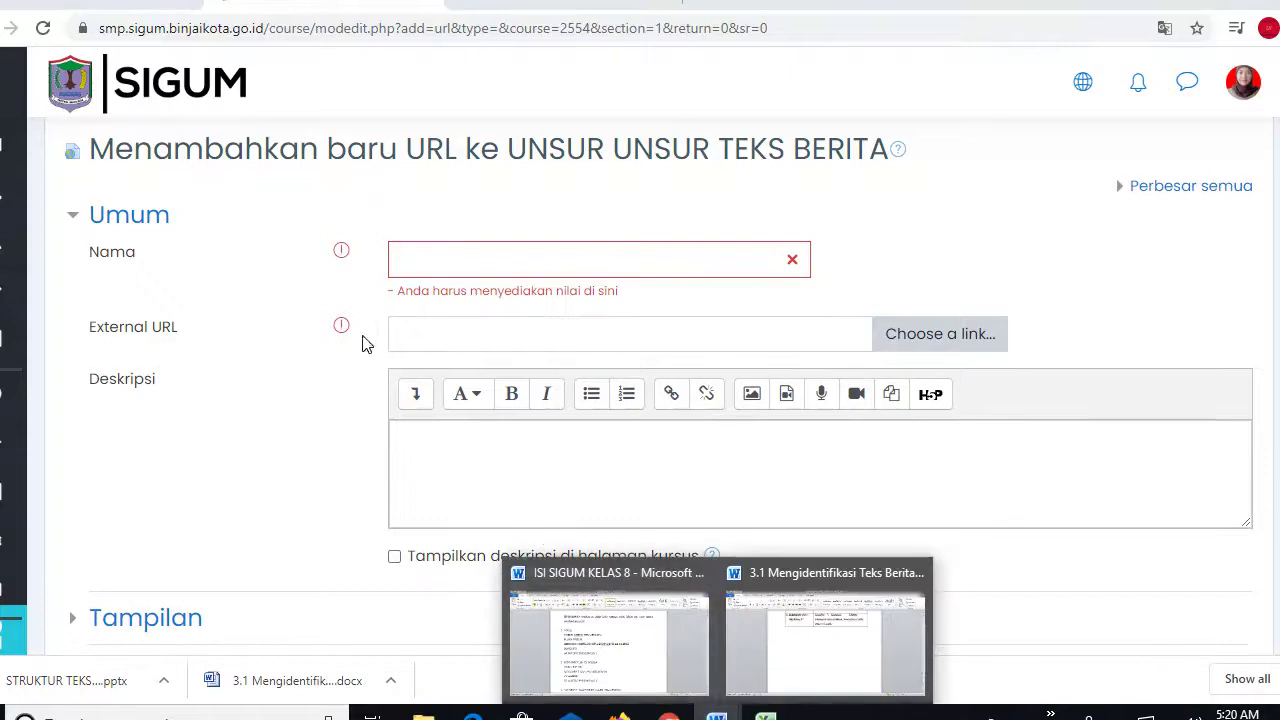
click(614, 660)
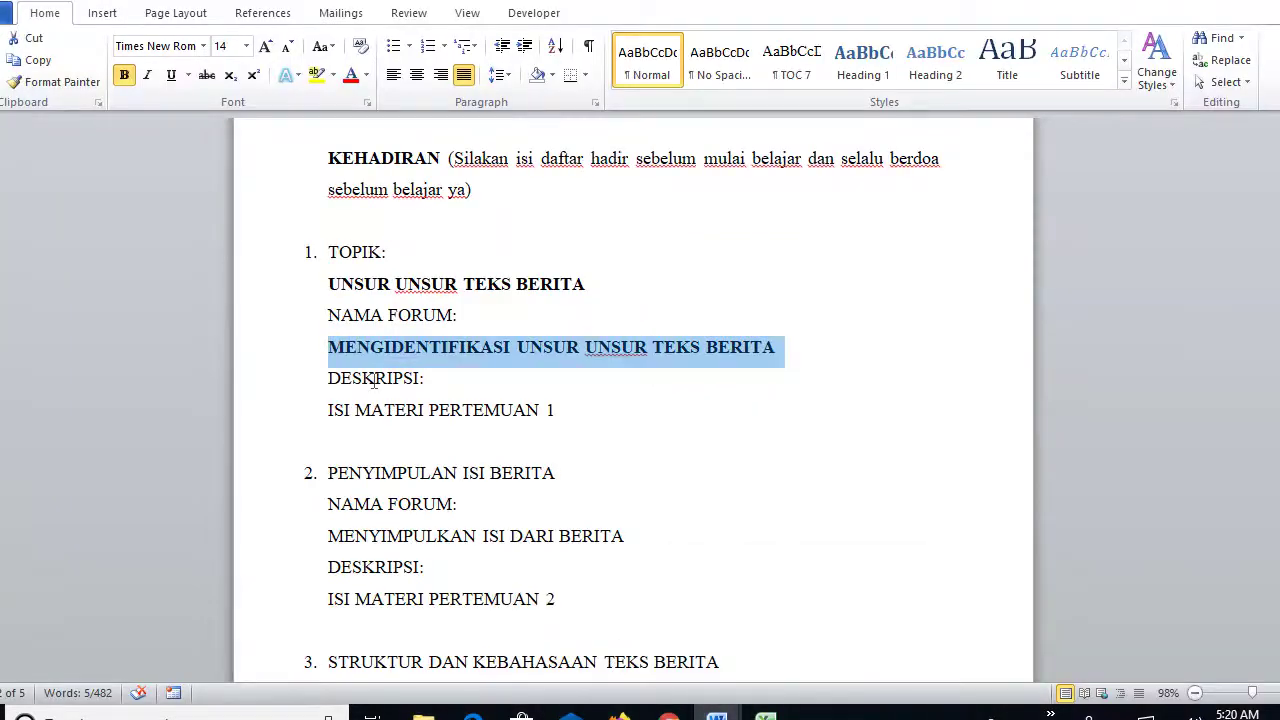
click(668, 716)
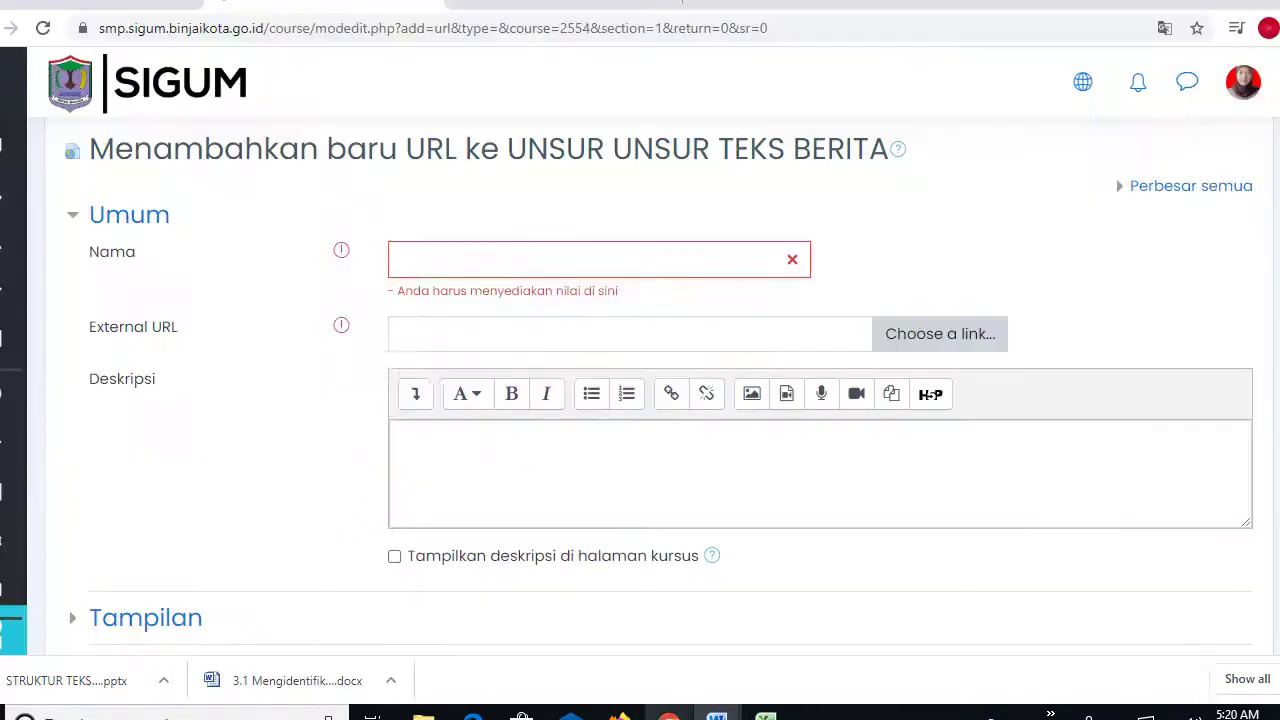
text(MENGIDENTIFIKASI UNSUR UNSUR TEKS BERITA)
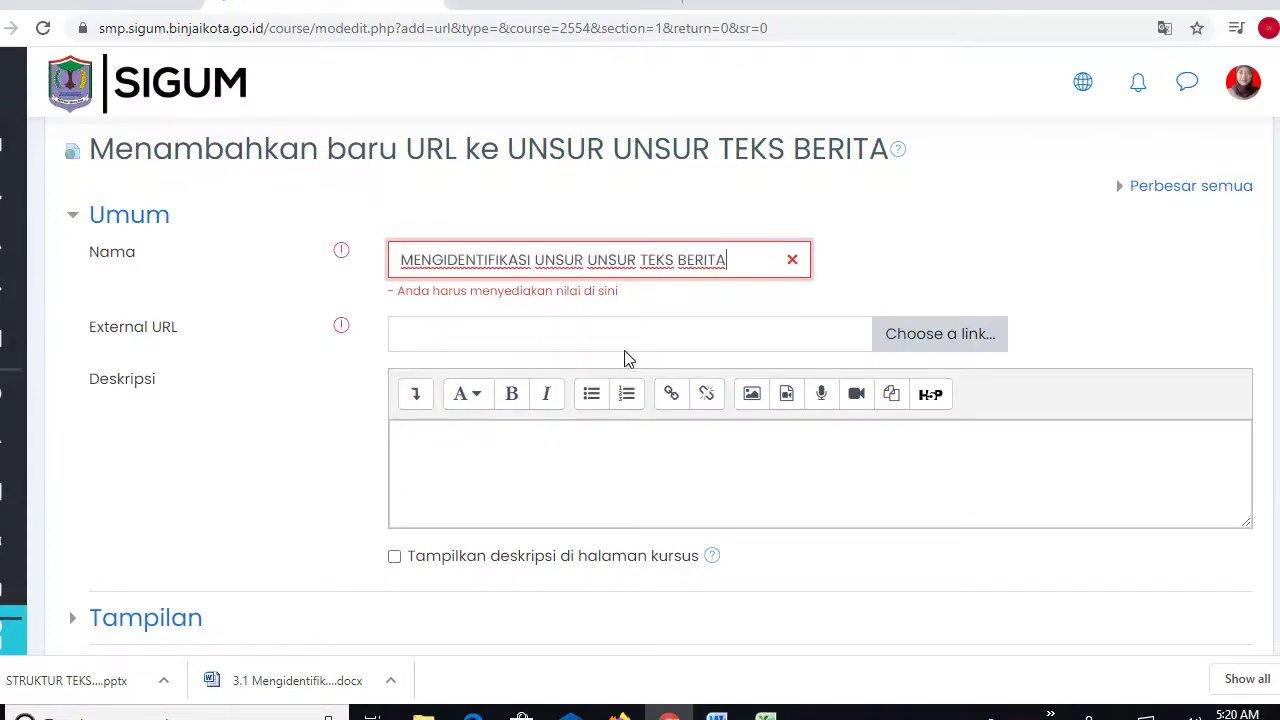
click(553, 333)
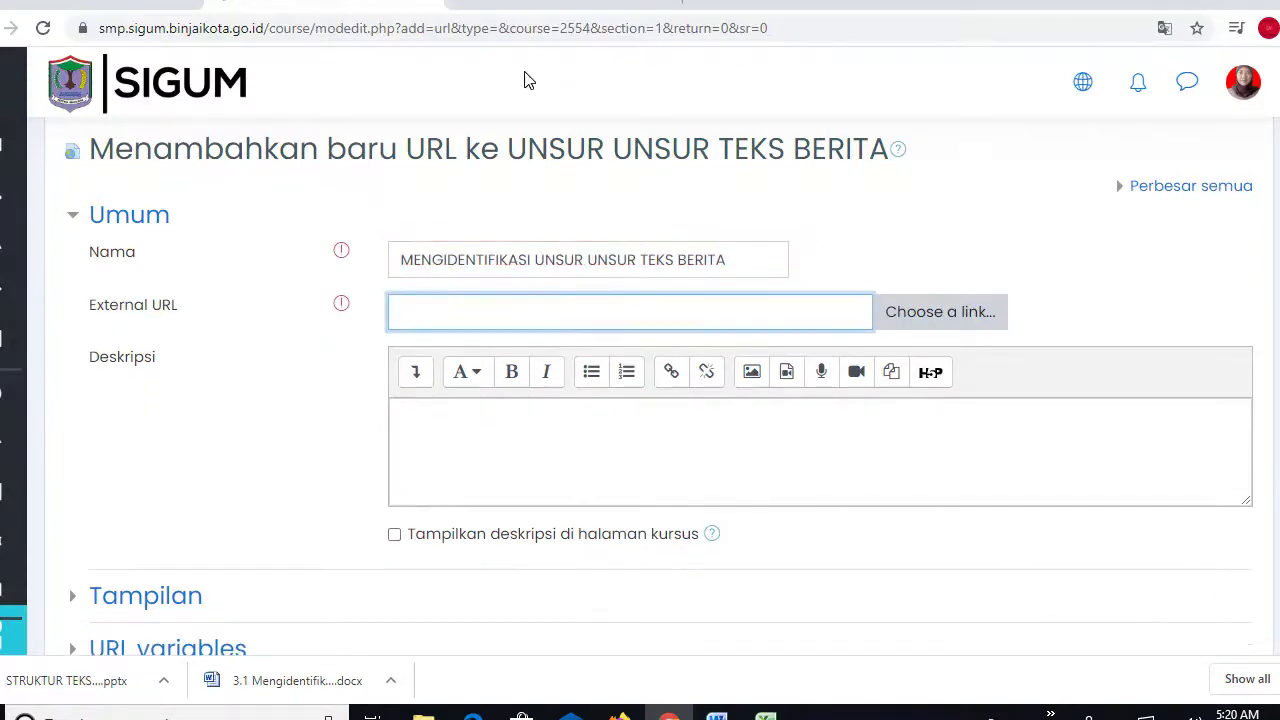
click(525, 5)
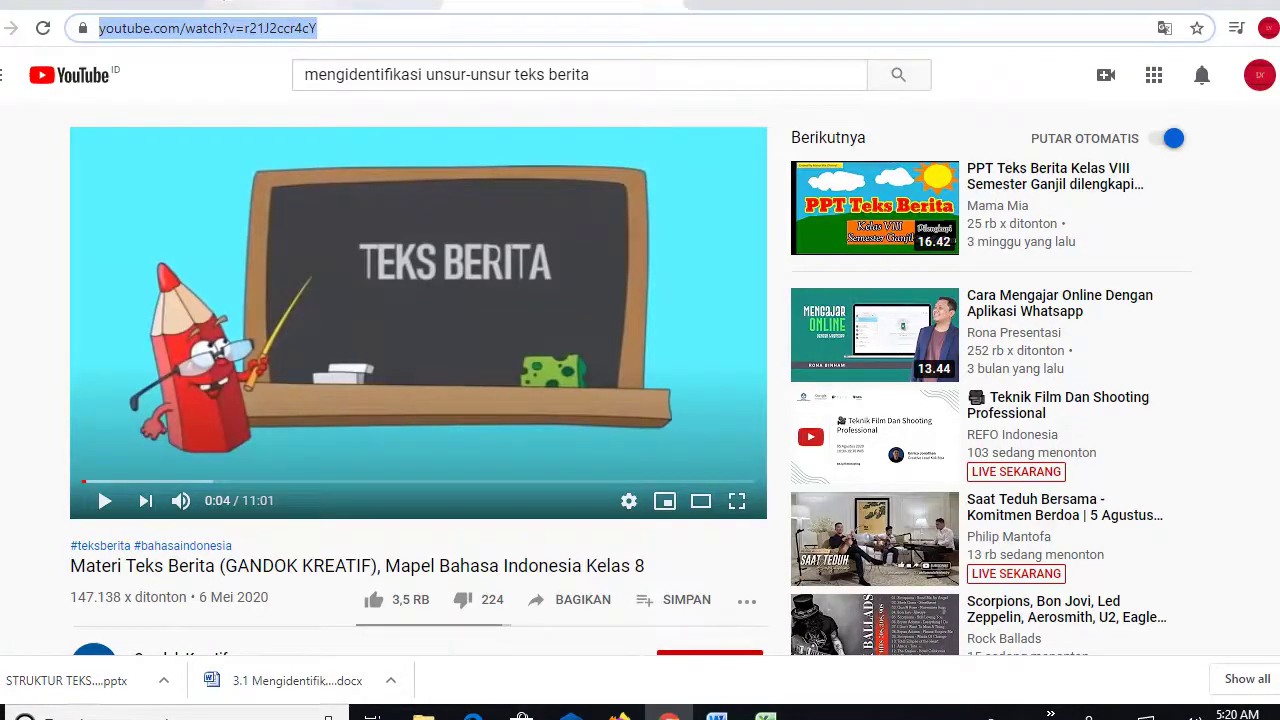
click(300, 6)
click(474, 309)
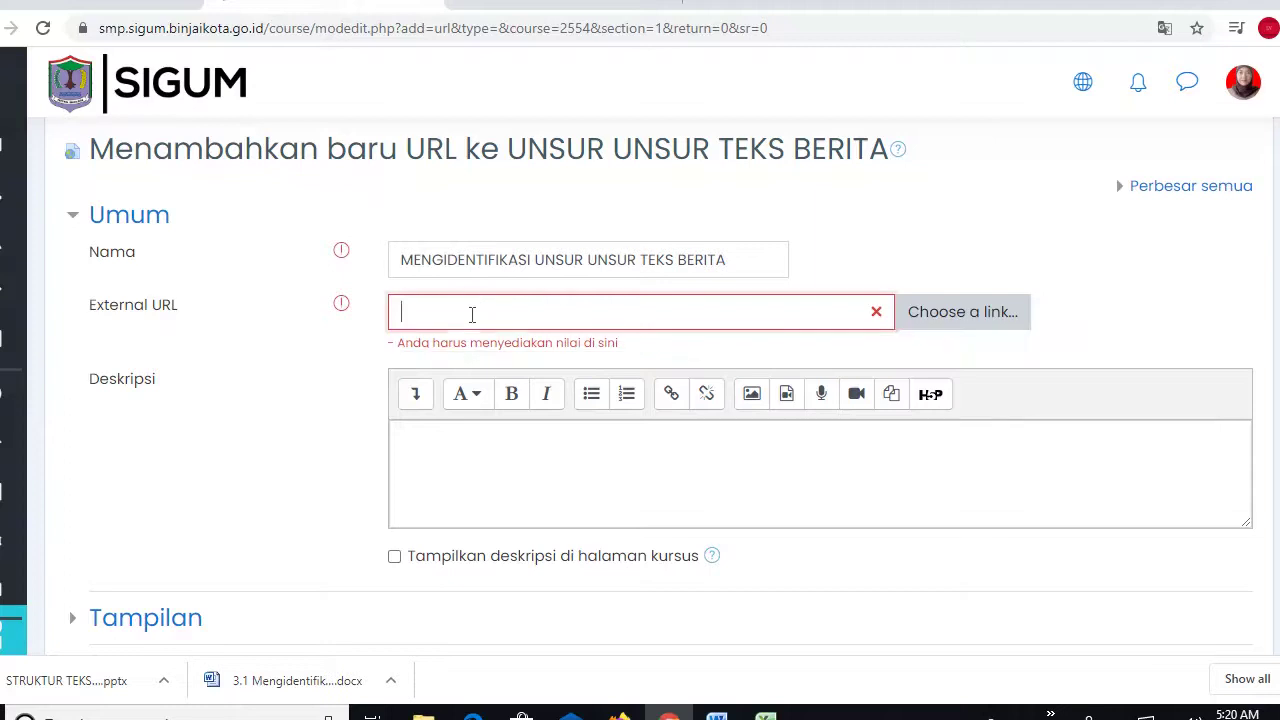
text(https://www.youtube.com/watch?v=r21J2ccr4cY)
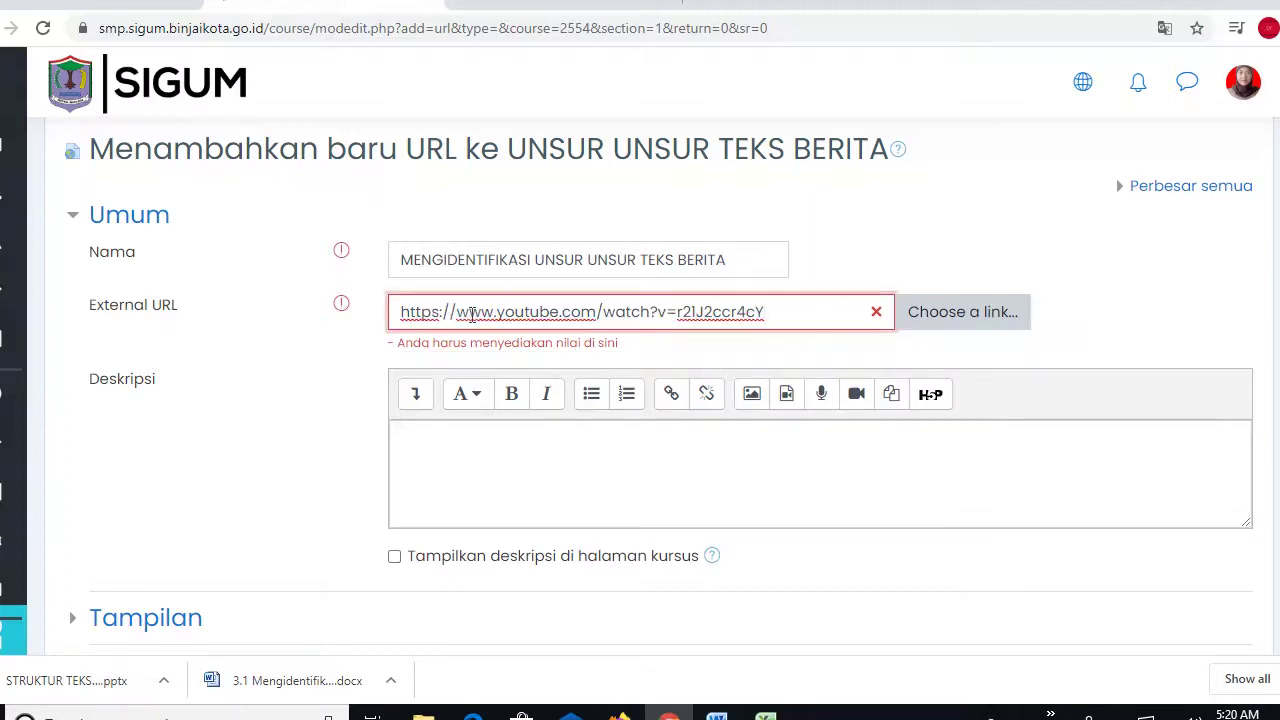
click(545, 451)
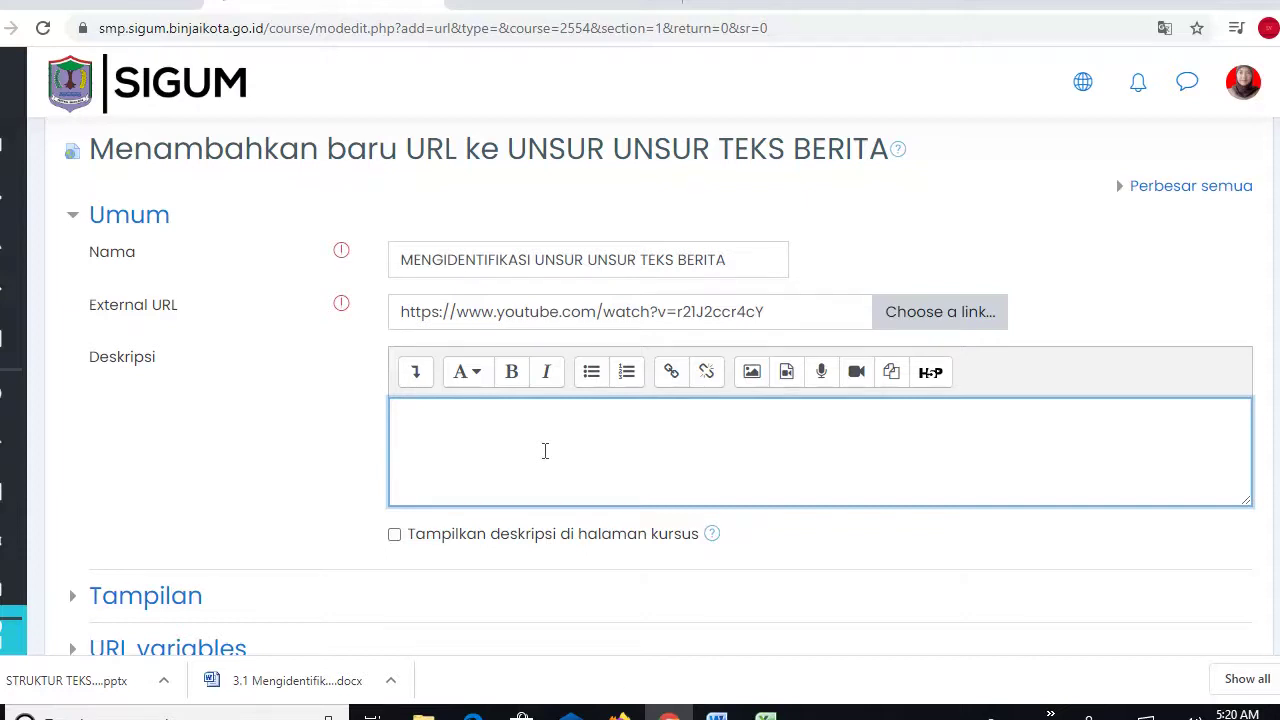
click(670, 375)
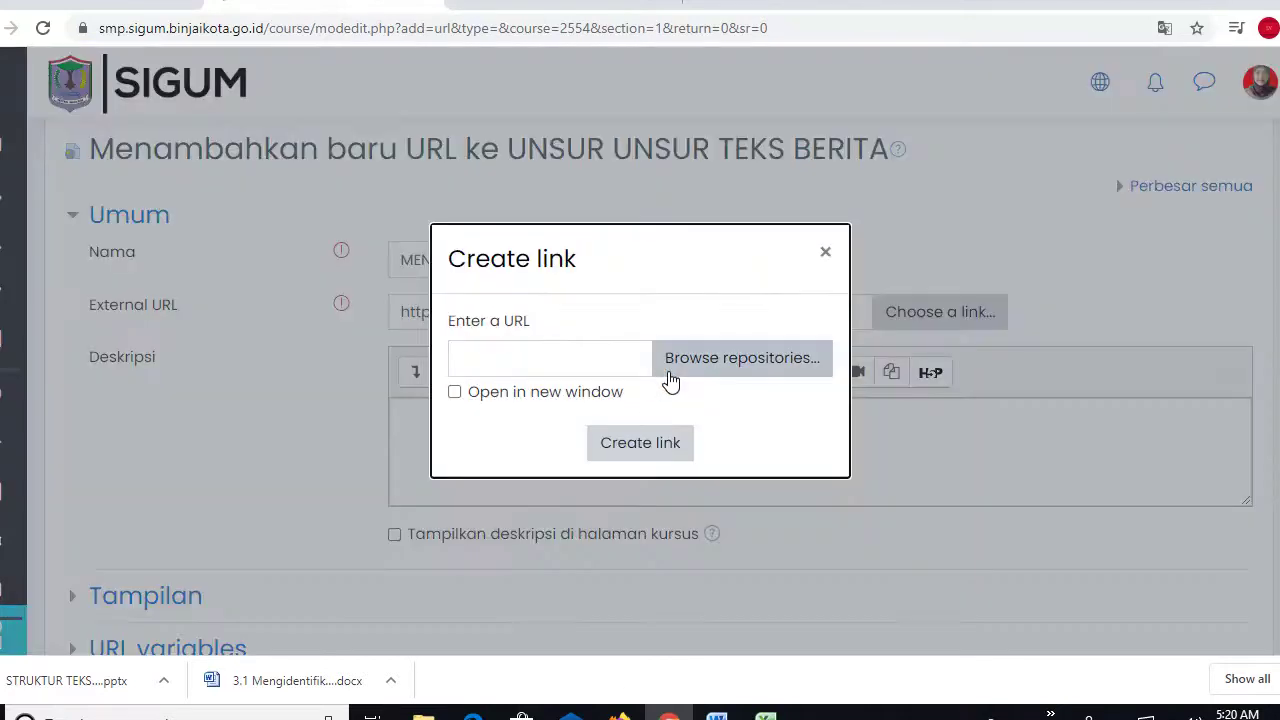
click(549, 366)
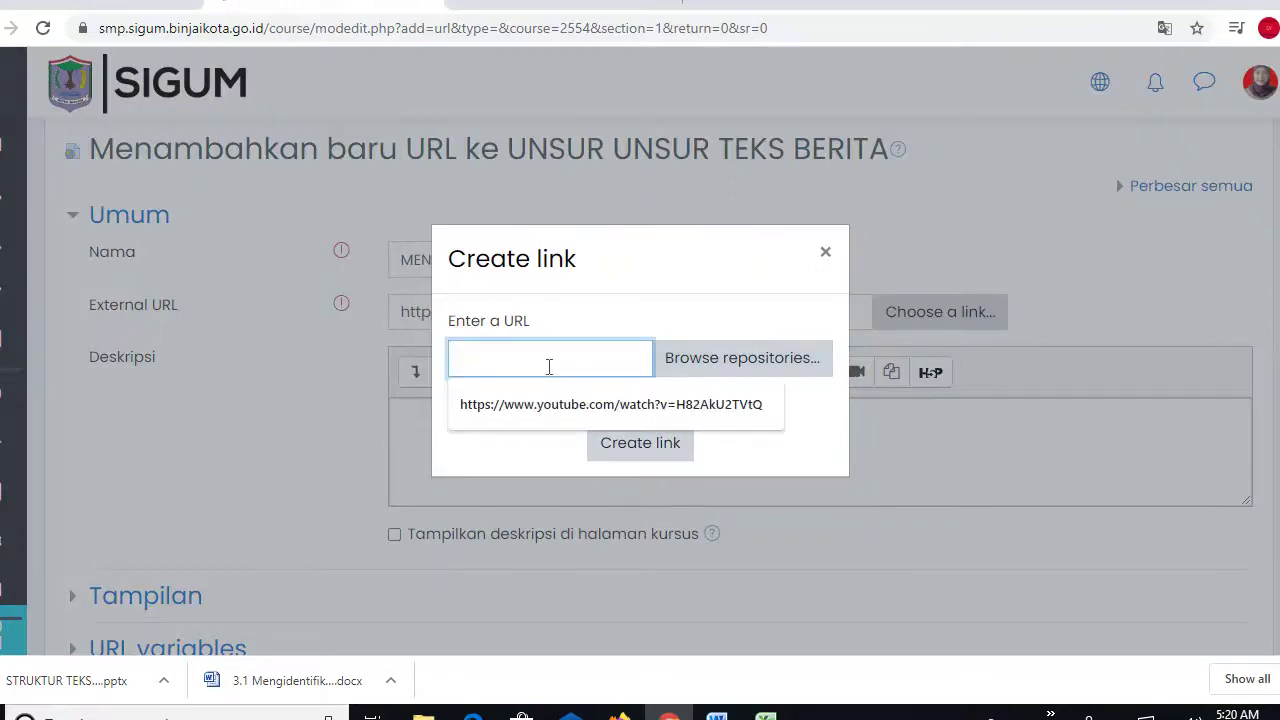
key(ctrl+v)
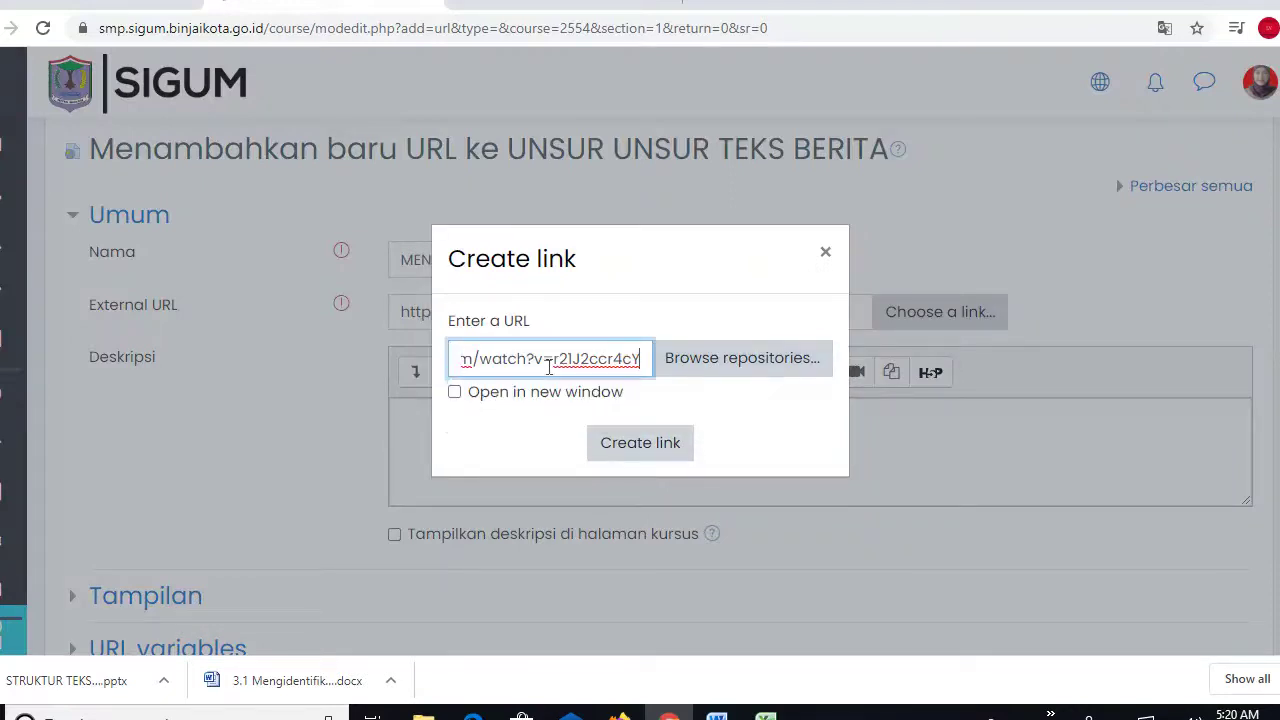
click(632, 452)
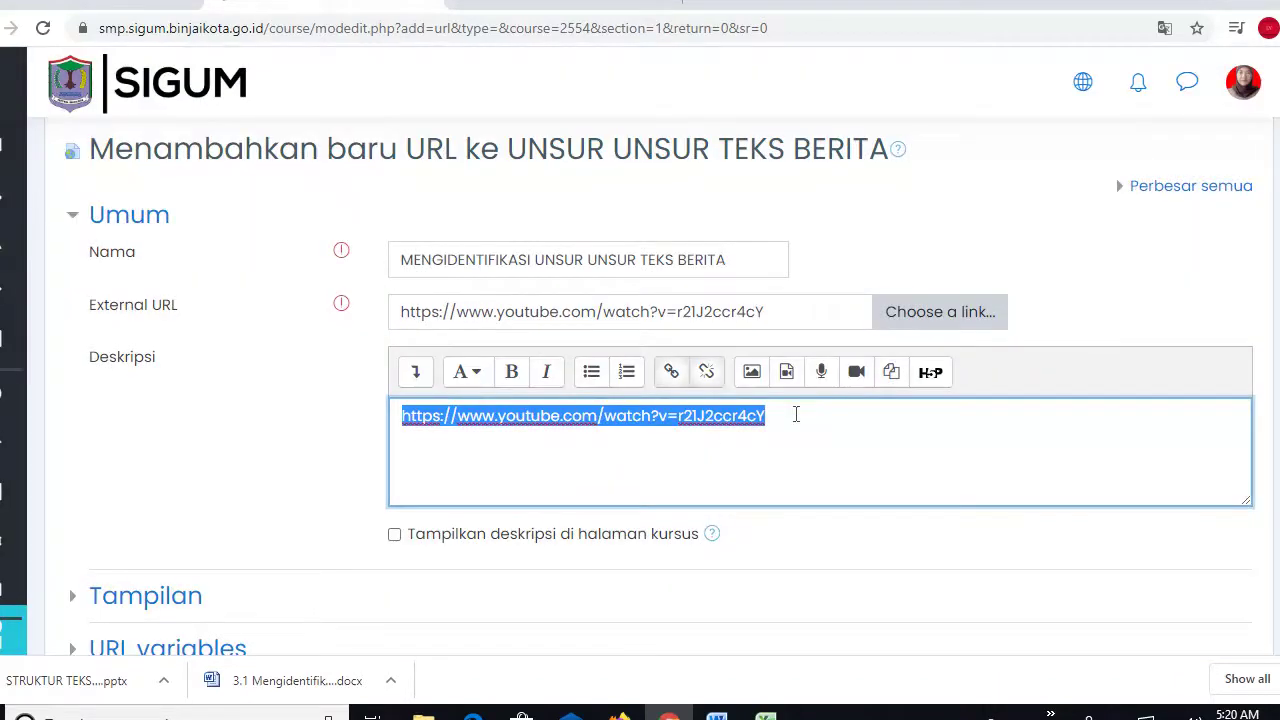
click(796, 414)
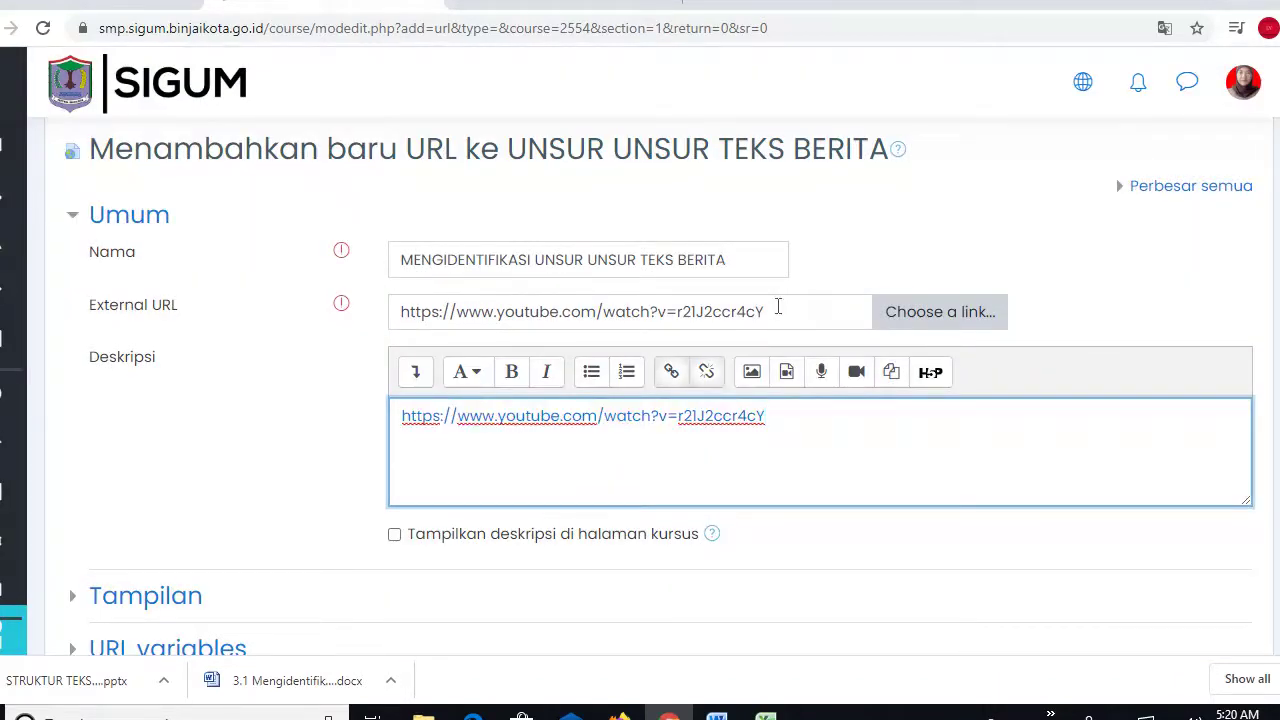
click(778, 306)
click(776, 416)
scroll(640, 400, down, 5)
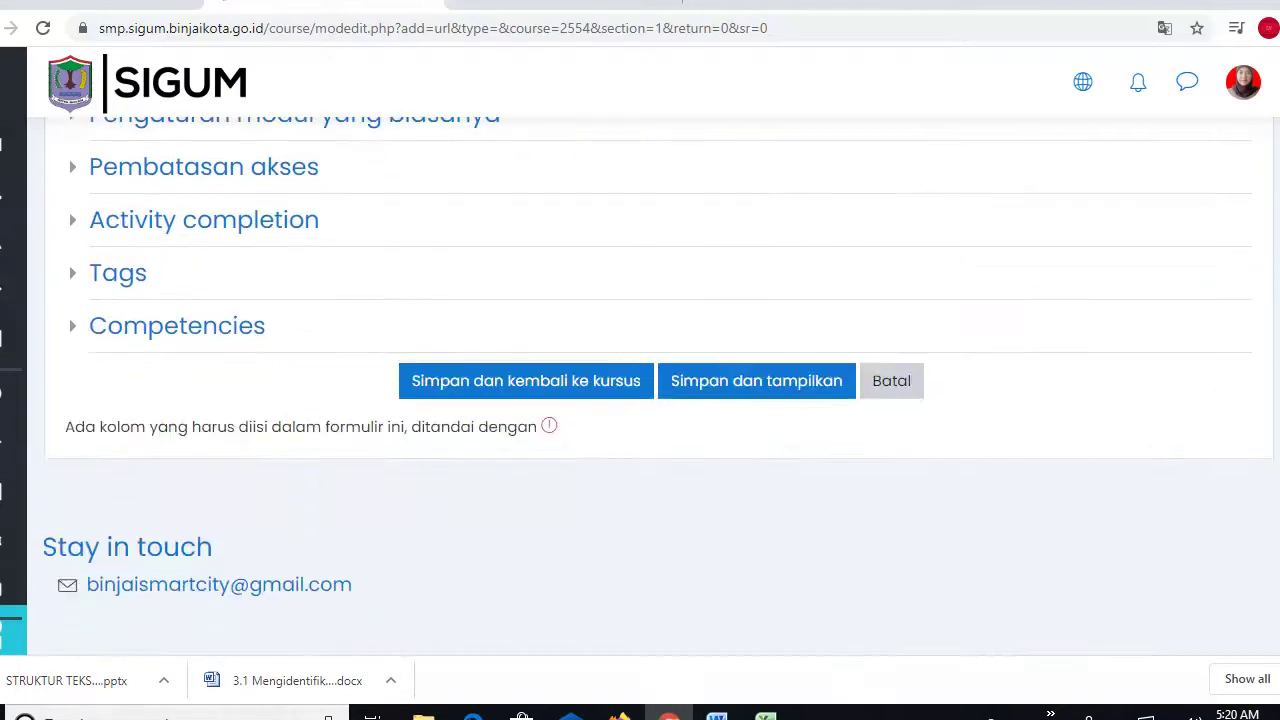
click(721, 384)
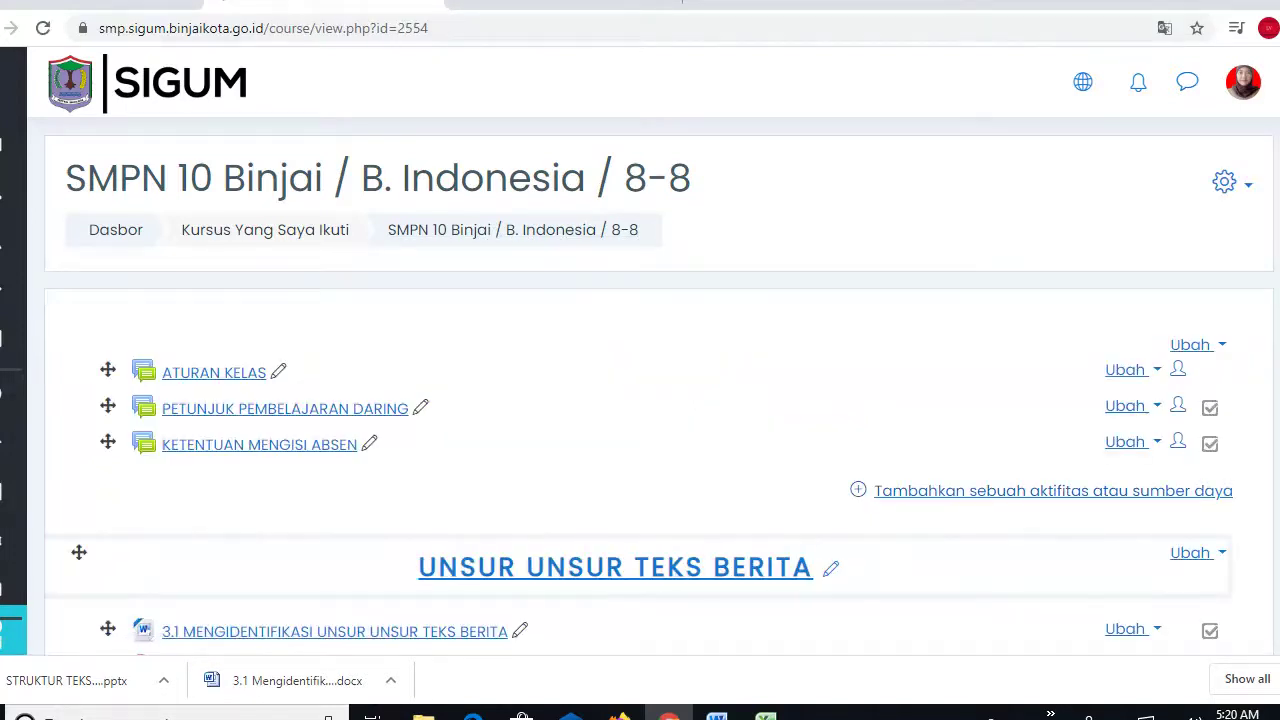
Test the second MENGIDENTIFIKASI UNSUR UNSUR TEKS BERITA video link, pause the video, and return to the course page.
scroll(660, 400, down, 3)
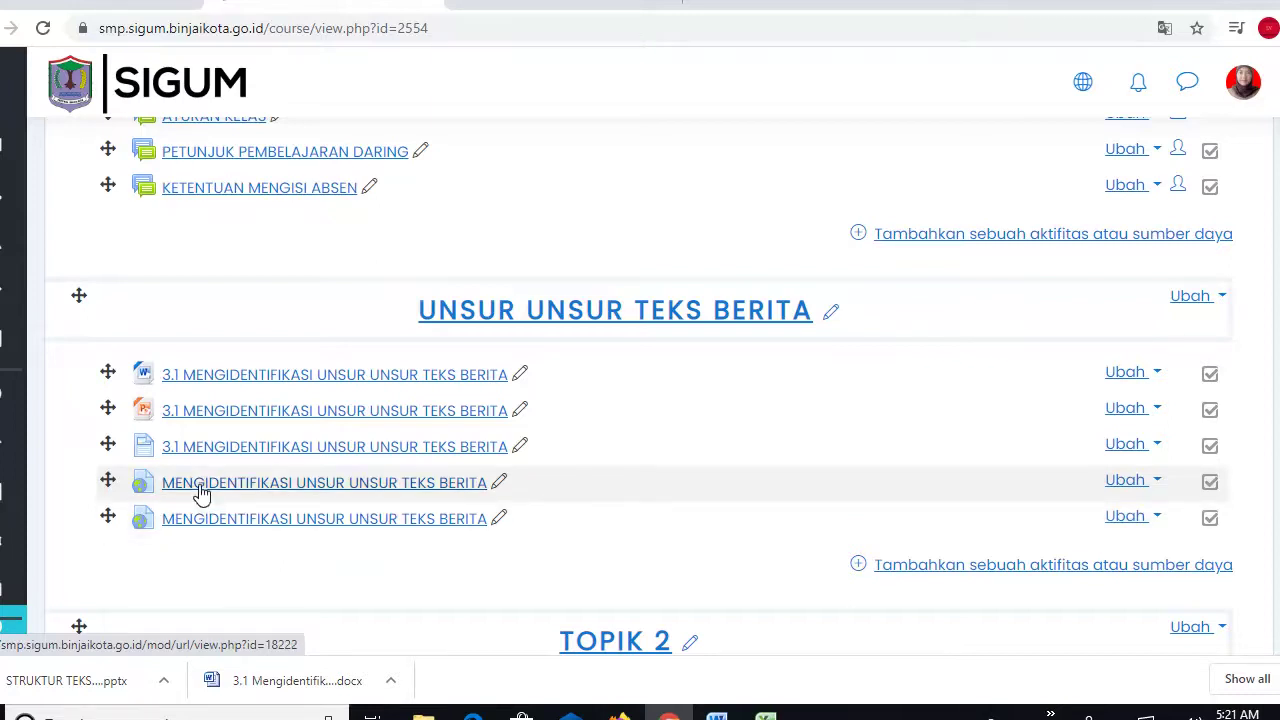
click(278, 527)
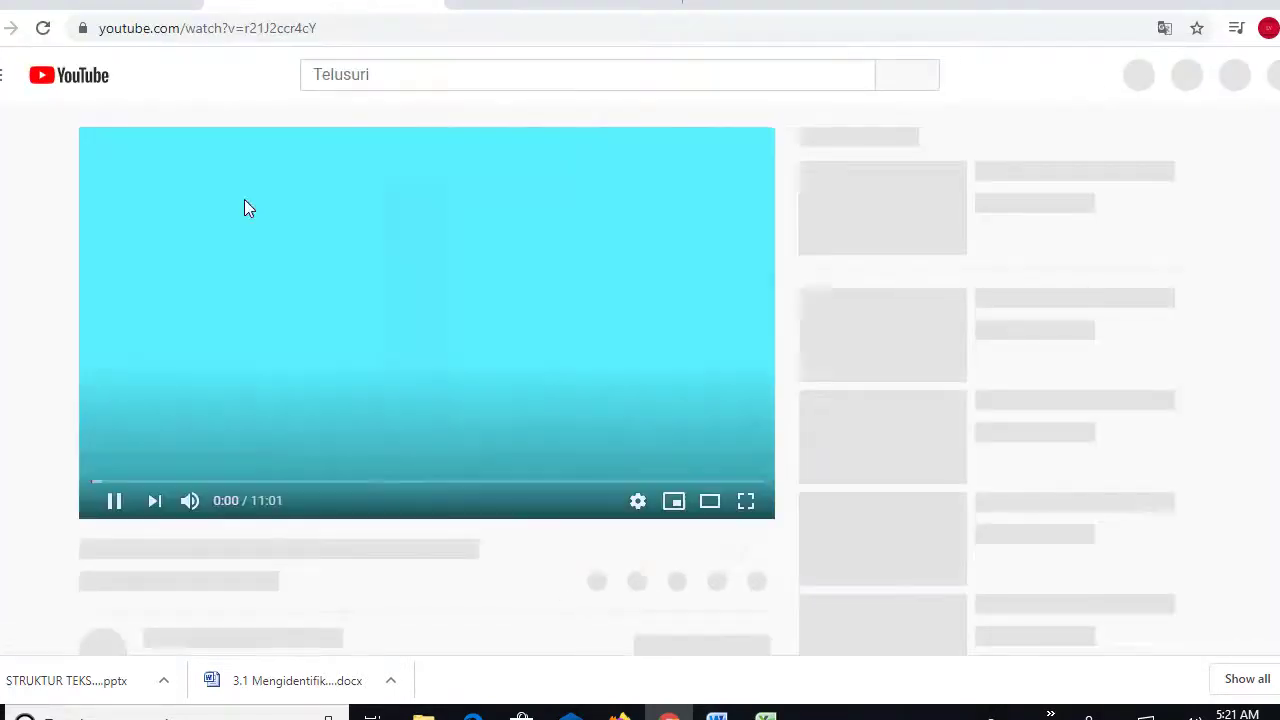
click(106, 501)
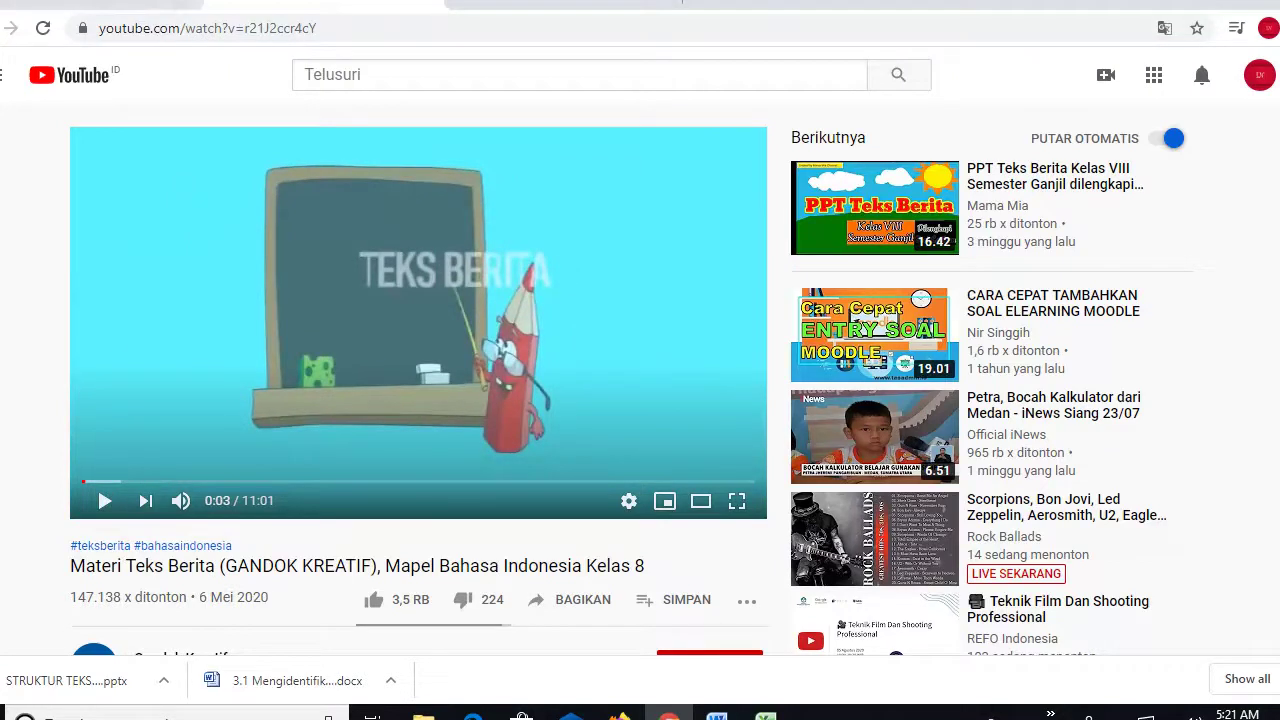
key(alt+Left)
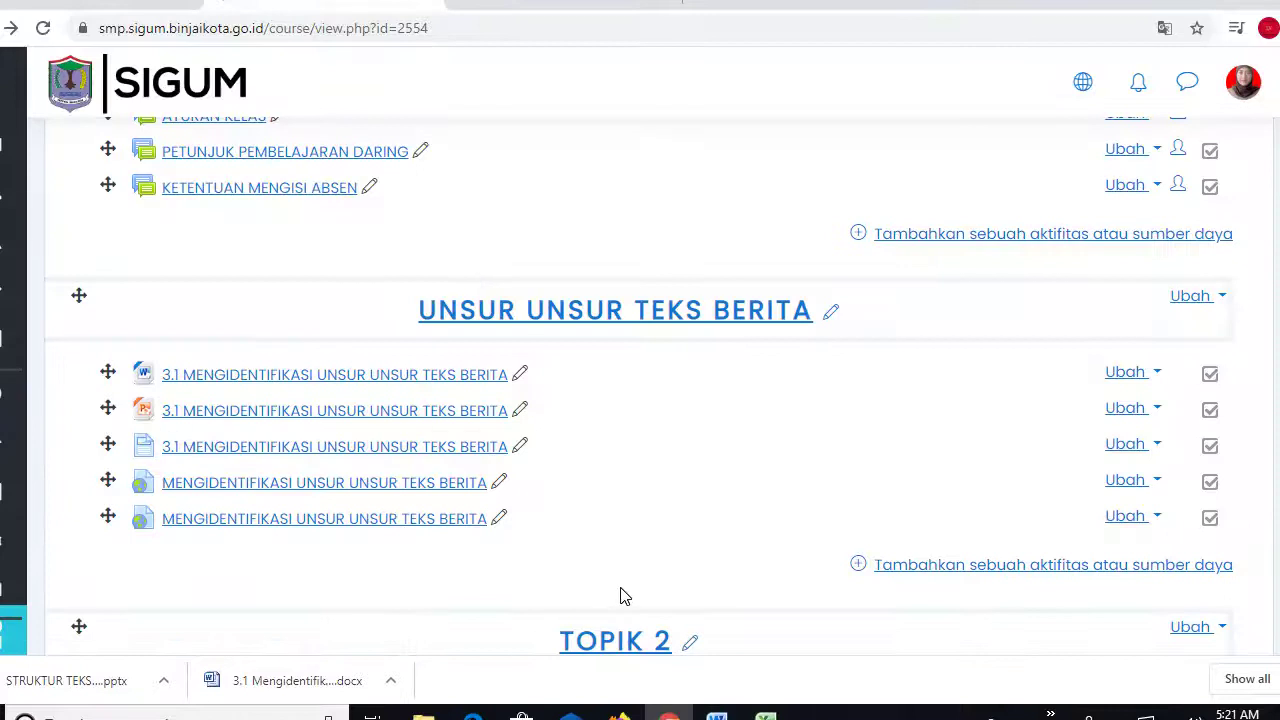
Edit the second video link to show its description on the course page, save it, and return to the course.
click(1124, 517)
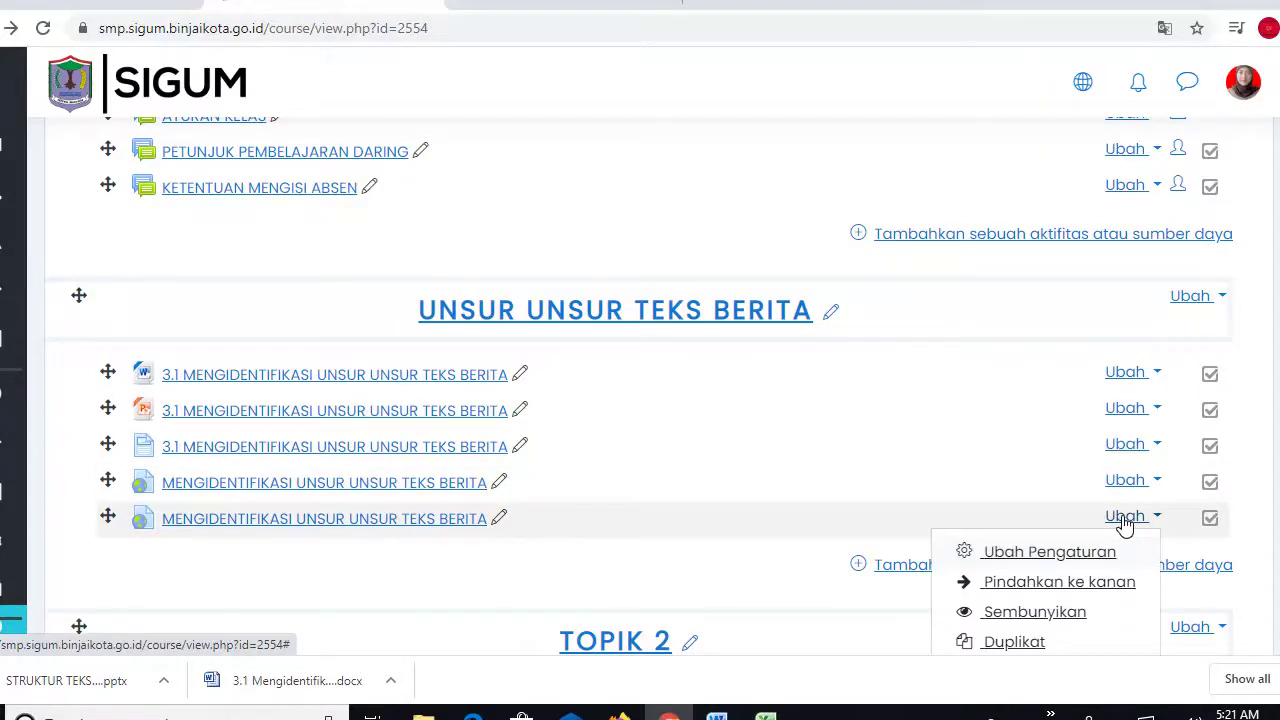
click(1066, 556)
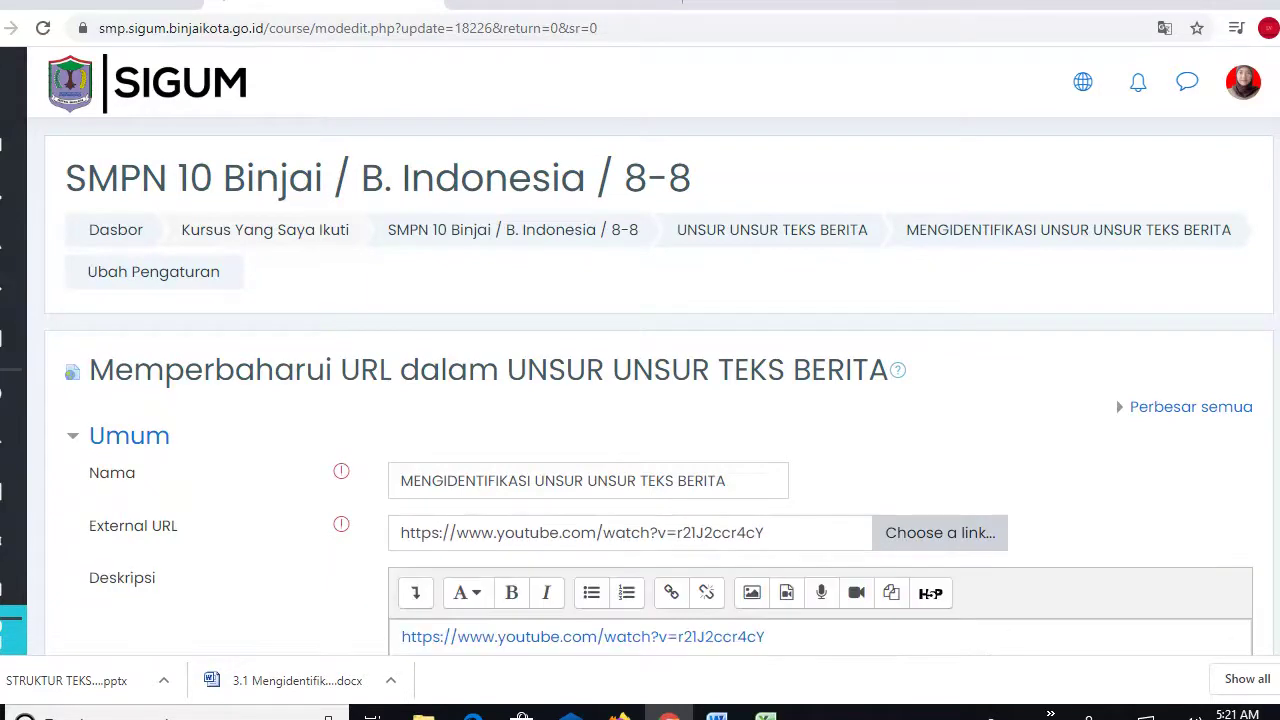
scroll(594, 449, down, 4)
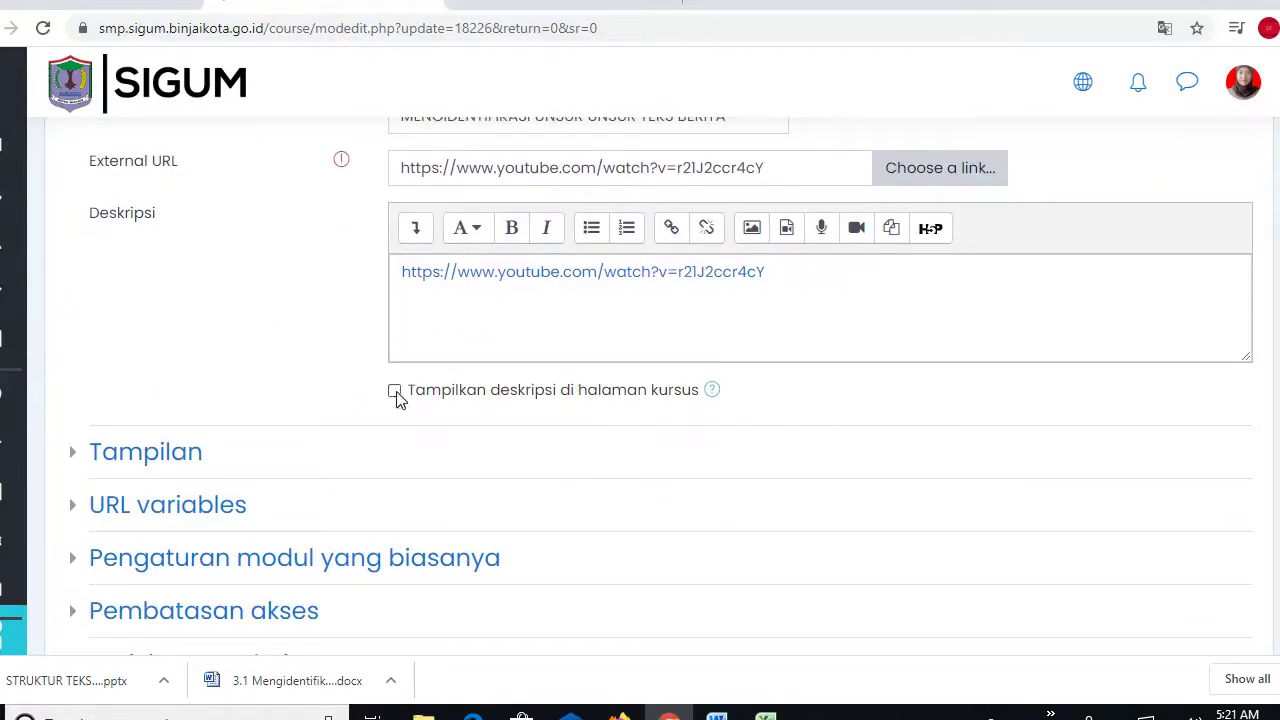
triple_click(392, 271)
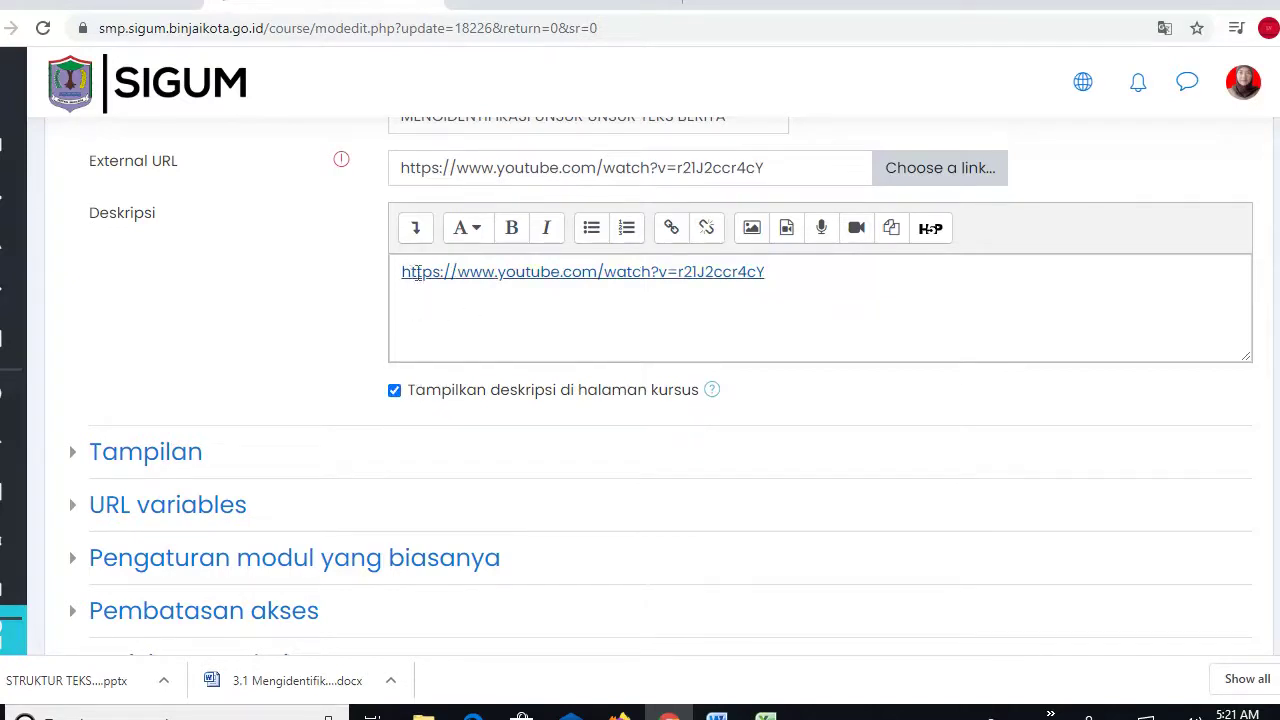
click(785, 276)
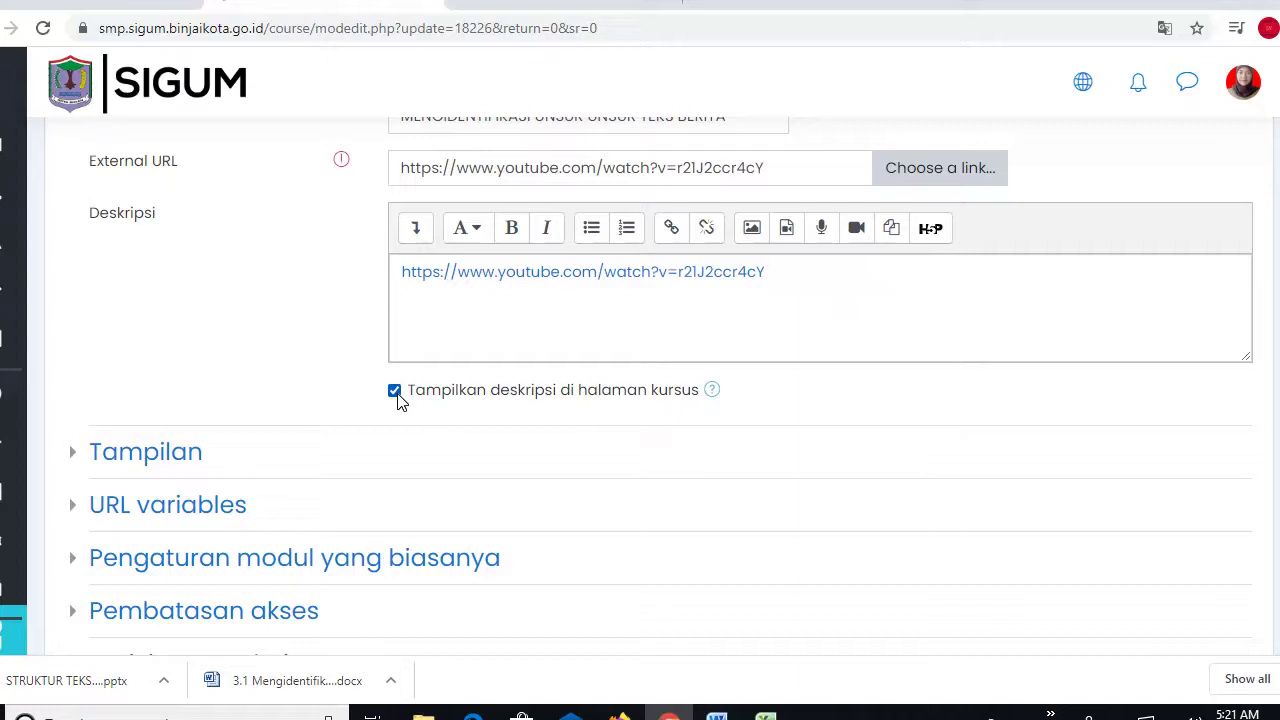
scroll(975, 540, down, 4)
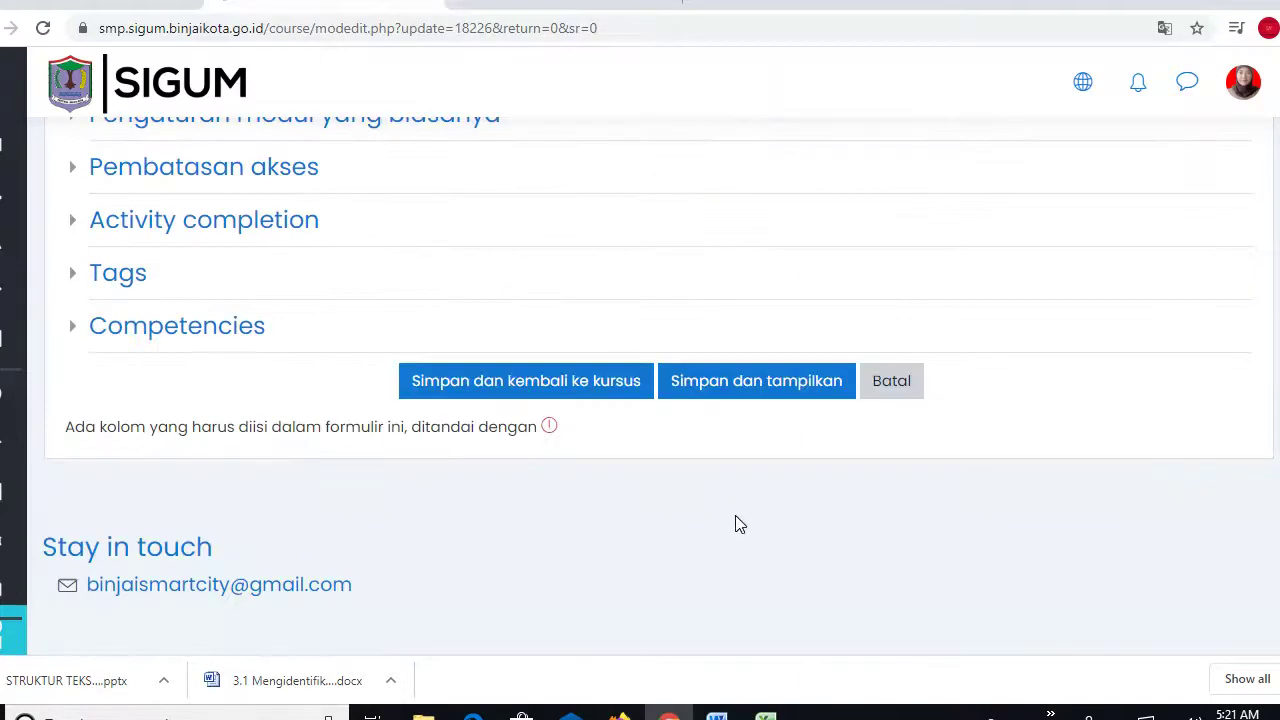
click(768, 390)
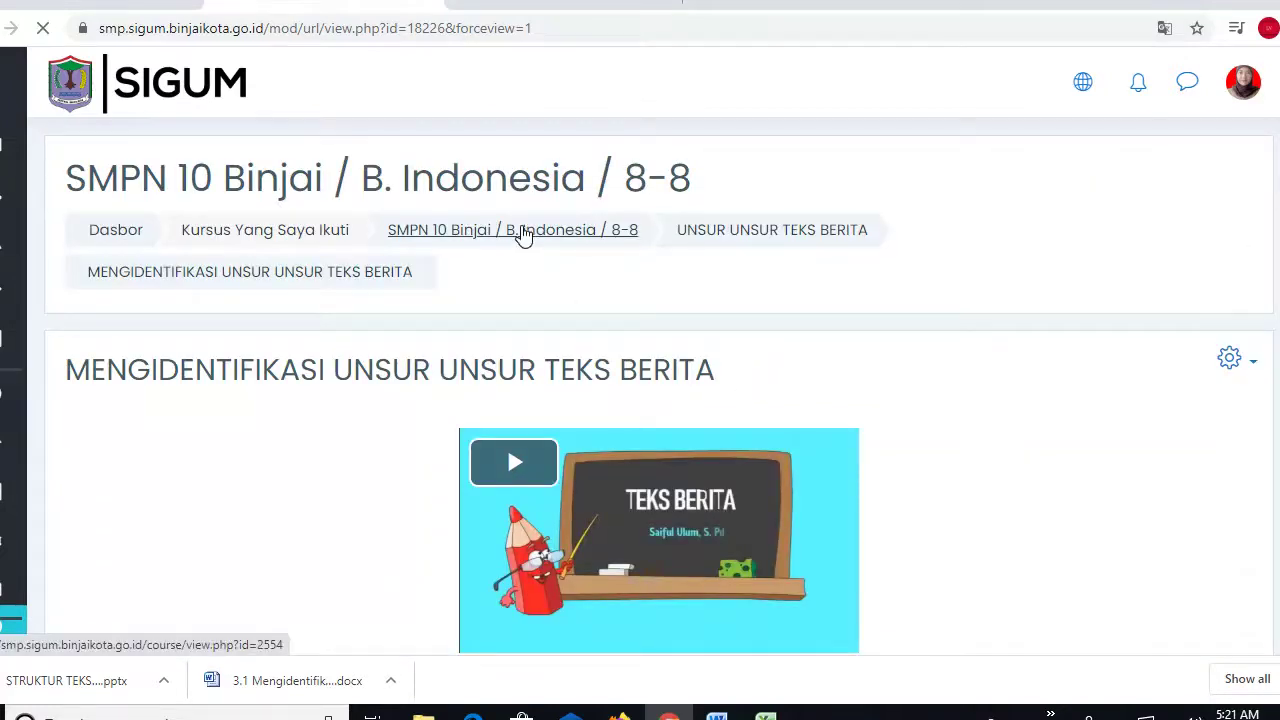
click(522, 233)
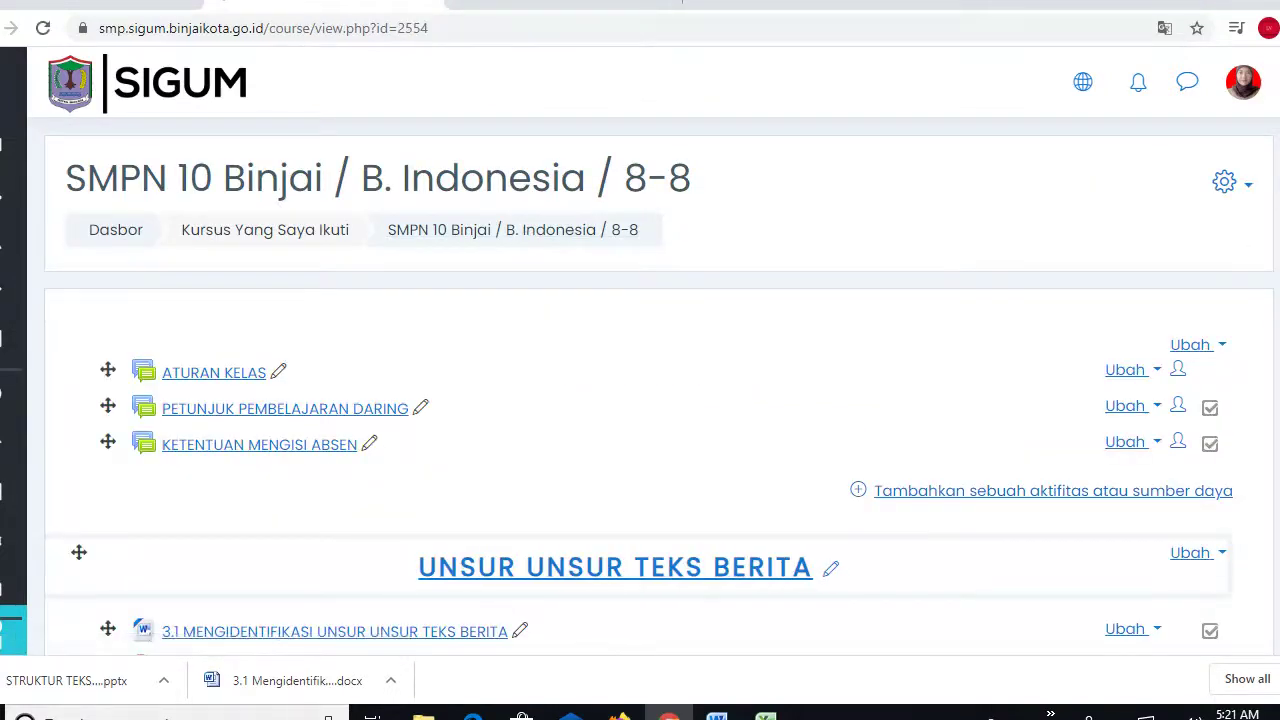
Review the resources and the embedded video under the UNSUR UNSUR TEKS BERITA topic on the course page.
scroll(640, 400, down, 5)
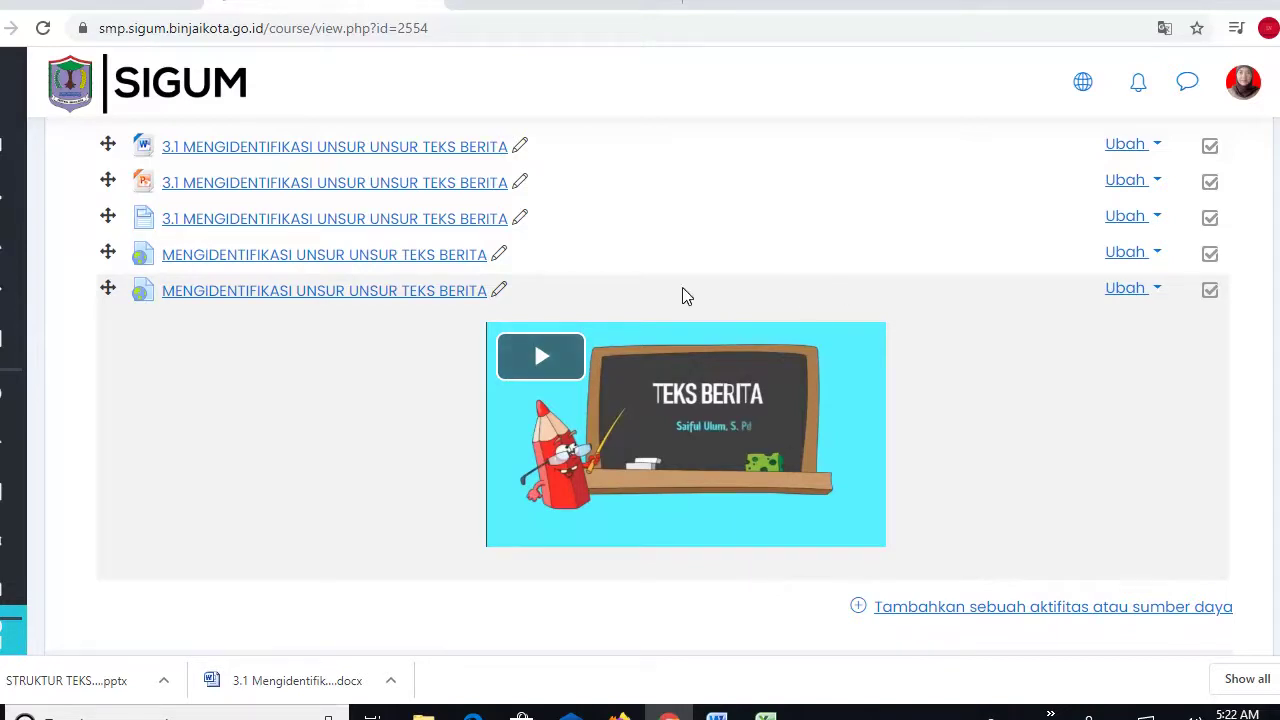
scroll(533, 338, up, 3)
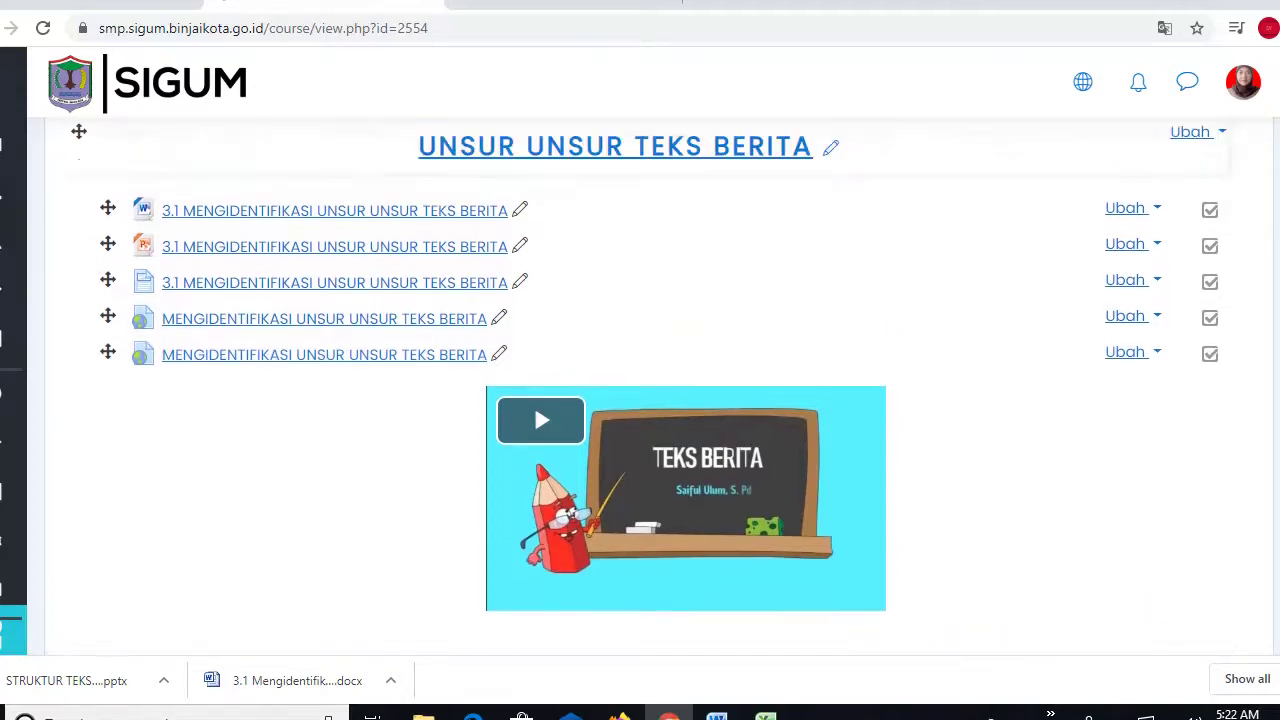
scroll(641, 385, down, 3)
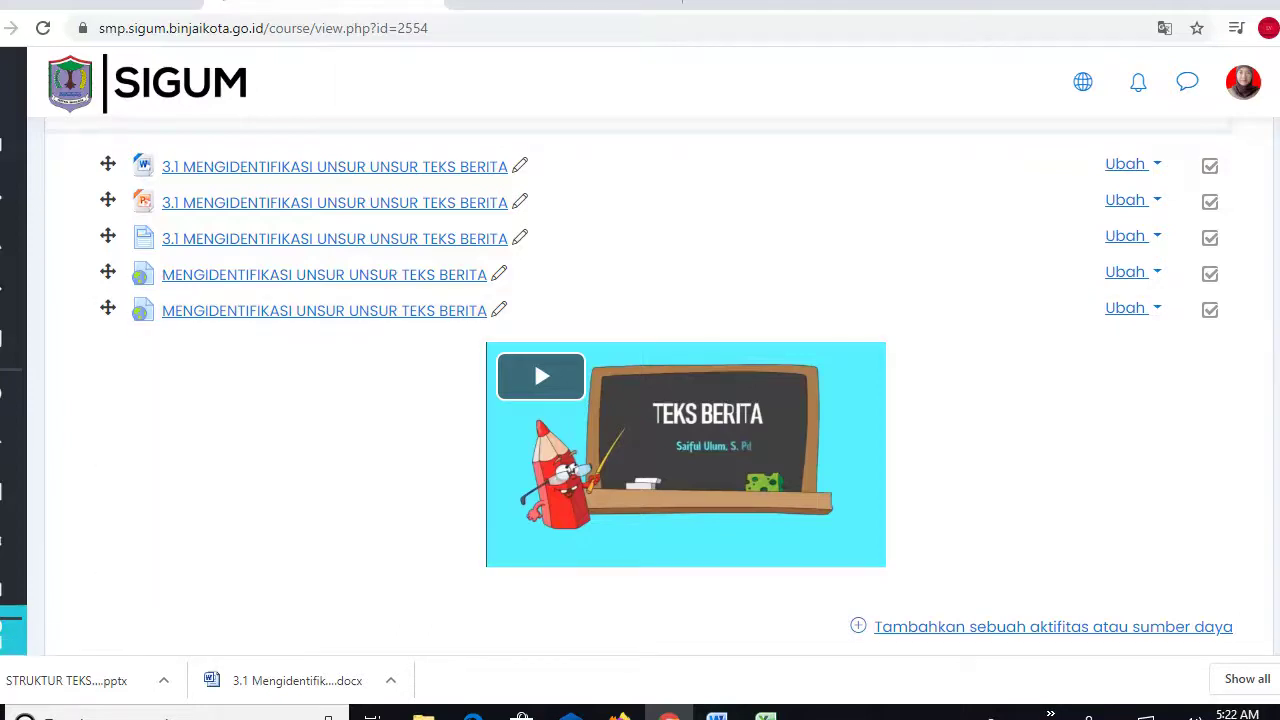
right_click(1070, 240)
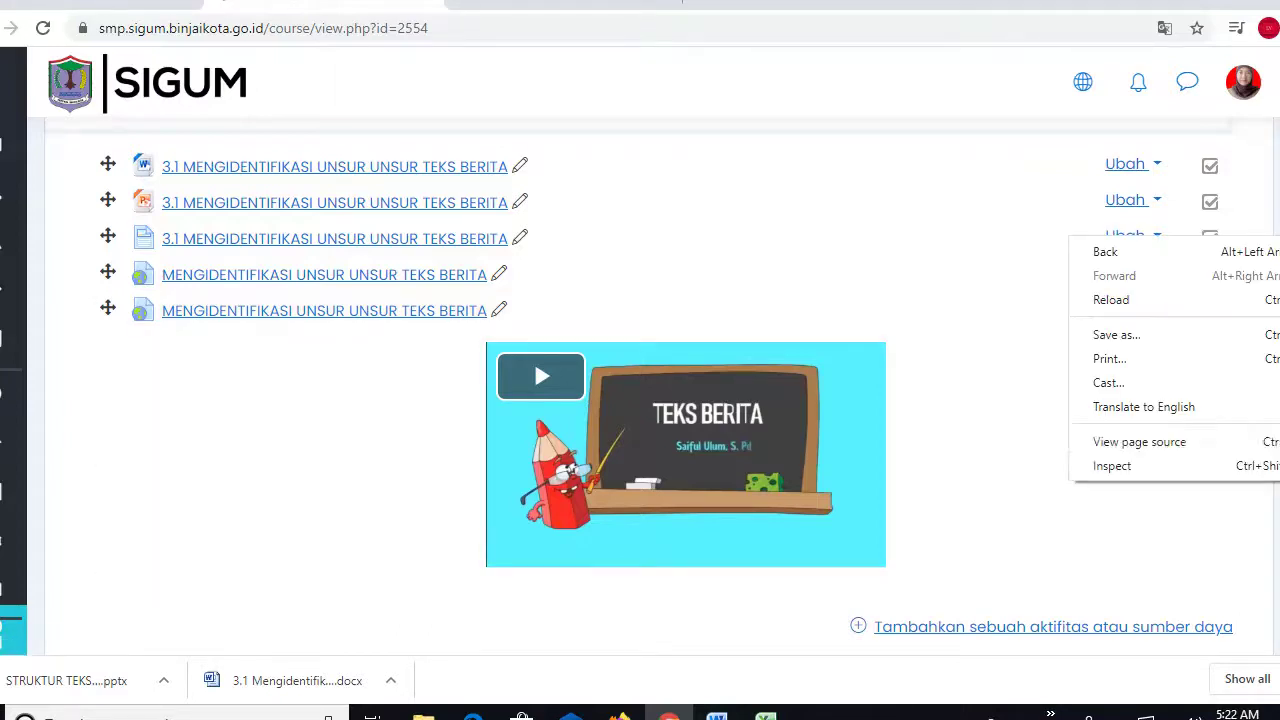
key(Escape)
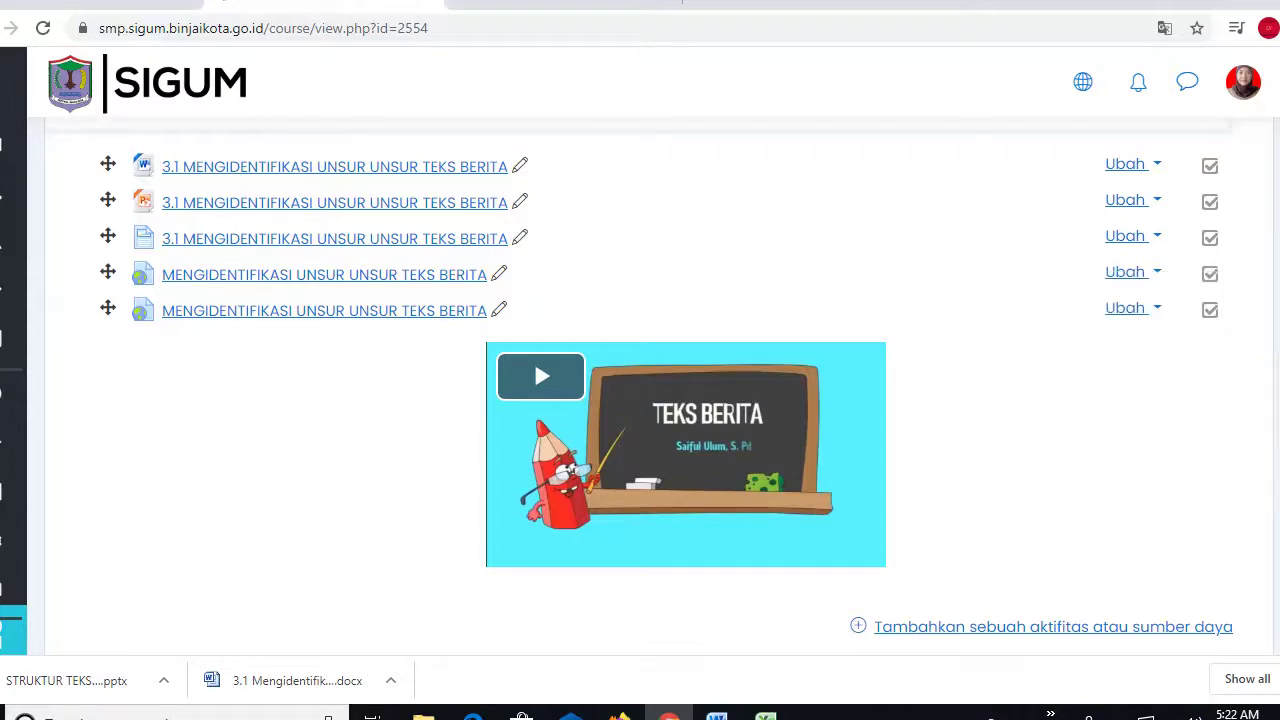
scroll(1106, 451, down, 3)
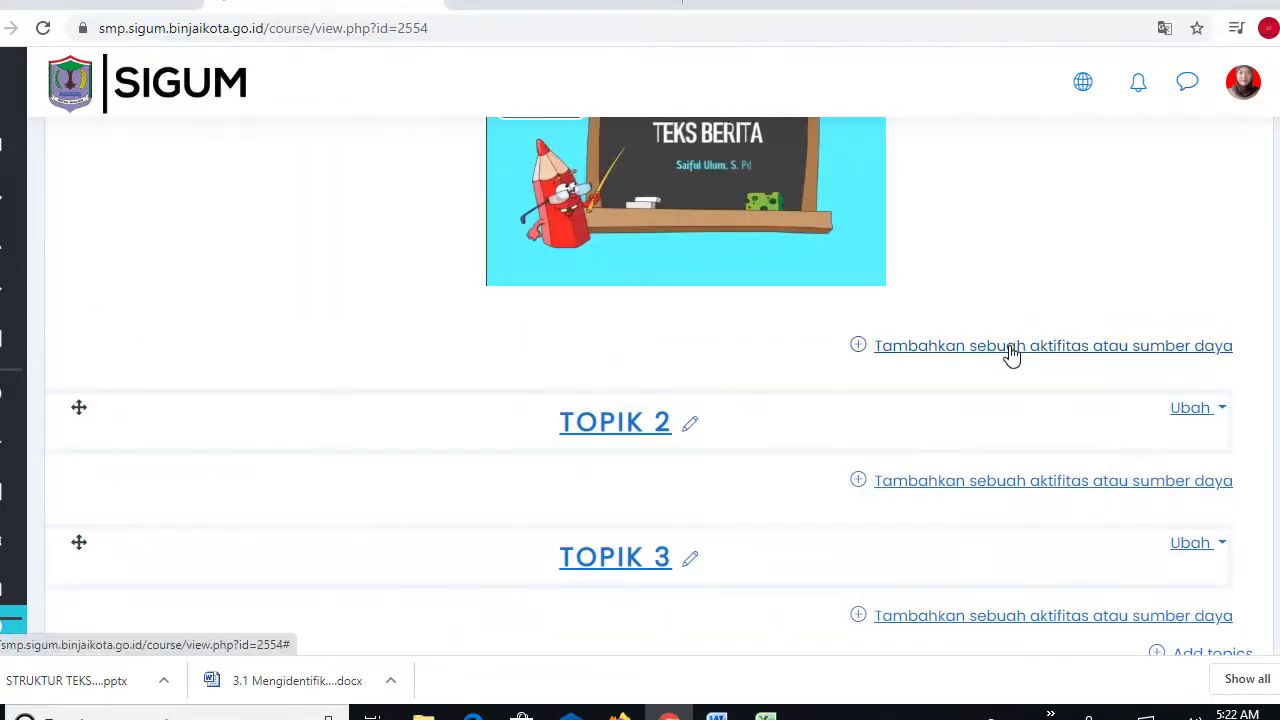
Add a new URL resource to the UNSUR UNSUR TEKS BERITA topic.
click(1012, 347)
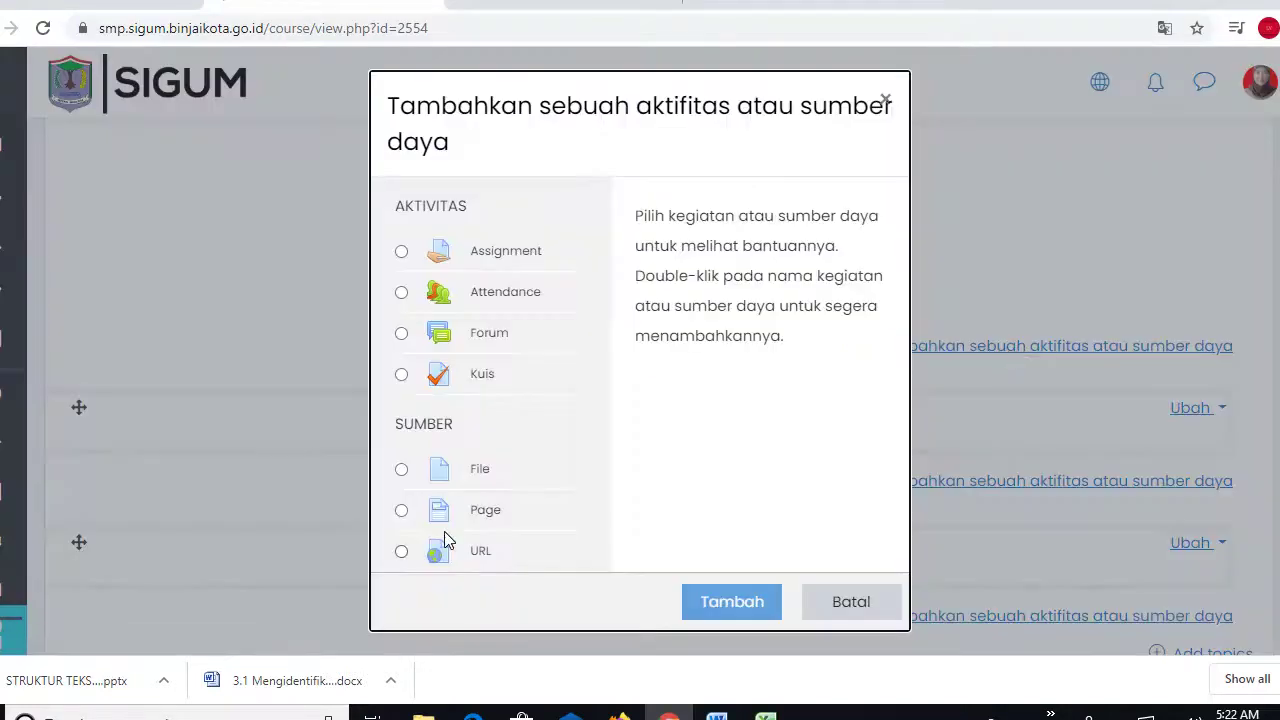
click(401, 551)
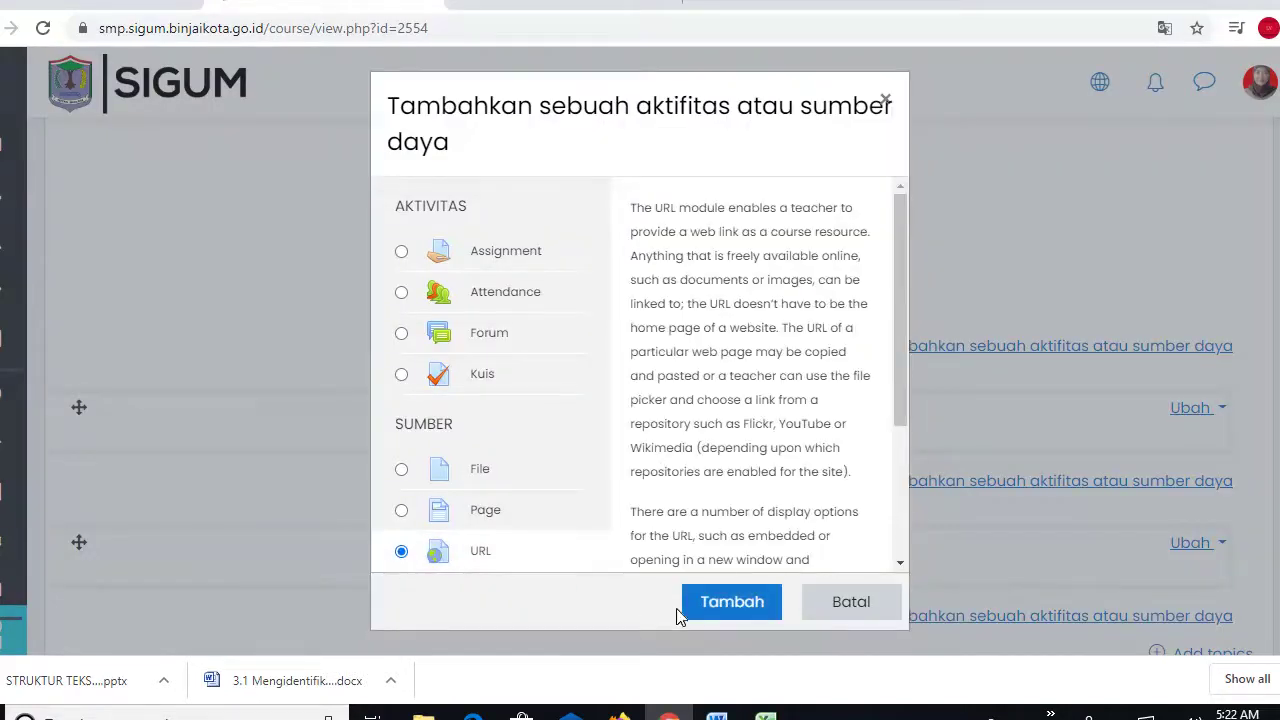
click(733, 604)
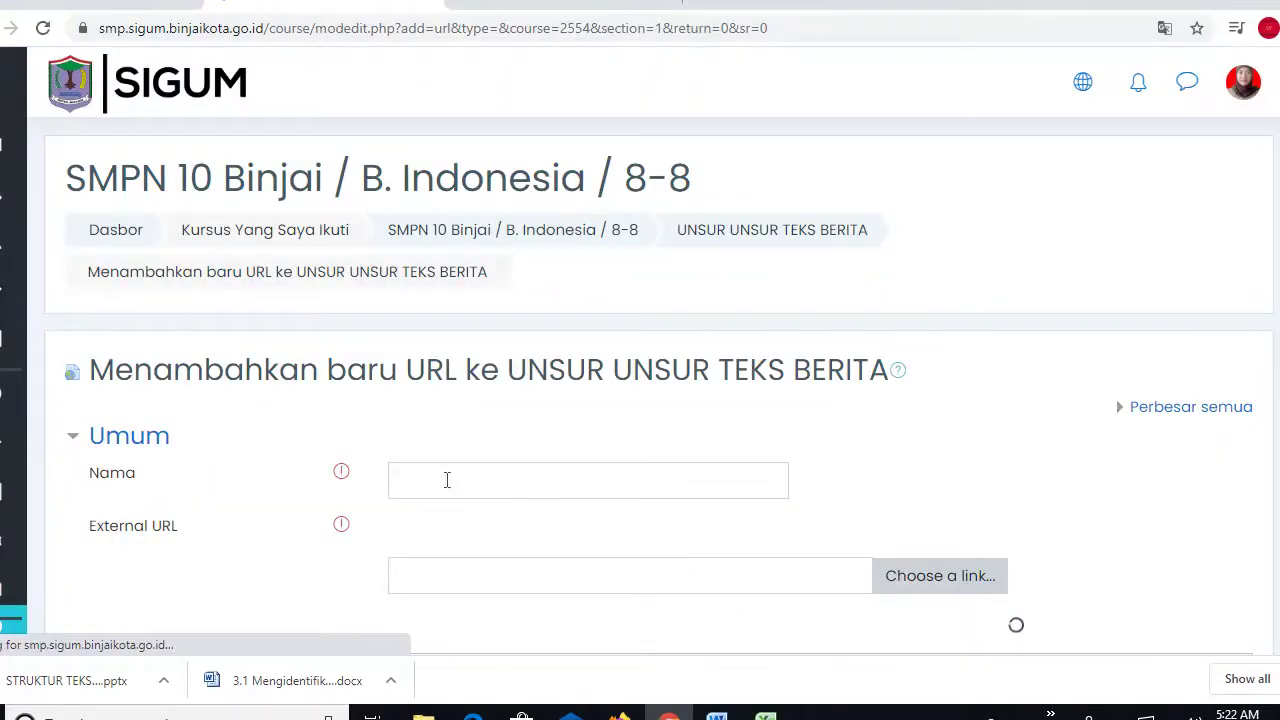
Name the URL resource 3.1 MENGIDENTIFIKASI UNSUR UNSUR TEKS BERITA, reusing the forum title from the ISI SIGUM KELAS 8 Word document.
click(446, 480)
click(716, 712)
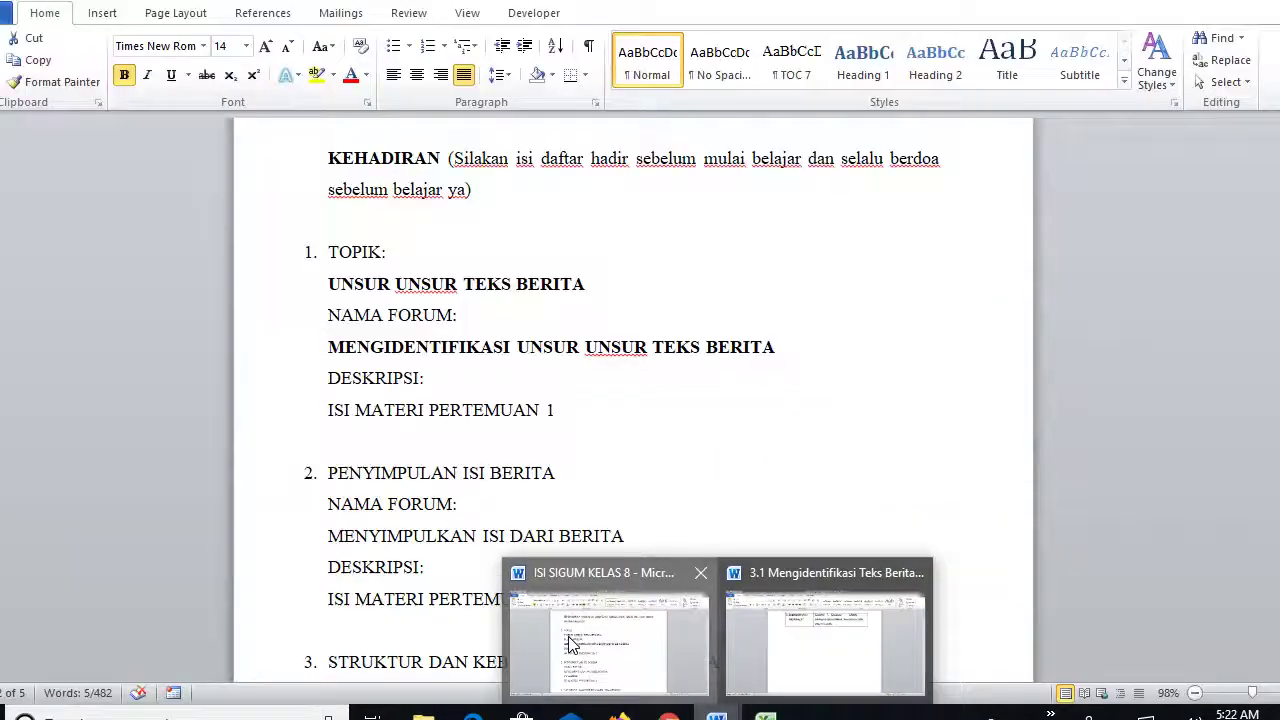
click(570, 637)
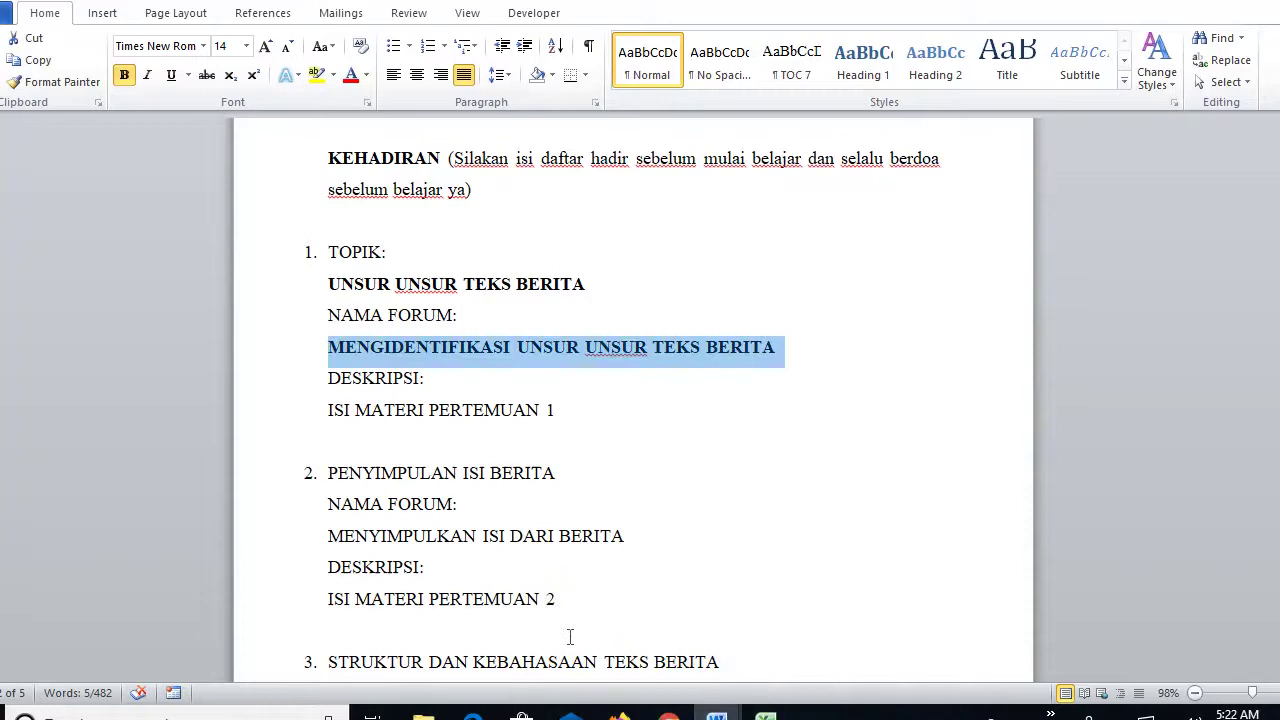
click(716, 712)
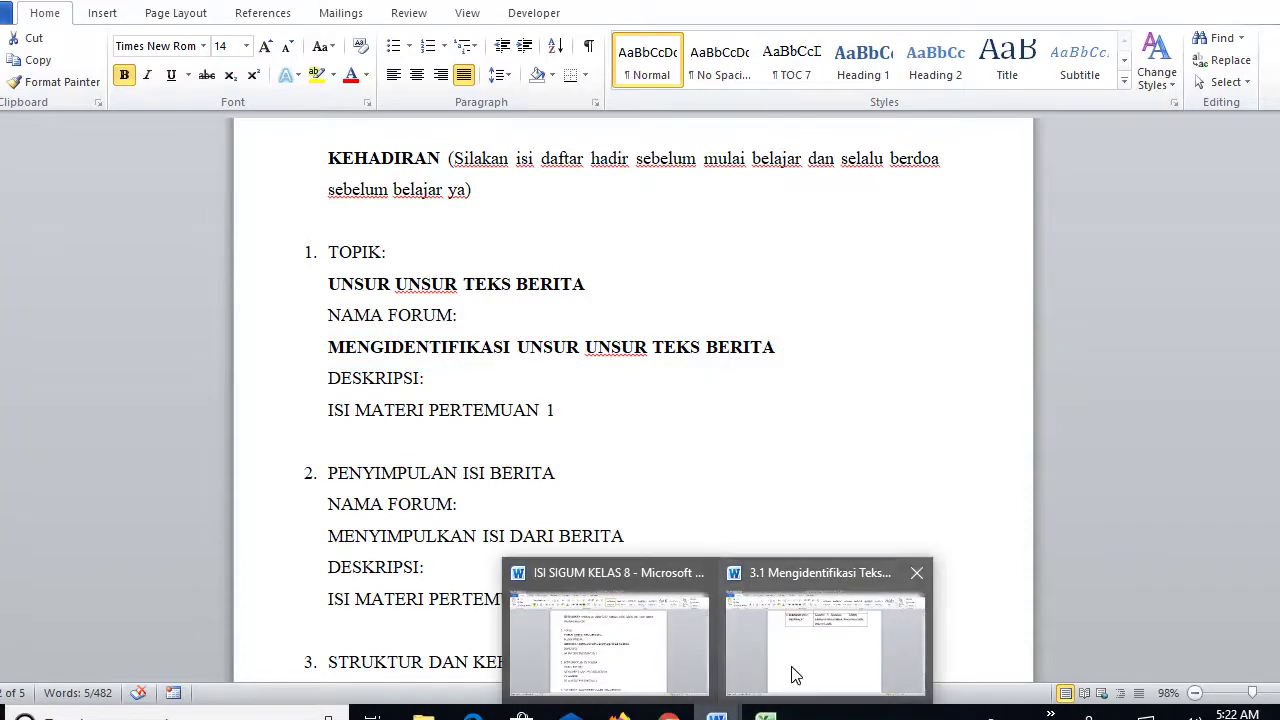
click(793, 674)
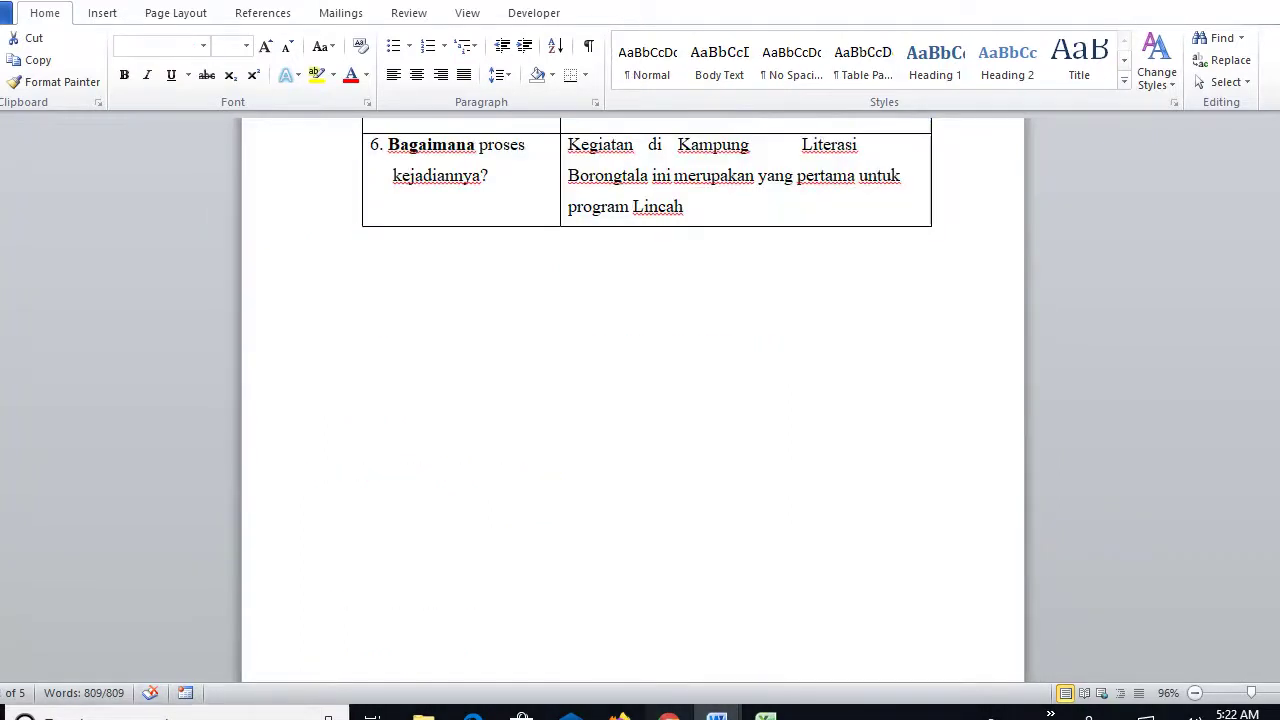
click(668, 712)
text(MENGIDENTIFIKASI UNSUR UNSUR TEKS BERITA)
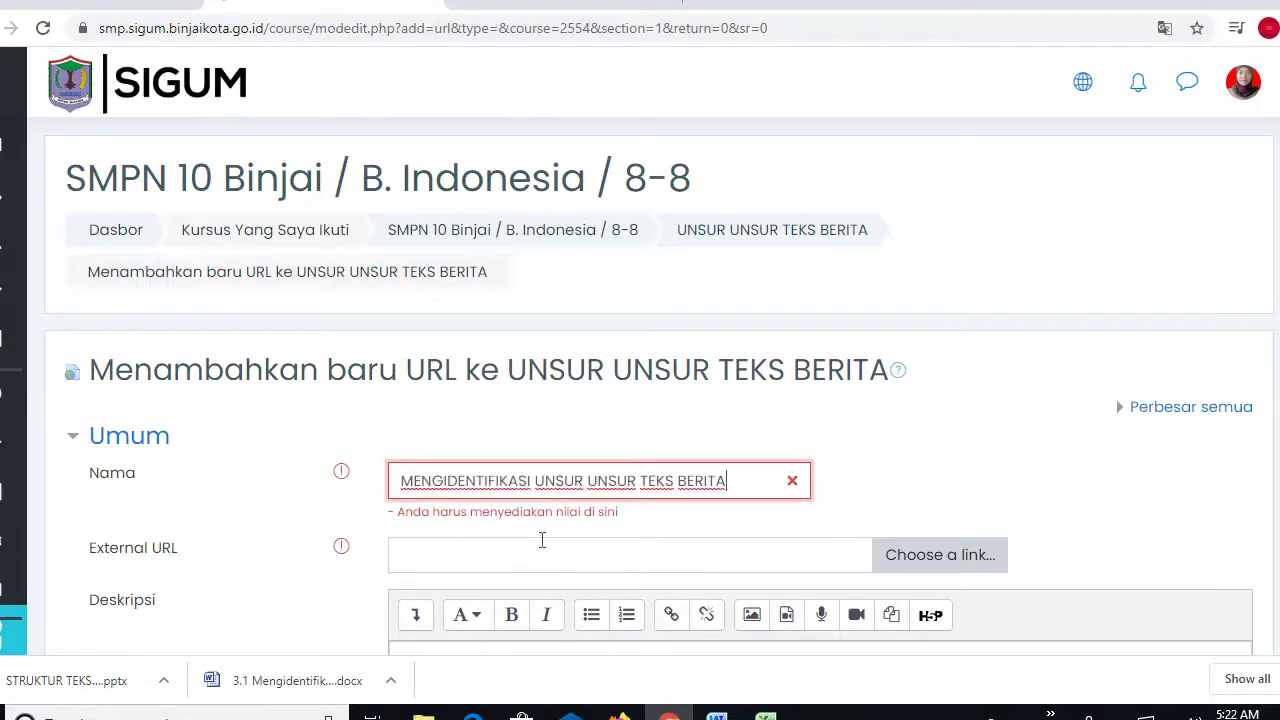
click(403, 481)
text(3.1)
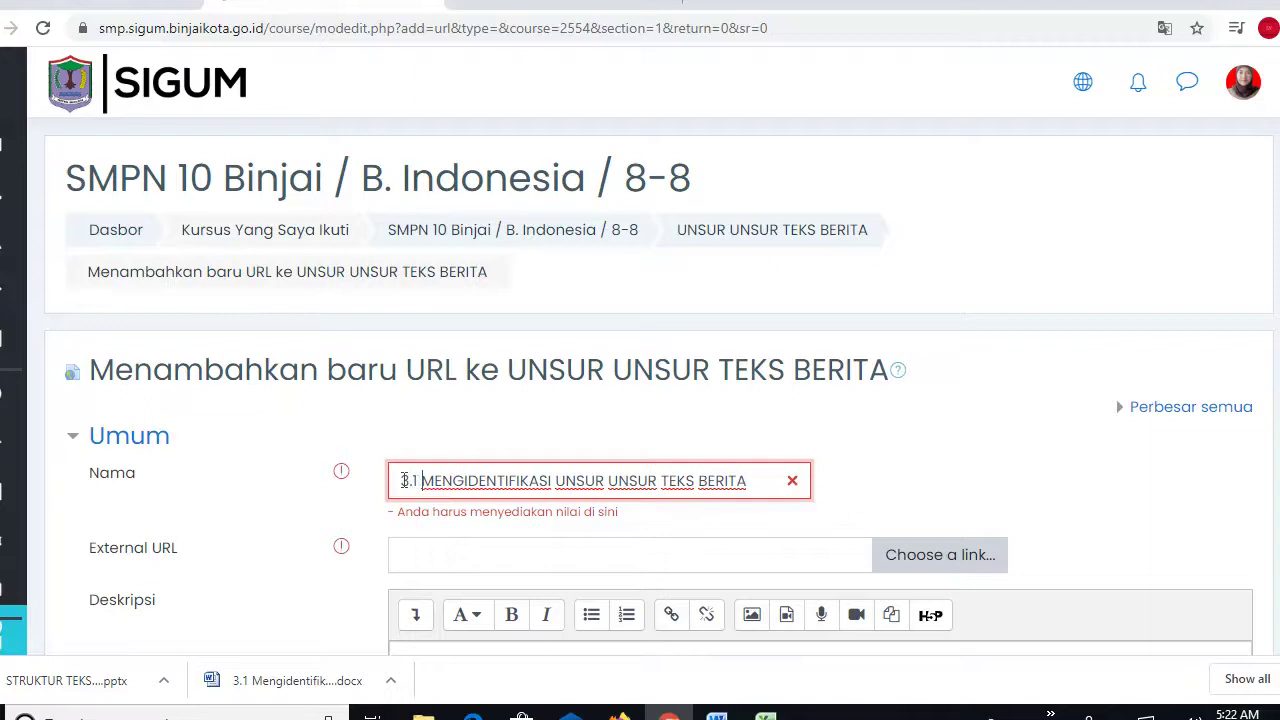
Copy MENGIDENTIFIKASI UNSUR UNSUR TEKS BERITA from the resource name and search Google for it in the browser page showing the YouTube video.
click(443, 544)
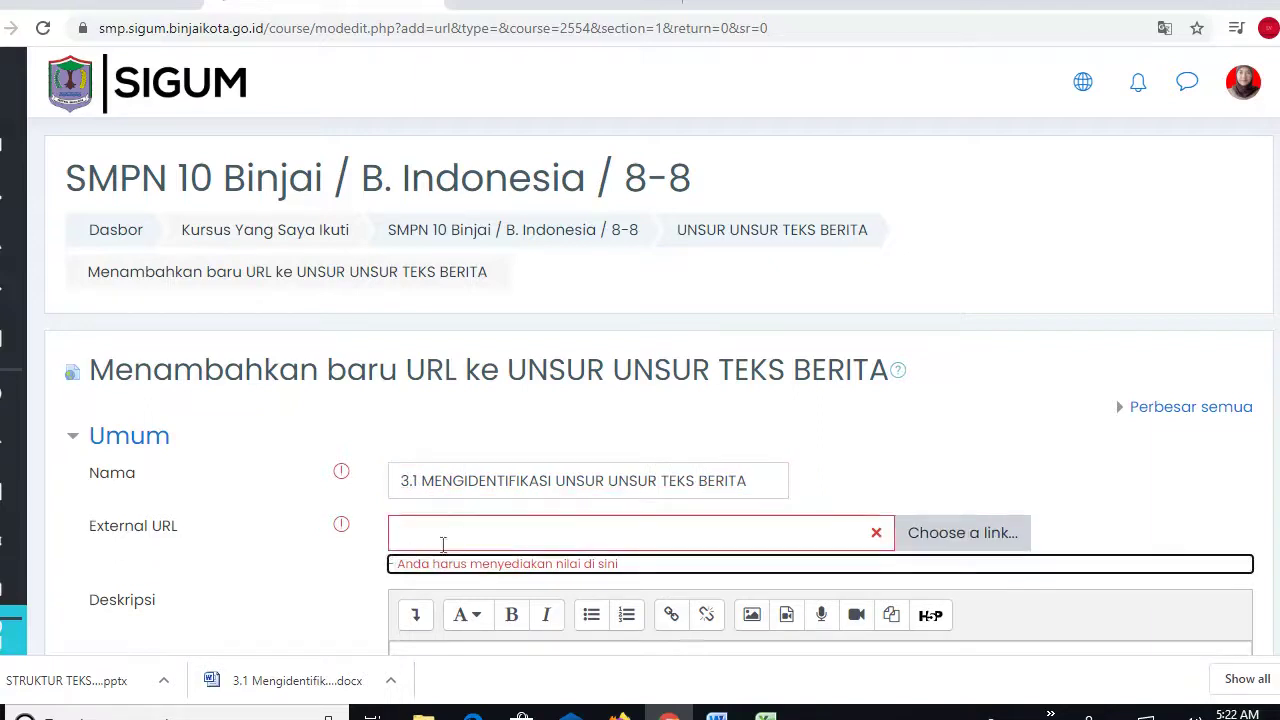
click(440, 540)
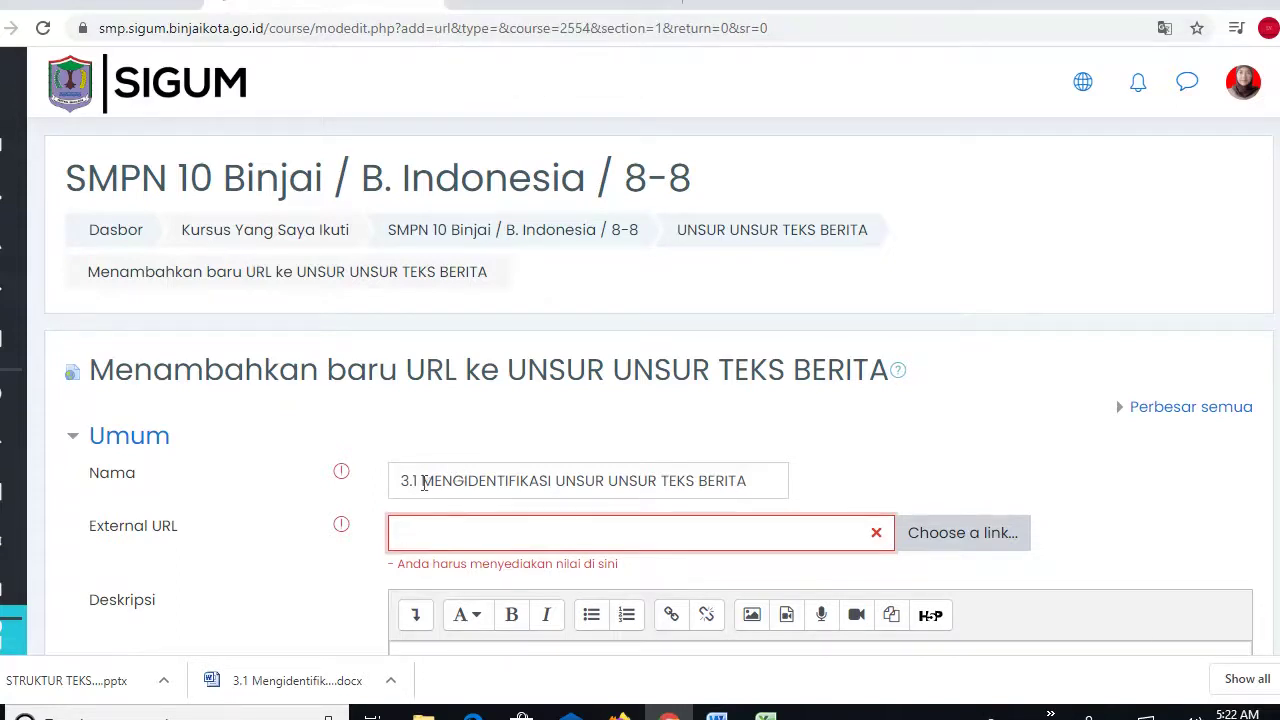
drag(423, 483, 771, 483)
key(ctrl+c)
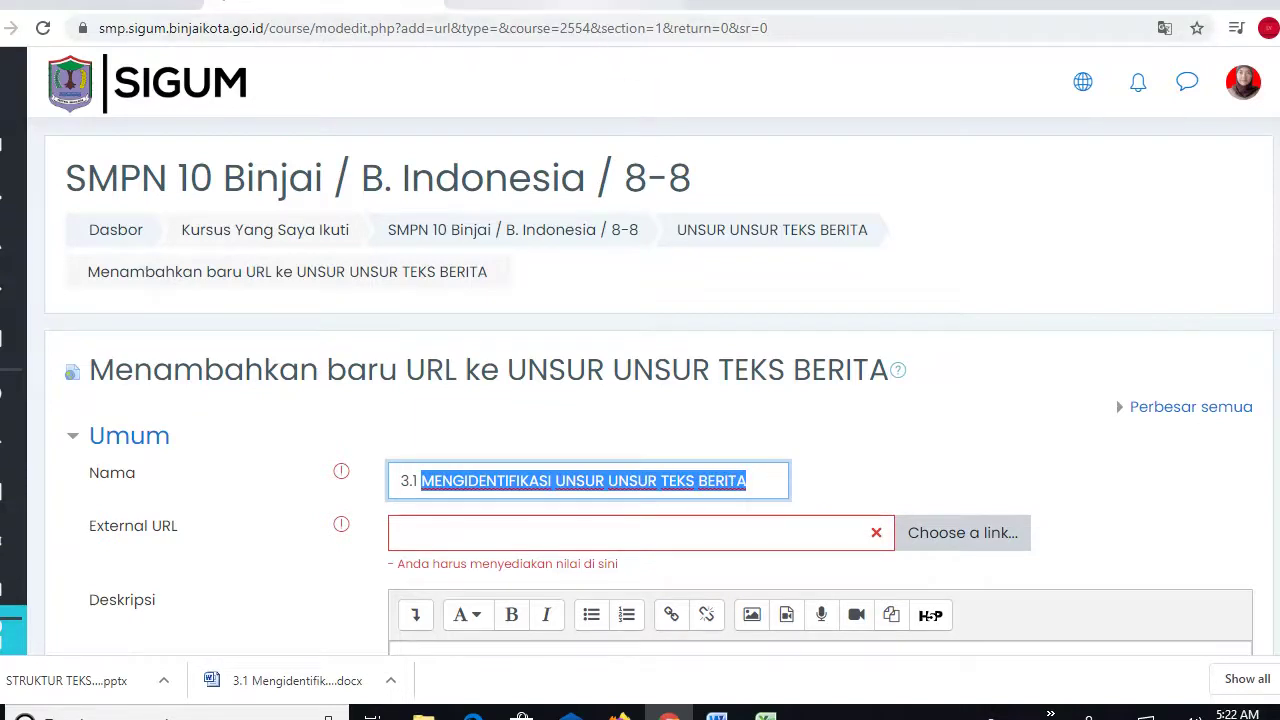
click(560, 4)
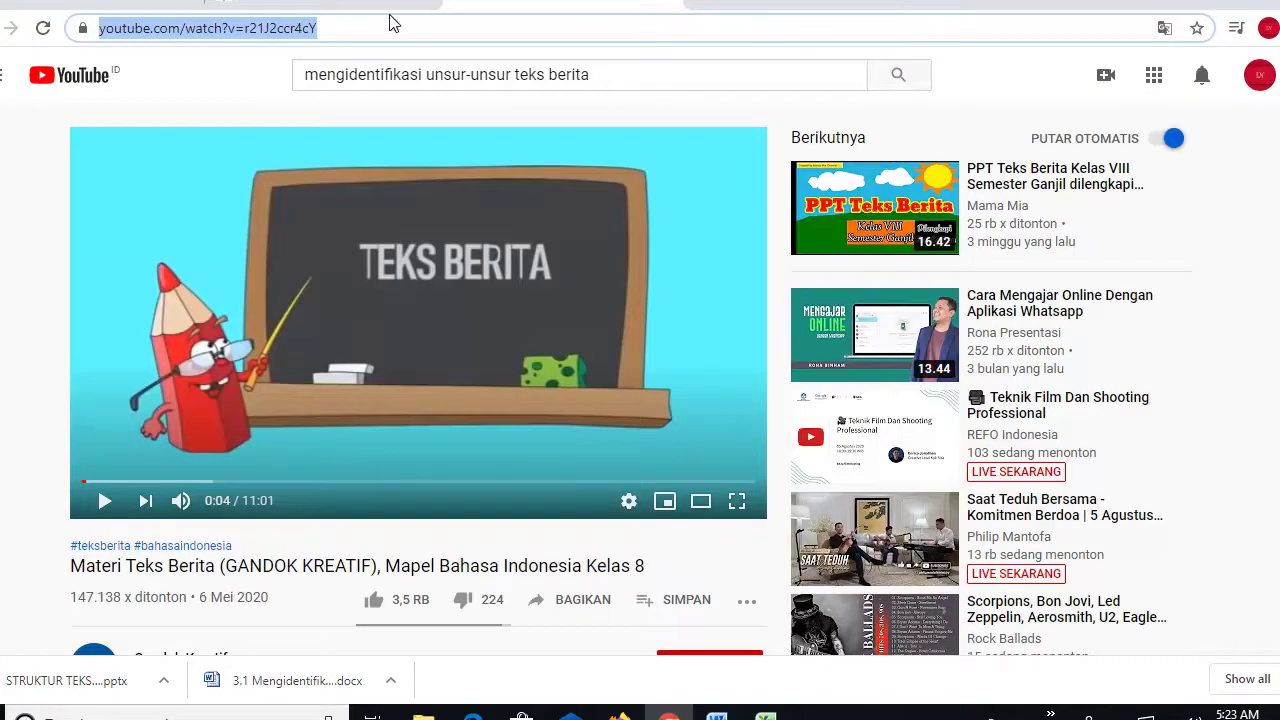
key(ctrl+v)
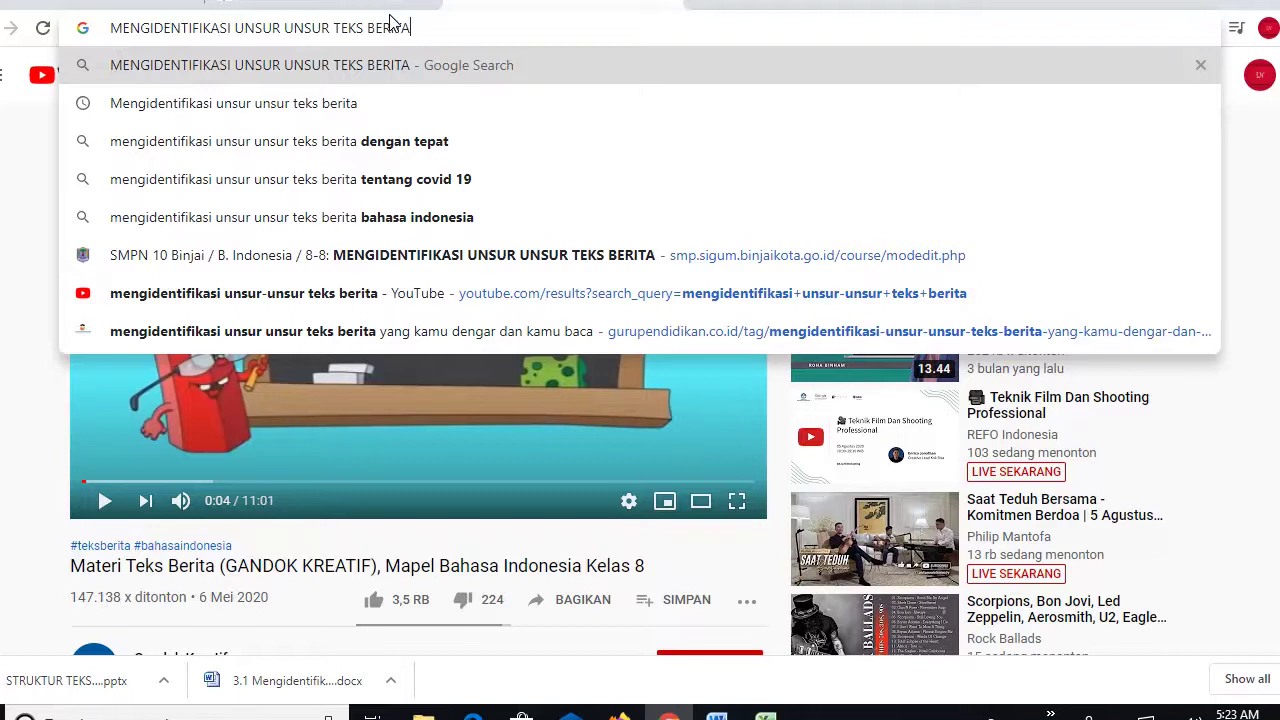
key(Return)
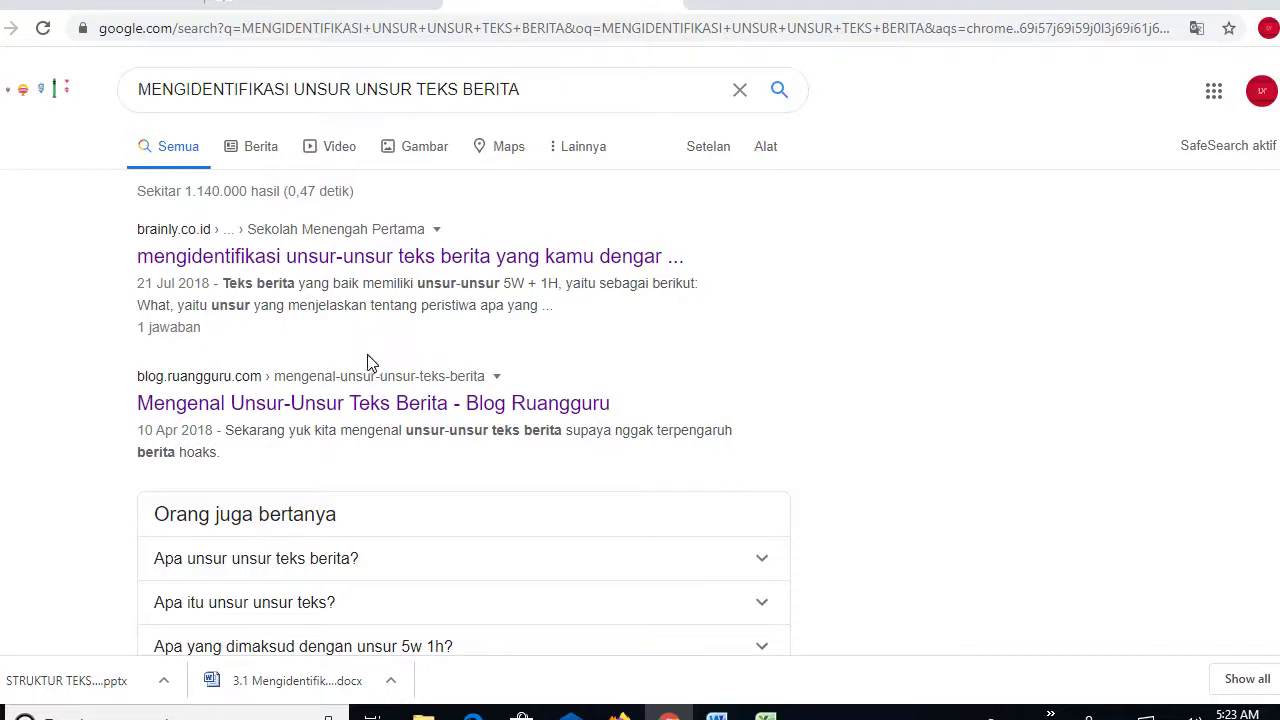
Open the Blog Ruangguru result Mengenal Unsur-Unsur Teks Berita in a new browser tab and skim the article.
click(317, 410)
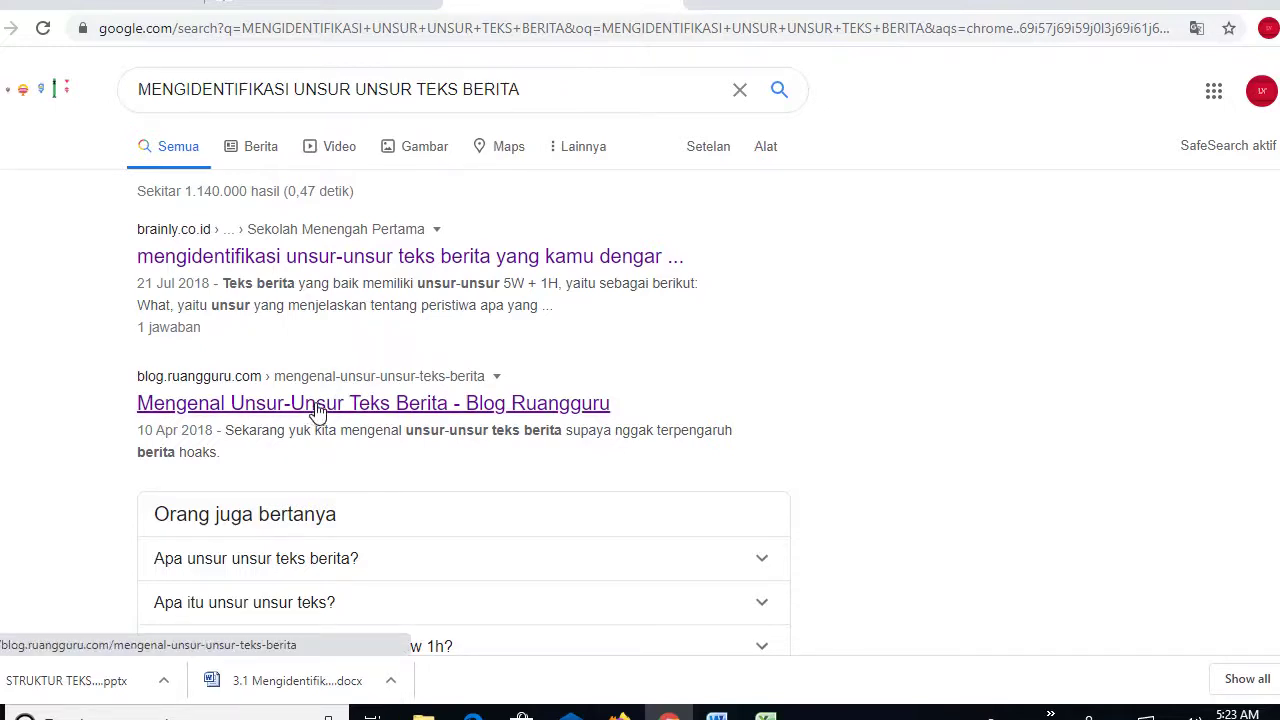
right_click(316, 412)
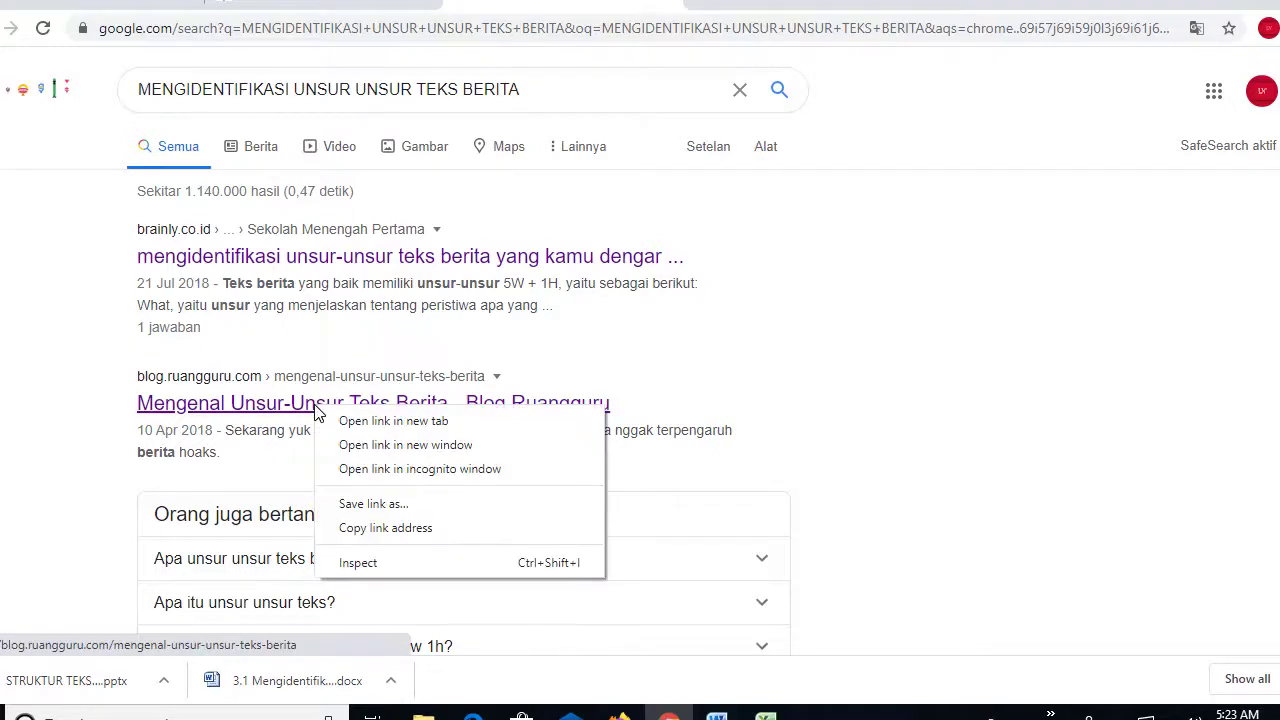
click(336, 424)
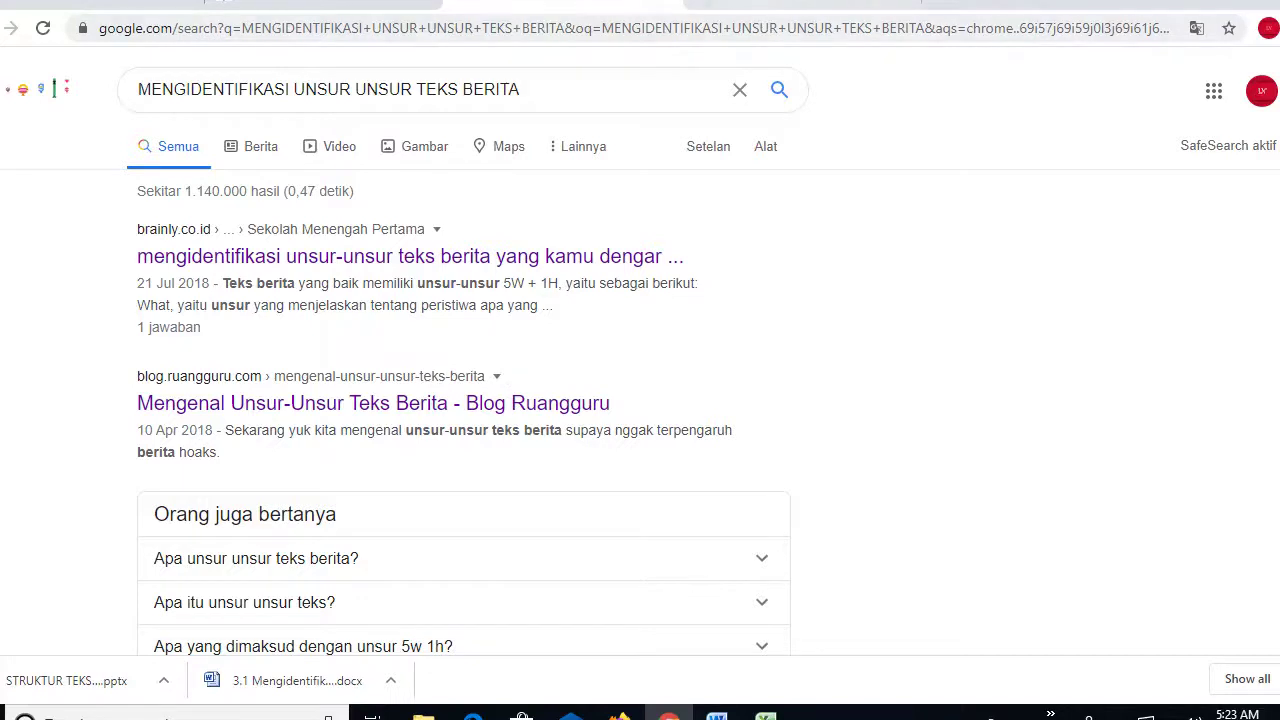
key(ctrl+Tab)
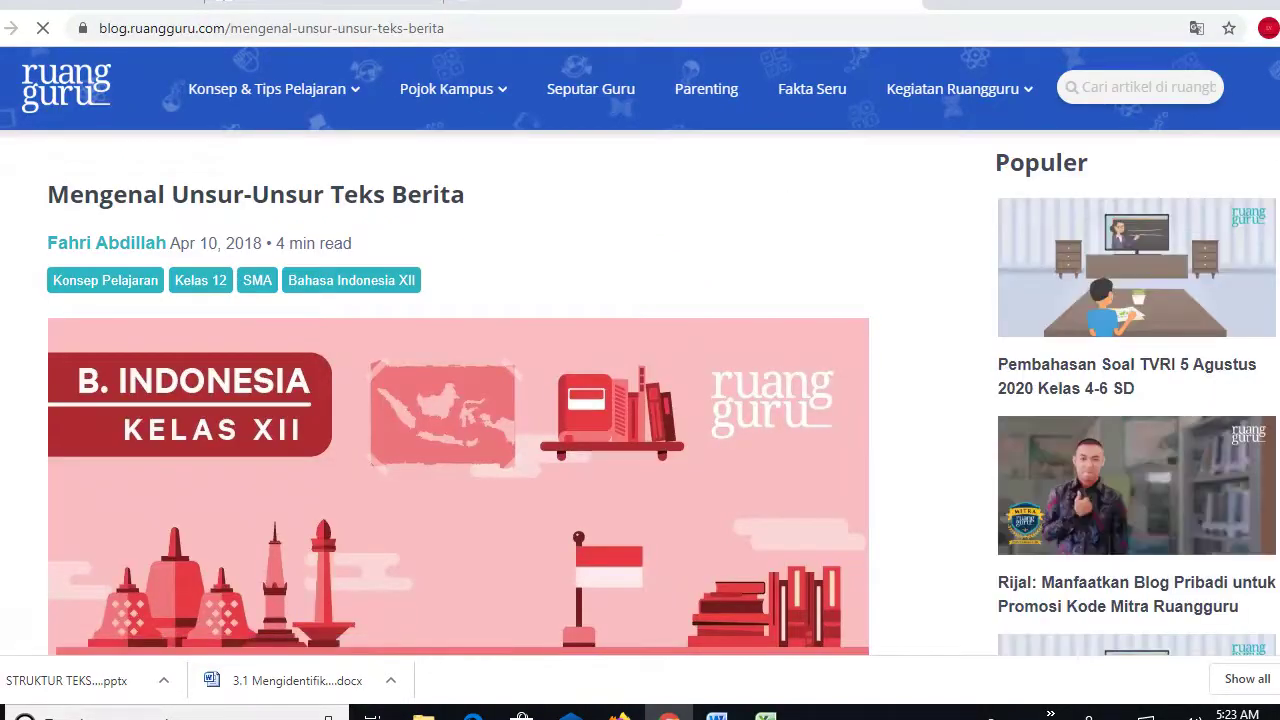
scroll(523, 266, down, 1)
scroll(460, 400, down, 10)
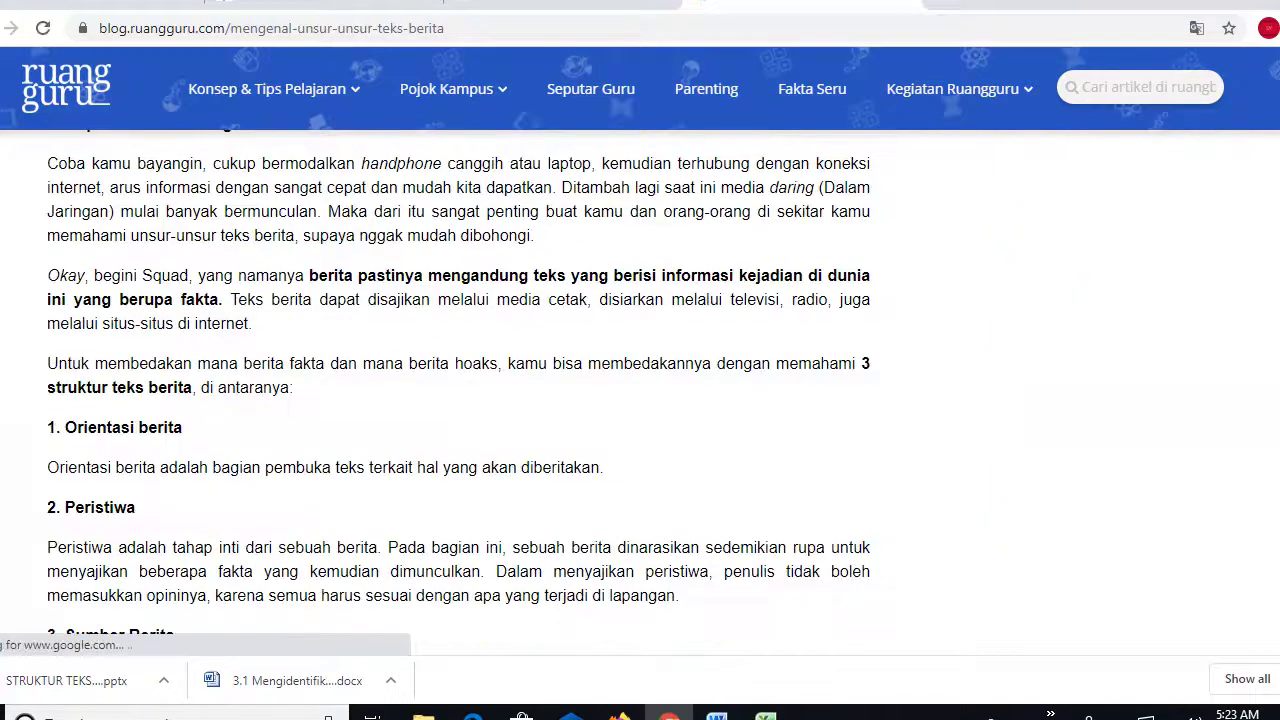
scroll(458, 390, up, 2)
scroll(458, 390, down, 5)
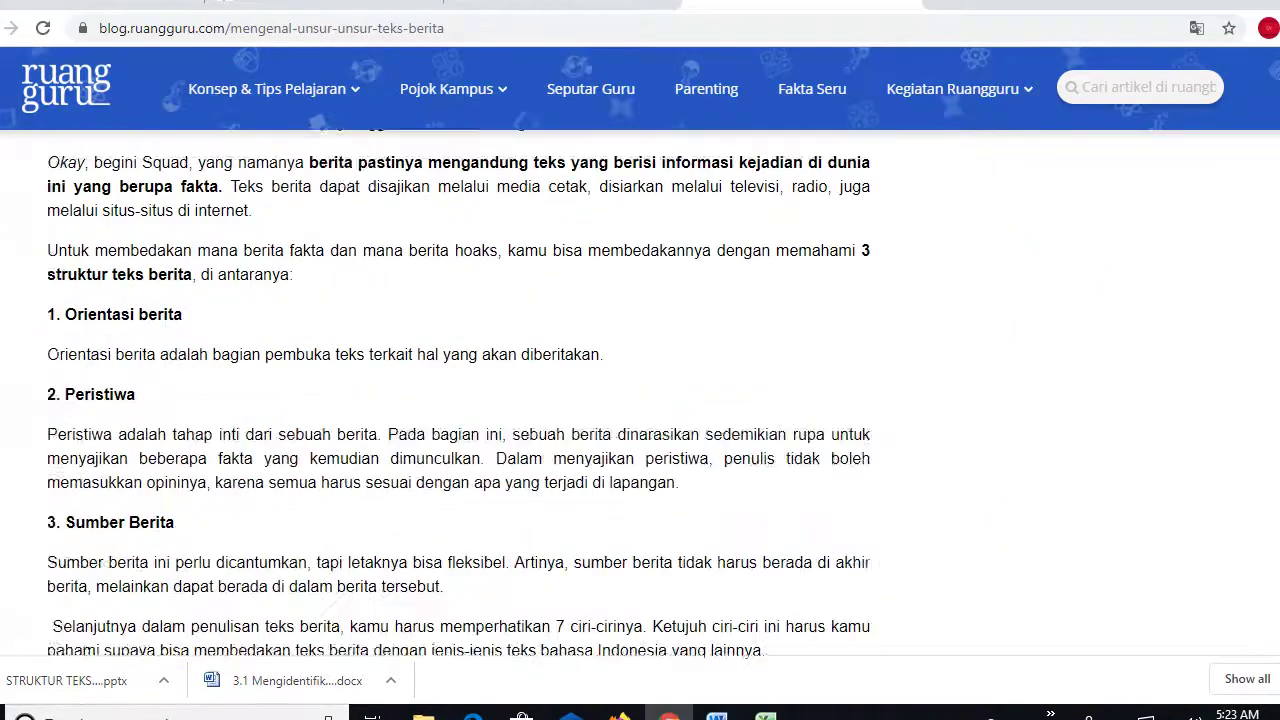
scroll(458, 390, up, 15)
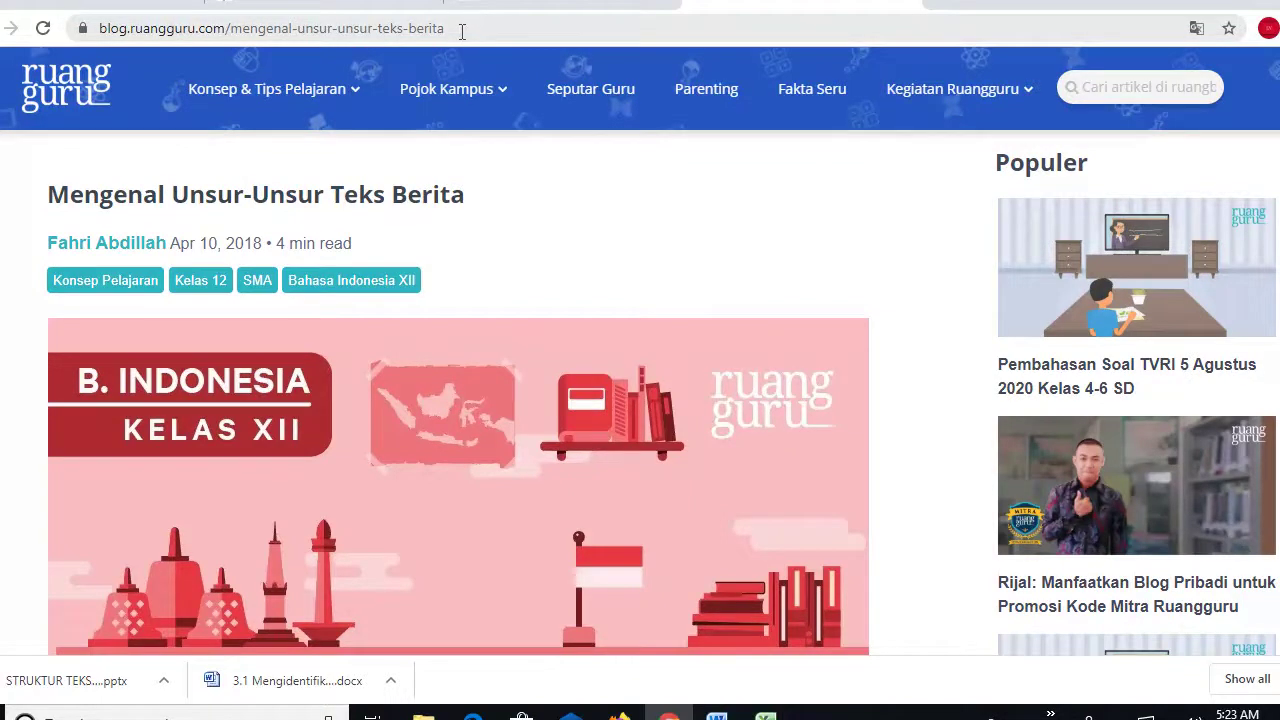
drag(462, 31, 99, 30)
key(ctrl+c)
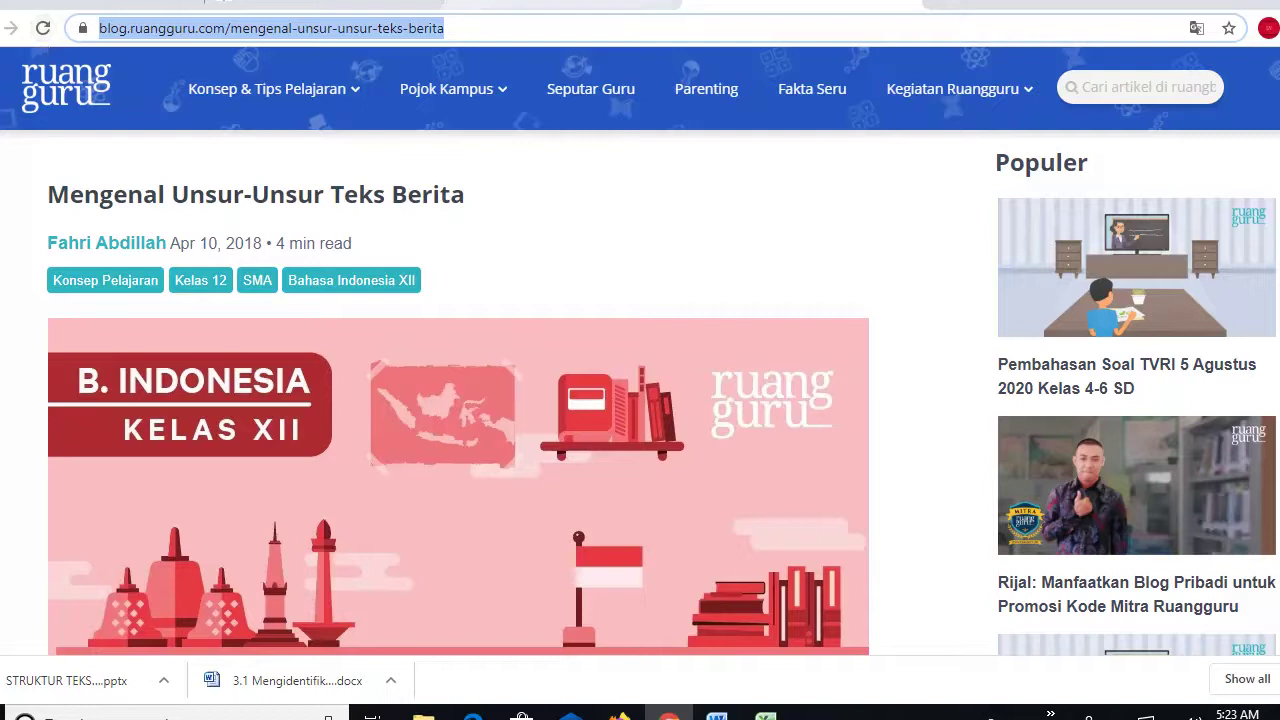
click(290, 6)
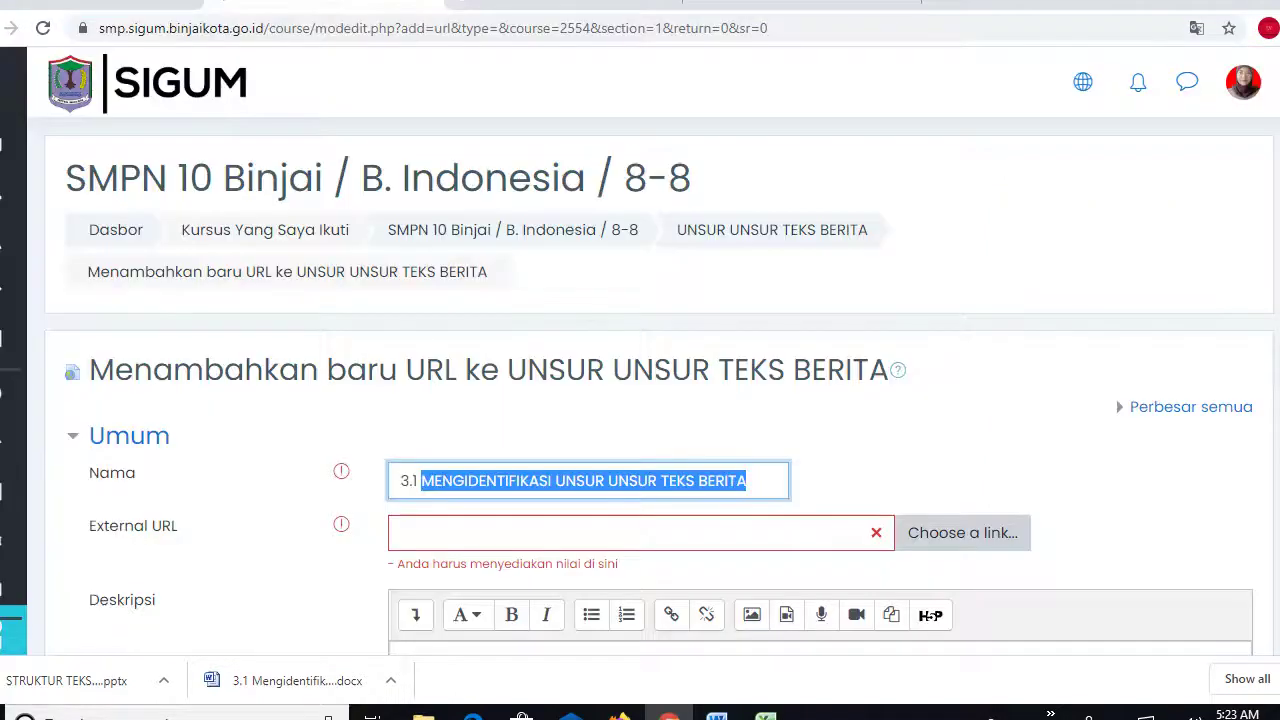
click(434, 541)
key(ctrl+v)
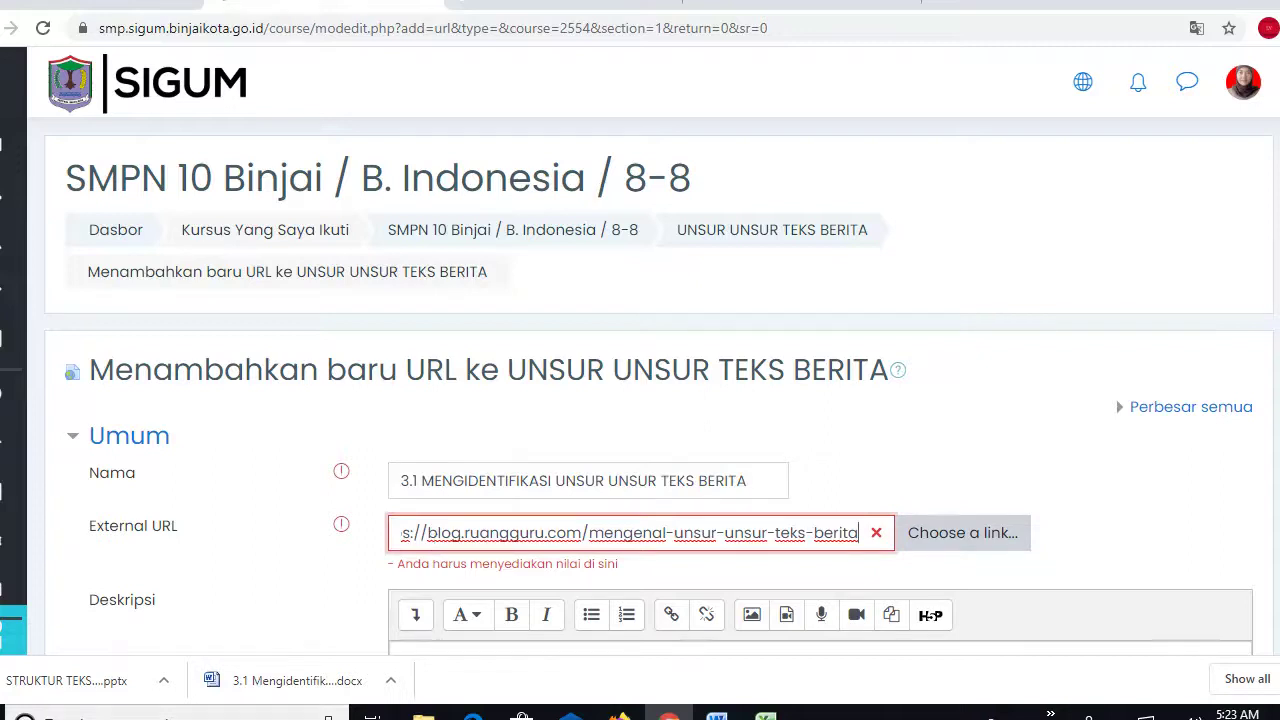
Leave the description empty, save the URL resource, and return to the B. Indonesia 8-8 course page.
scroll(658, 400, down, 3)
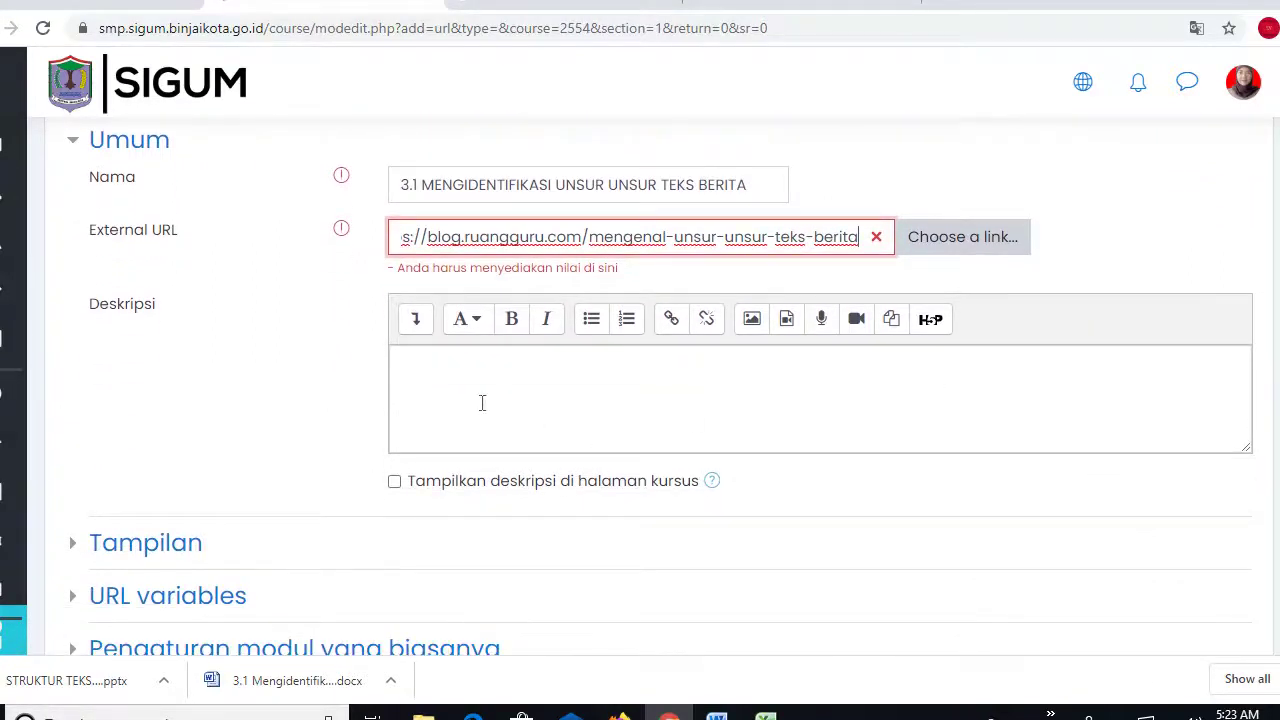
click(438, 374)
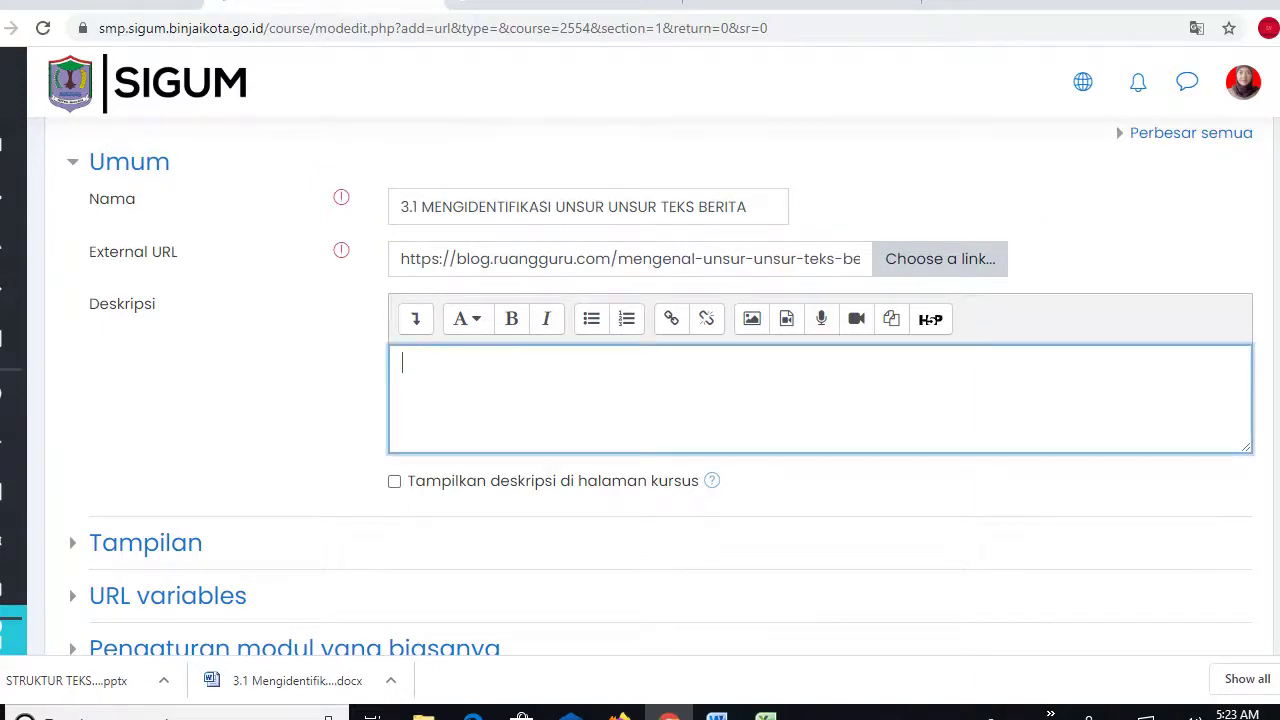
scroll(658, 400, down, 4)
click(749, 537)
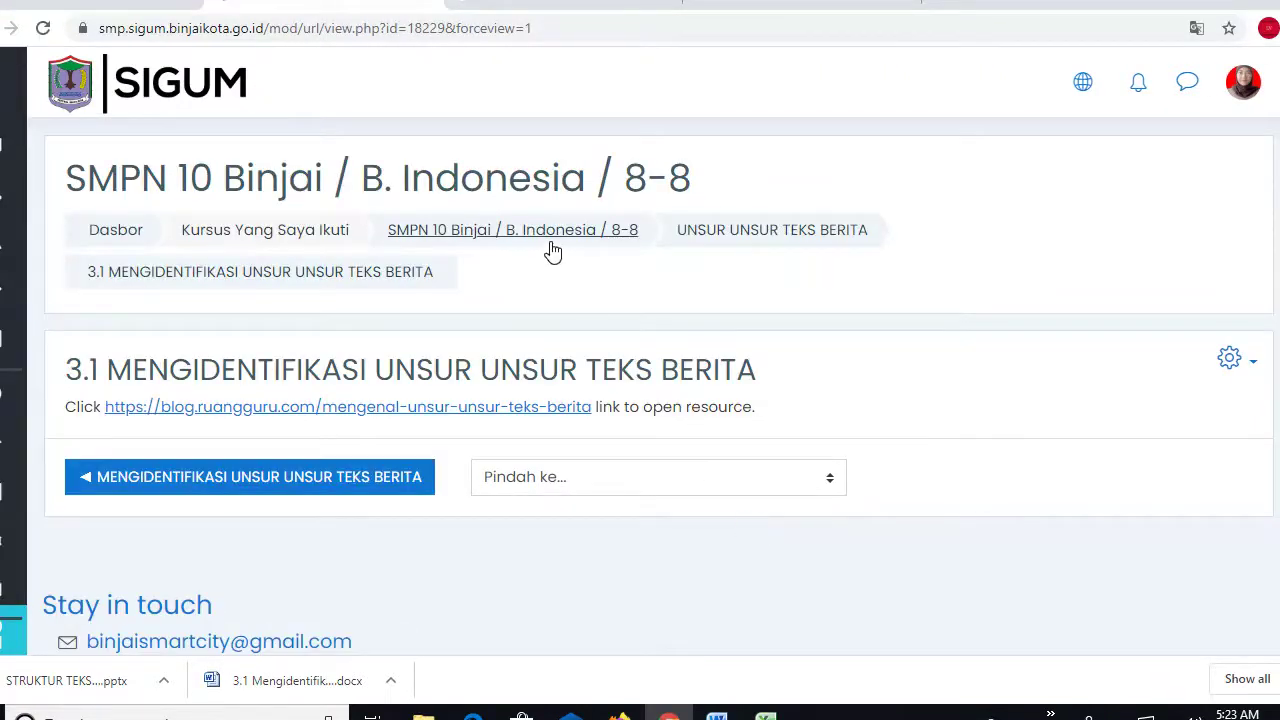
click(553, 242)
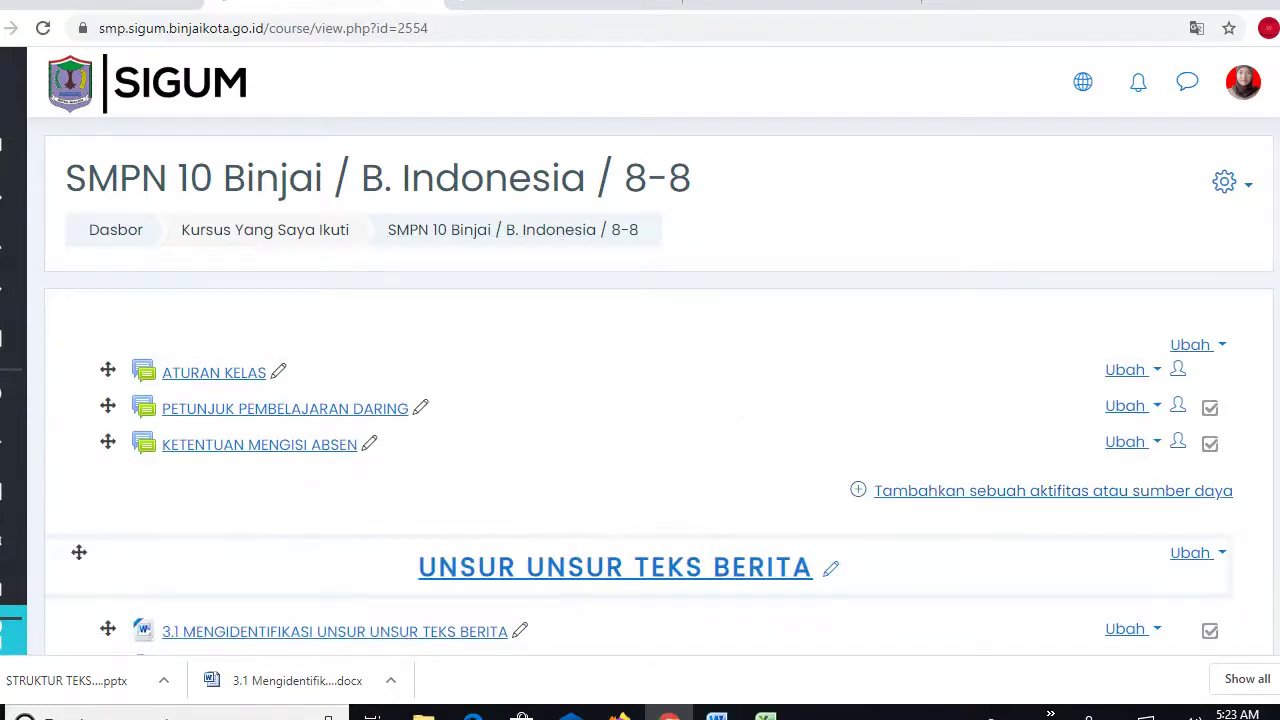
Test the new 3.1 MENGIDENTIFIKASI UNSUR UNSUR TEKS BERITA link, skim the Ruangguru article, and return to the course page.
scroll(640, 390, down, 7)
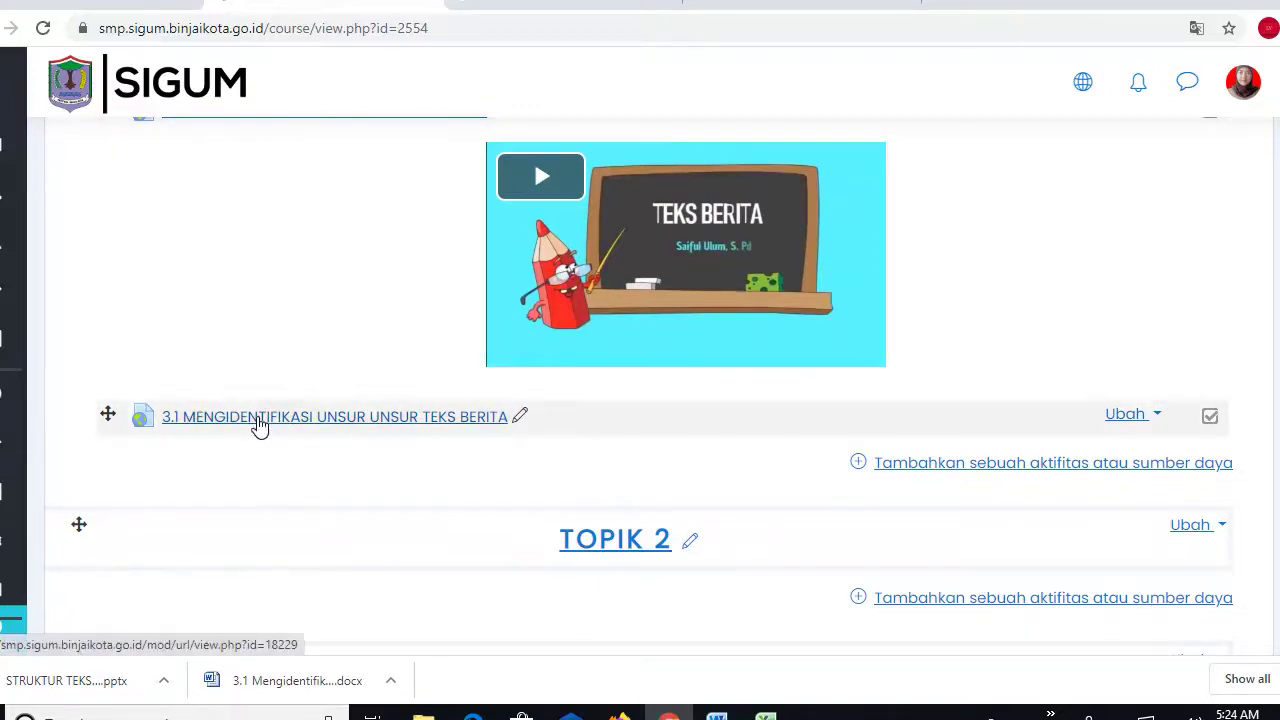
click(259, 423)
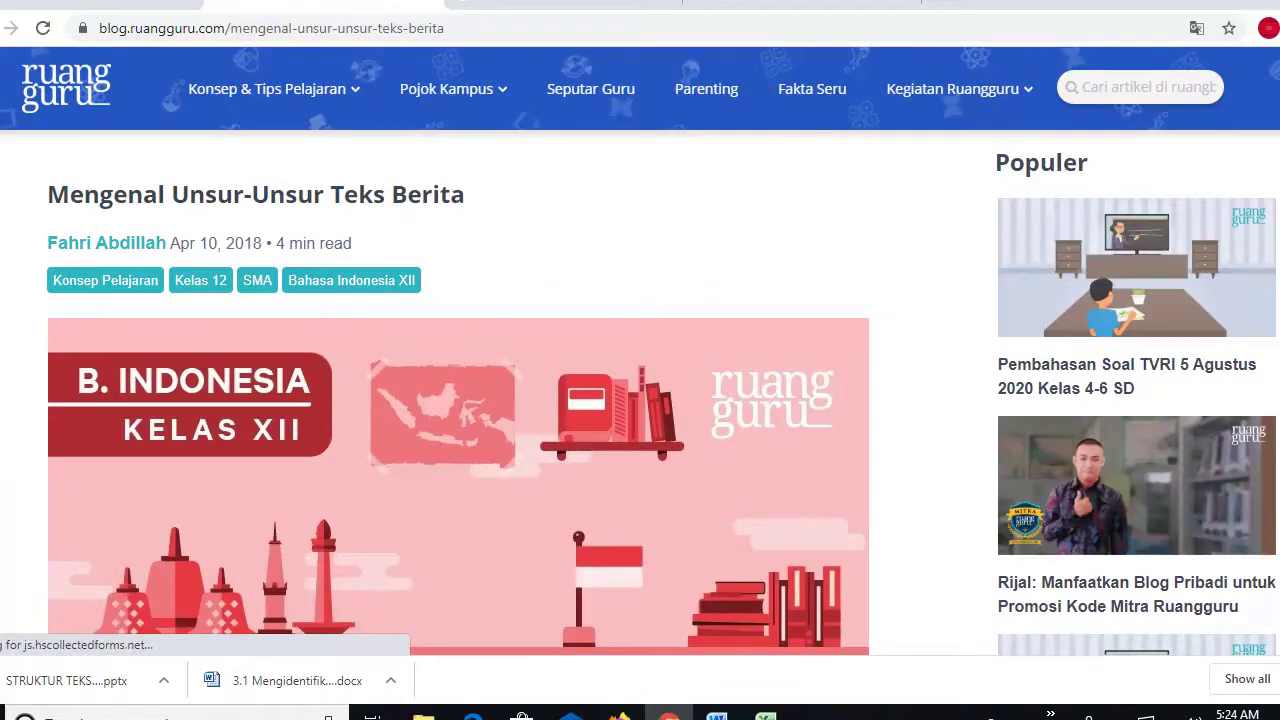
scroll(740, 272, down, 10)
scroll(460, 400, down, 3)
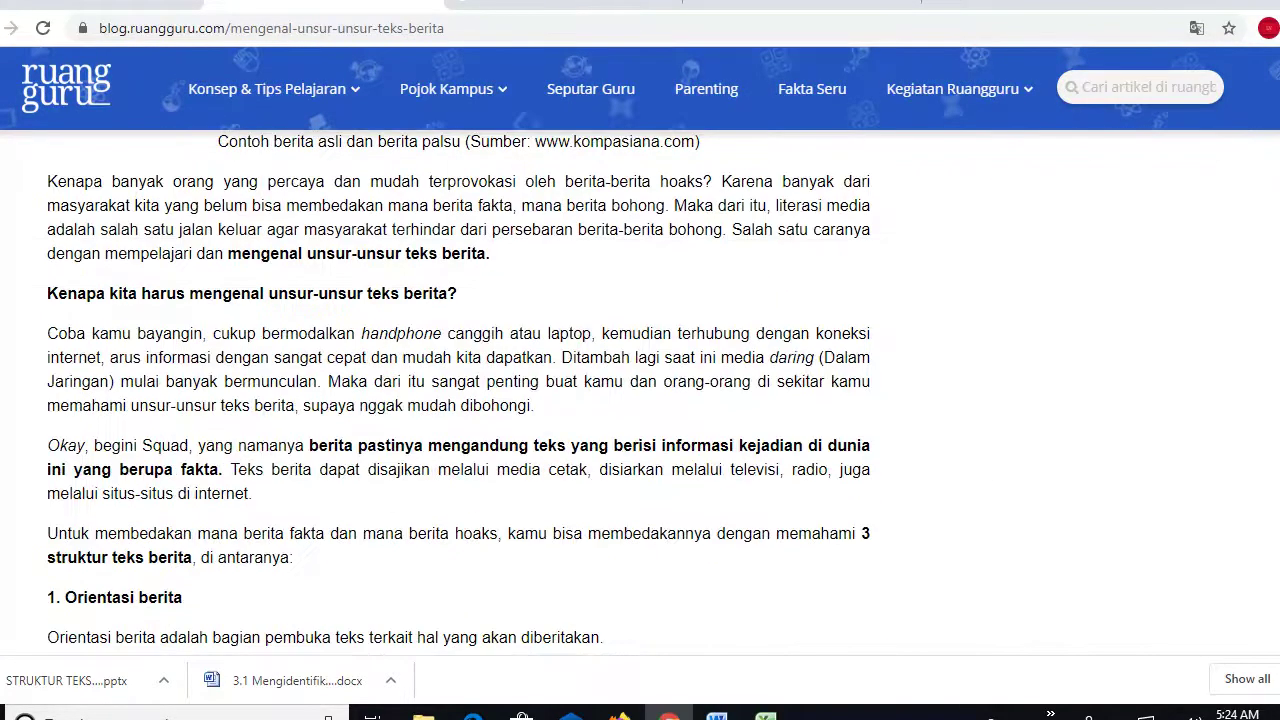
scroll(460, 400, up, 15)
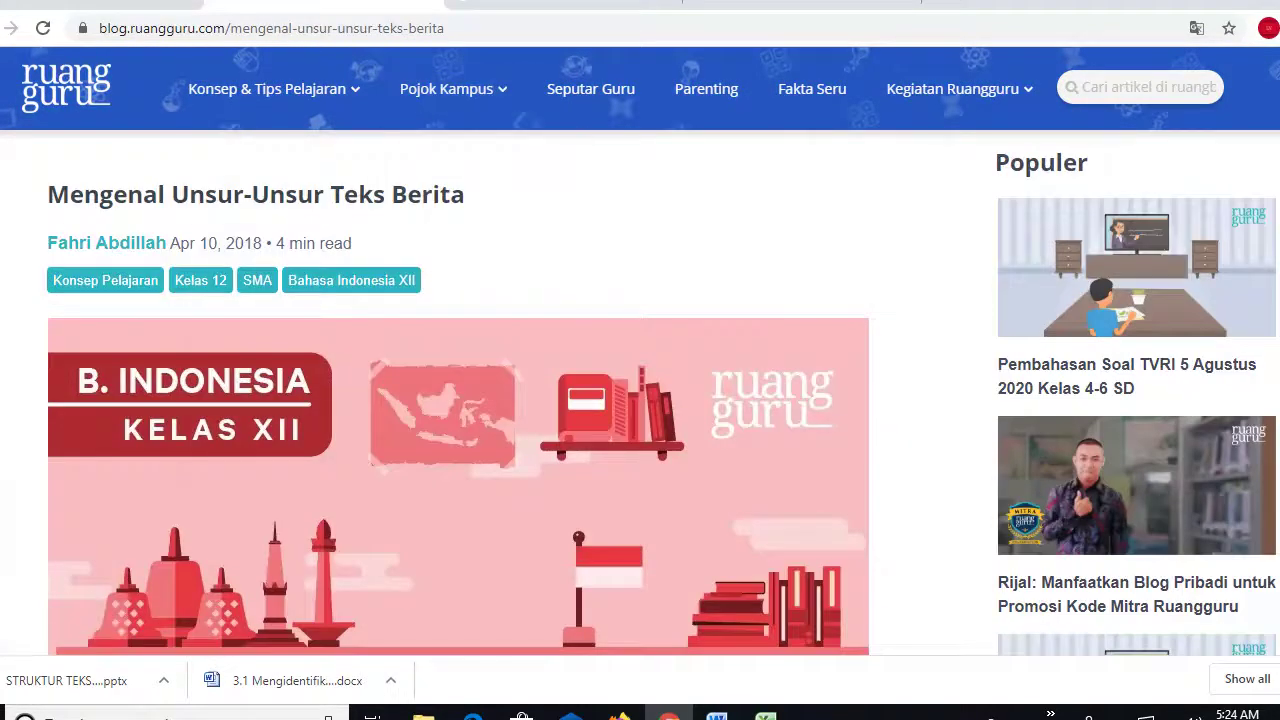
key(alt+Left)
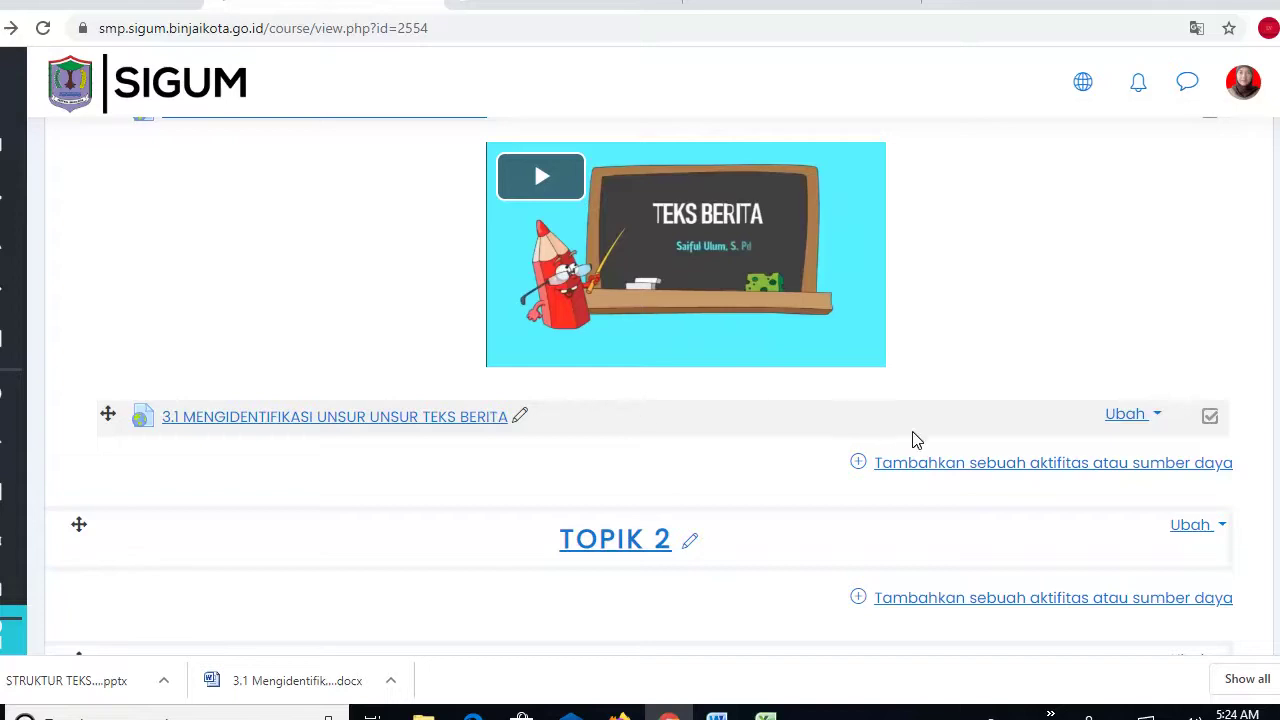
Add another URL resource to the UNSUR UNSUR TEKS BERITA topic and name it MENGIDENTIFIKASI UNSUR UNSUR TEKS BERITA.
click(995, 463)
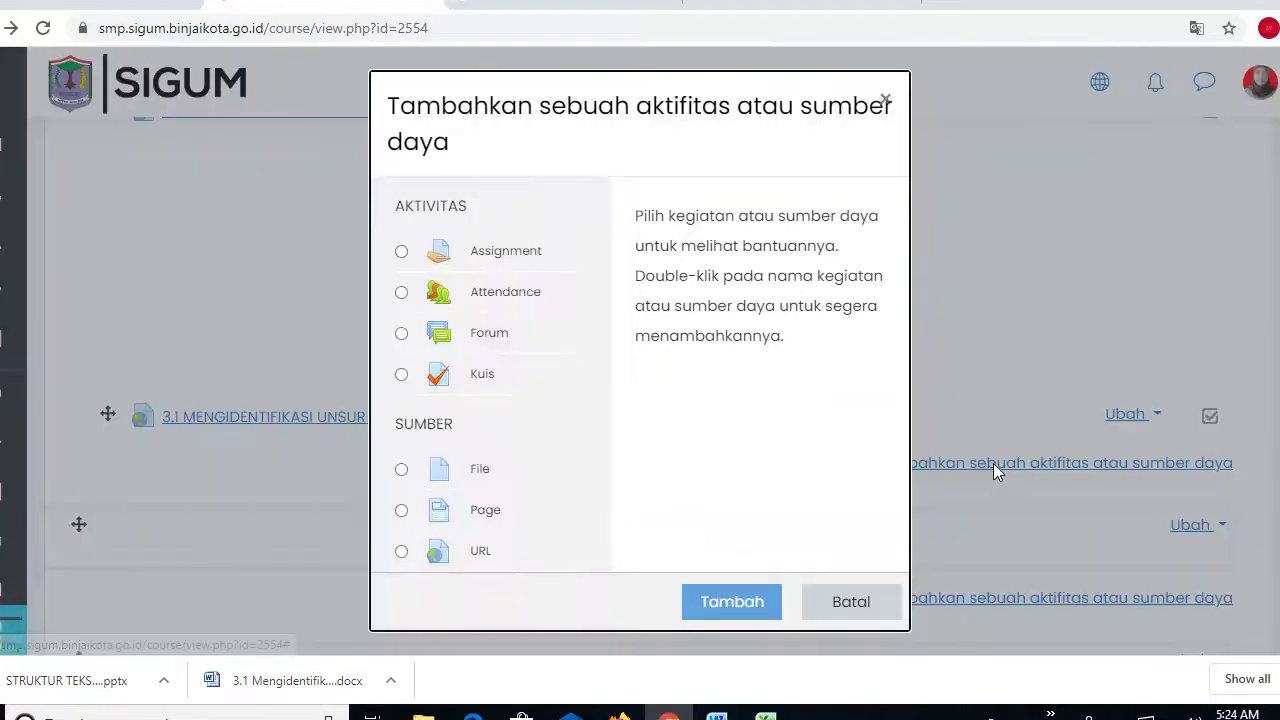
click(402, 552)
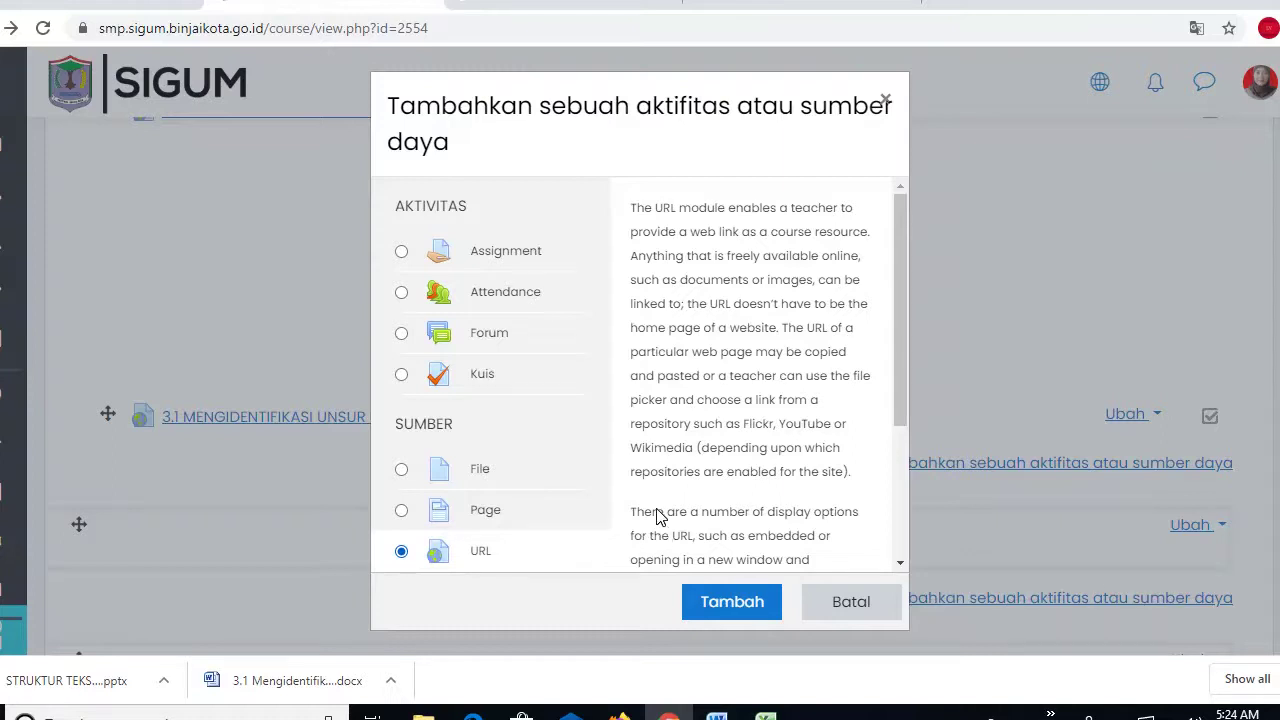
click(733, 604)
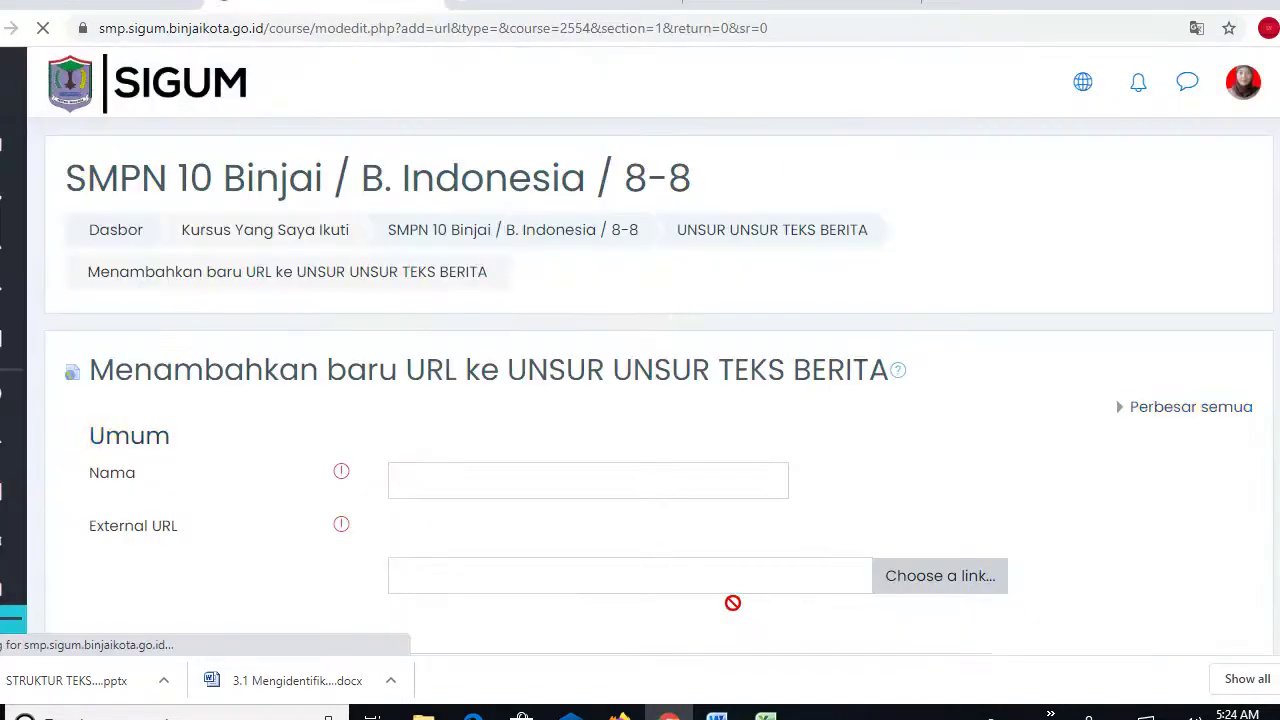
click(454, 491)
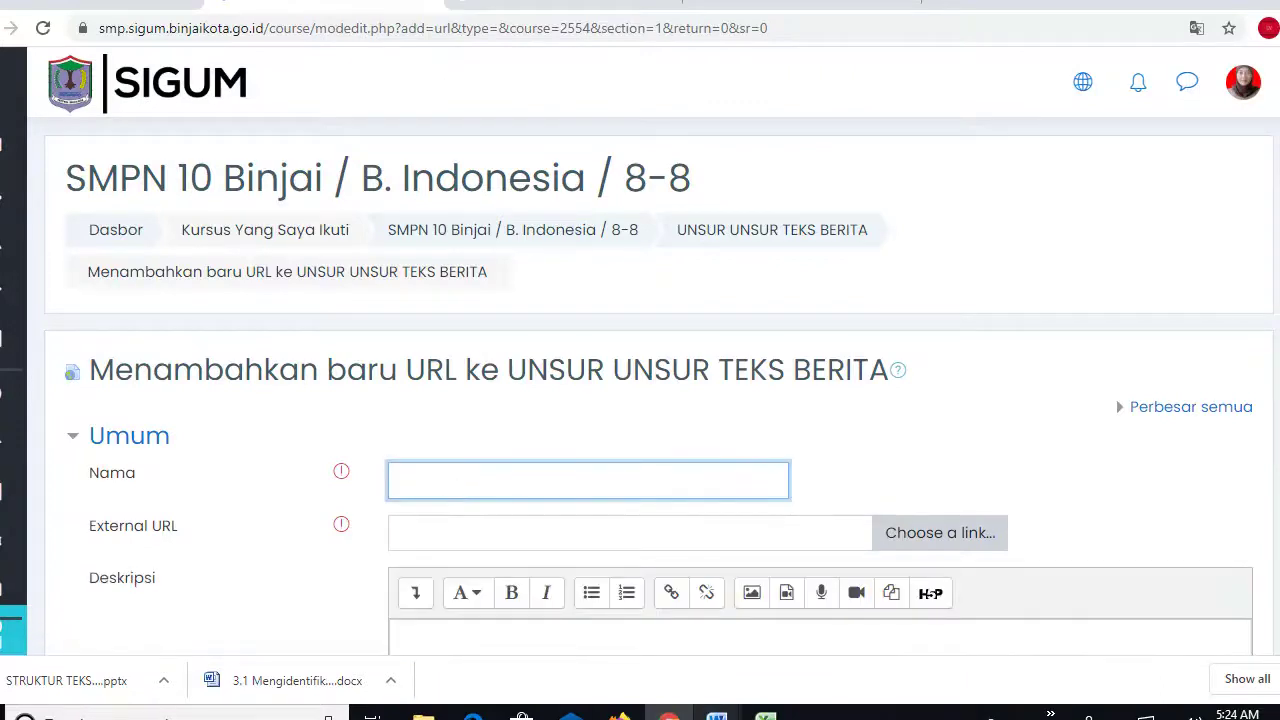
click(716, 716)
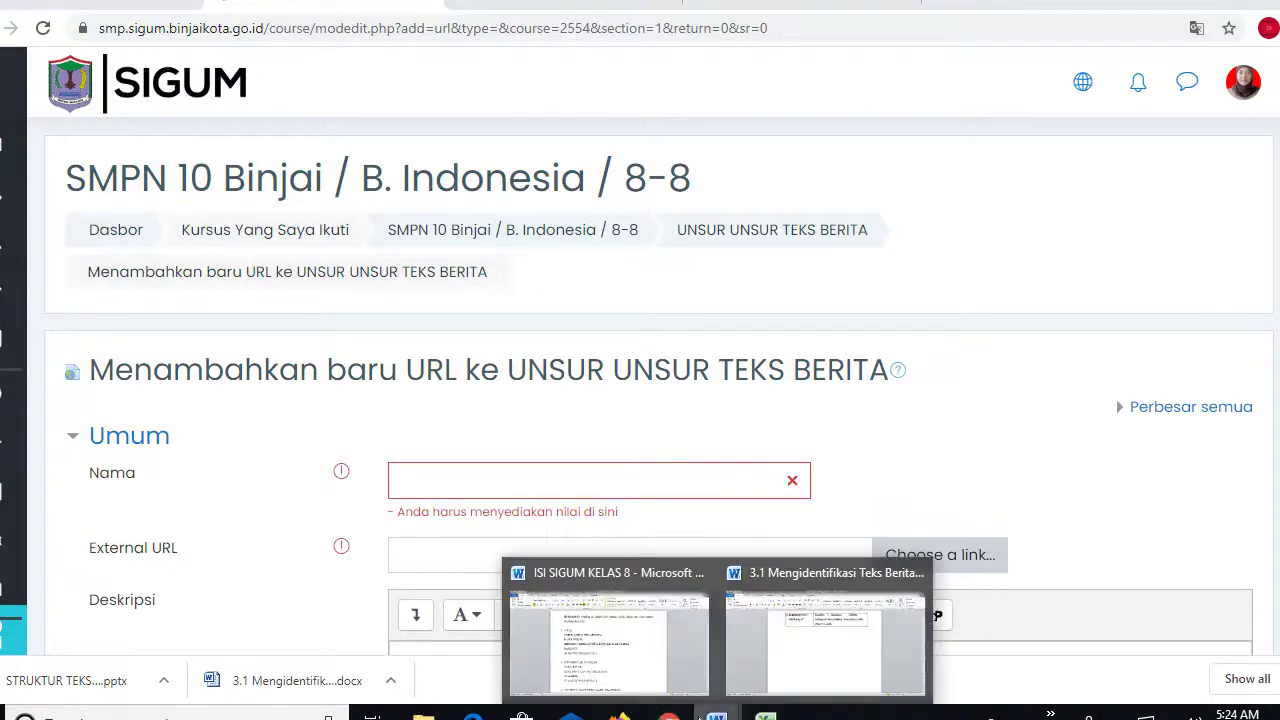
click(605, 672)
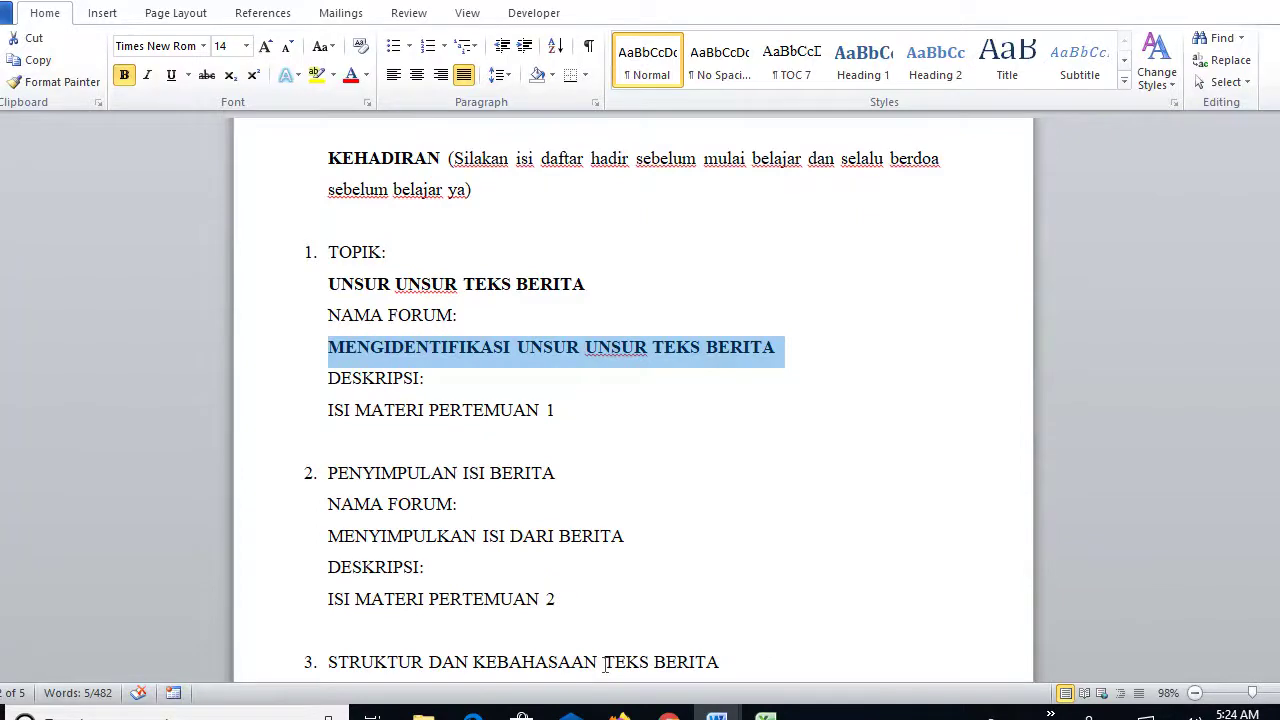
click(716, 716)
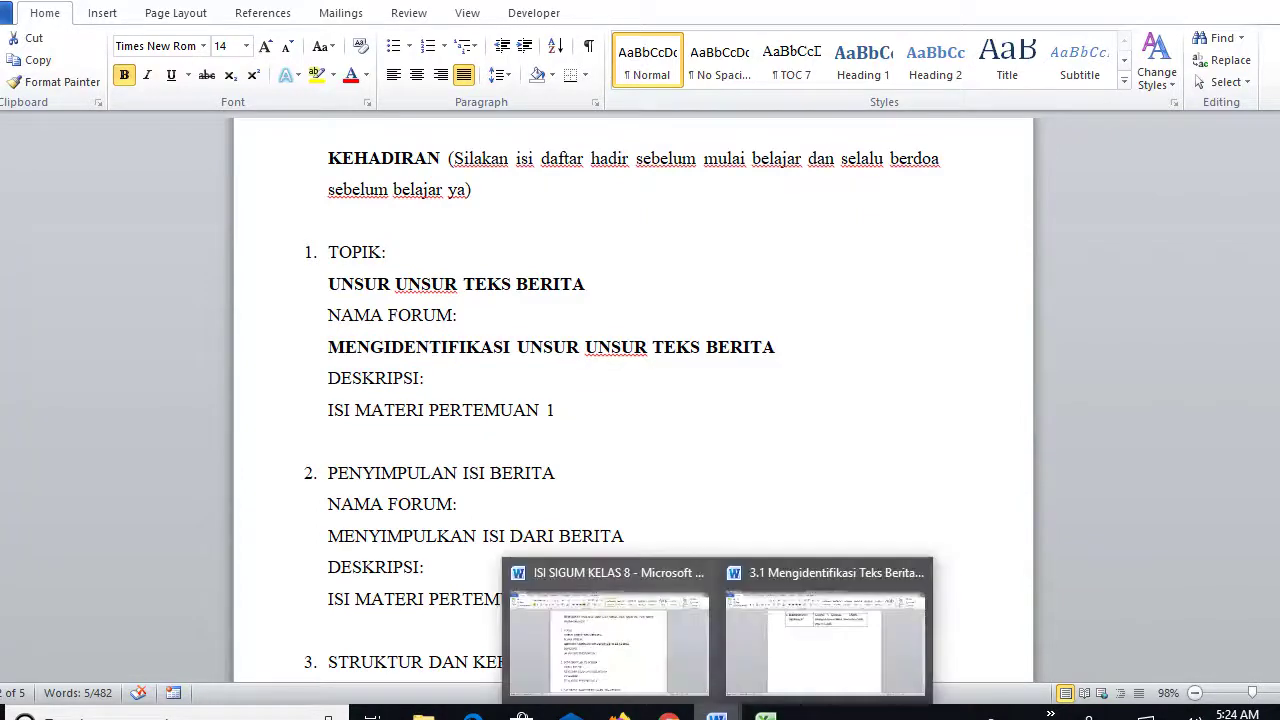
click(669, 716)
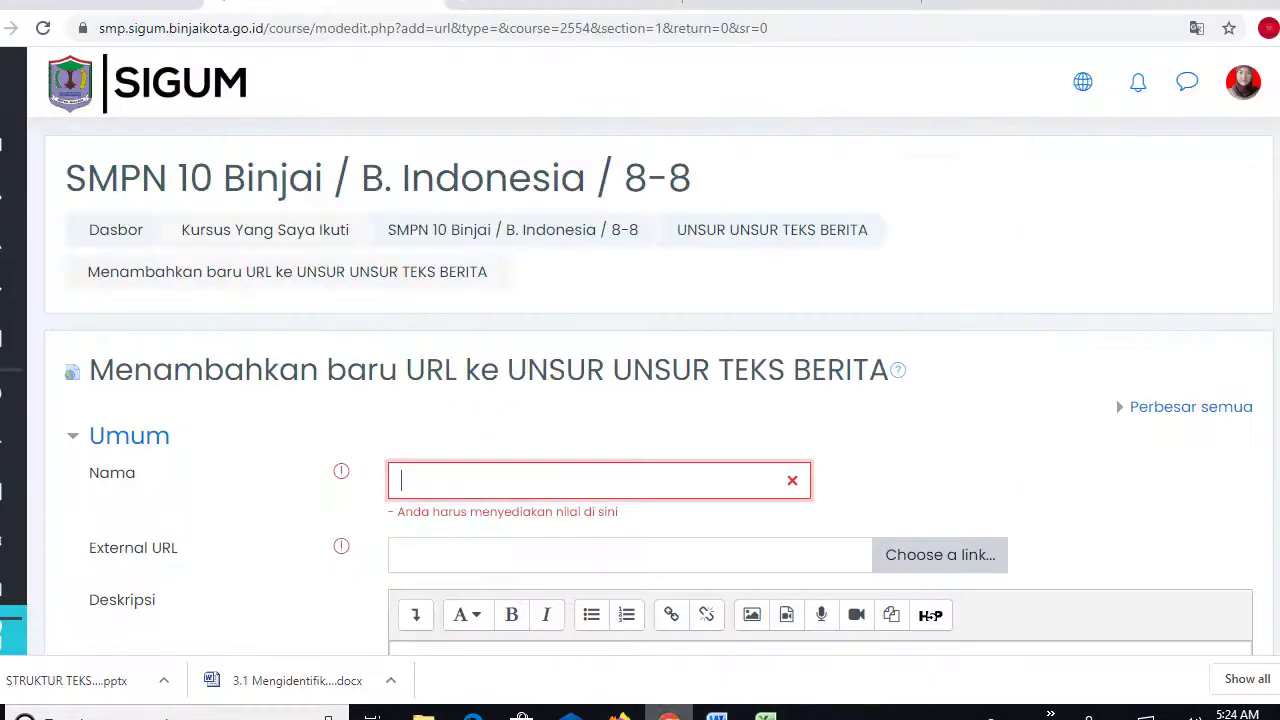
text(MENGIDENTIFIKASI UNSUR UNSUR TEKS BERITA)
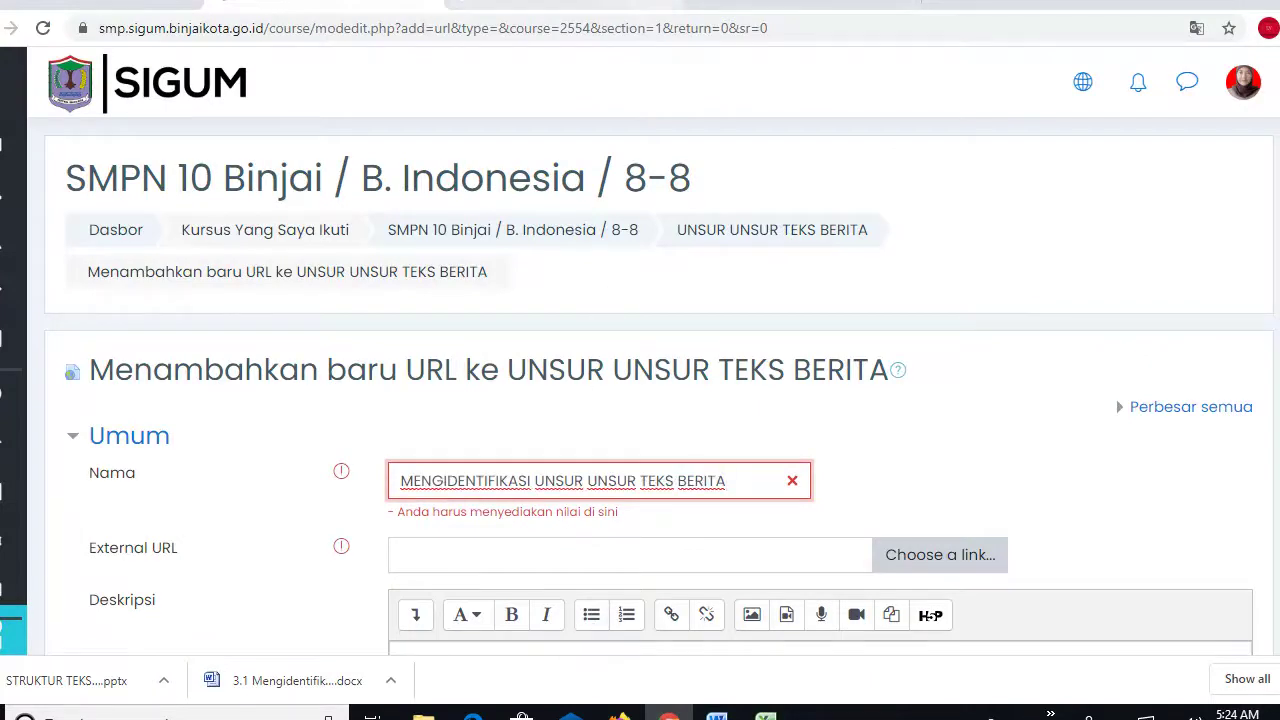
key(ctrl+Tab)
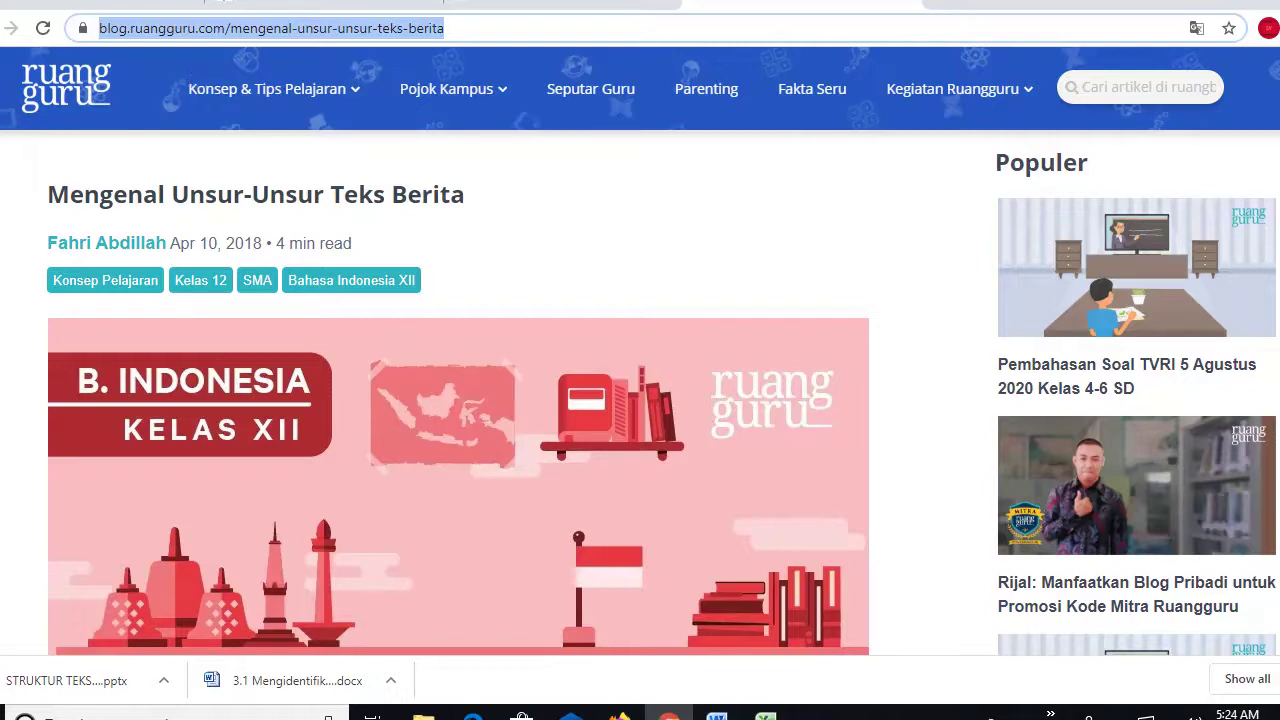
key(ctrl+shift+Tab)
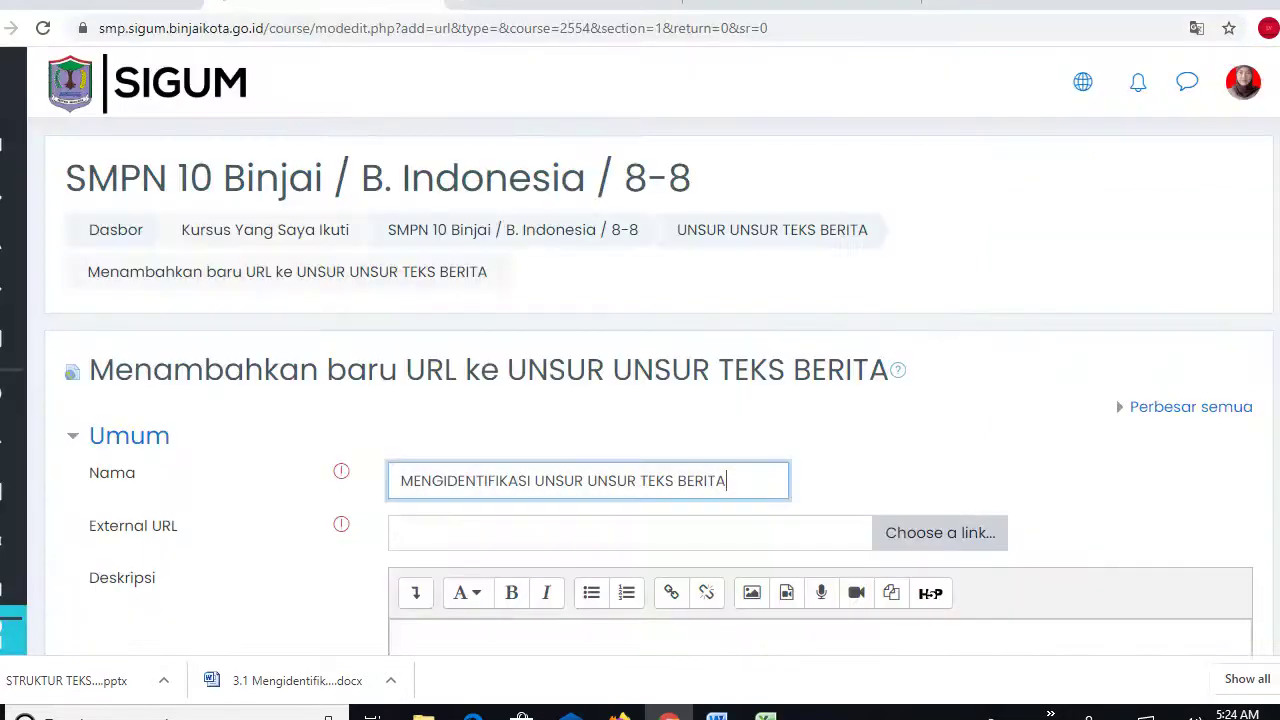
scroll(660, 309, down, 2)
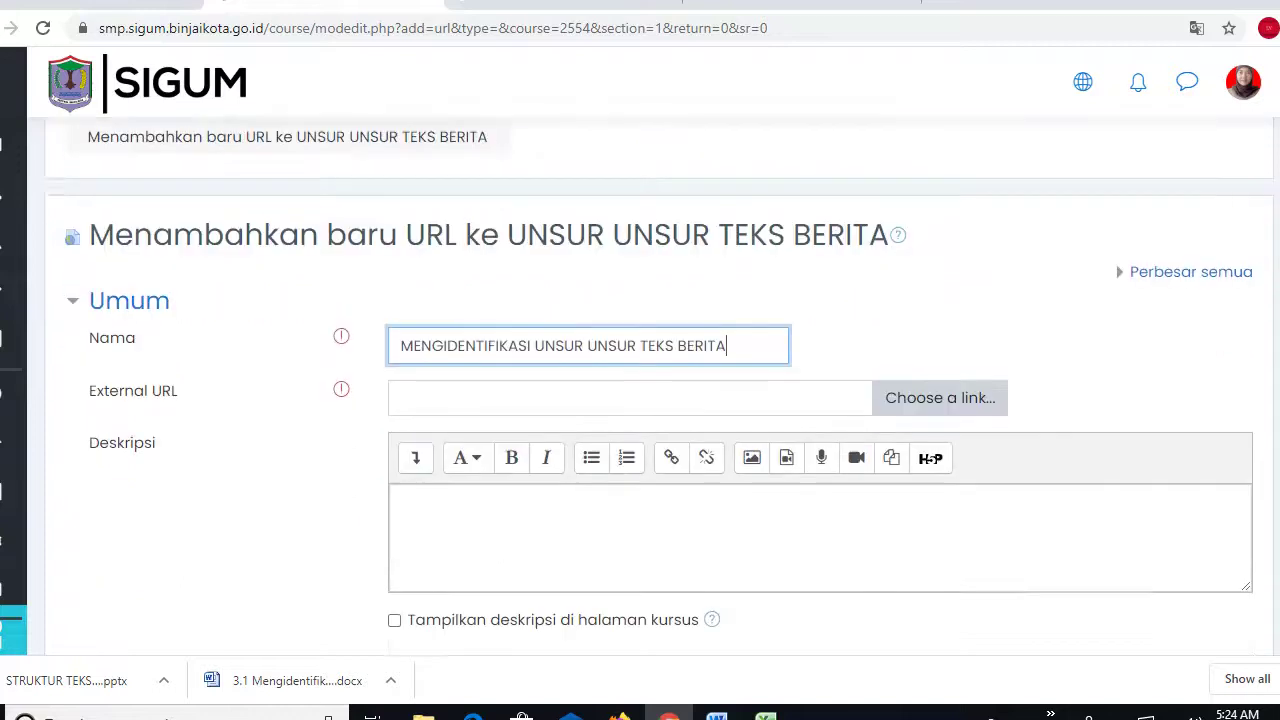
click(555, 304)
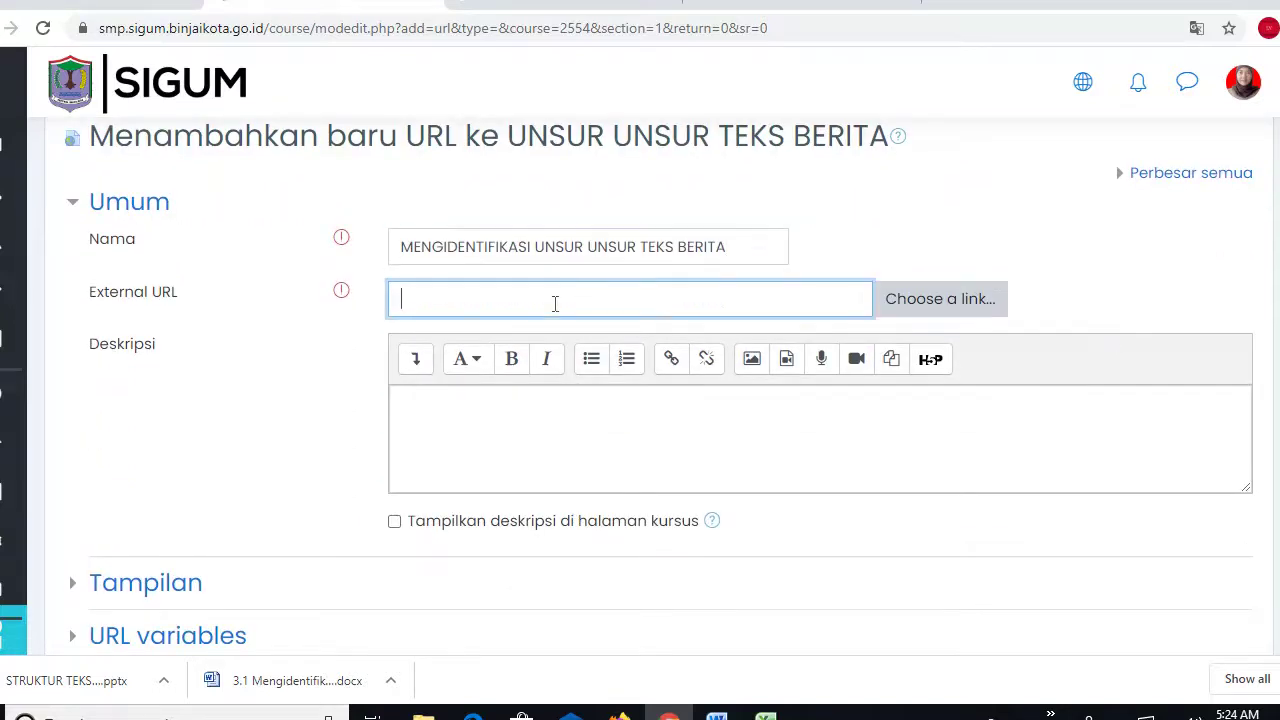
key(ctrl+v)
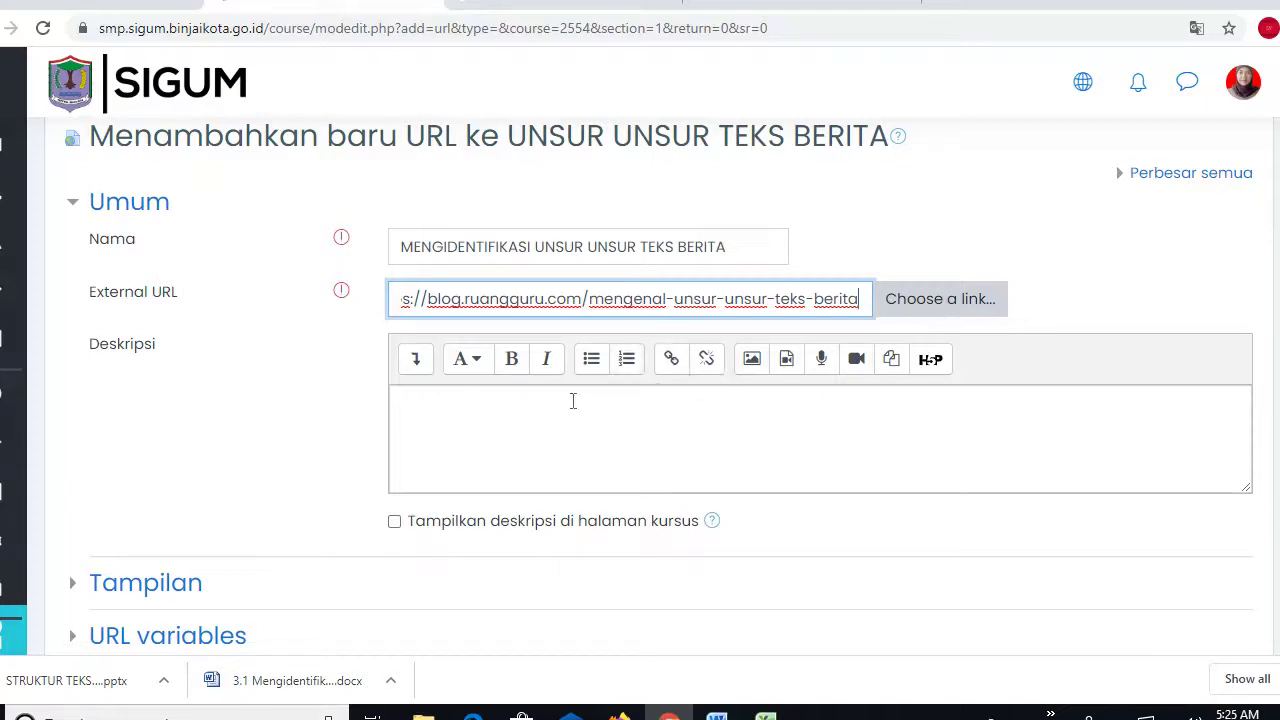
click(670, 363)
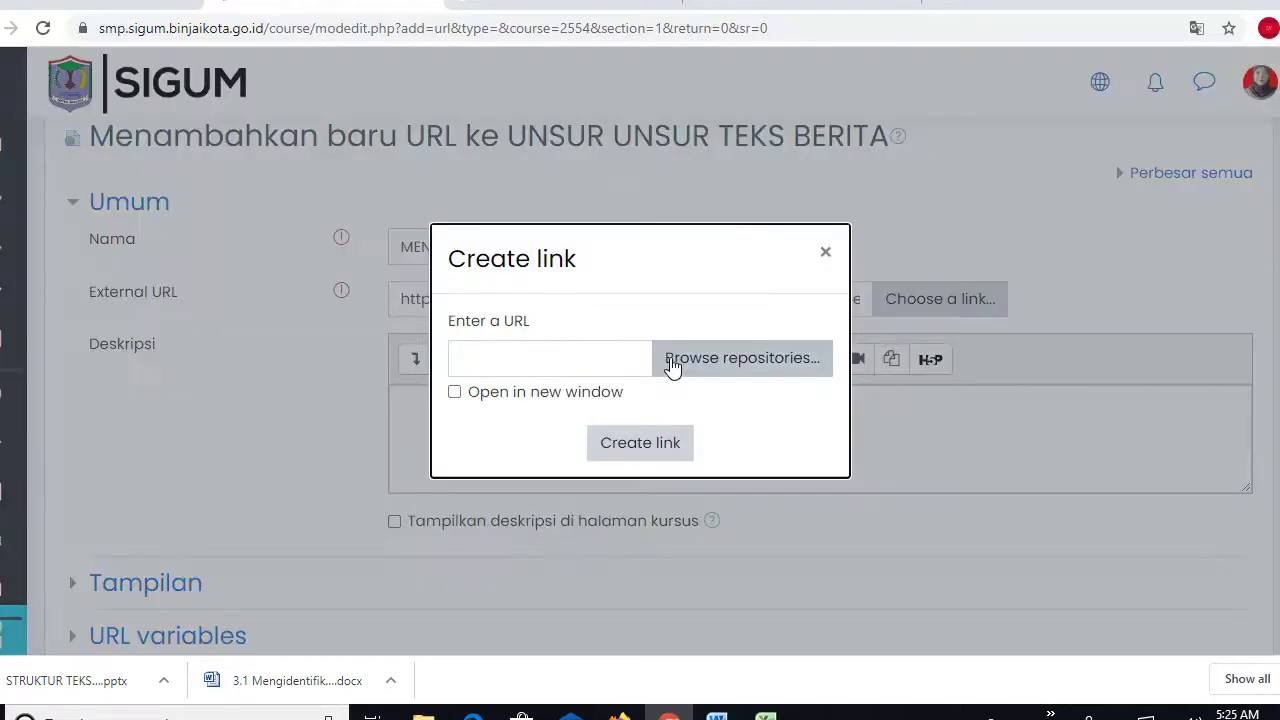
click(523, 358)
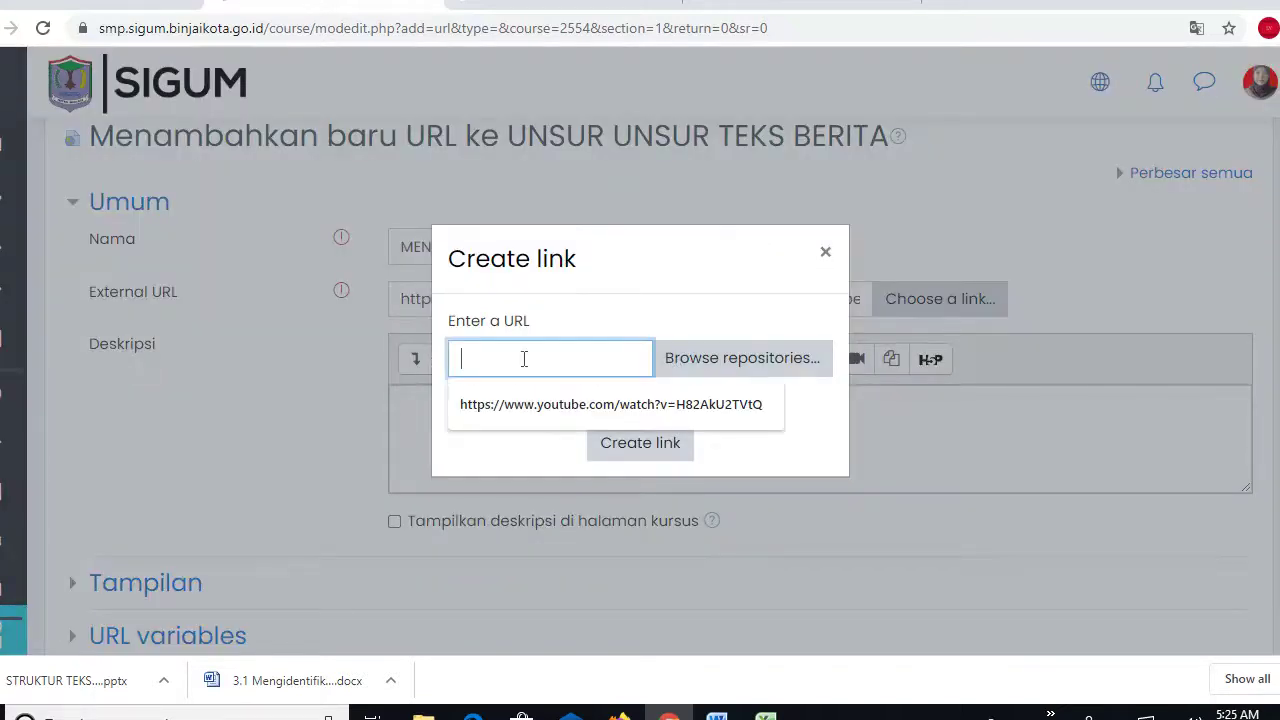
key(ctrl+v)
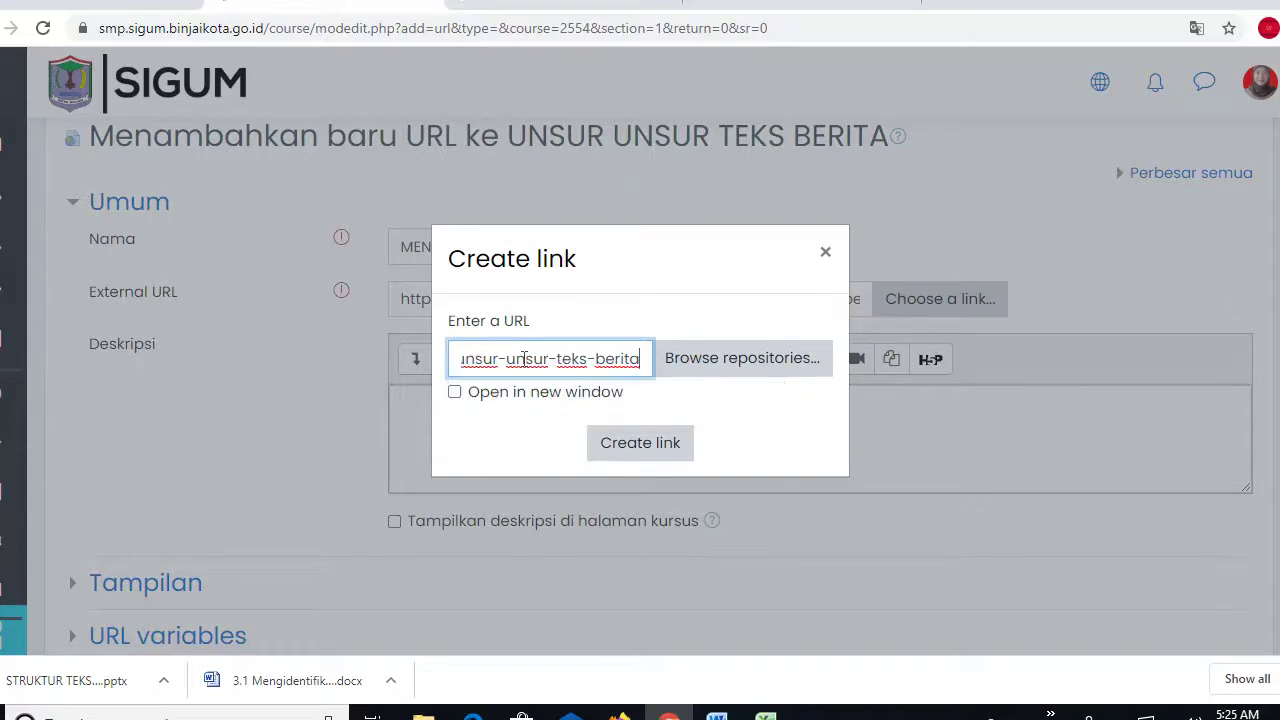
click(638, 443)
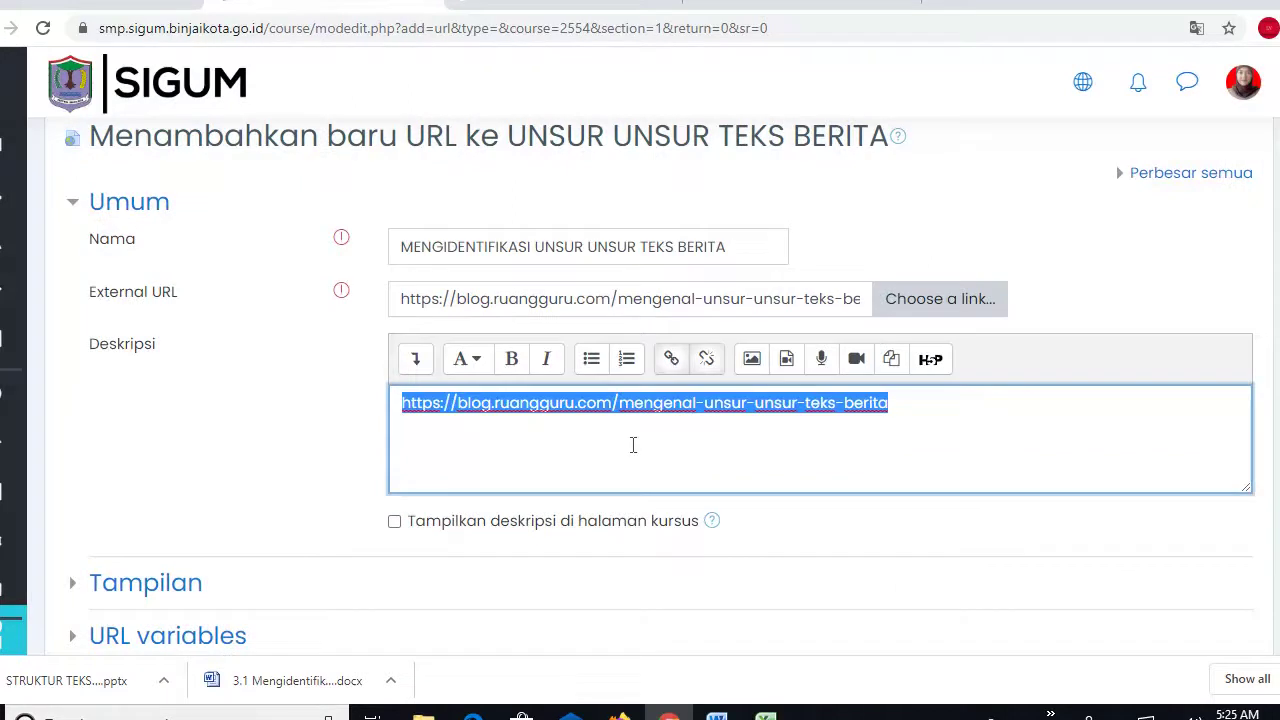
click(395, 527)
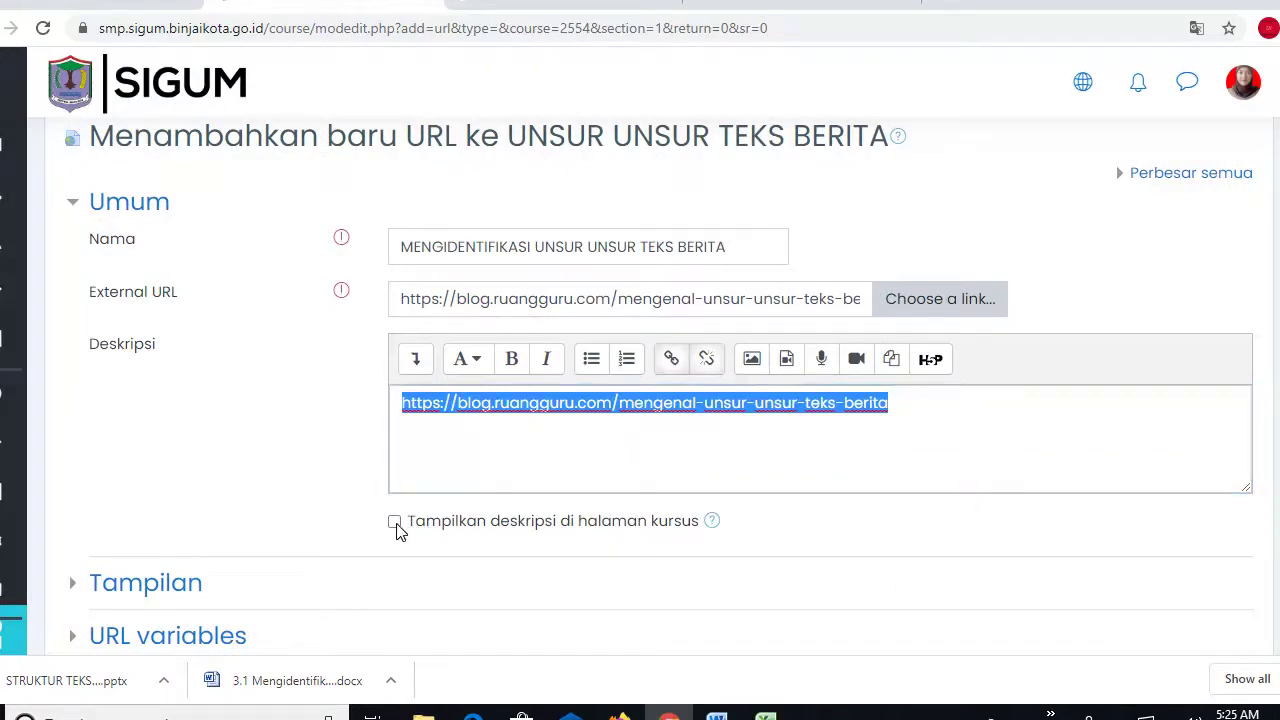
click(706, 444)
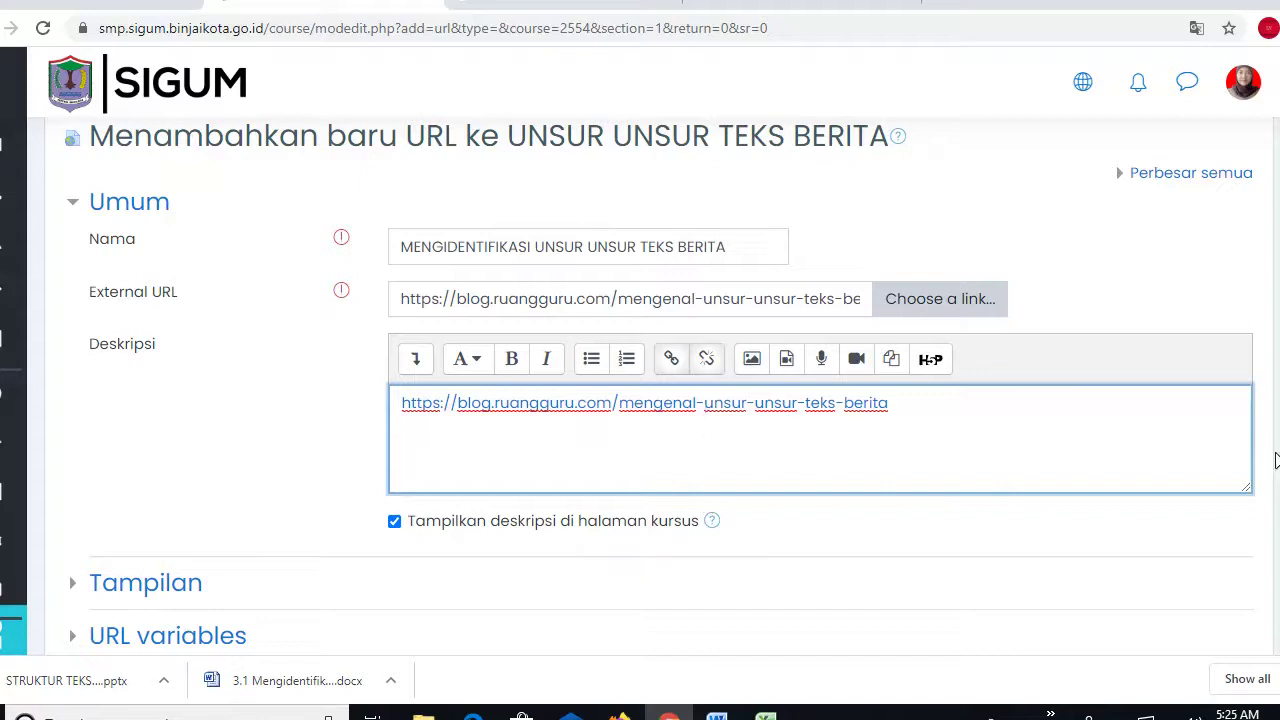
Save and display the URL resource, and return to its entry on the B. Indonesia 8-8 course page.
scroll(657, 383, down, 5)
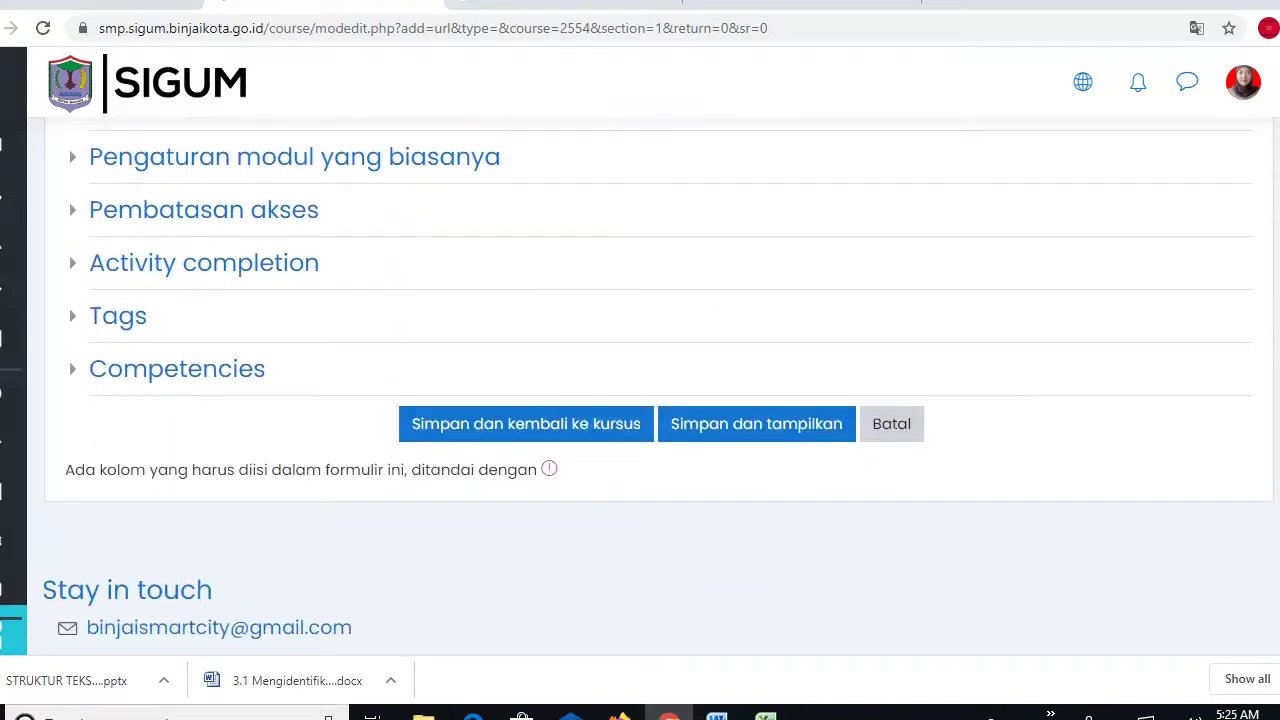
click(760, 438)
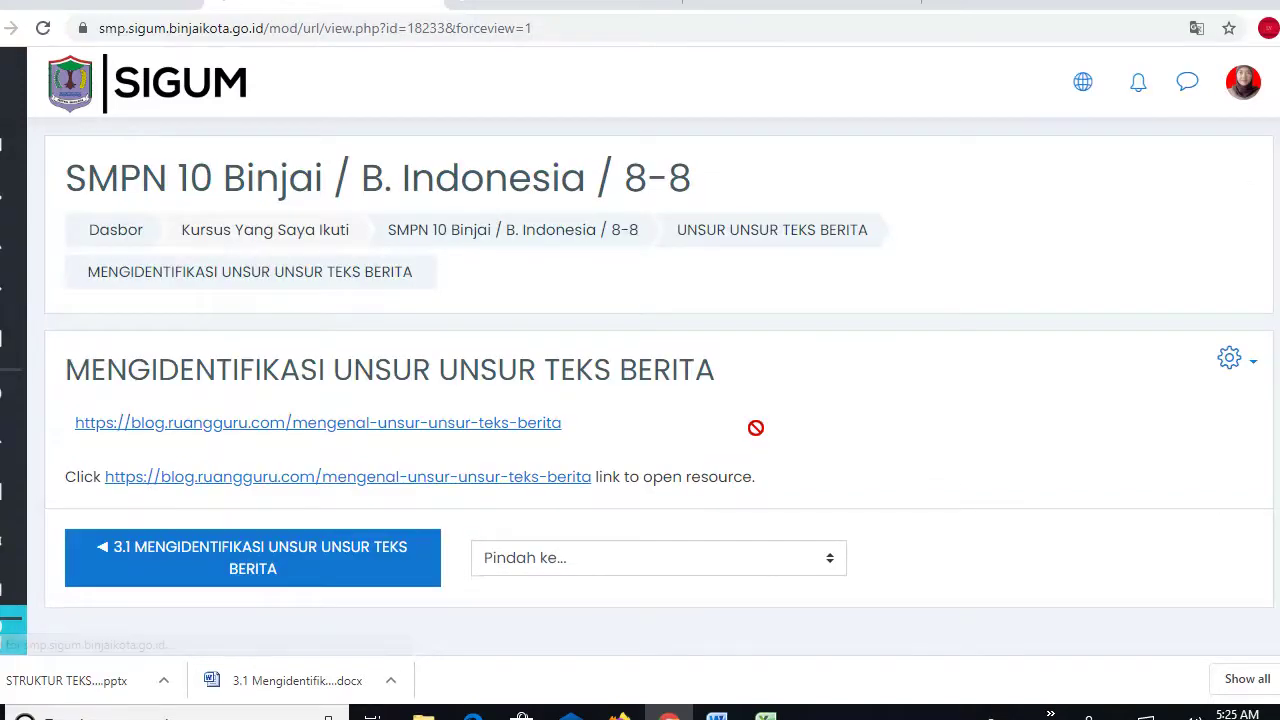
click(560, 235)
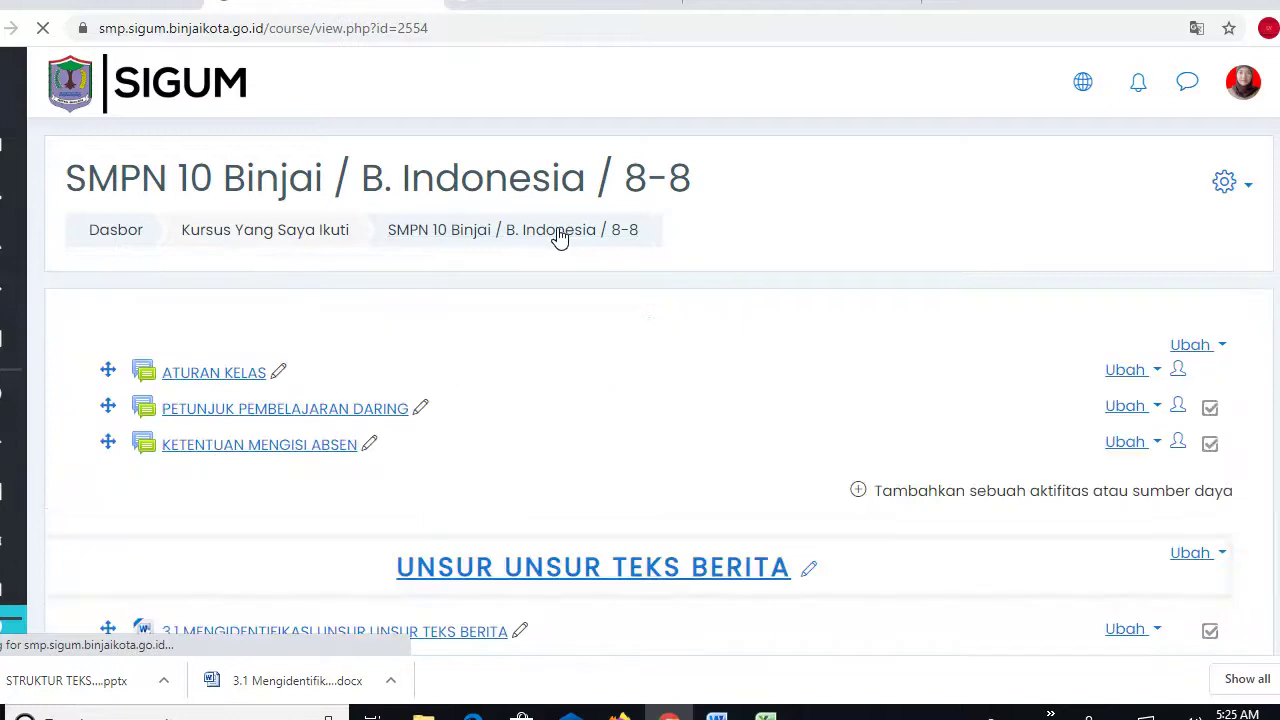
scroll(1124, 199, down, 5)
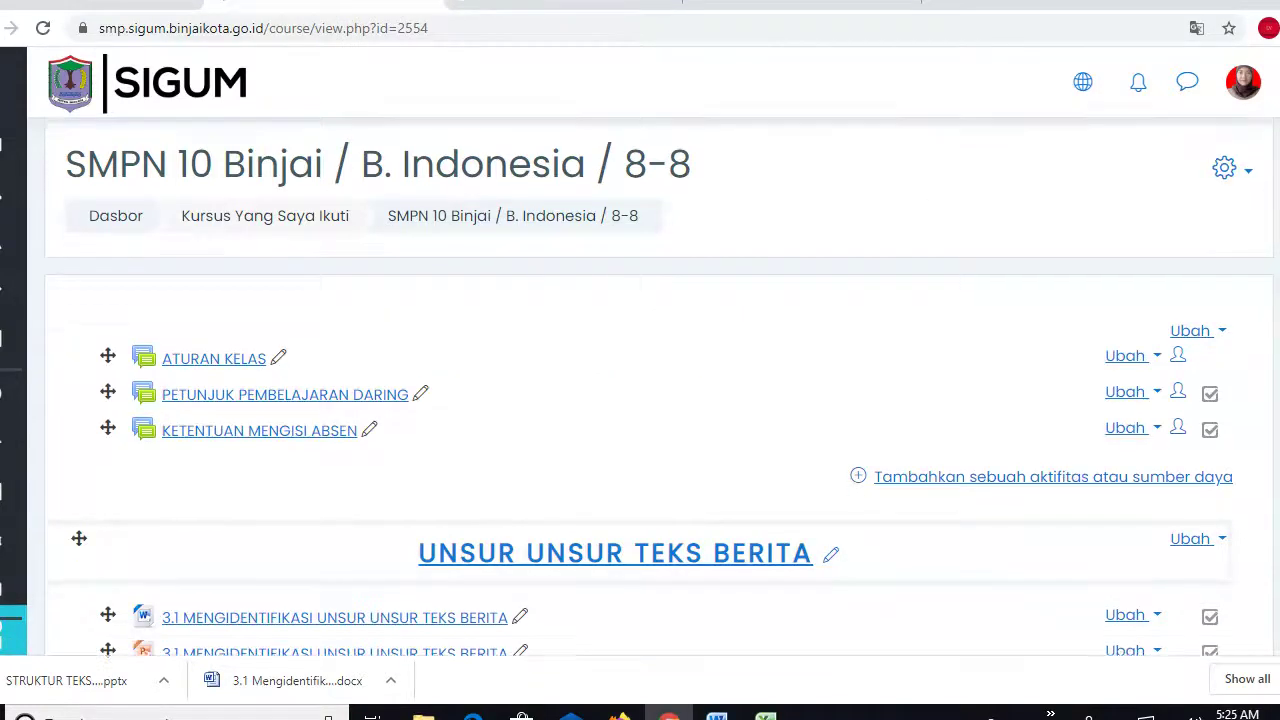
scroll(640, 386, down, 3)
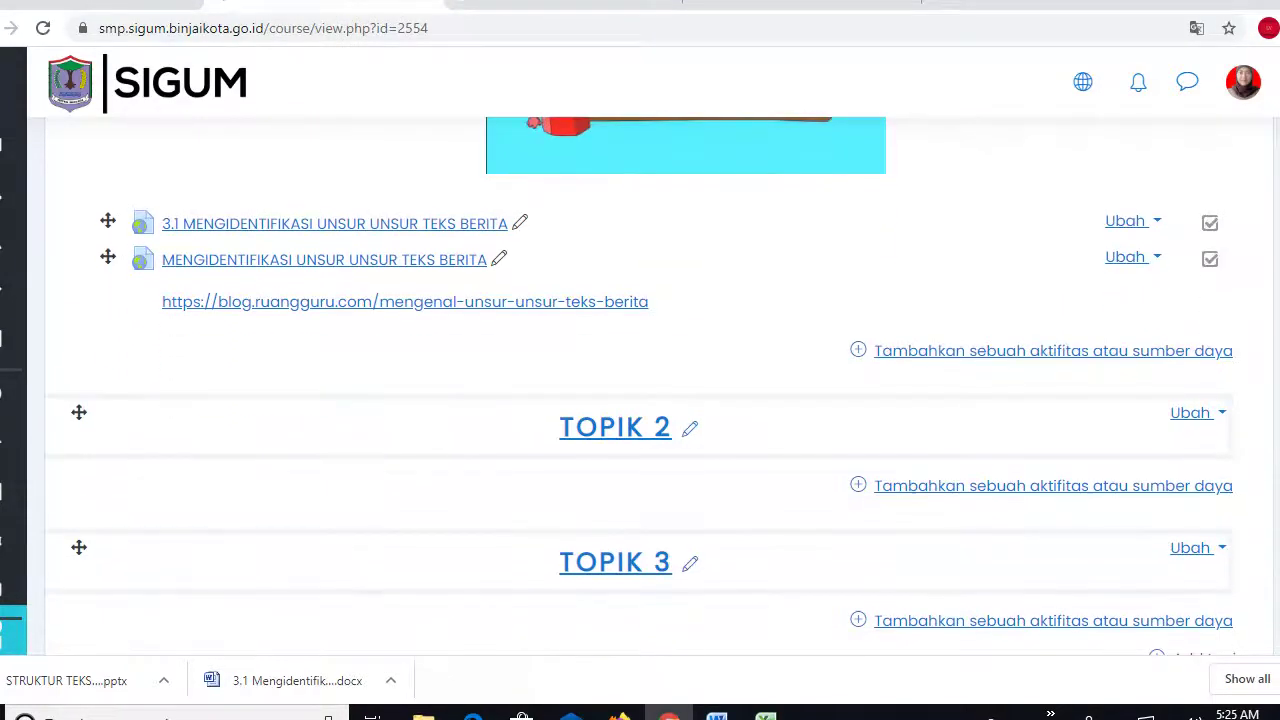
Test the Ruangguru link in the new resource's description by opening it in a new browser tab, and return to the course page.
right_click(386, 311)
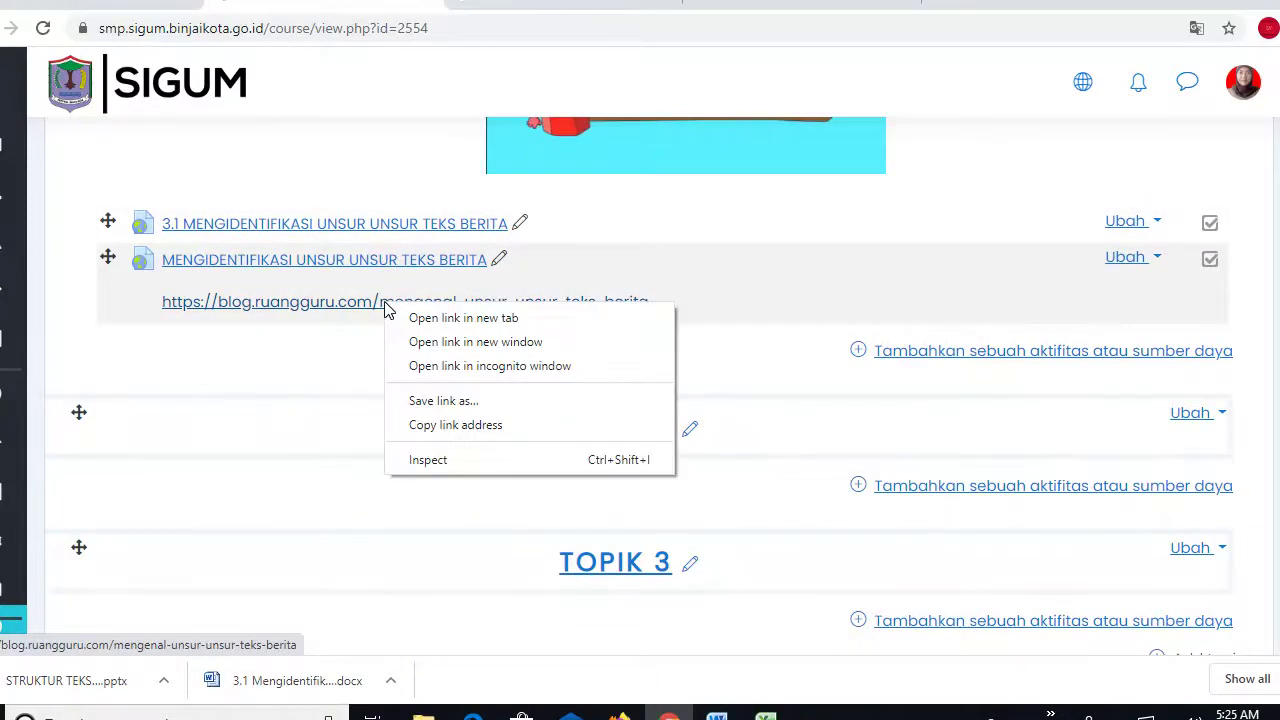
click(656, 207)
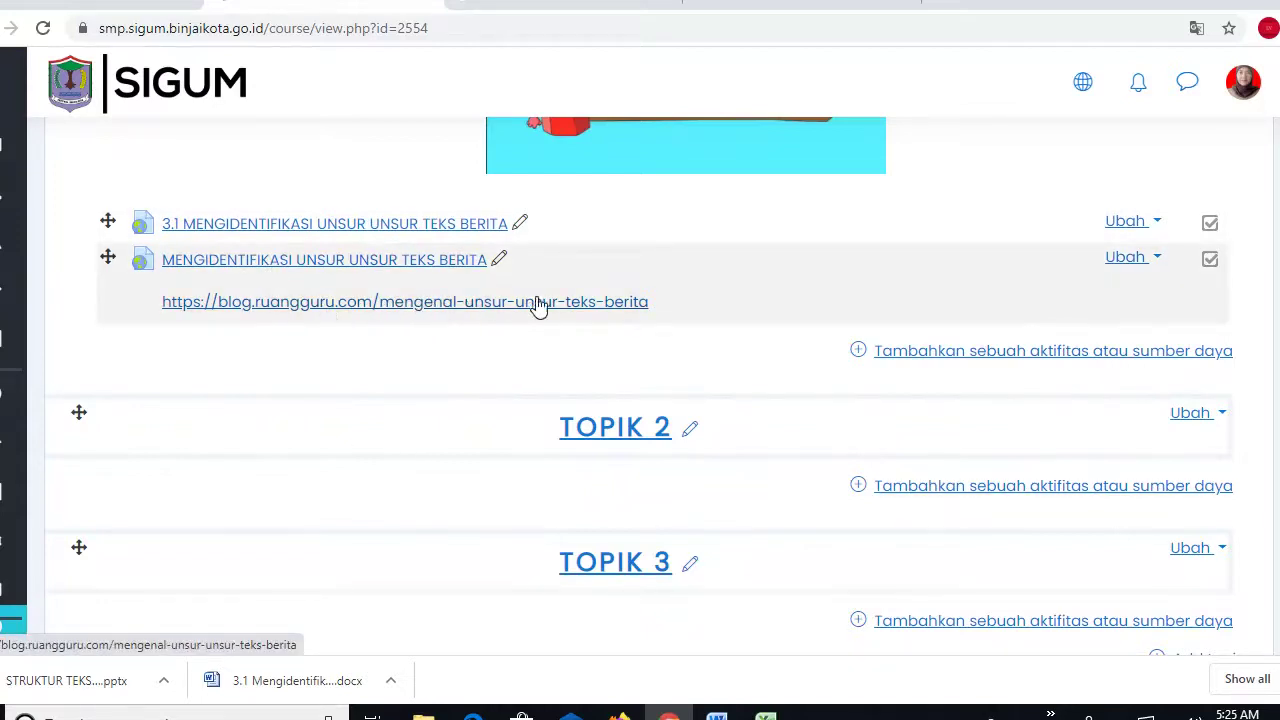
right_click(452, 306)
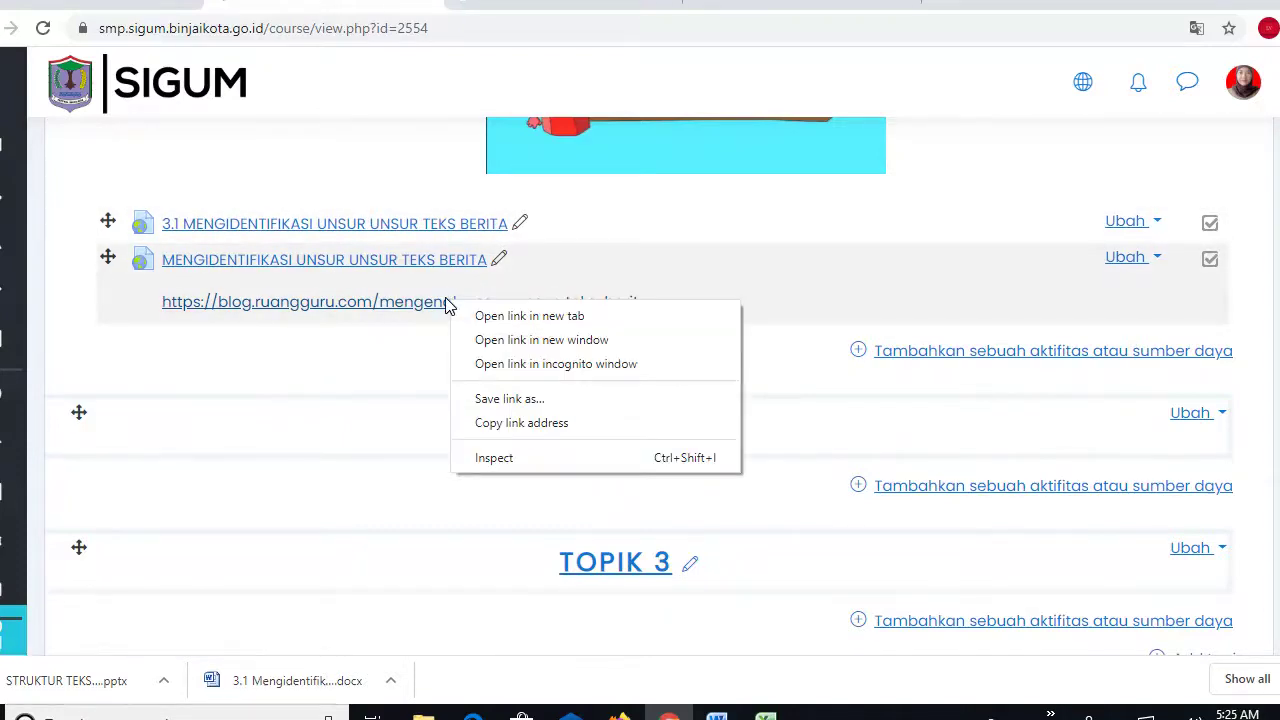
click(533, 317)
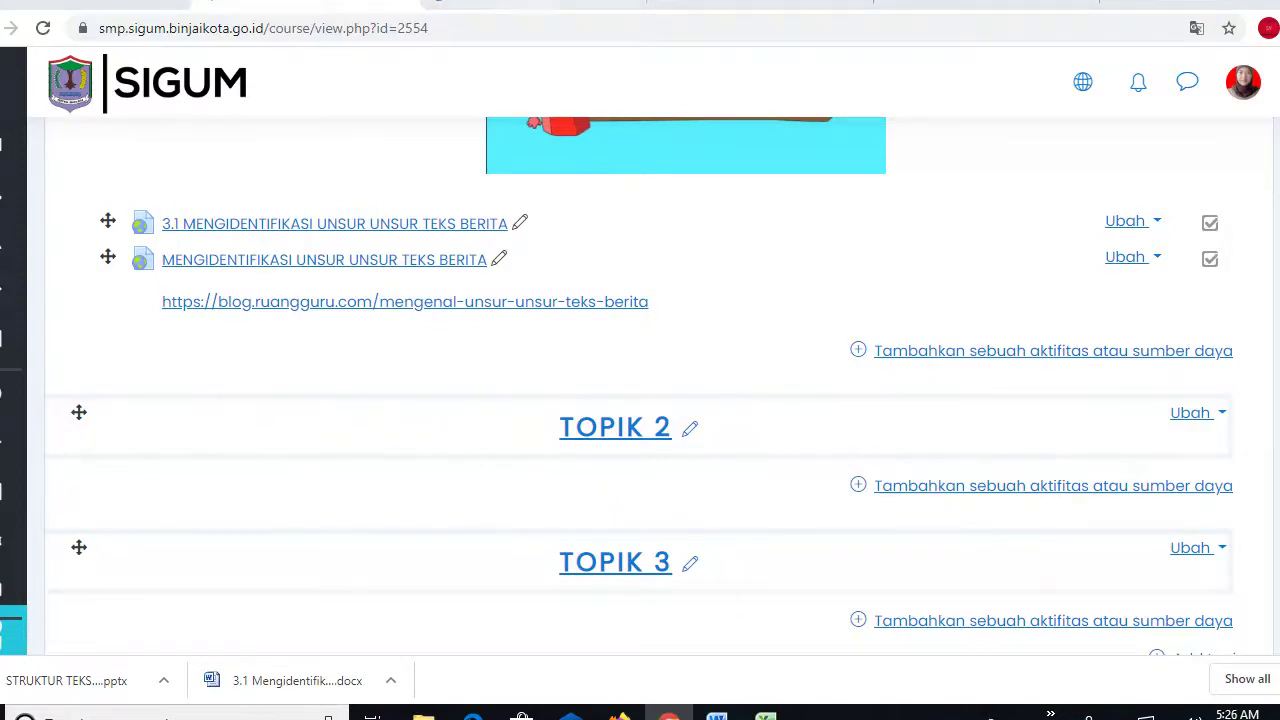
click(463, 301)
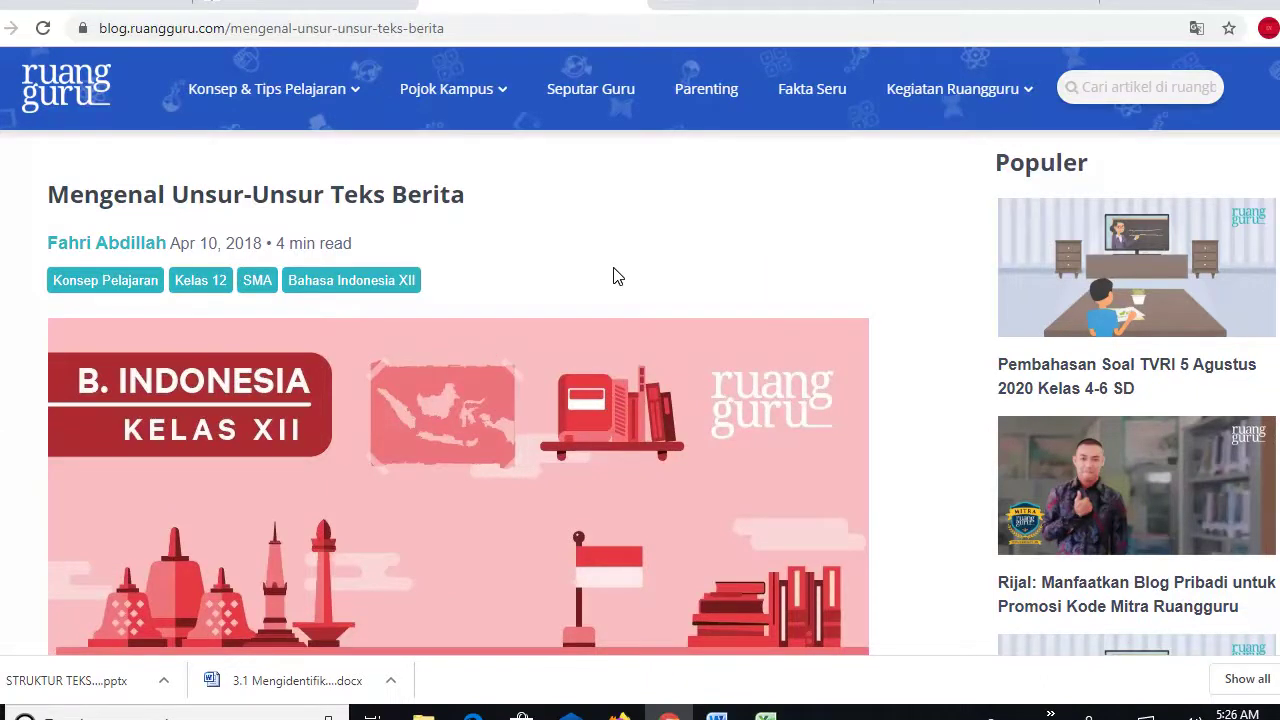
click(283, 8)
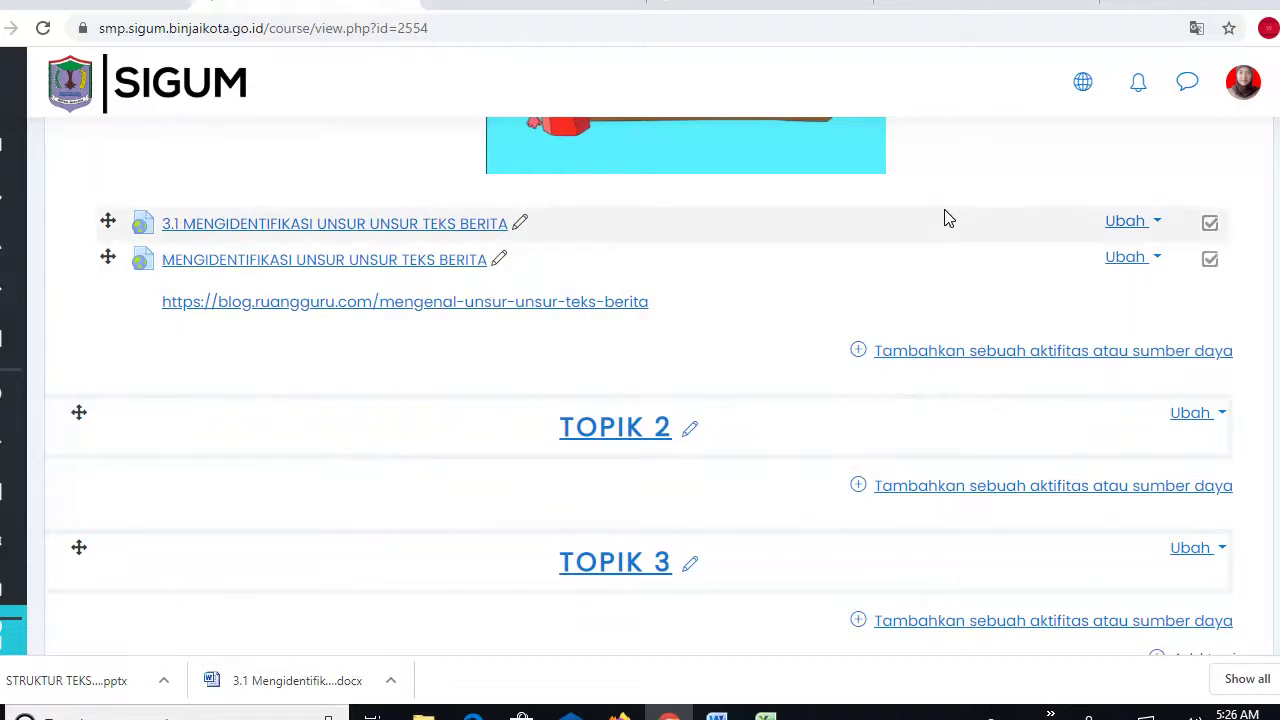
Check the available activity and resource types without adding one, and review the materials listed under UNSUR UNSUR TEKS BERITA.
click(940, 358)
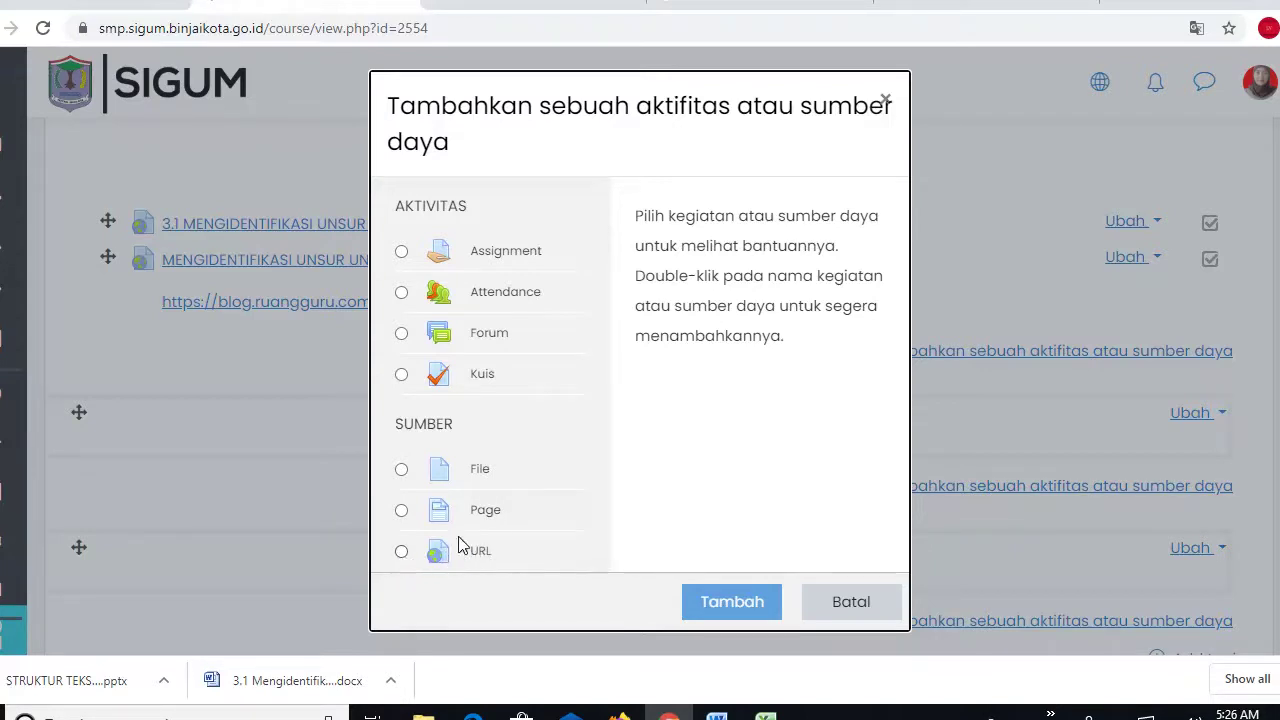
click(826, 609)
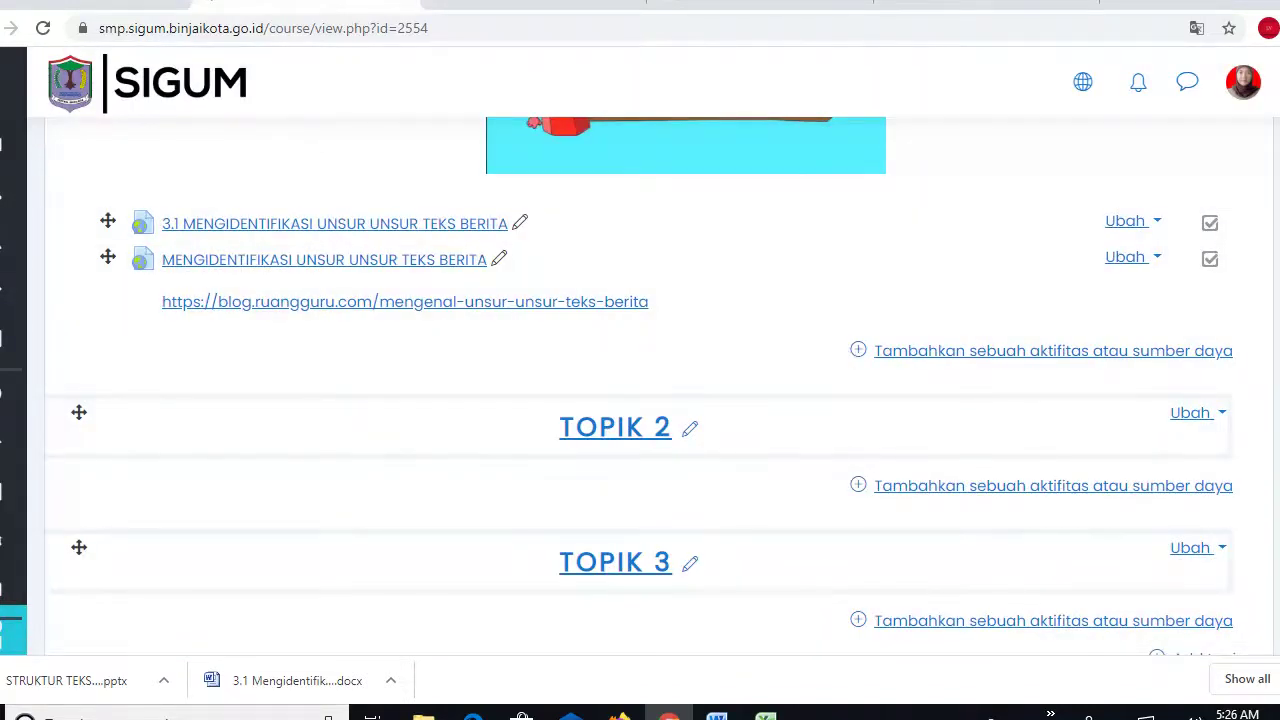
scroll(640, 400, up, 5)
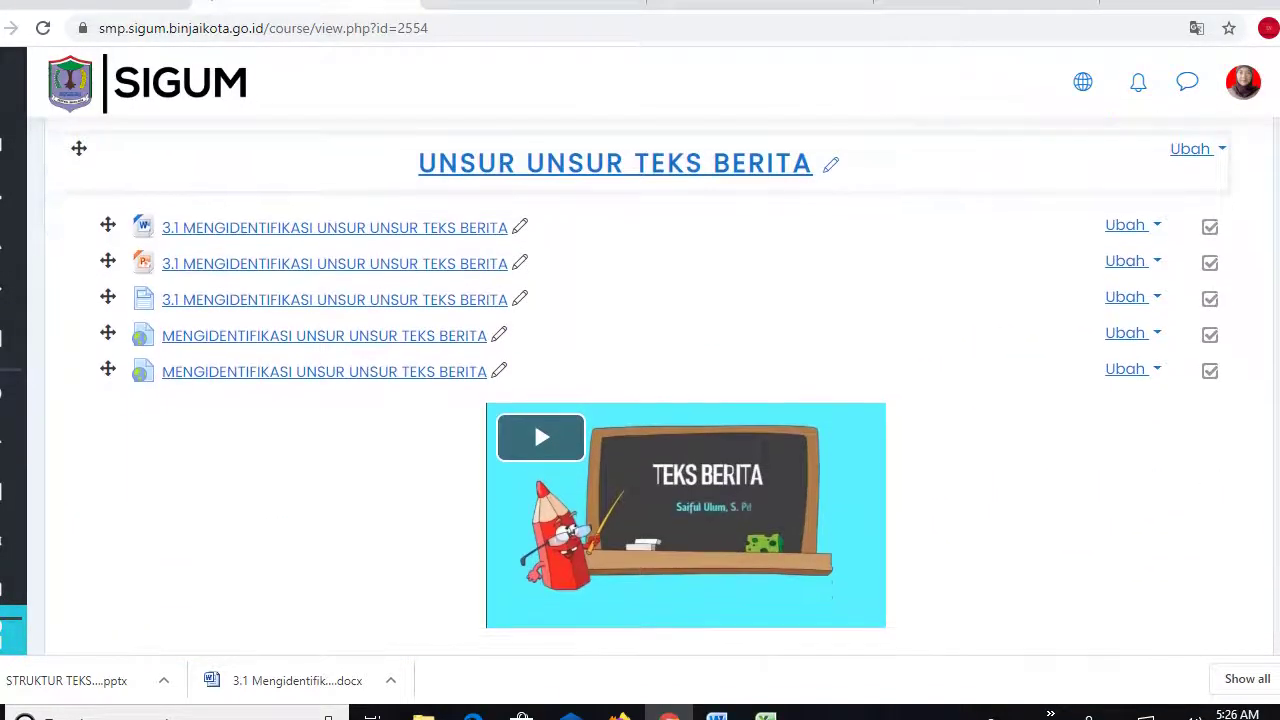
scroll(640, 400, down, 1)
scroll(640, 400, up, 1)
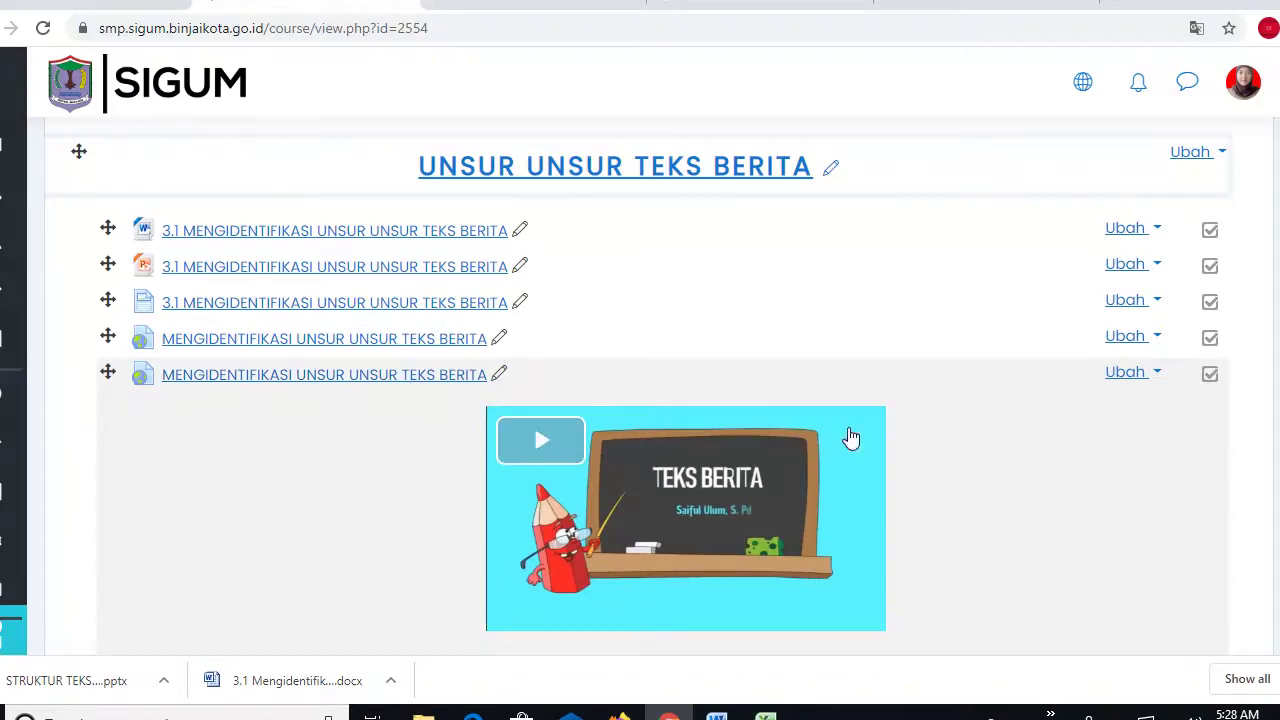
Look over the course page, from the Ruangguru link under UNSUR UNSUR TEKS BERITA up to the class rules forums.
scroll(880, 445, down, 3)
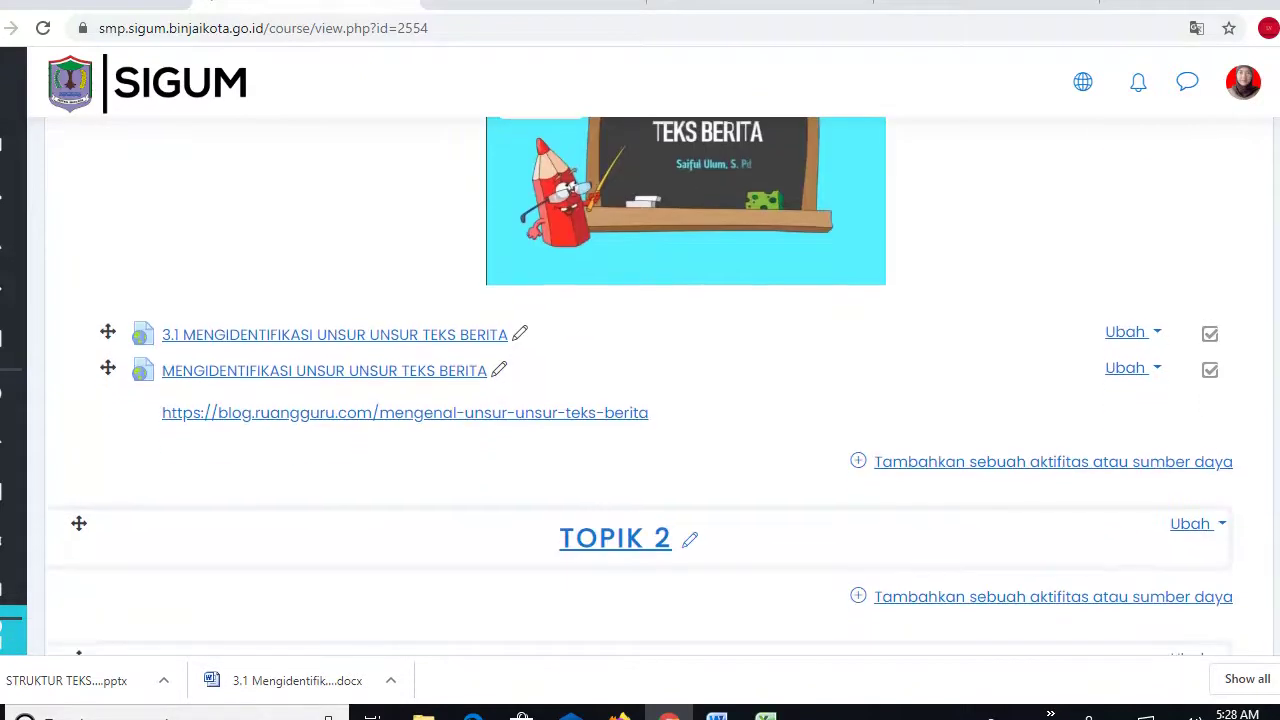
drag(560, 415, 323, 362)
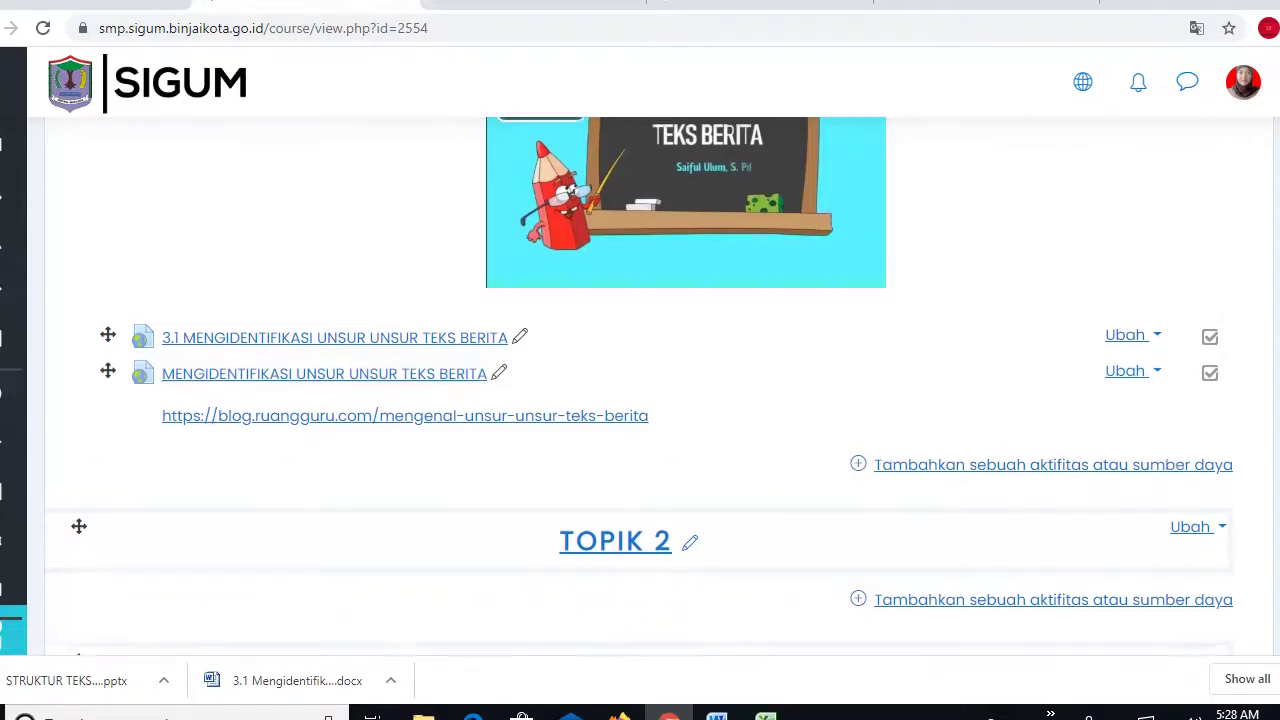
scroll(640, 390, up, 3)
scroll(640, 390, up, 1)
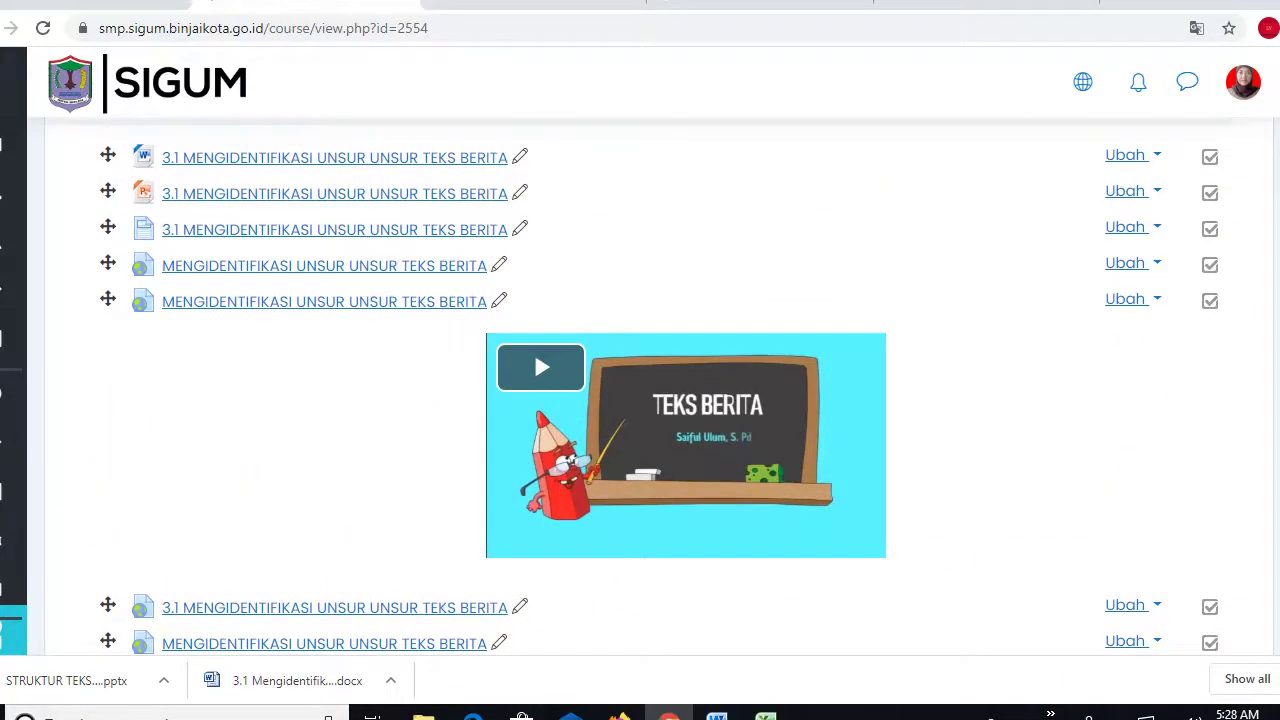
scroll(640, 390, up, 1)
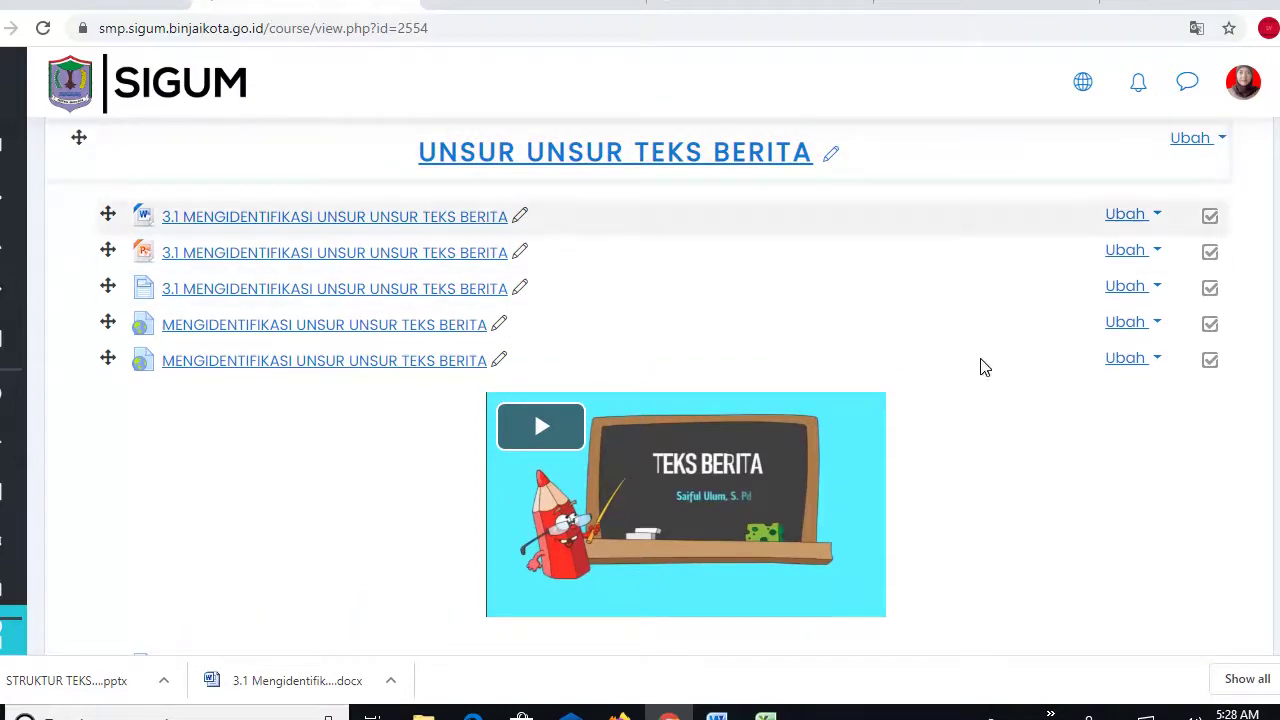
scroll(640, 390, up, 3)
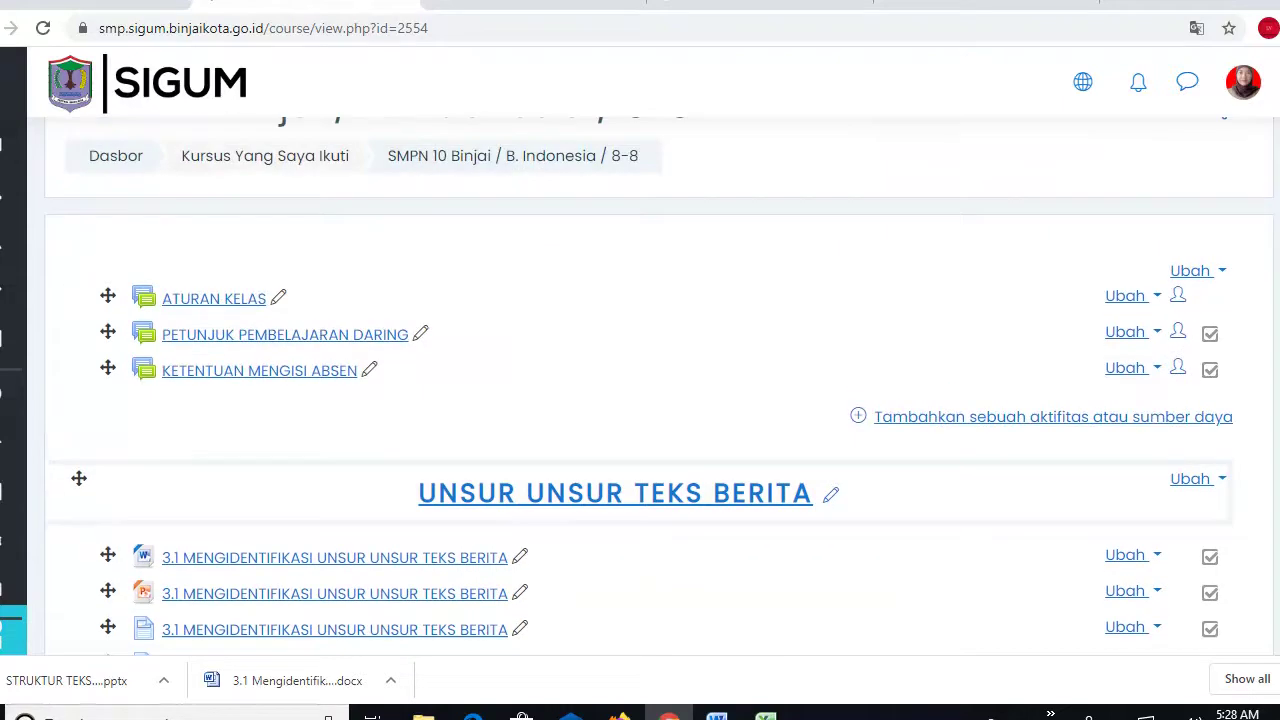
scroll(825, 378, down, 3)
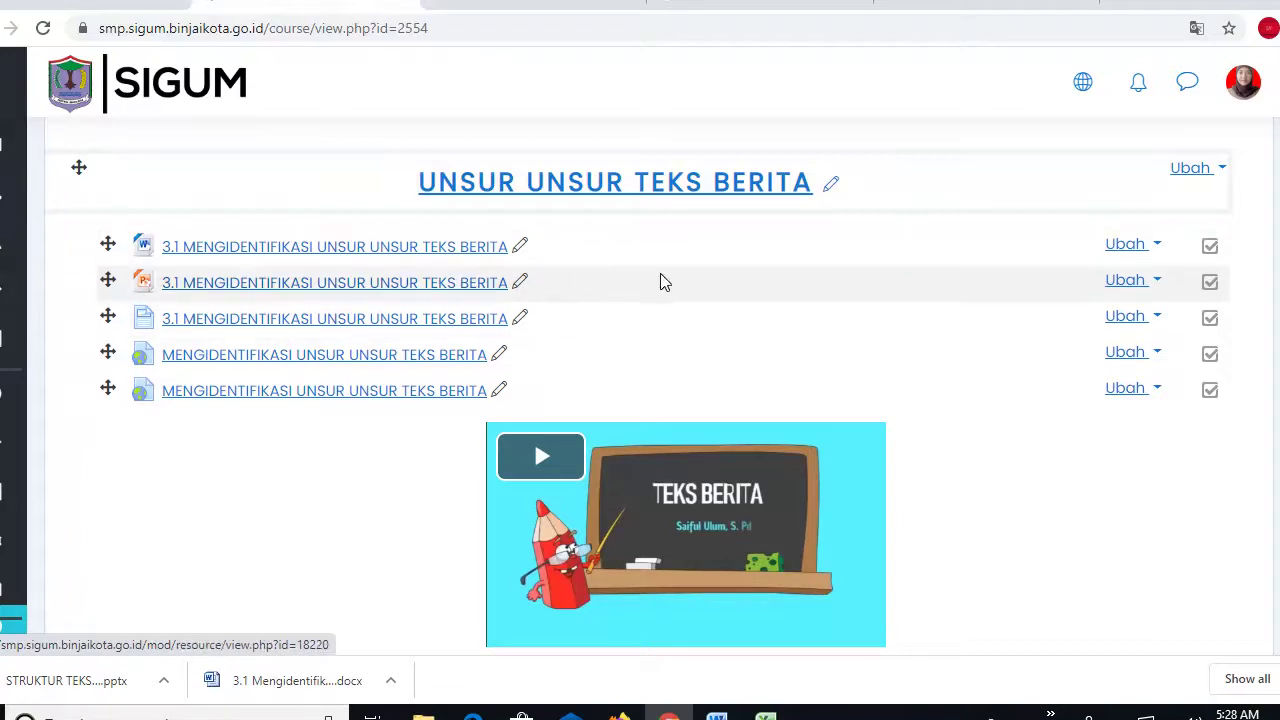
Delete the Word and PowerPoint file resources named 3.1 MENGIDENTIFIKASI UNSUR UNSUR TEKS BERITA from the UNSUR UNSUR TEKS BERITA topic.
click(1156, 248)
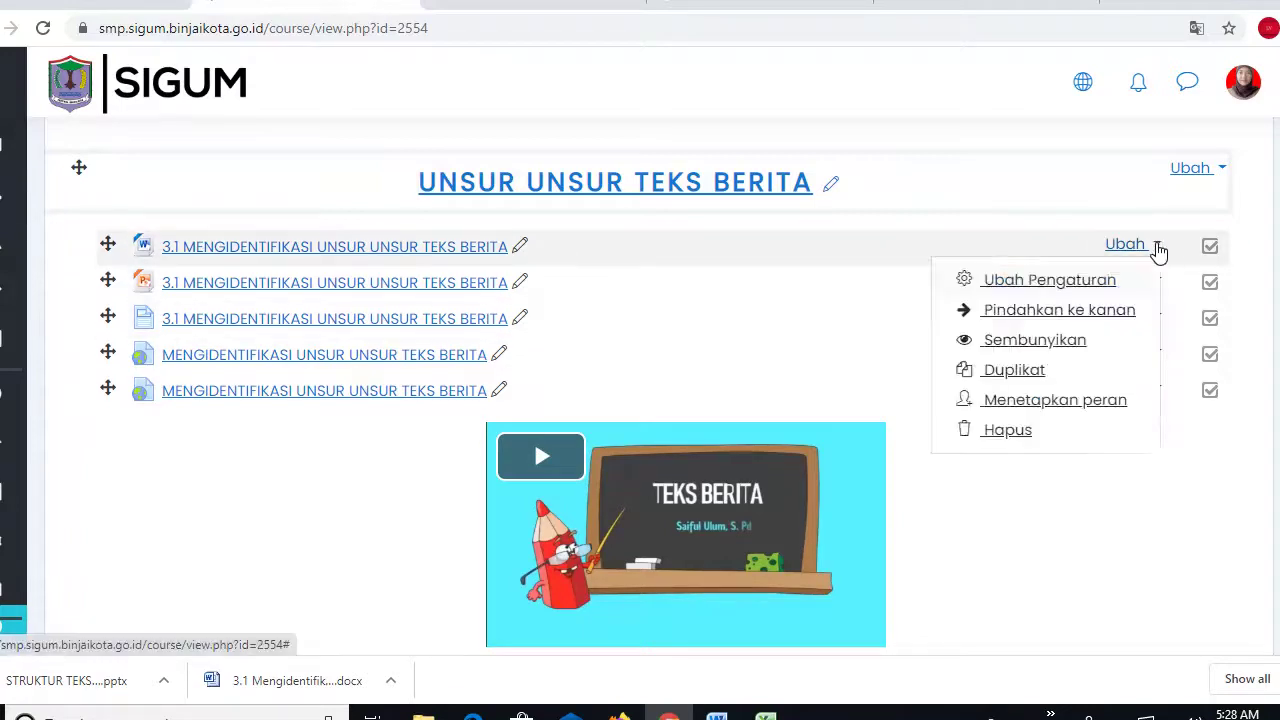
click(1008, 438)
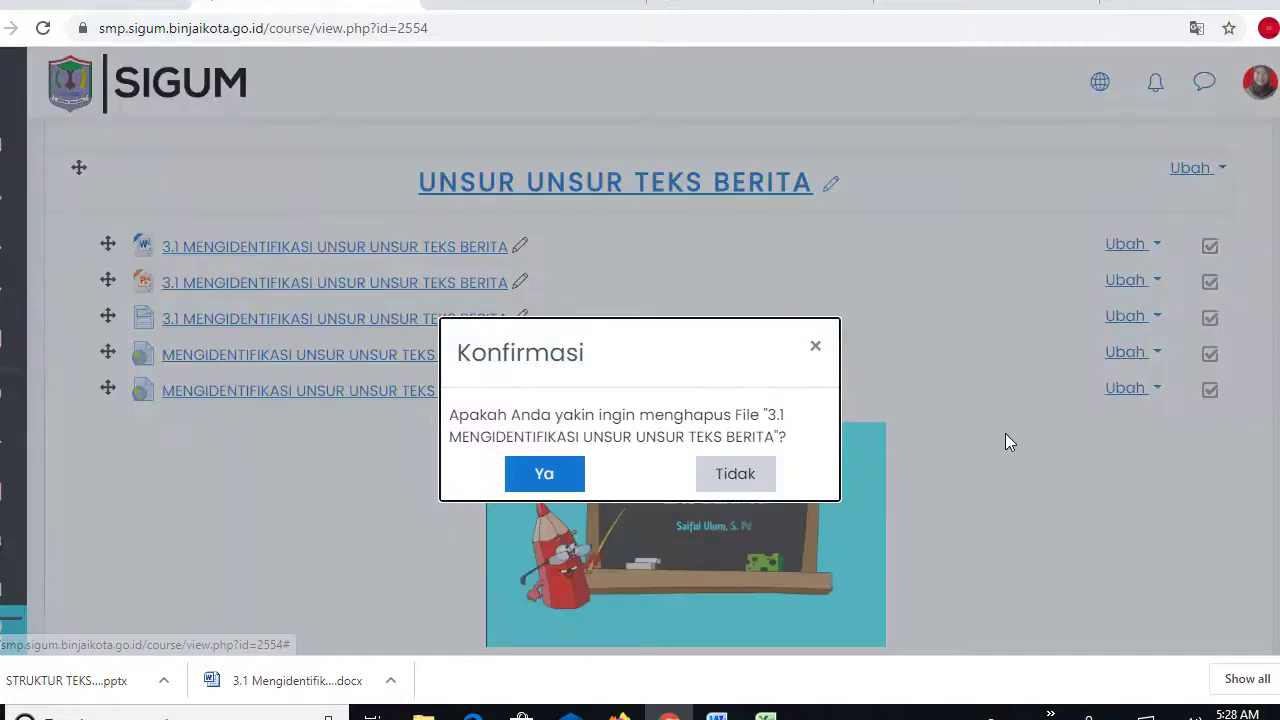
click(550, 471)
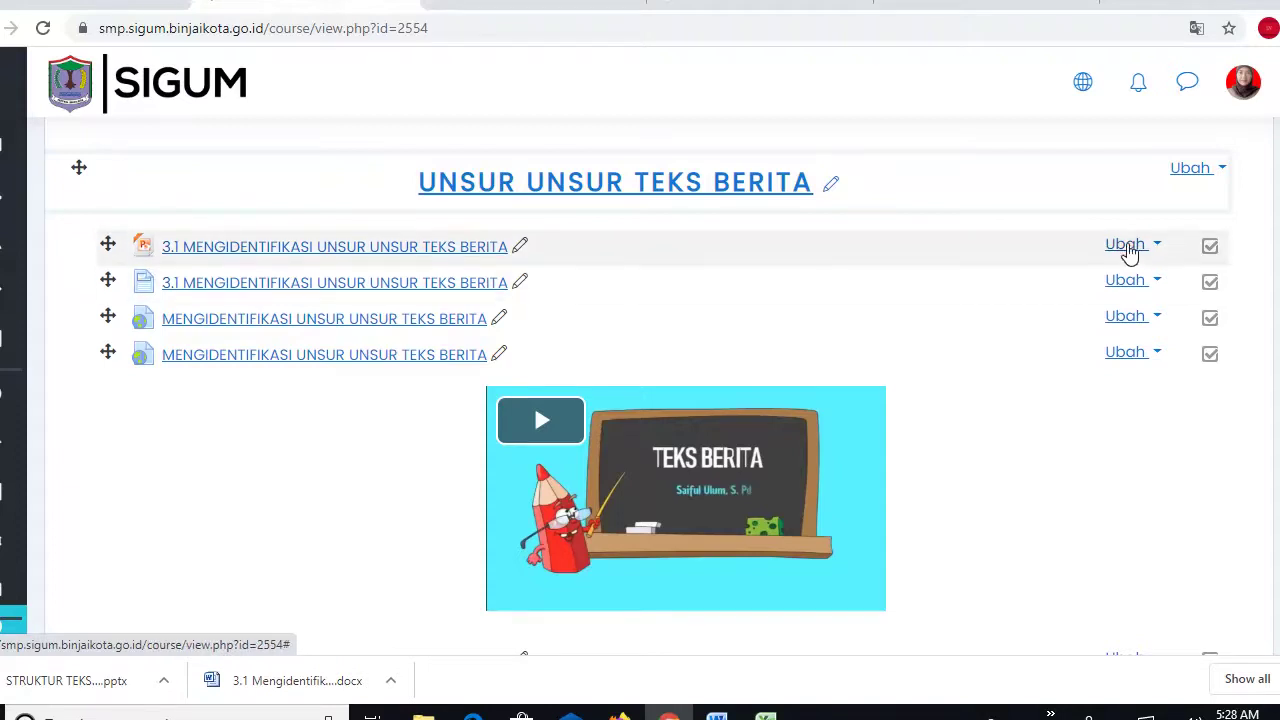
click(1128, 247)
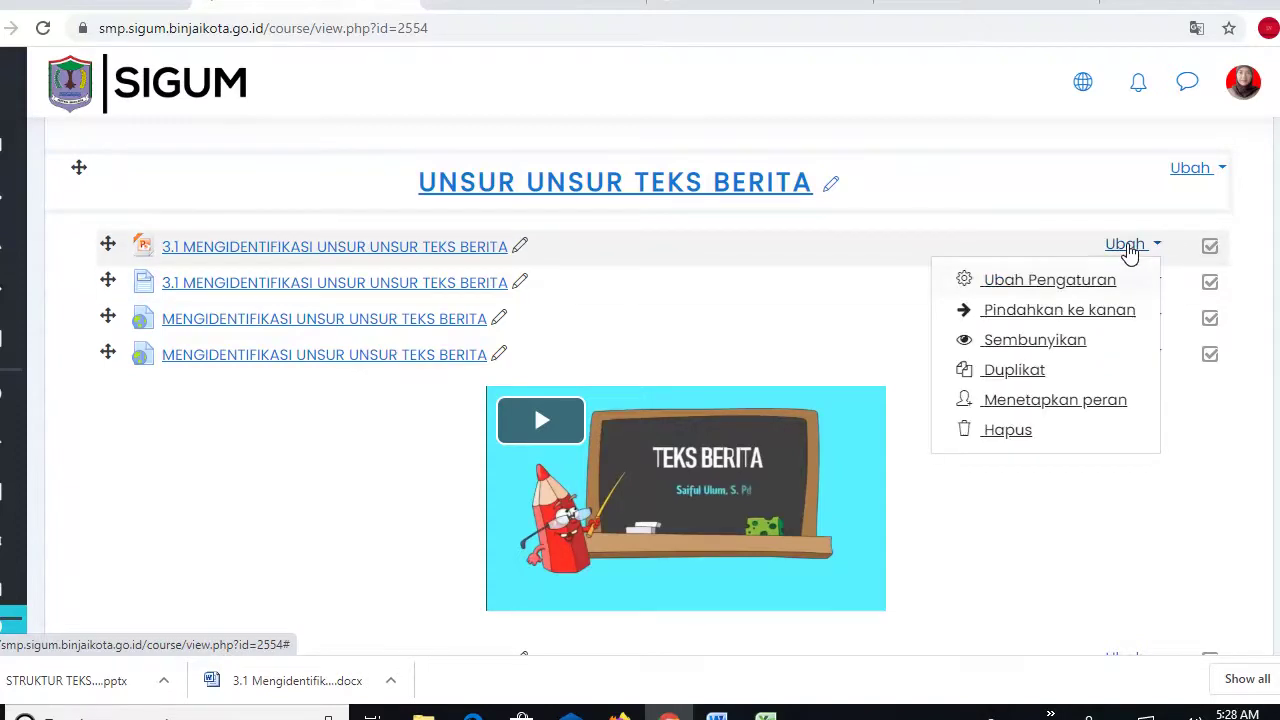
click(995, 436)
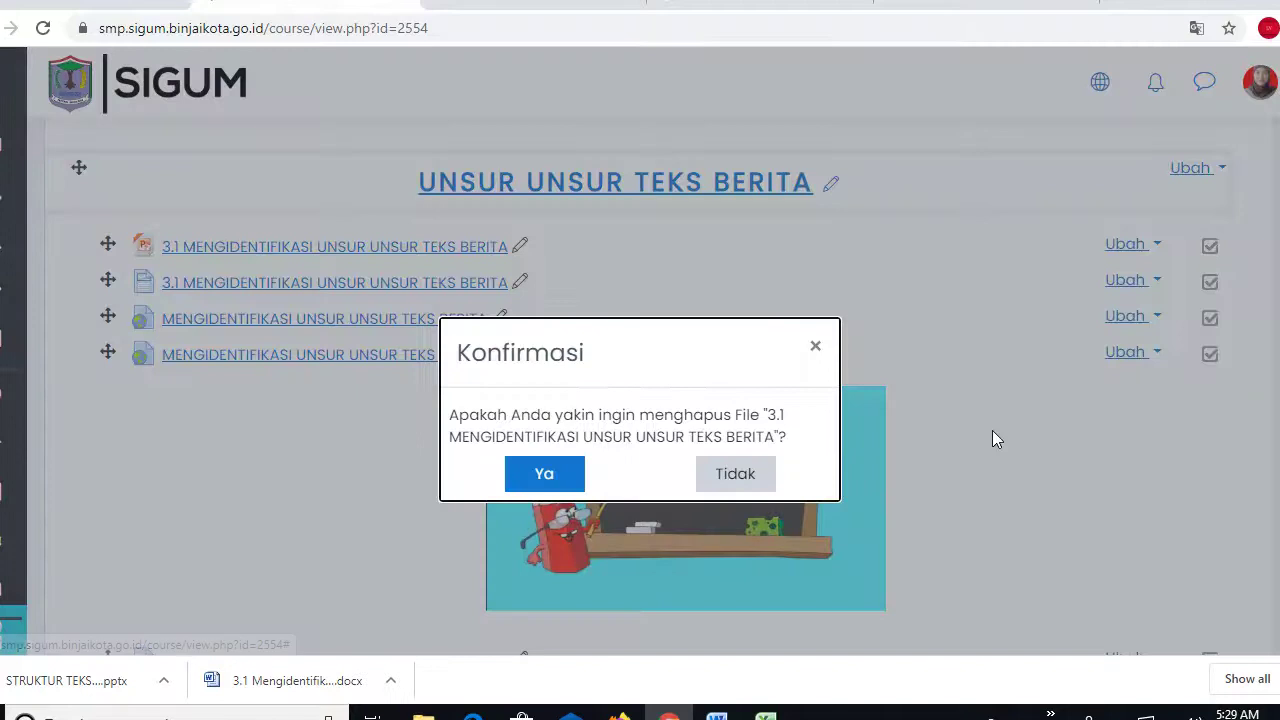
click(551, 480)
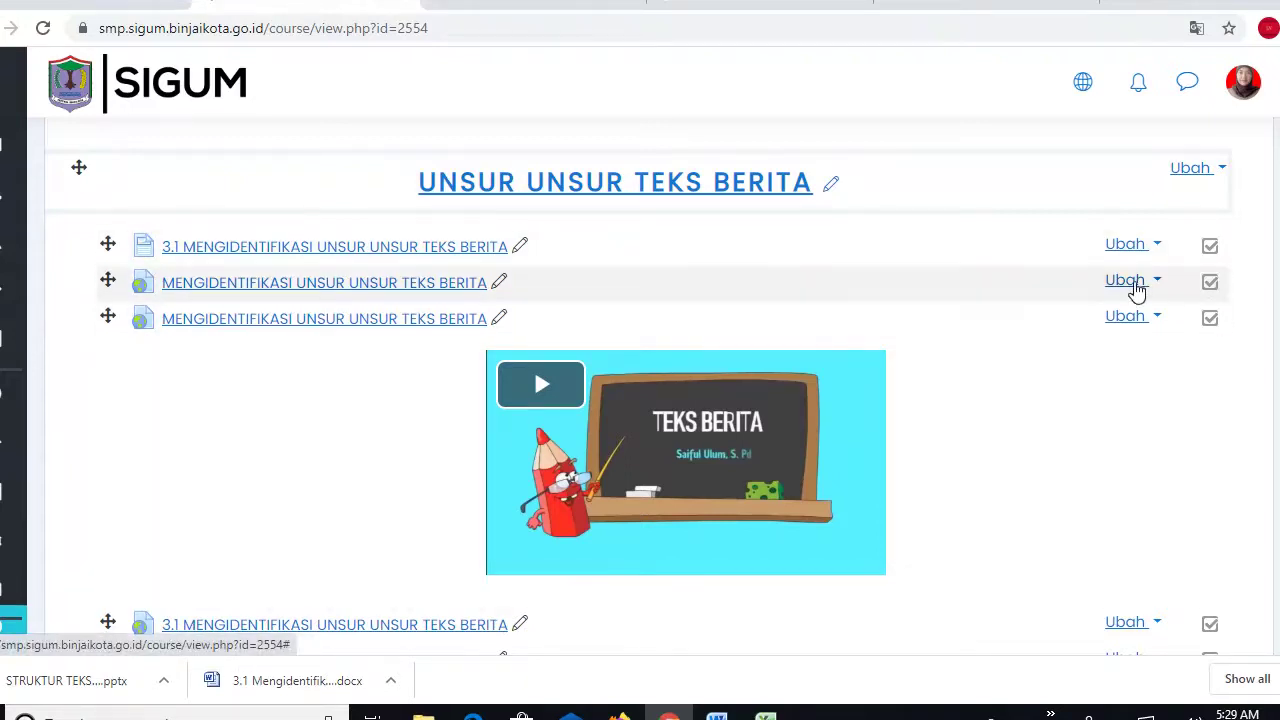
Delete the two MENGIDENTIFIKASI UNSUR UNSUR TEKS BERITA URL resources directly below the page resource, including the one with the embedded video.
click(1134, 286)
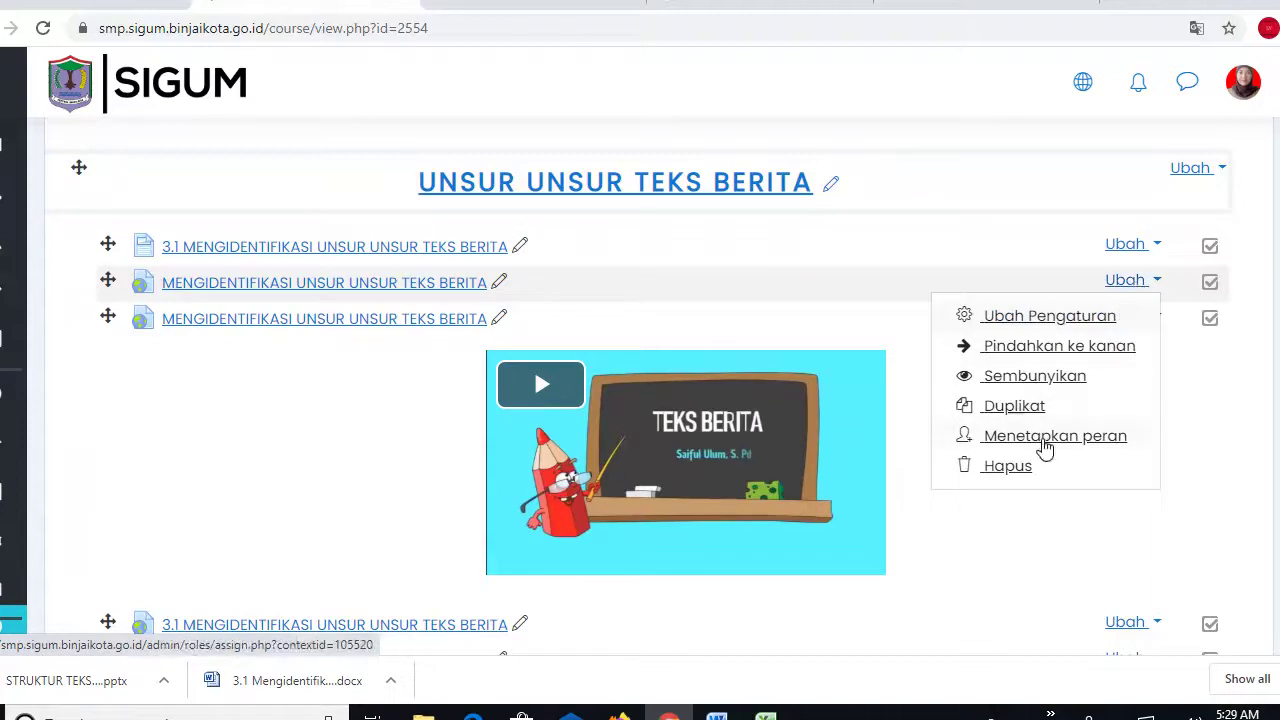
click(1010, 467)
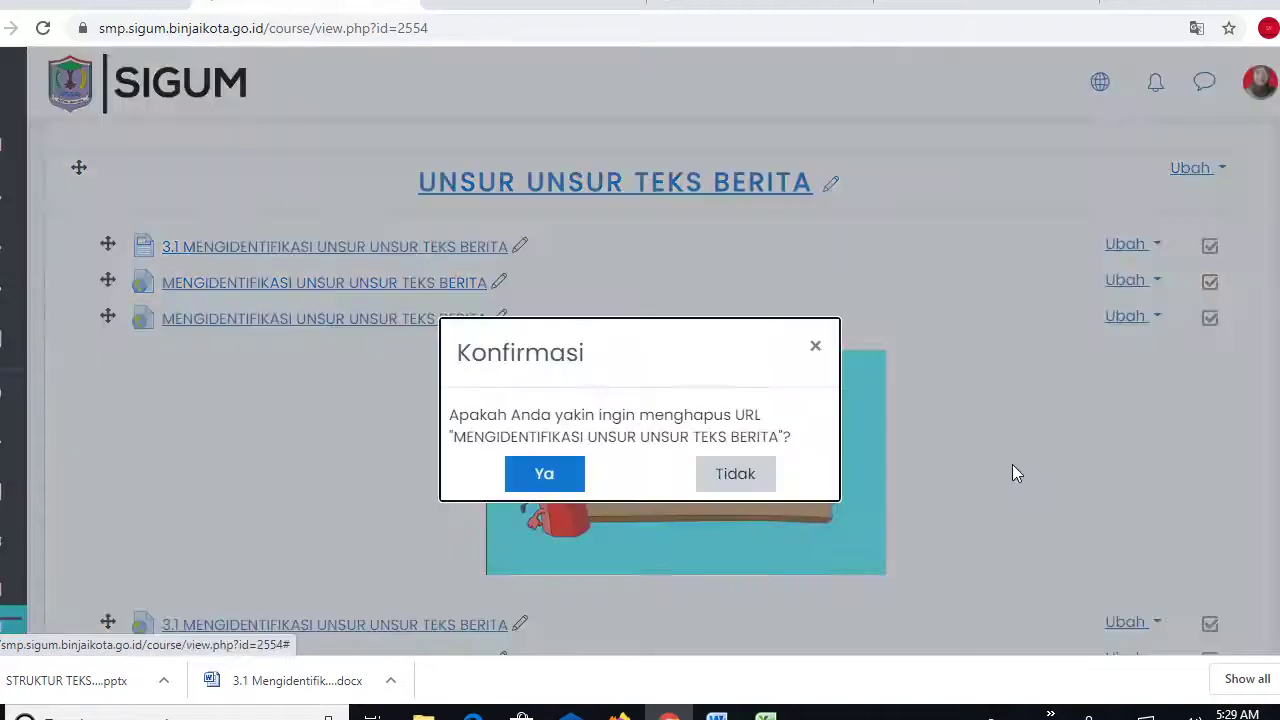
click(571, 476)
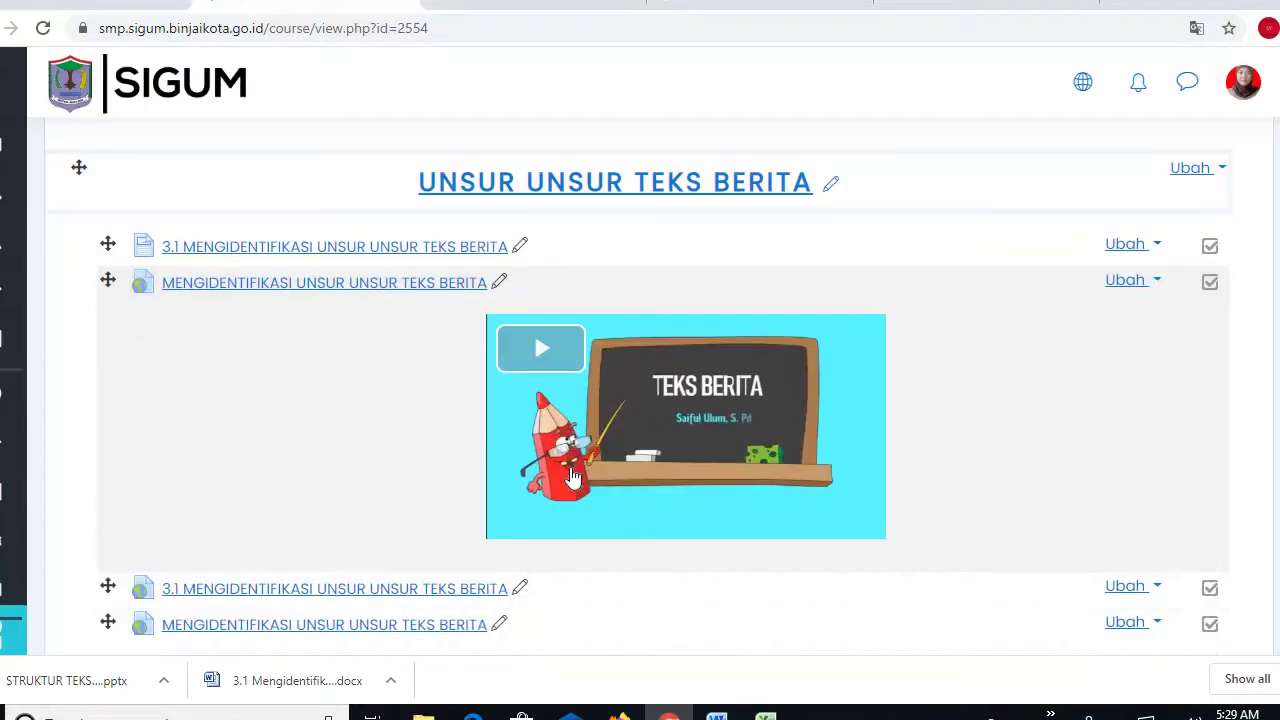
click(1153, 286)
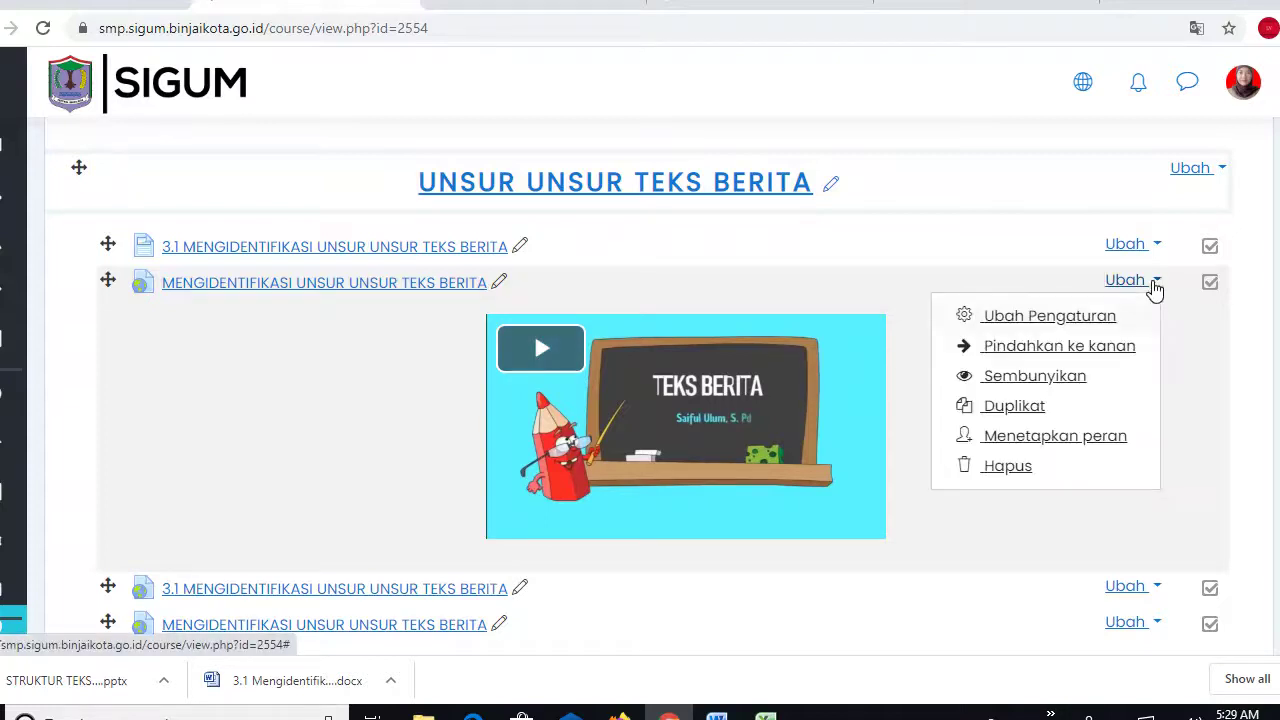
click(1005, 466)
click(563, 478)
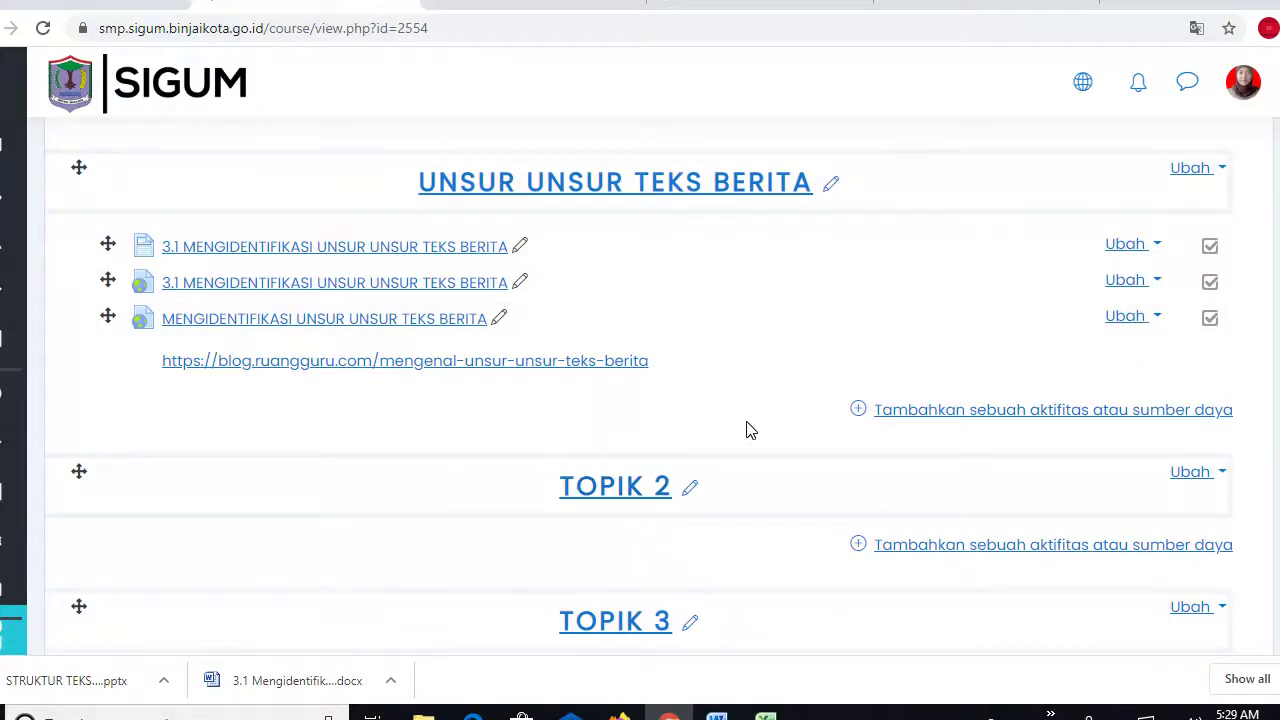
Delete the URL resource 3.1 MENGIDENTIFIKASI UNSUR UNSUR TEKS BERITA and the URL resource with the Ruangguru link, keeping the page resource.
click(1138, 283)
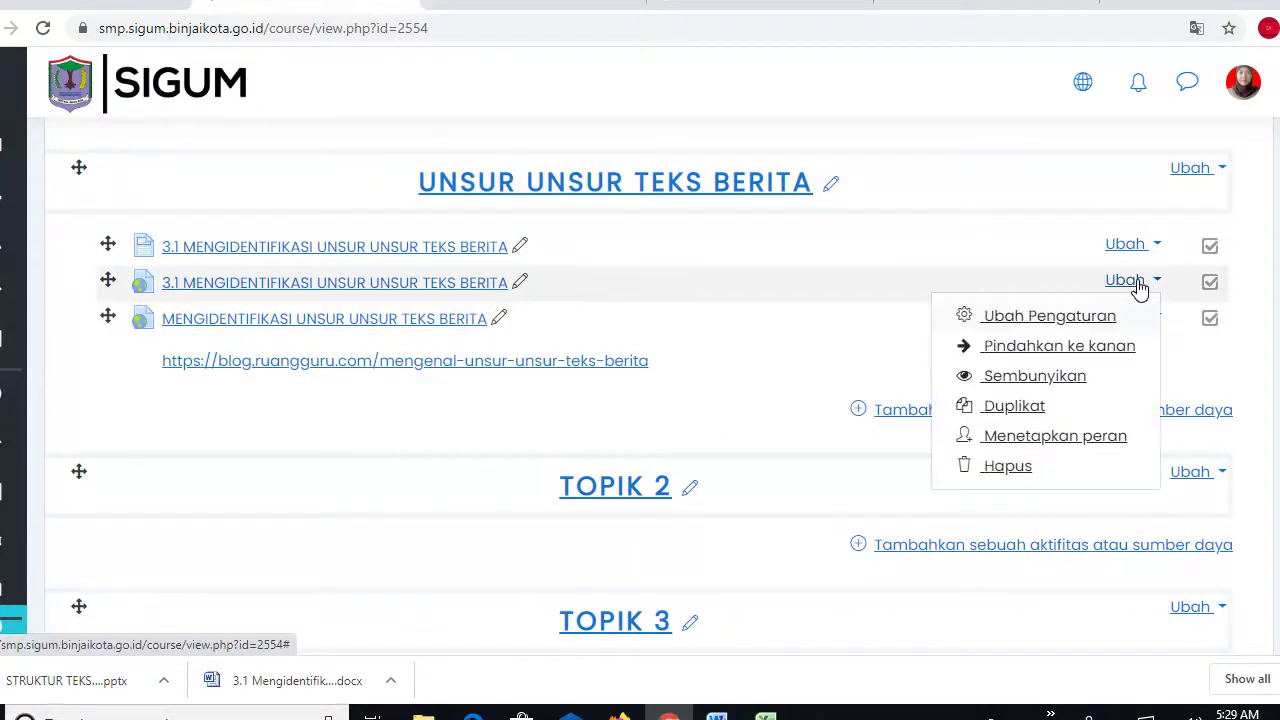
click(1006, 466)
click(518, 478)
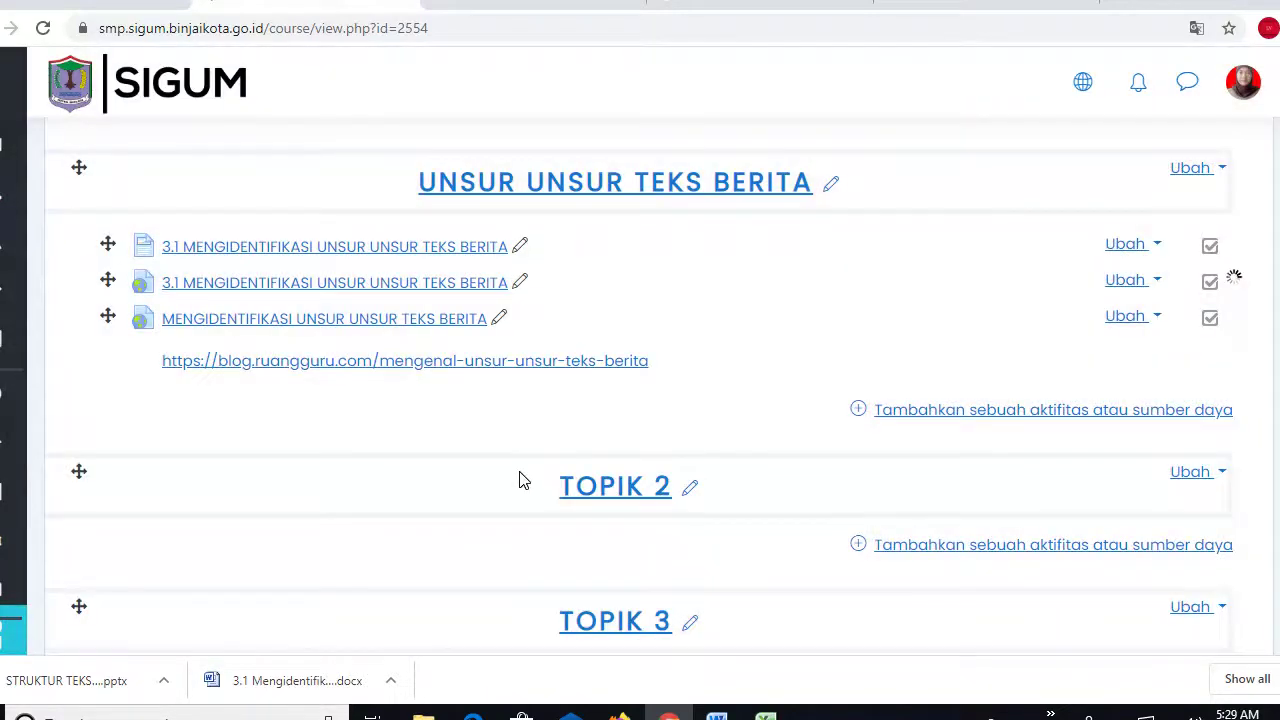
click(1130, 285)
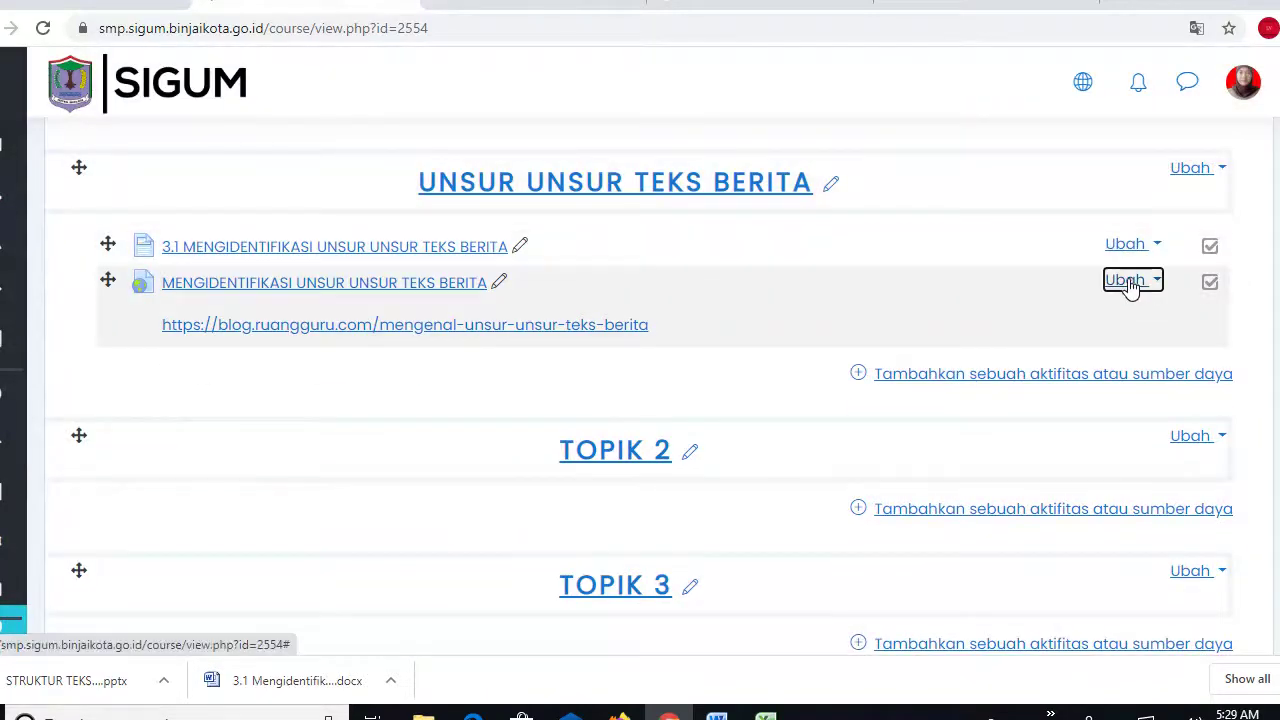
click(1004, 468)
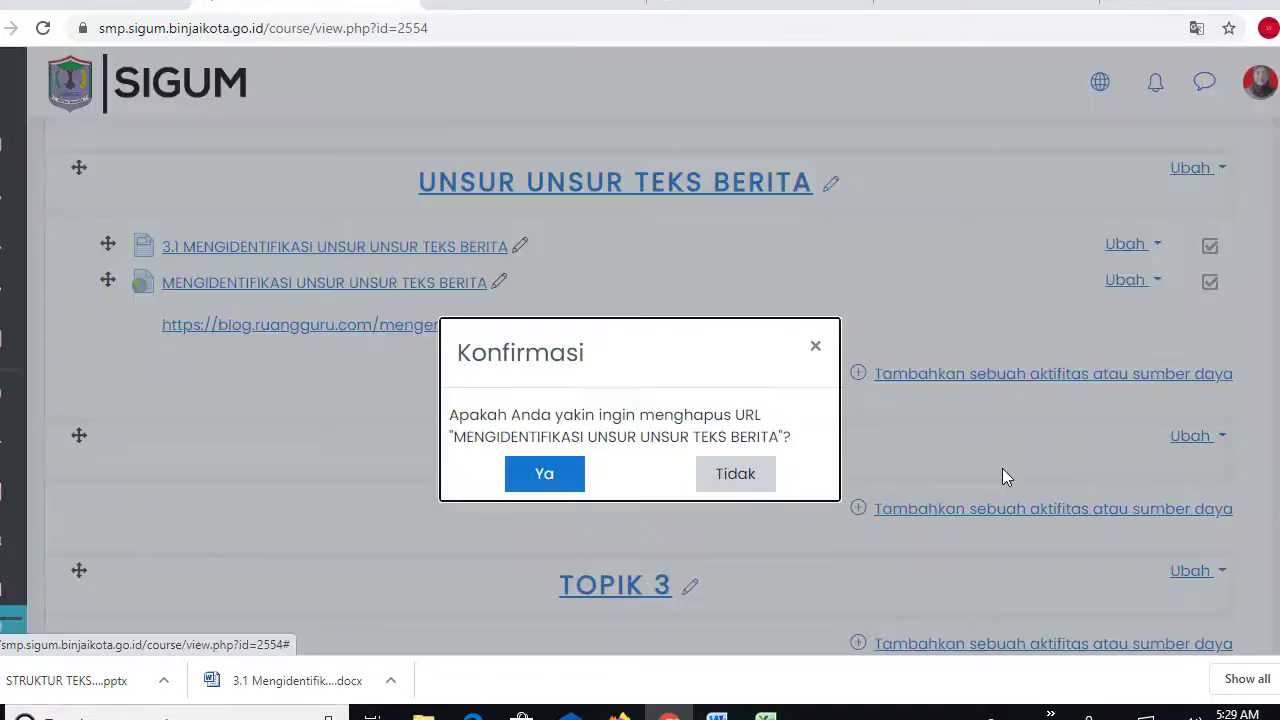
click(530, 485)
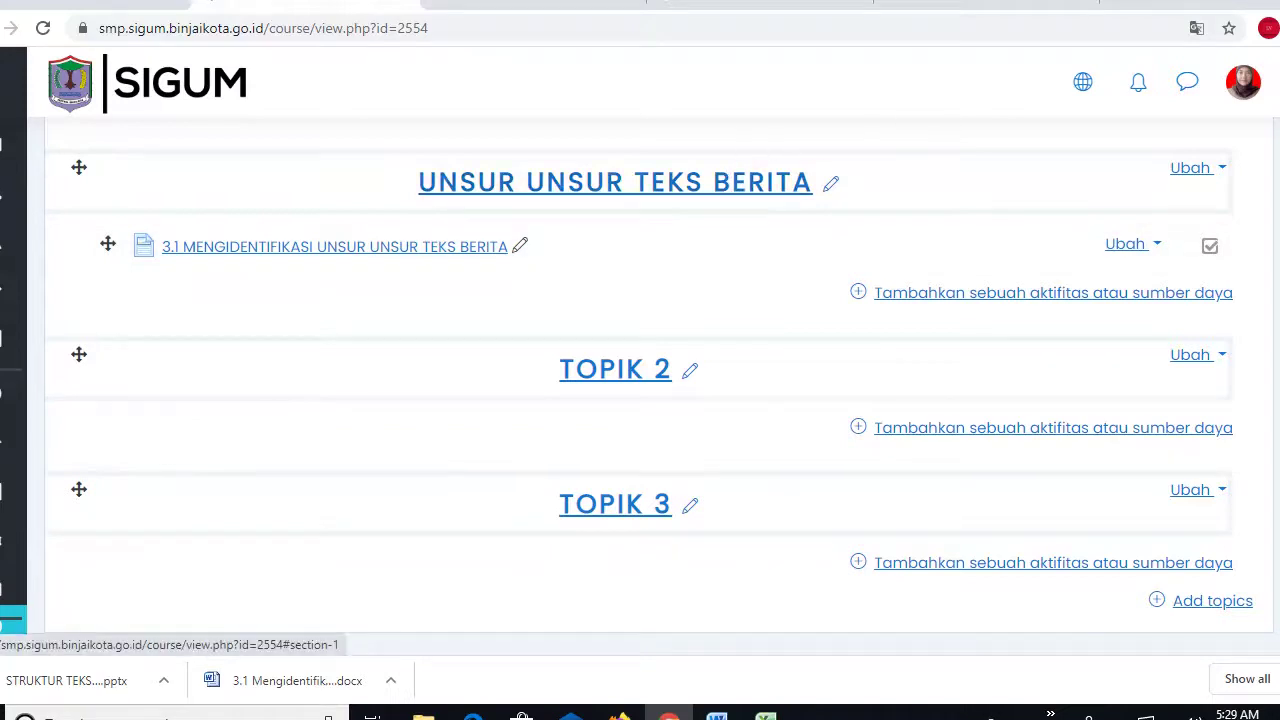
scroll(730, 180, up, 1)
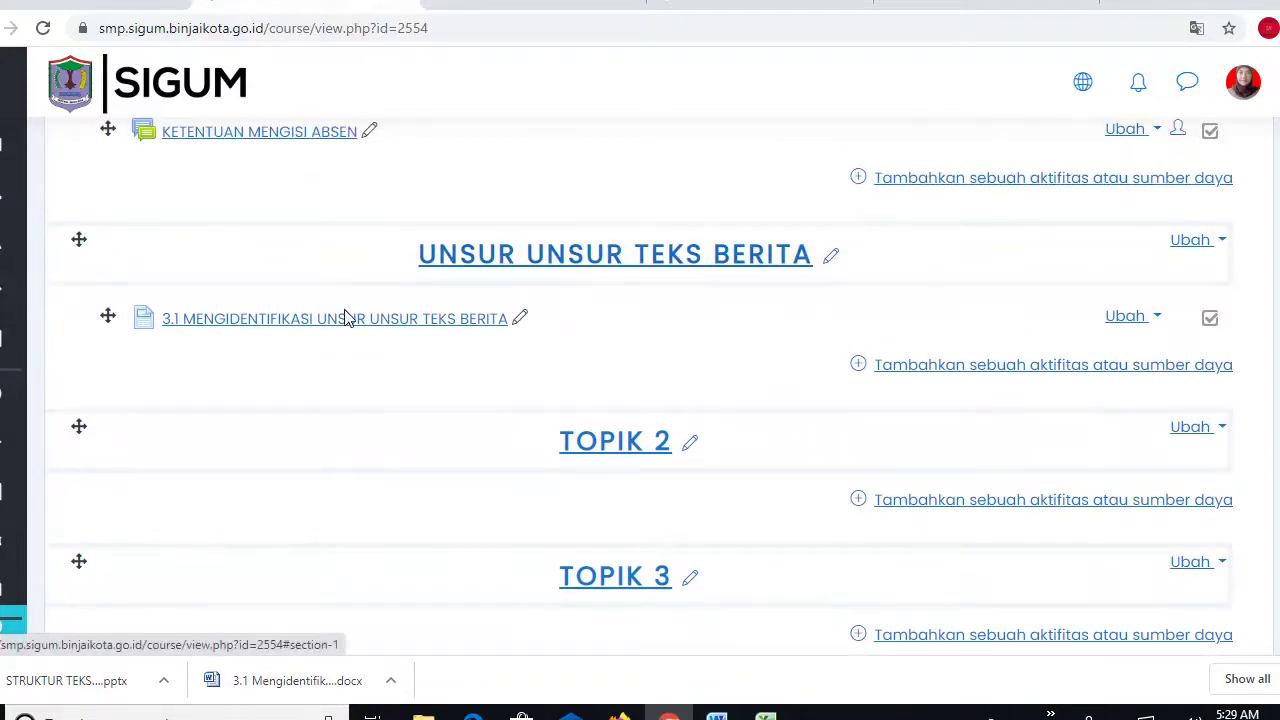